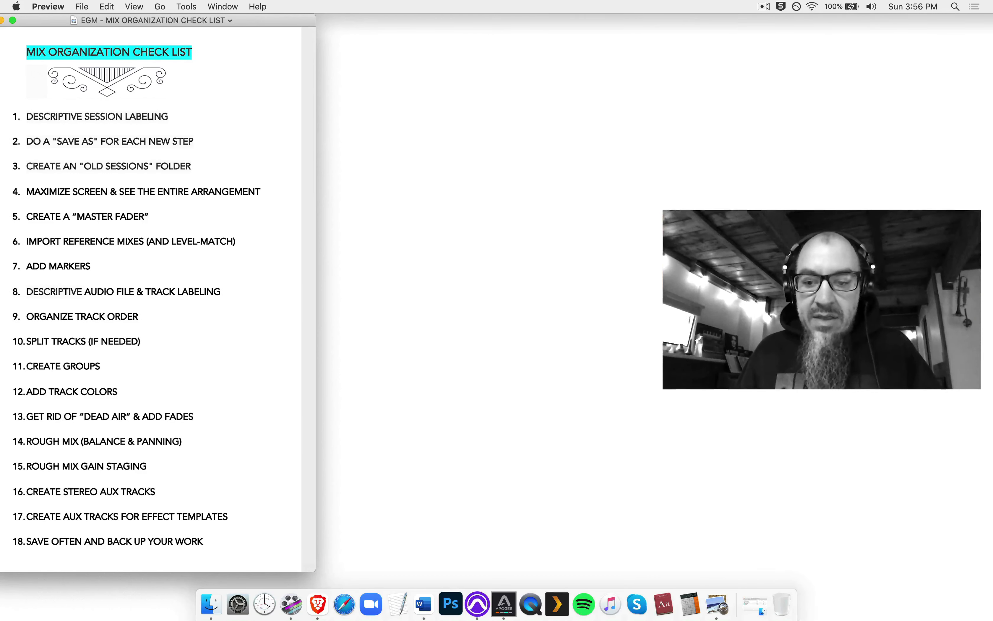
- Restore the minimized 'Until The Sun - Mix Organization by EGM' Finder window from the Dock
{"action": "left_click", "coordinate": [730, 605]}
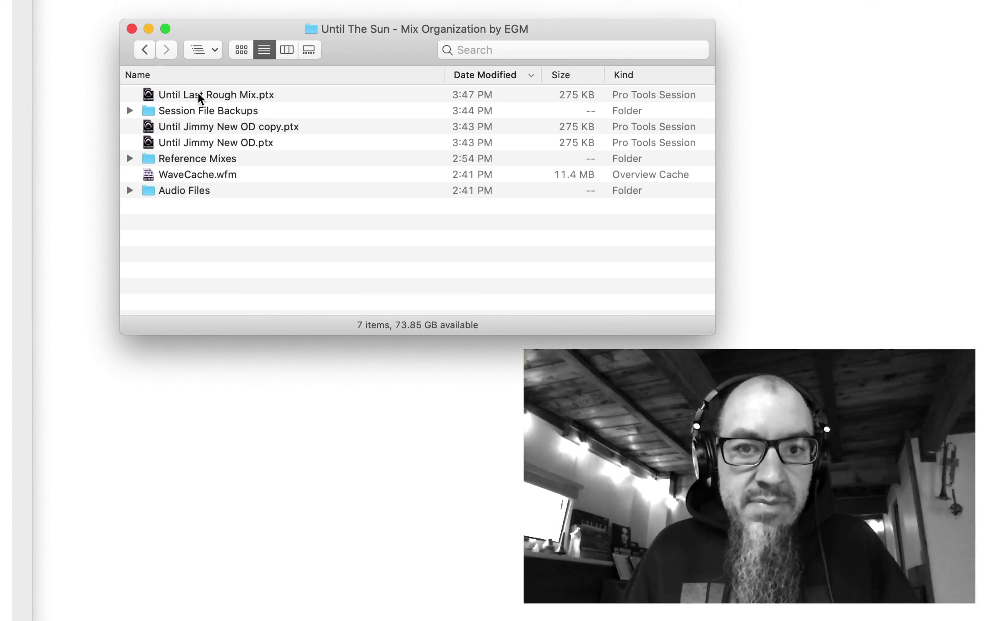
{"action": "left_click", "coordinate": [322, 113]}
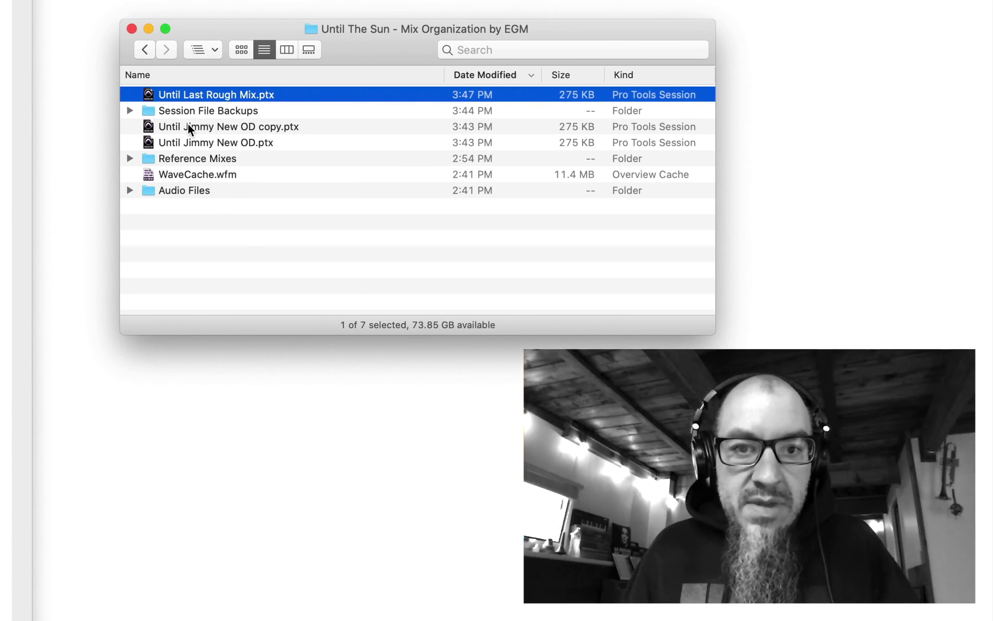
{"action": "left_click", "coordinate": [315, 141]}
{"action": "left_click", "coordinate": [309, 154]}
{"action": "left_click", "coordinate": [262, 237]}
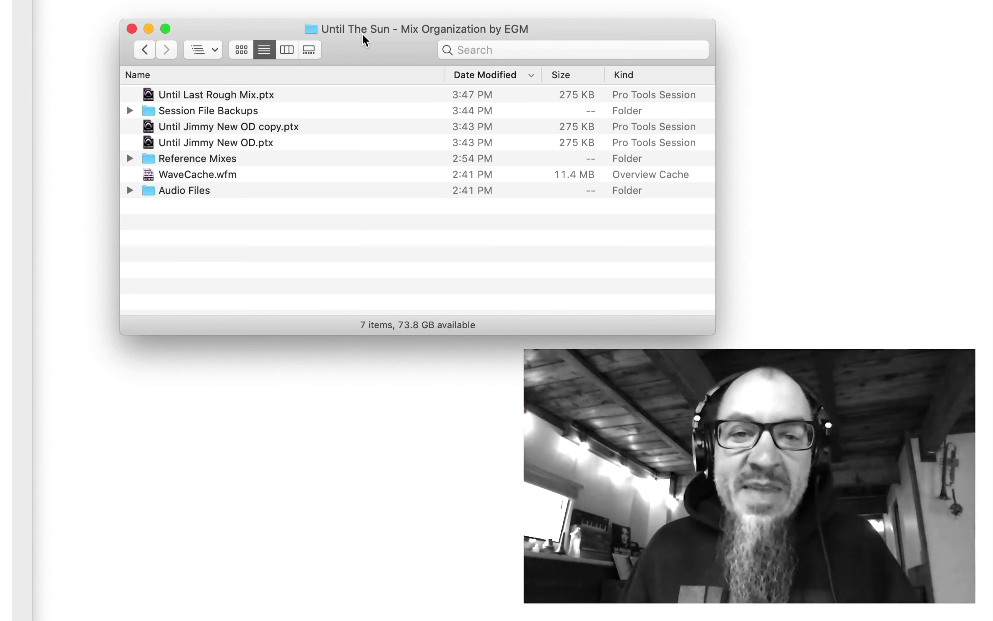
{"action": "left_click", "coordinate": [235, 96]}
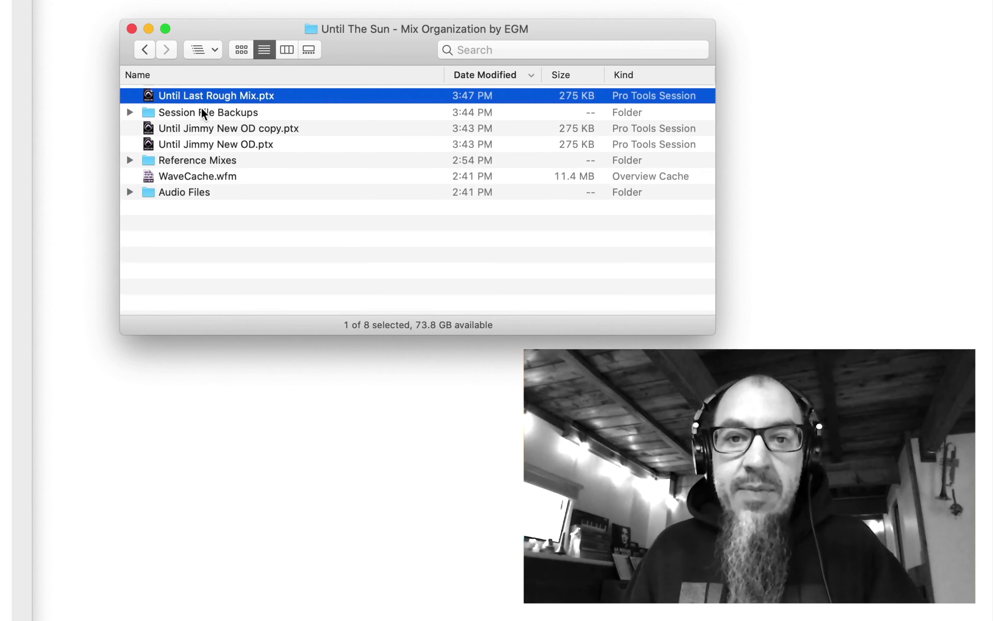
- Duplicate the last rough mix session and rename the copy 'Until The Sun - EGM Mutitrack Check 1'
{"action": "key", "text": "super+d"}
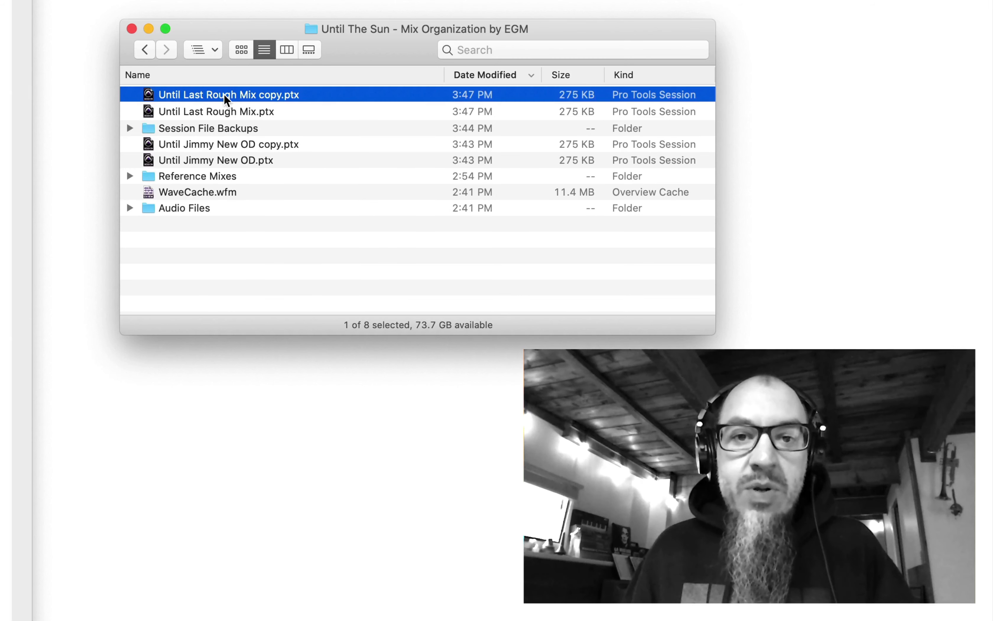
{"action": "key", "text": "Return"}
{"action": "key", "text": "Right"}
{"action": "key", "text": "BackSpace"}
{"action": "key", "text": "BackSpace"}
{"action": "key", "text": "BackSpace"}
{"action": "key", "text": "BackSpace"}
{"action": "key", "text": "BackSpace"}
{"action": "key", "text": "BackSpace"}
{"action": "key", "text": "BackSpace"}
{"action": "key", "text": "BackSpace"}
{"action": "key", "text": "BackSpace"}
{"action": "key", "text": "BackSpace"}
{"action": "key", "text": "BackSpace"}
{"action": "key", "text": "BackSpace"}
{"action": "key", "text": "BackSpace"}
{"action": "key", "text": "BackSpace"}
{"action": "key", "text": "BackSpace"}
{"action": "key", "text": "BackSpace"}
{"action": "key", "text": "BackSpace"}
{"action": "key", "text": "BackSpace"}
{"action": "key", "text": "BackSpace"}
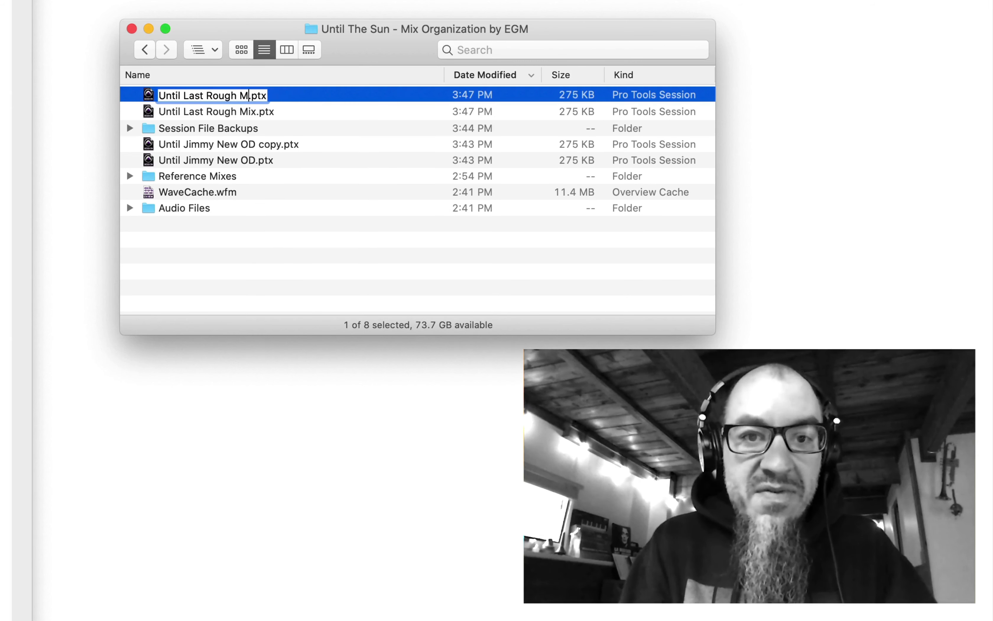
{"action": "type", "text": "The Sun - "}
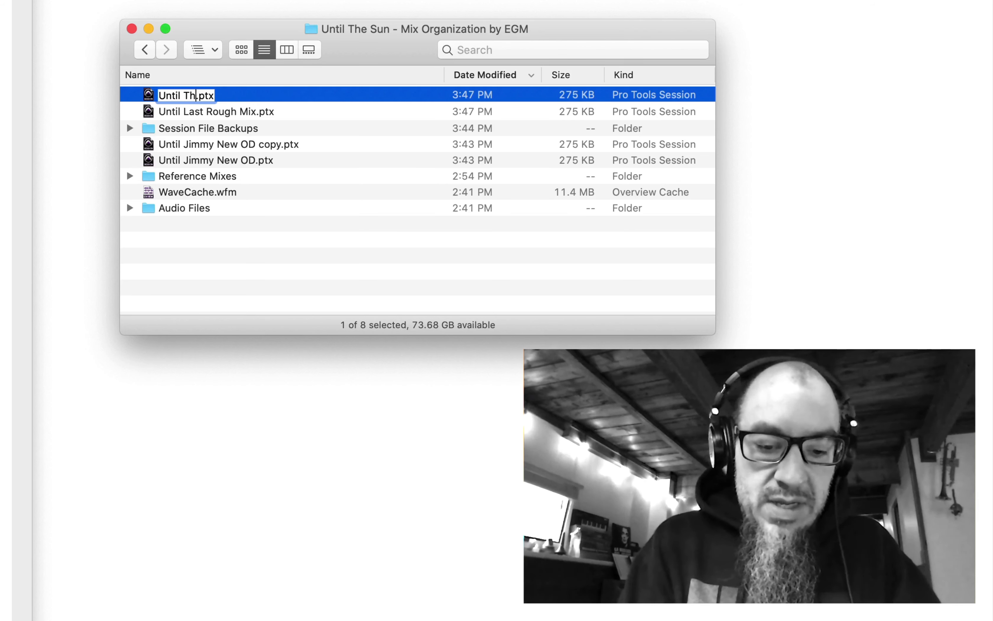
{"action": "type", "text": "EGM Mut"}
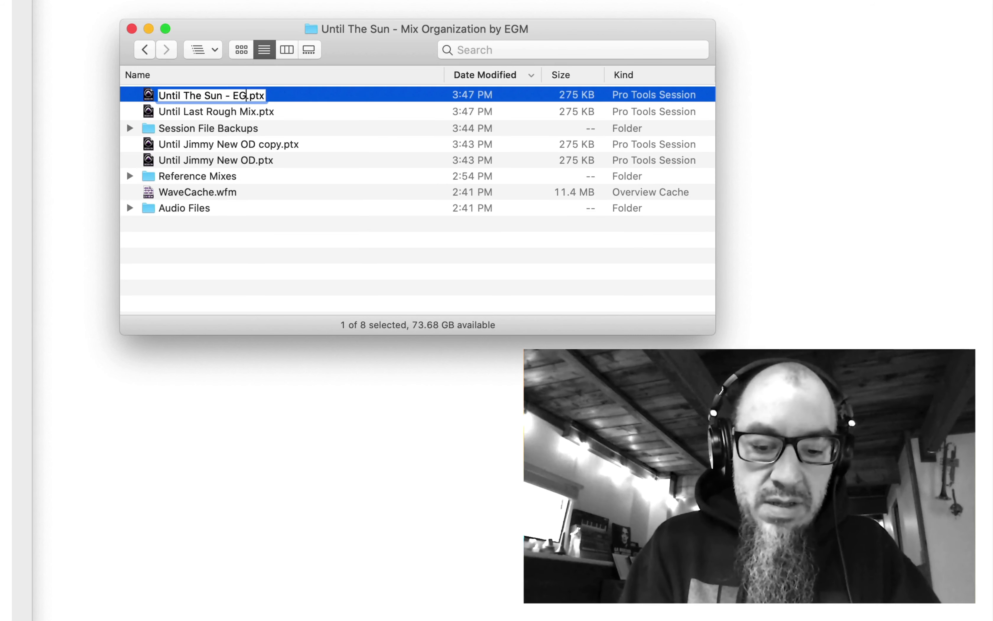
{"action": "type", "text": "itrack Che"}
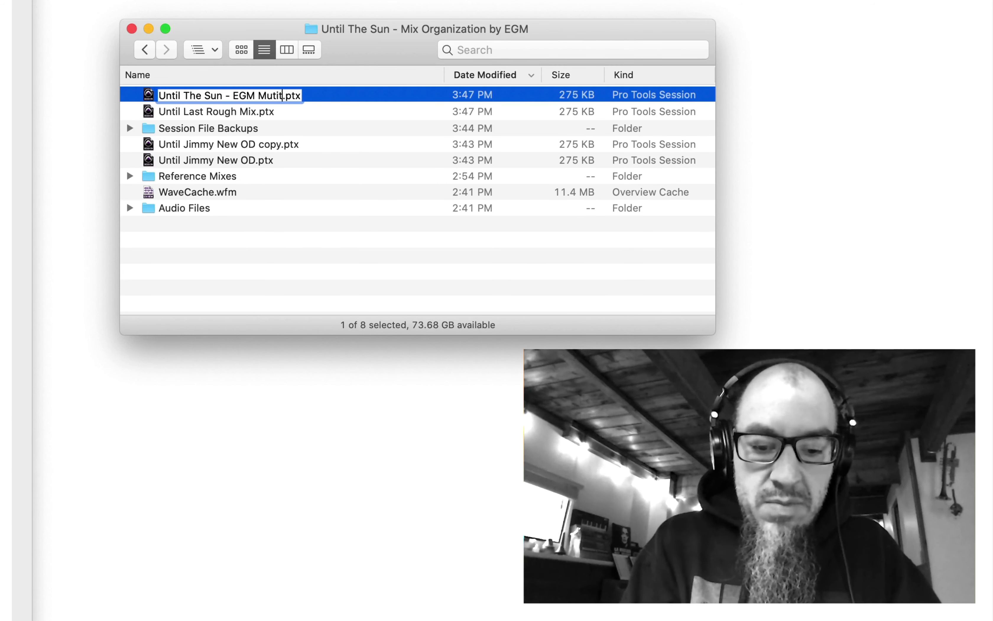
{"action": "type", "text": "ck 1"}
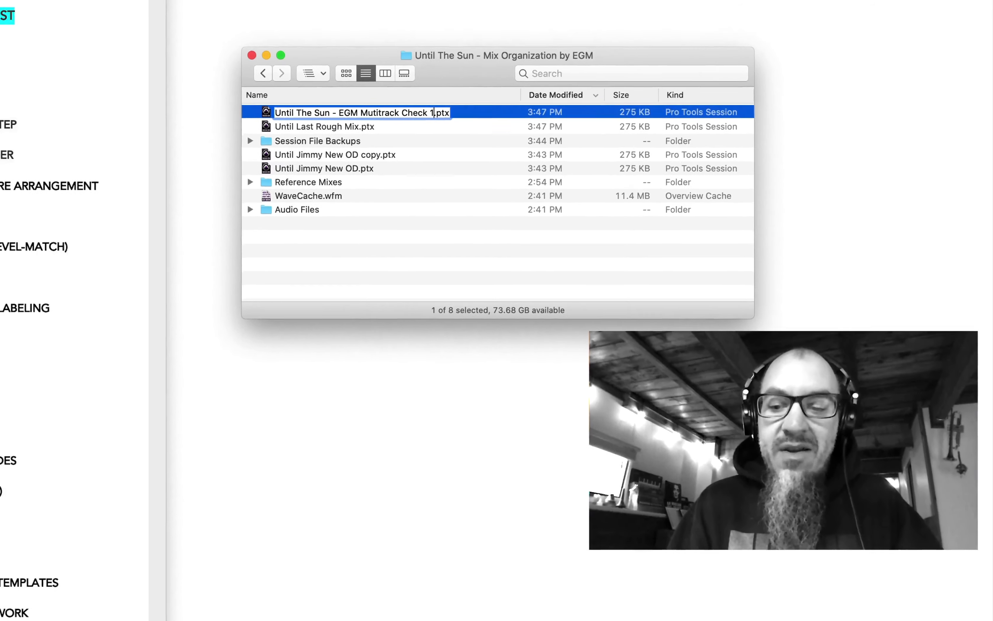
{"action": "key", "text": "Return"}
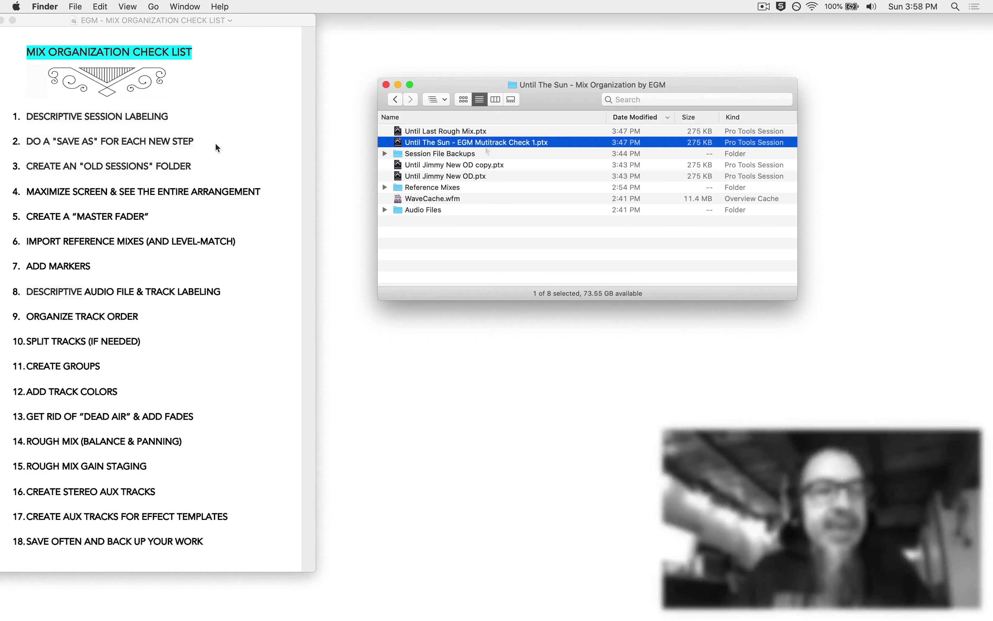
- Open the Check 1 .ptx session in Pro Tools, play it briefly, then stop
{"action": "double_click", "coordinate": [444, 142]}
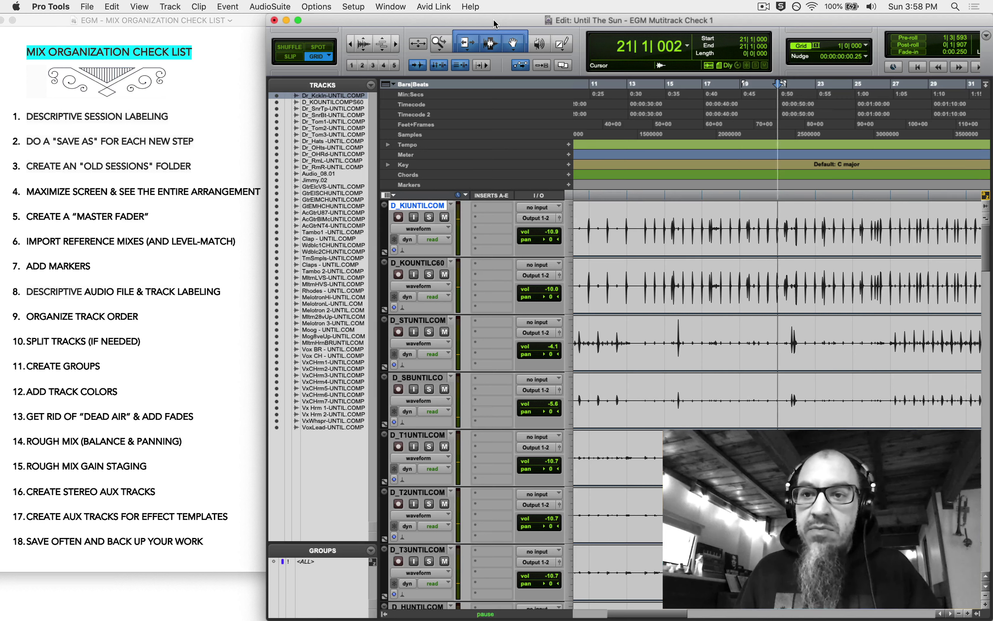
{"action": "key", "text": "space"}
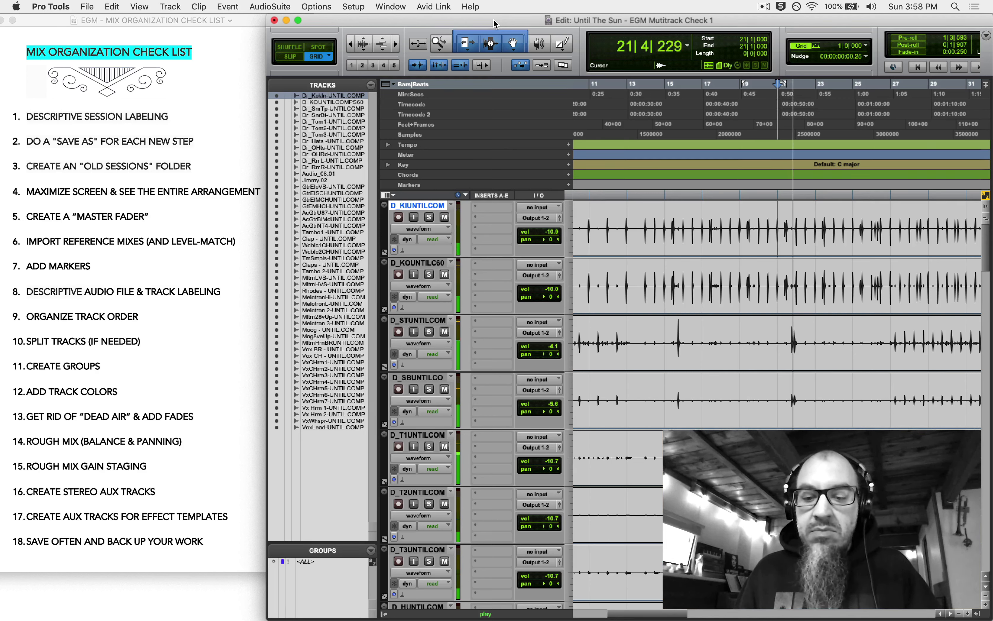
{"action": "key", "text": "space"}
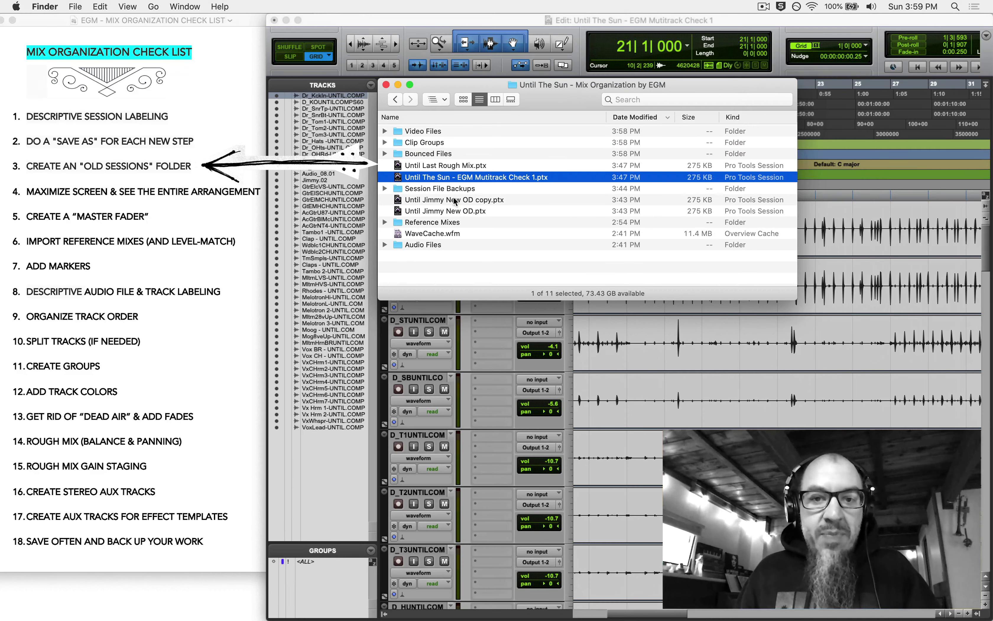
- Create a new folder named OLD SESSIONS in the session folder
{"action": "left_click", "coordinate": [453, 212]}
{"action": "left_click", "coordinate": [464, 201]}
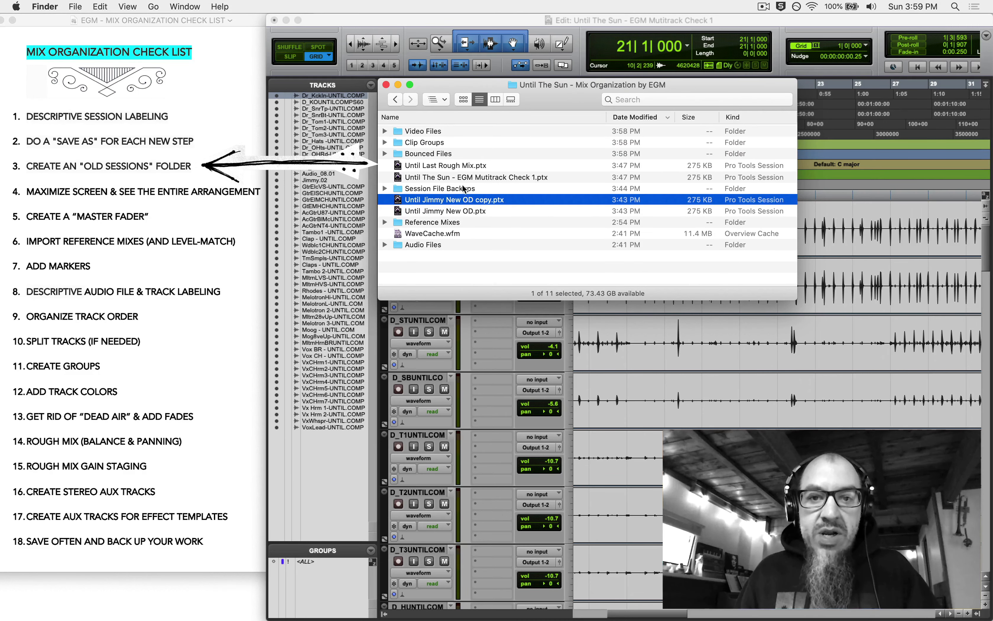
{"action": "left_click", "coordinate": [462, 167]}
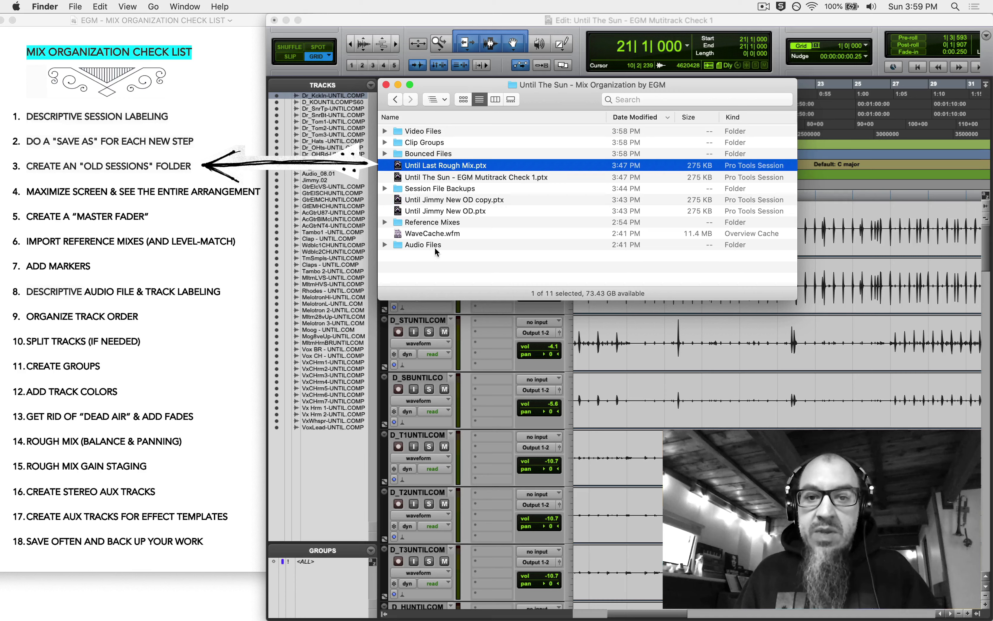
{"action": "left_click", "coordinate": [435, 263]}
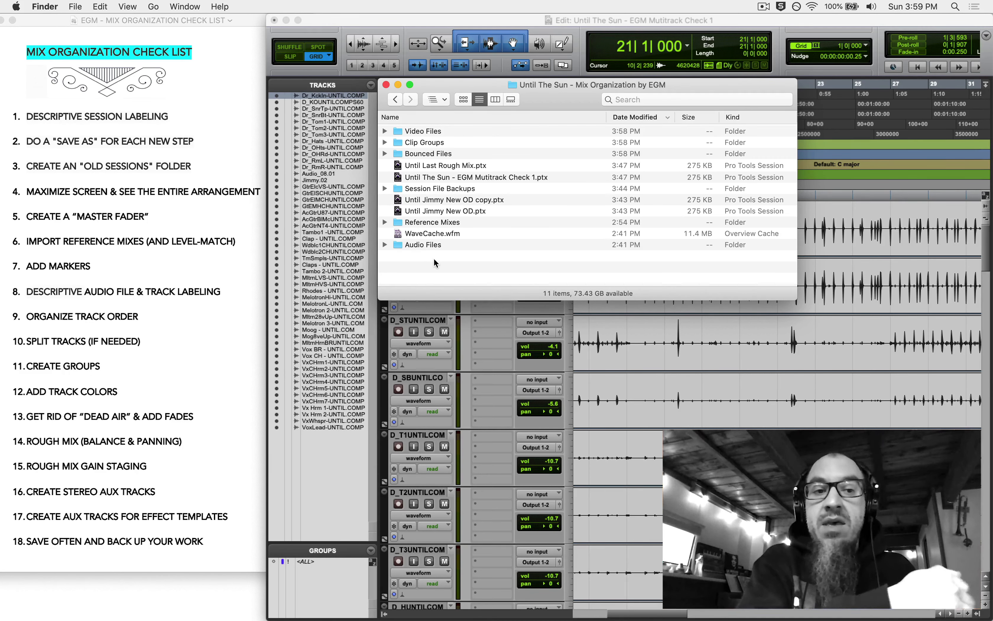
{"action": "key", "text": "shift+super+n"}
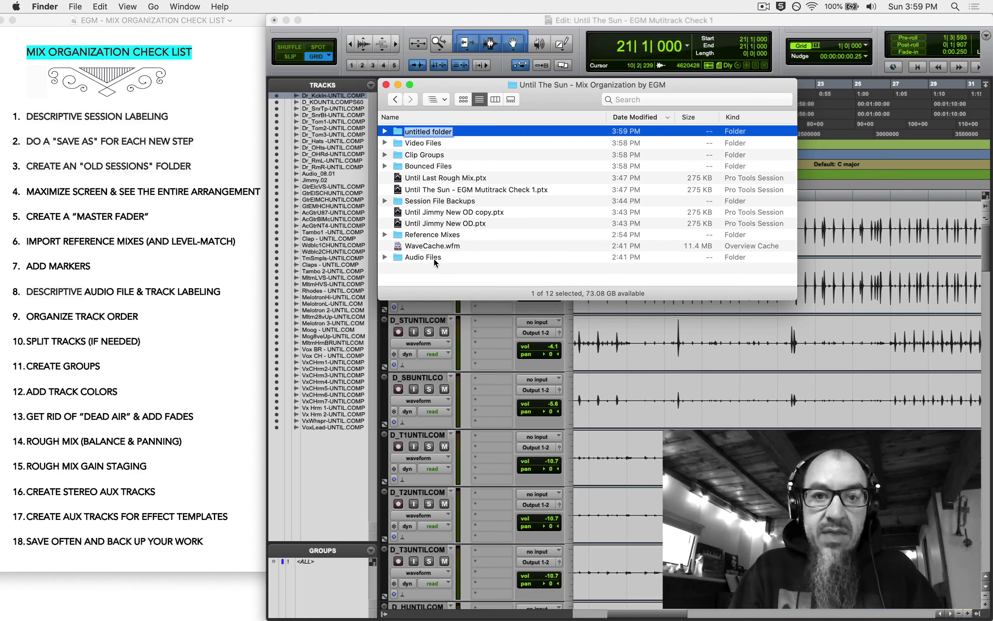
{"action": "type", "text": "OLD SESSIONS"}
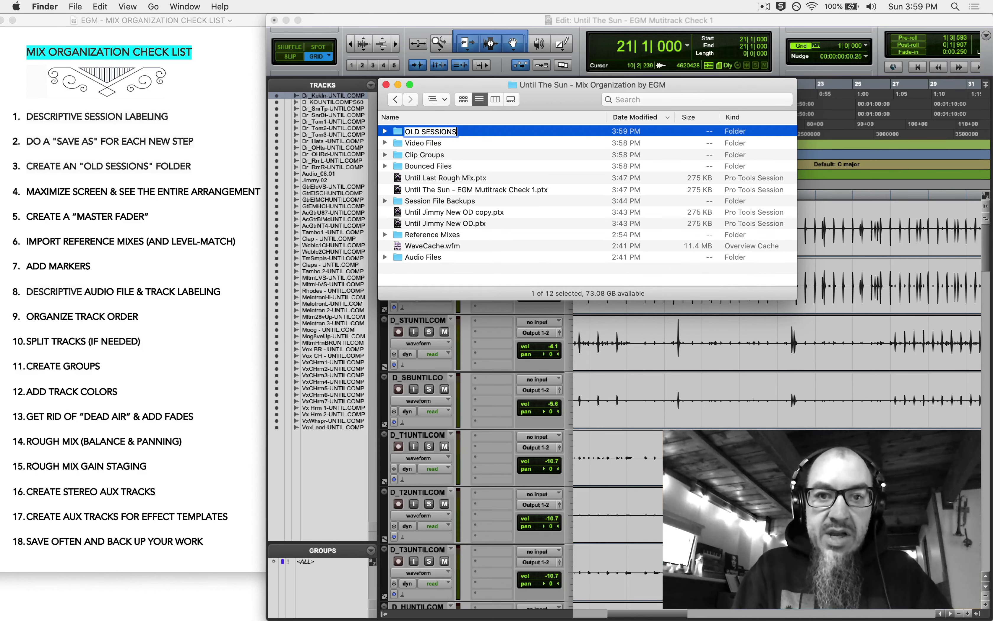
{"action": "key", "text": "Return"}
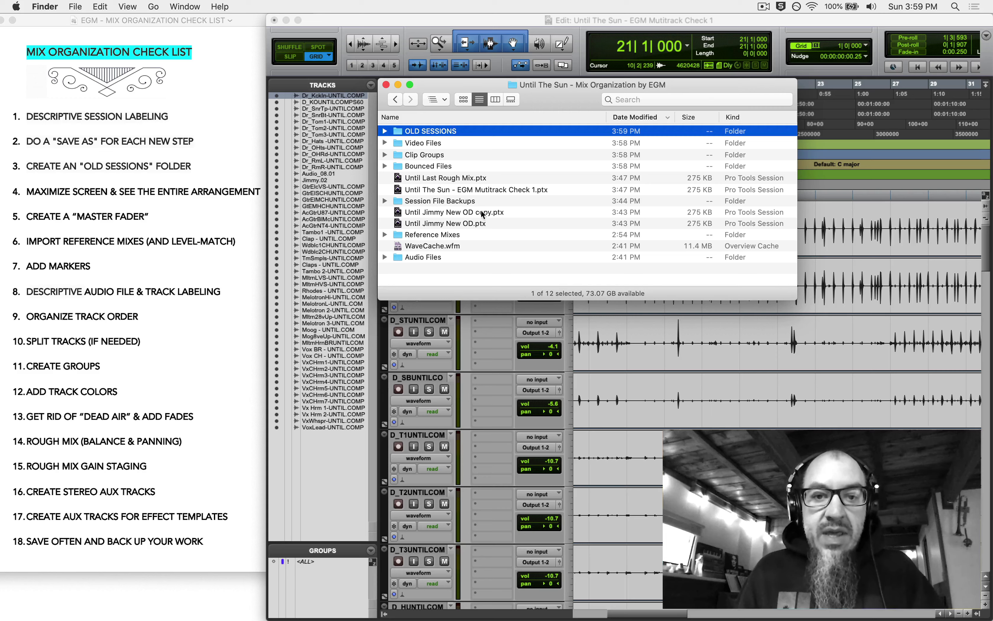
- Move the Last Rough Mix and both Jimmy New OD sessions into OLD SESSIONS
{"action": "left_click", "coordinate": [473, 181]}
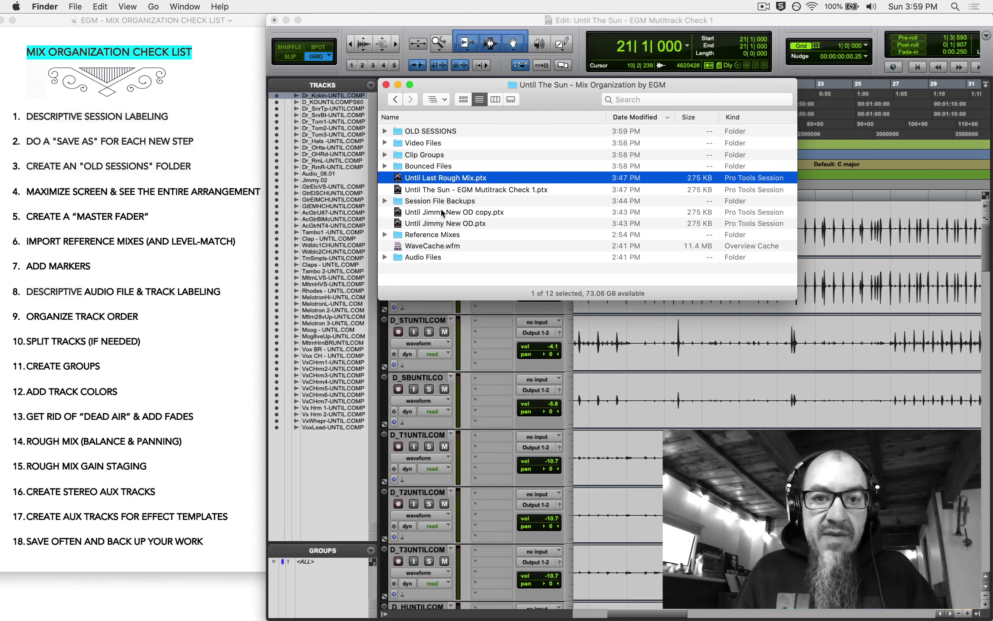
{"action": "left_click", "coordinate": [442, 213], "text": "super"}
{"action": "left_click", "coordinate": [442, 224], "text": "super"}
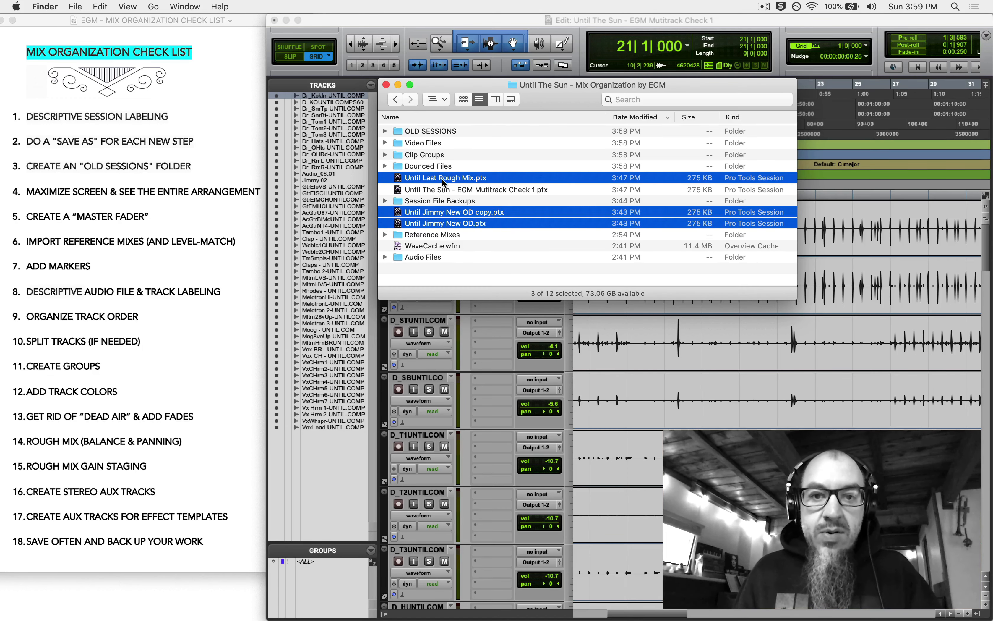
{"action": "left_click_drag", "start_coordinate": [443, 181], "coordinate": [447, 132]}
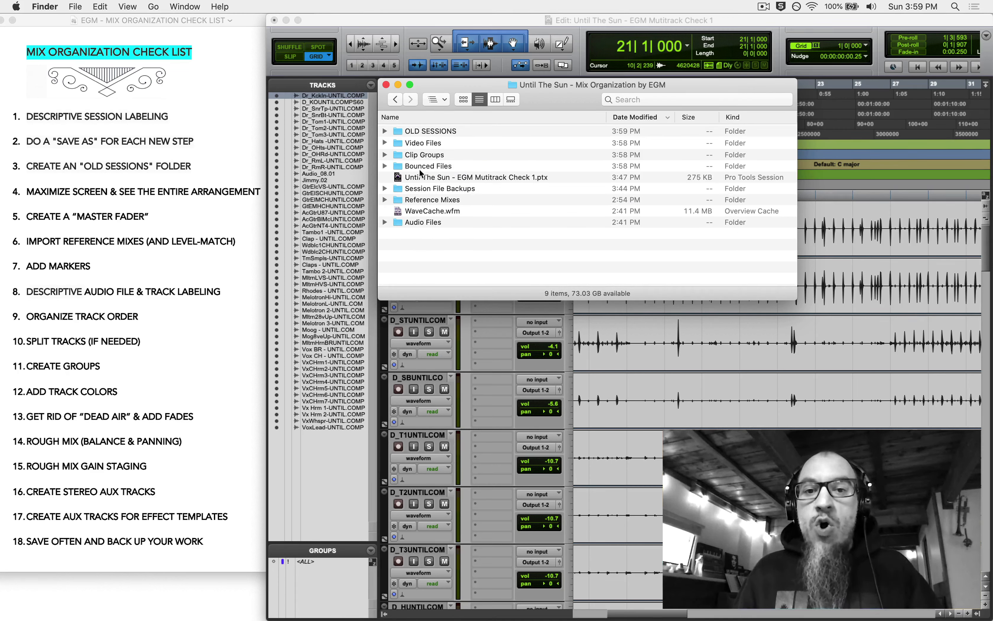
- Check the OLD SESSIONS contents, then switch back to the Pro Tools session
{"action": "left_click", "coordinate": [474, 178]}
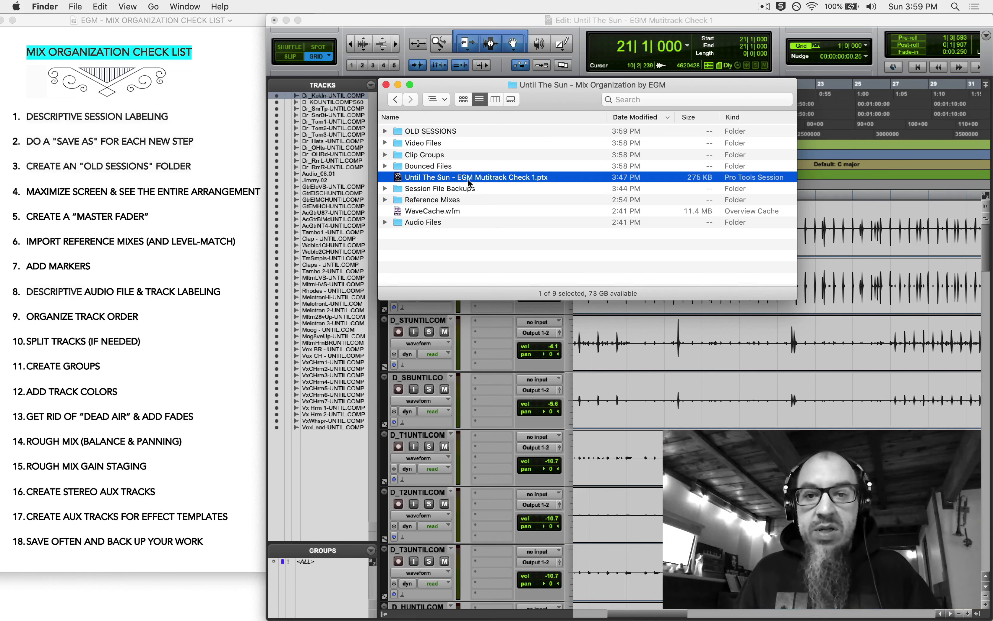
{"action": "left_click", "coordinate": [385, 131]}
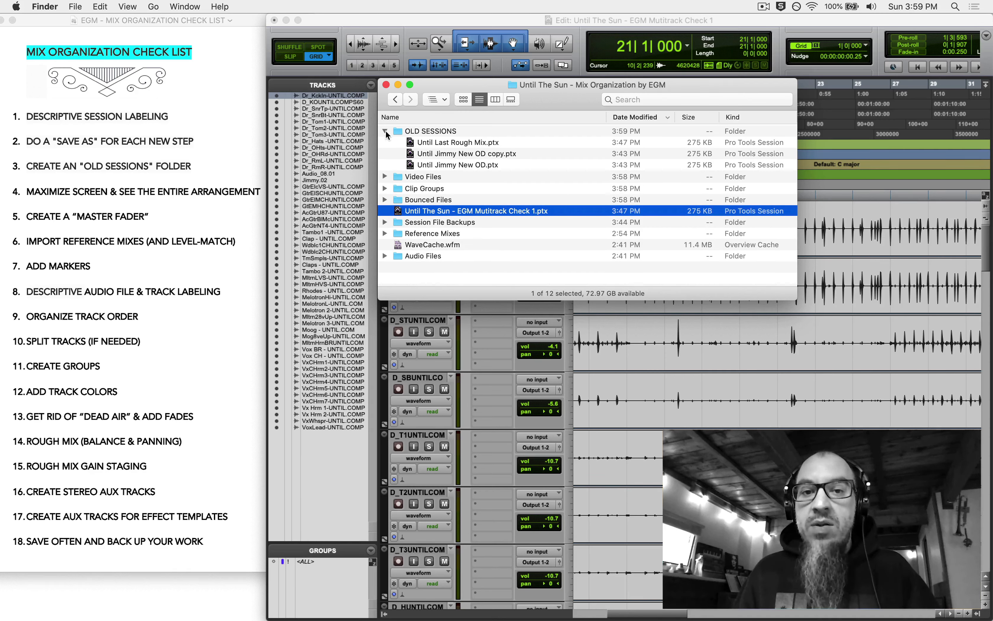
{"action": "left_click", "coordinate": [386, 132]}
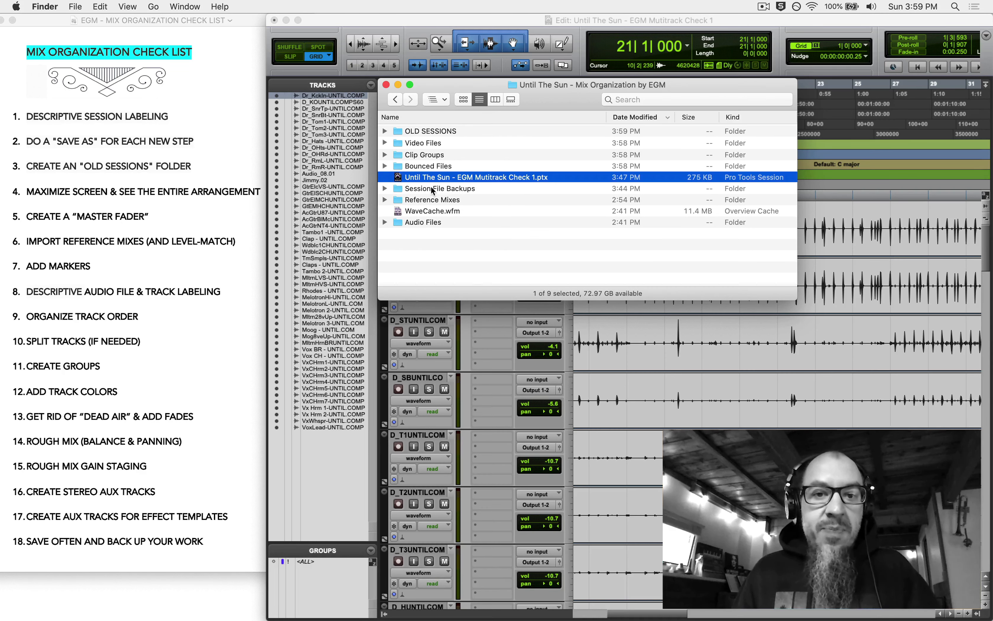
{"action": "left_click", "coordinate": [433, 189]}
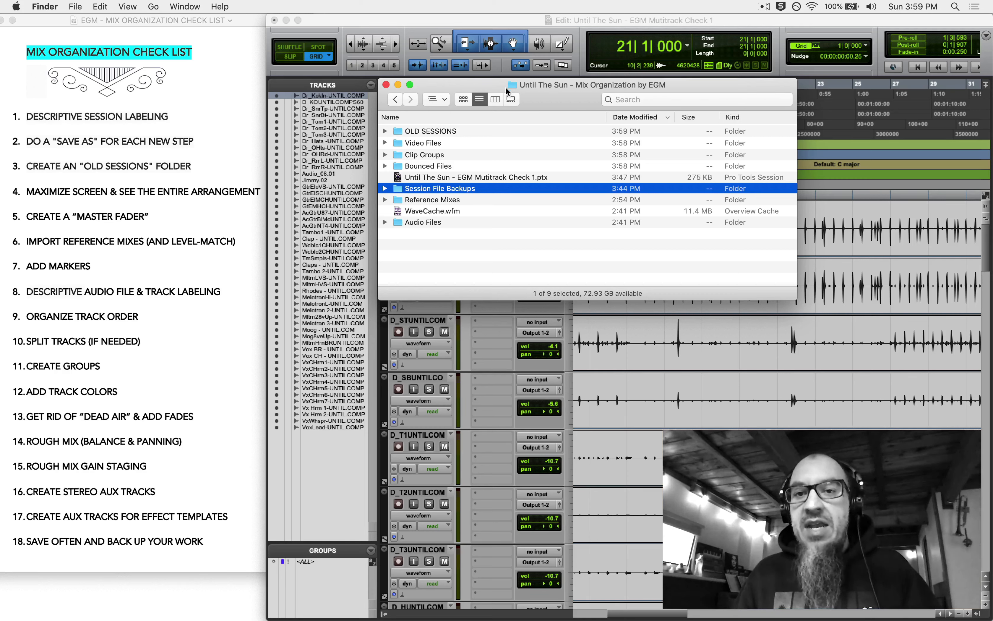
{"action": "left_click", "coordinate": [460, 19]}
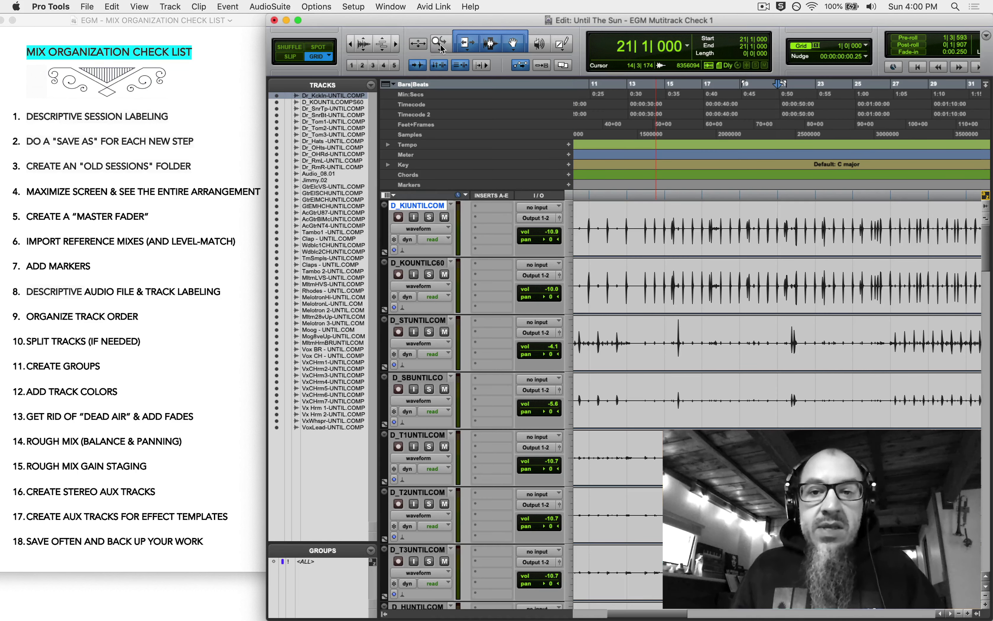
- After a quick playback check, set every track to Mini height and make the window full screen
{"action": "key", "text": "space"}
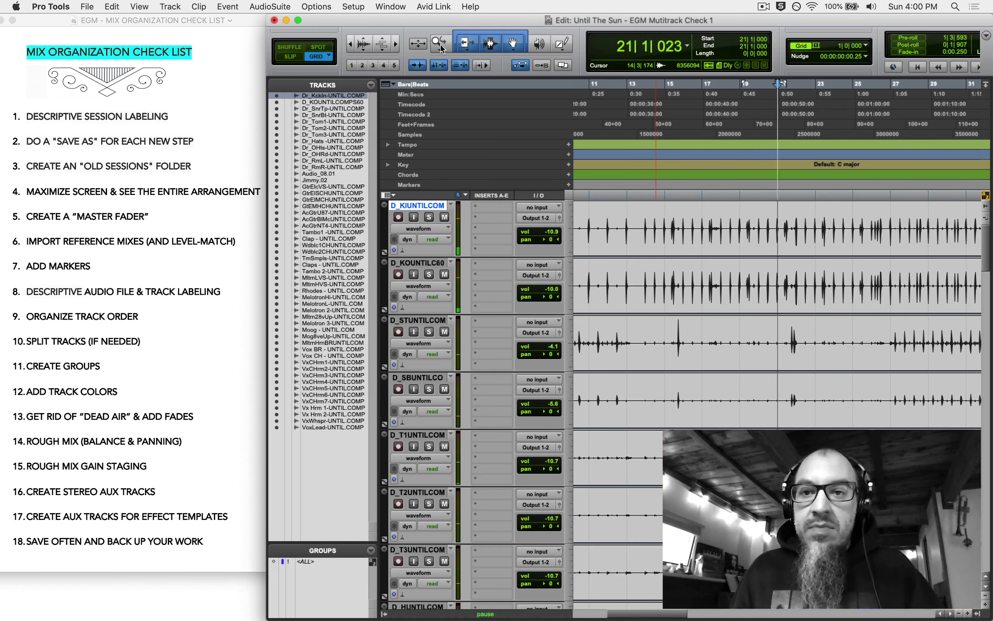
{"action": "key", "text": "space"}
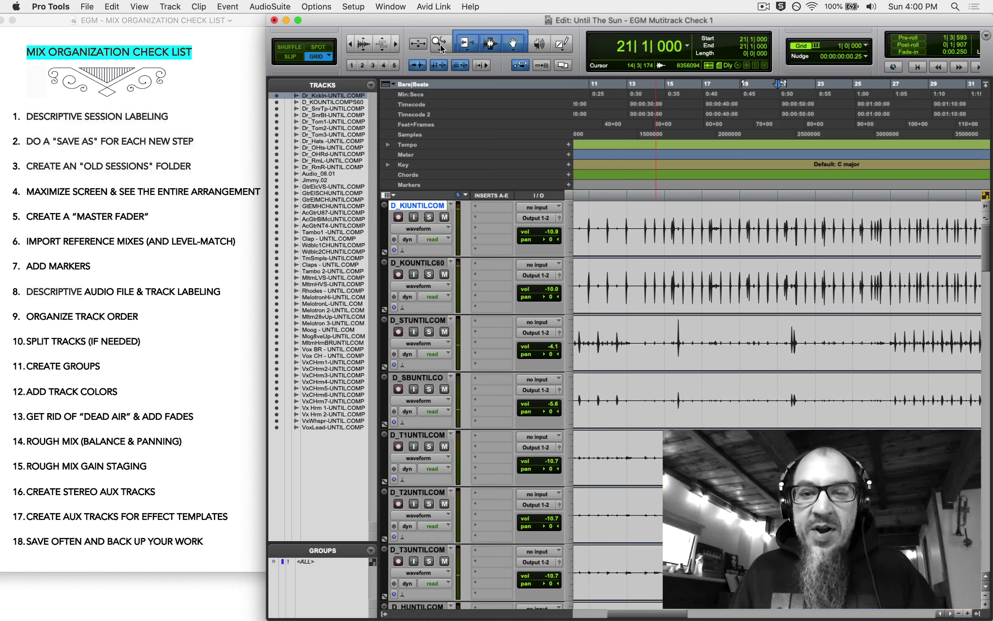
{"action": "double_click", "coordinate": [441, 46]}
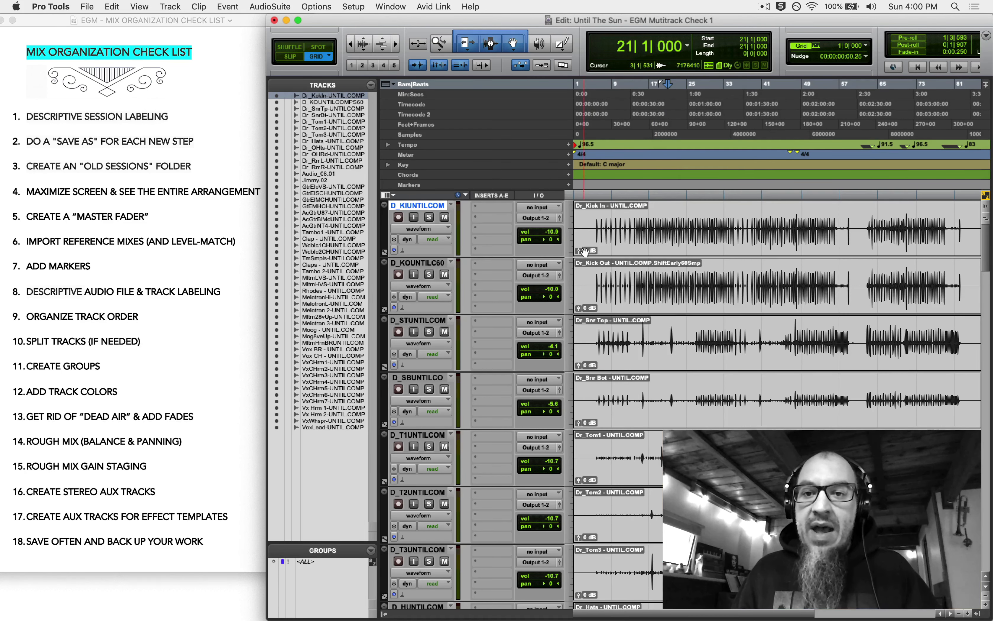
{"action": "left_click", "coordinate": [571, 232]}
{"action": "left_click", "coordinate": [582, 279], "text": "alt"}
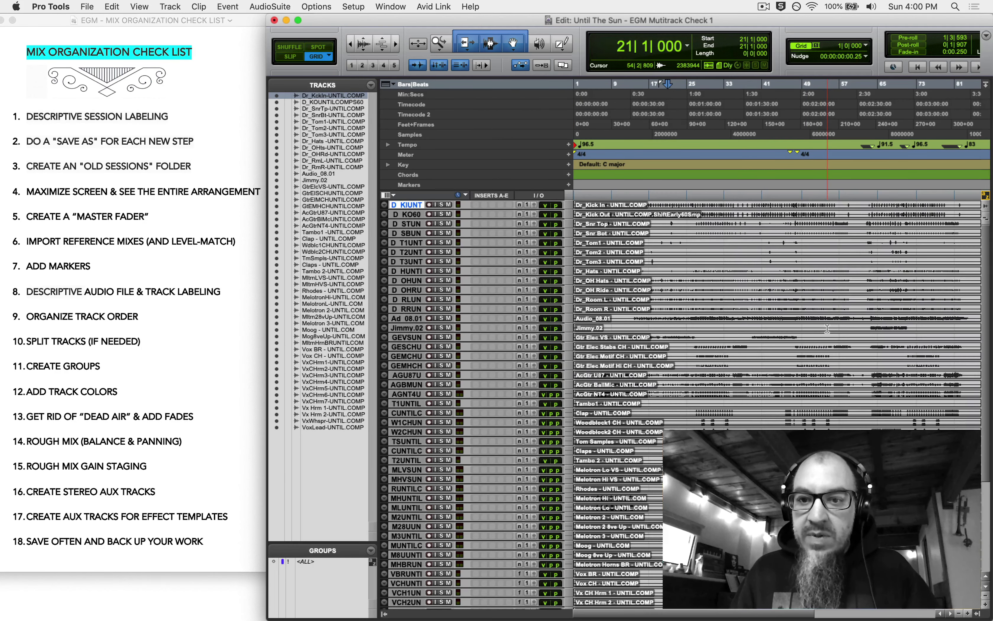
{"action": "left_click", "coordinate": [297, 21]}
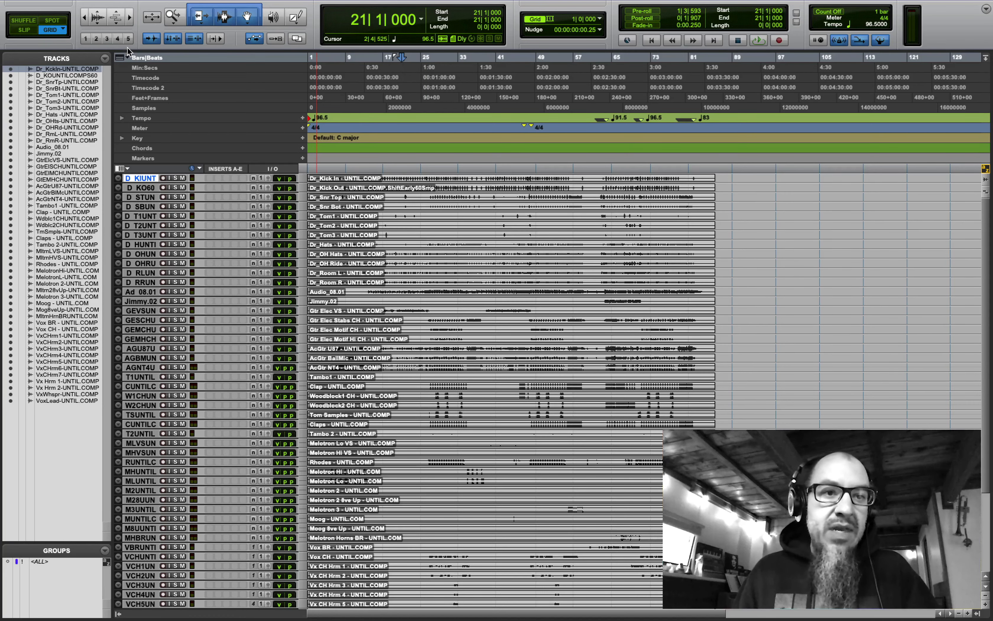
- Hide every ruler except Tempo and Markers (Min:Secs, Timecode, Samples, Meter, Key, Chords off)
{"action": "left_click", "coordinate": [127, 57]}
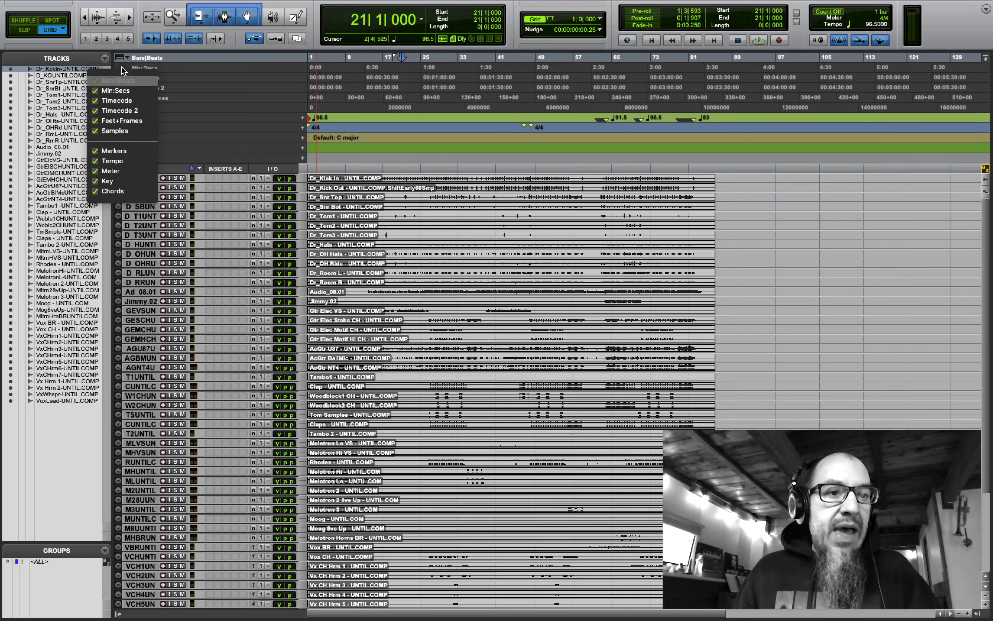
{"action": "left_click", "coordinate": [115, 90]}
{"action": "left_click", "coordinate": [113, 100]}
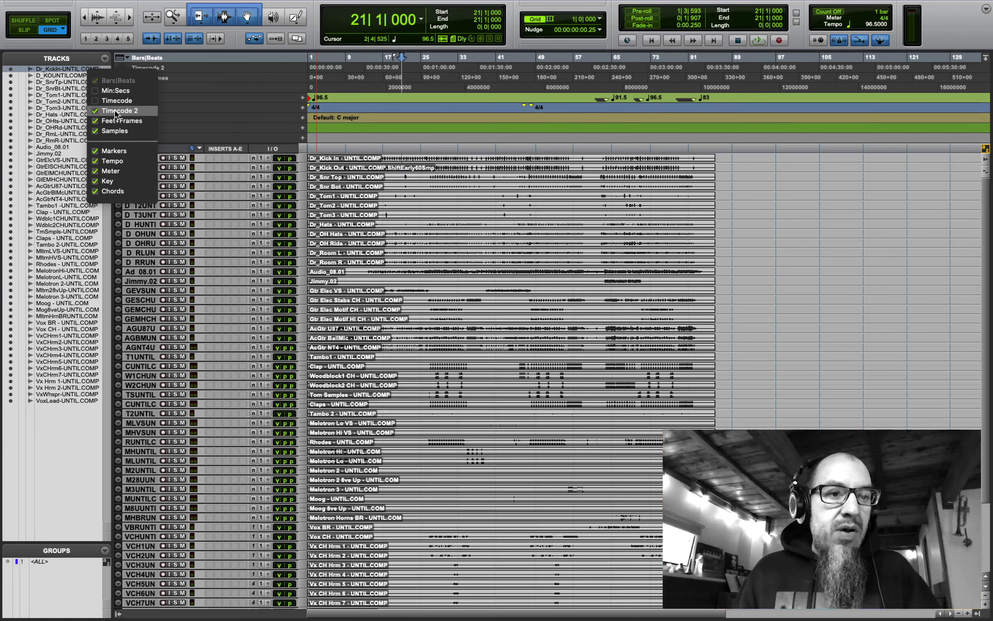
{"action": "left_click", "coordinate": [116, 111]}
{"action": "left_click", "coordinate": [116, 121]}
{"action": "left_click", "coordinate": [117, 131]}
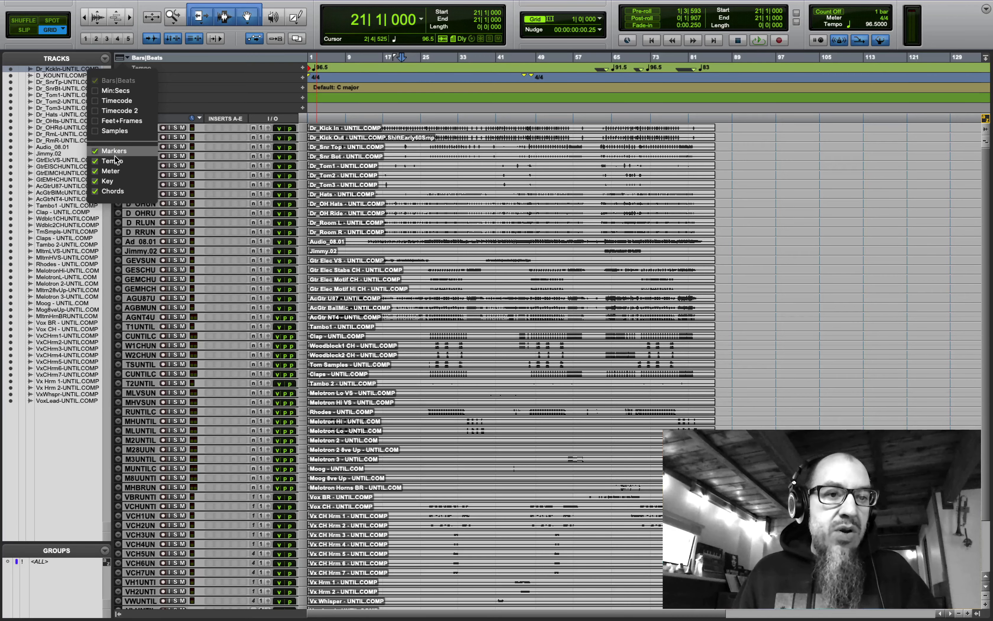
{"action": "left_click", "coordinate": [111, 171]}
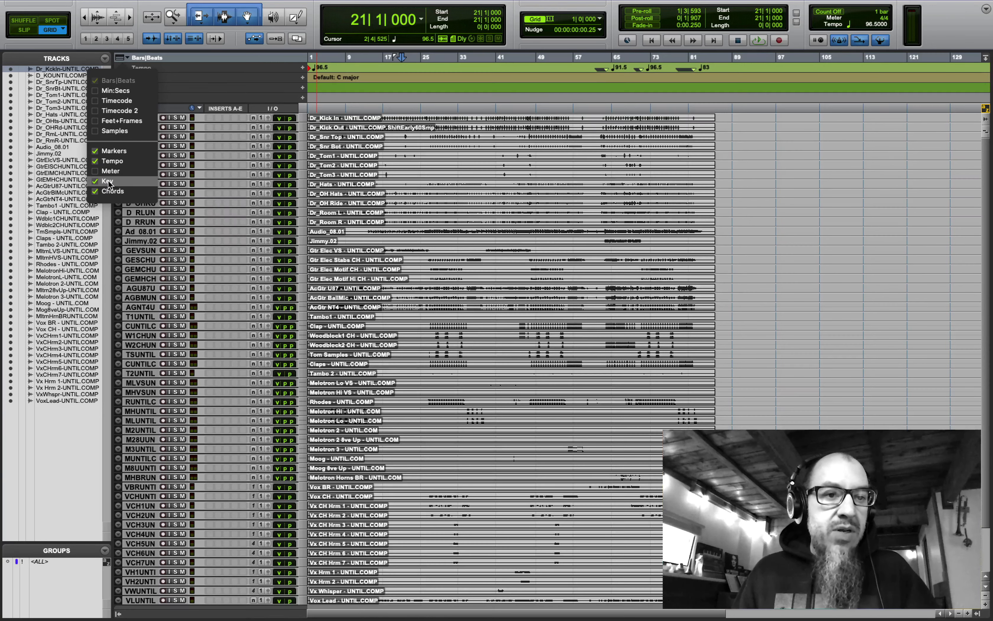
{"action": "left_click", "coordinate": [110, 183]}
{"action": "left_click", "coordinate": [112, 192]}
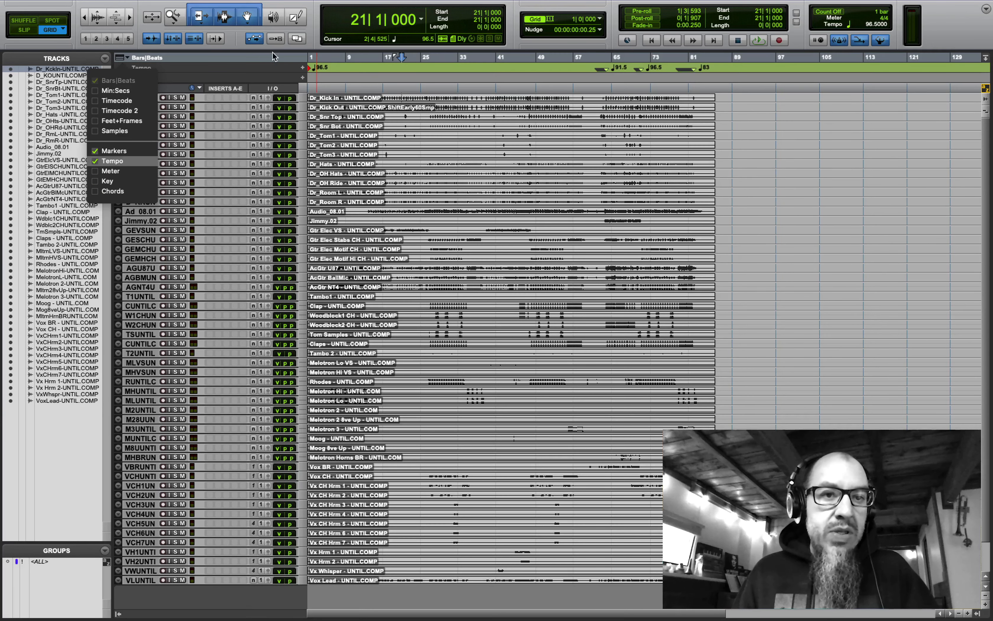
{"action": "left_click", "coordinate": [263, 59]}
- Hide the Inserts A-E column and the Tracks list, then zoom to fit the whole song
{"action": "left_click", "coordinate": [125, 88]}
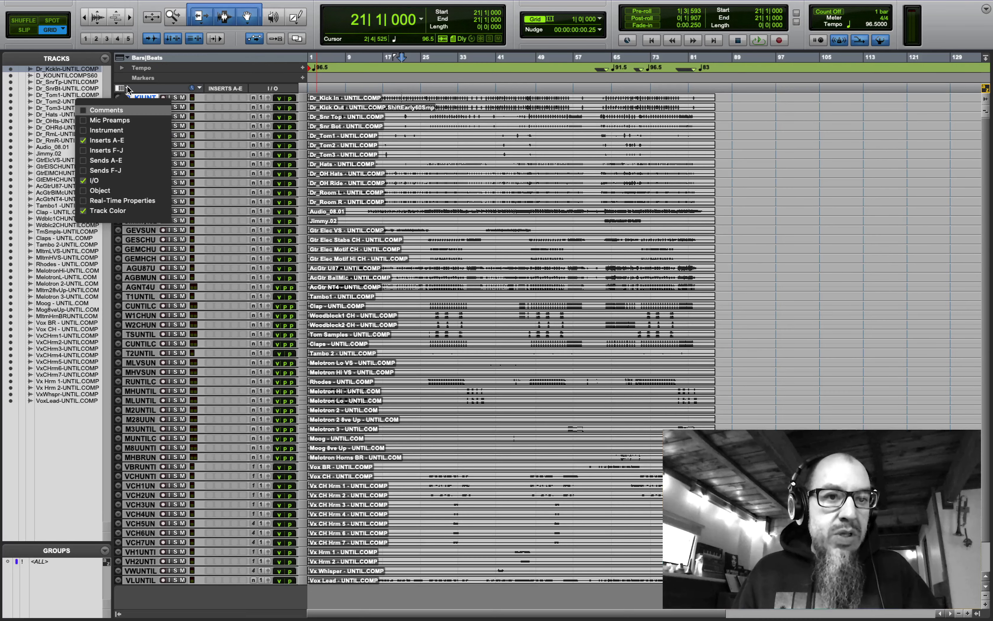
{"action": "left_click", "coordinate": [107, 140]}
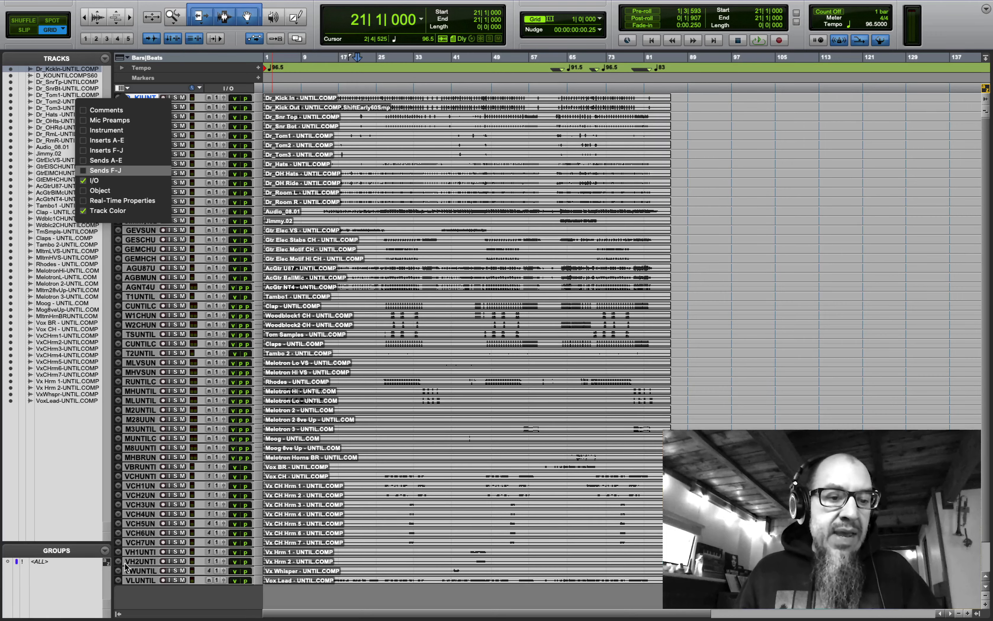
{"action": "left_click", "coordinate": [50, 473]}
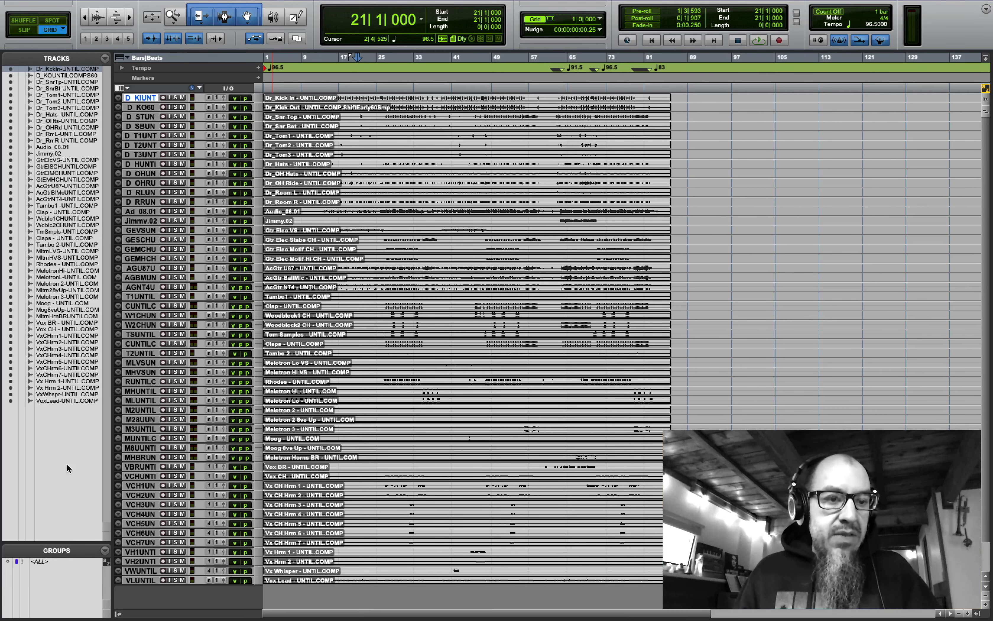
{"action": "left_click", "coordinate": [117, 615]}
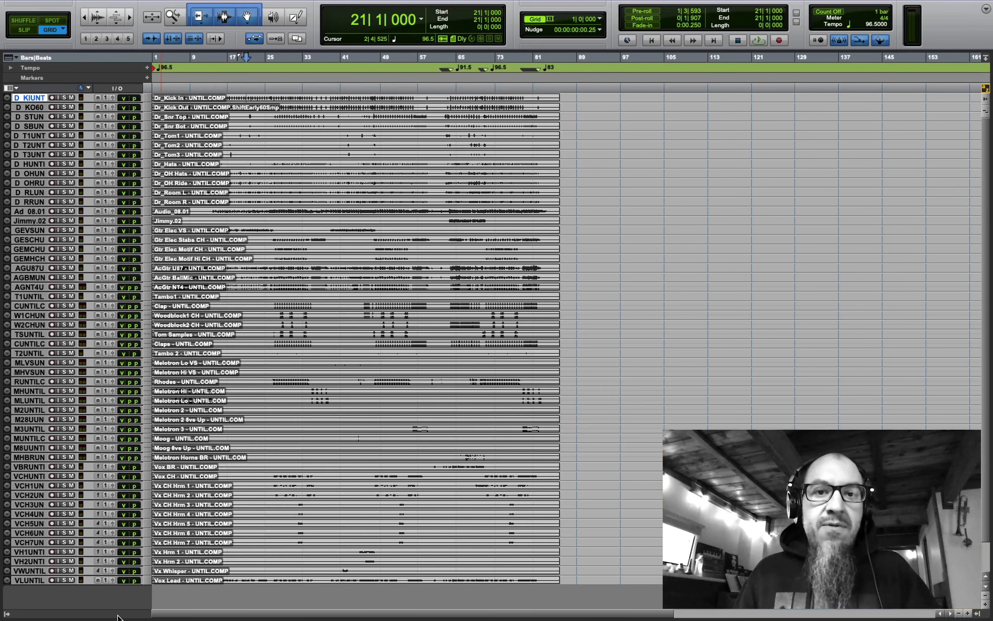
{"action": "double_click", "coordinate": [172, 23]}
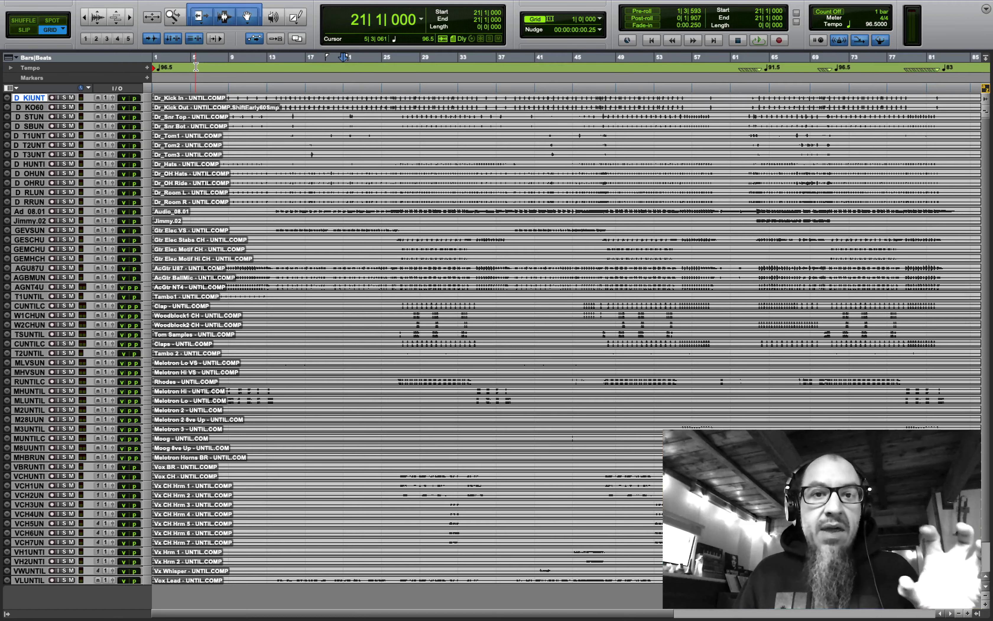
- Exit full screen, return to session start, and select the Vox Lead track
{"action": "mouse_move", "coordinate": [49, 3]}
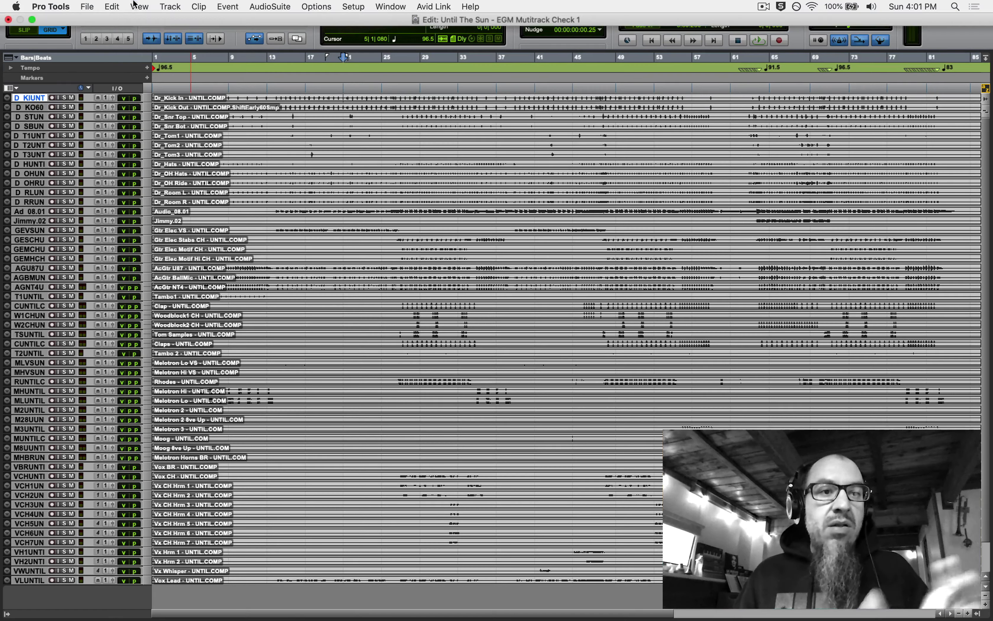
{"action": "left_click", "coordinate": [32, 20]}
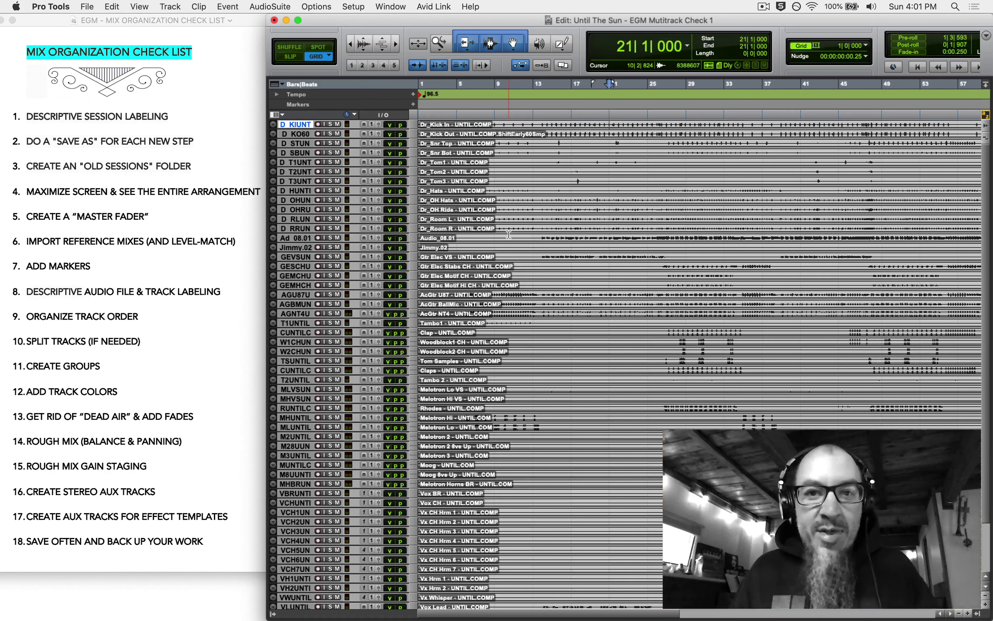
{"action": "key", "text": "Return"}
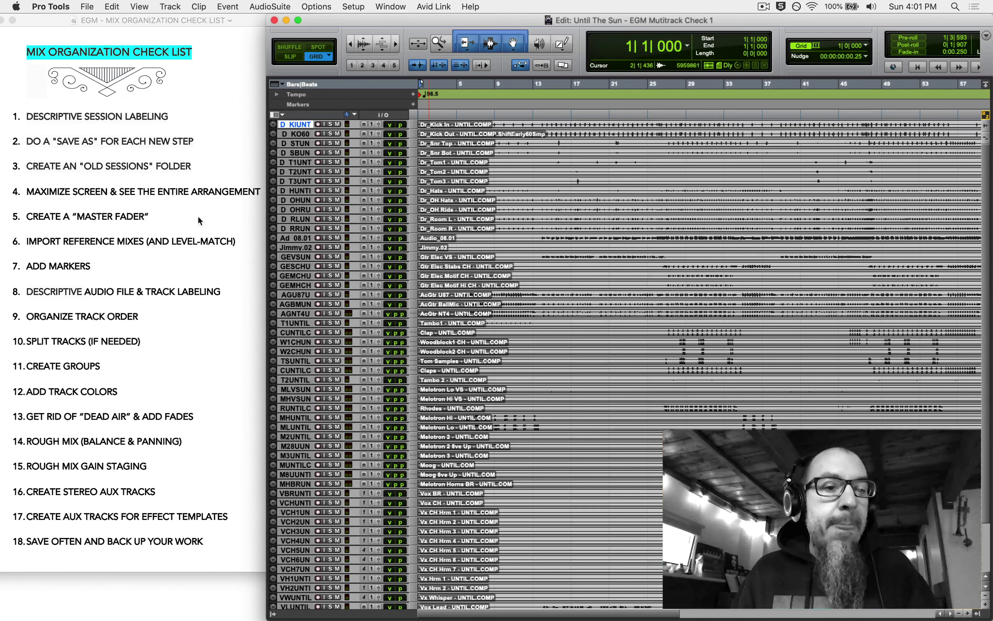
{"action": "left_click", "coordinate": [201, 204]}
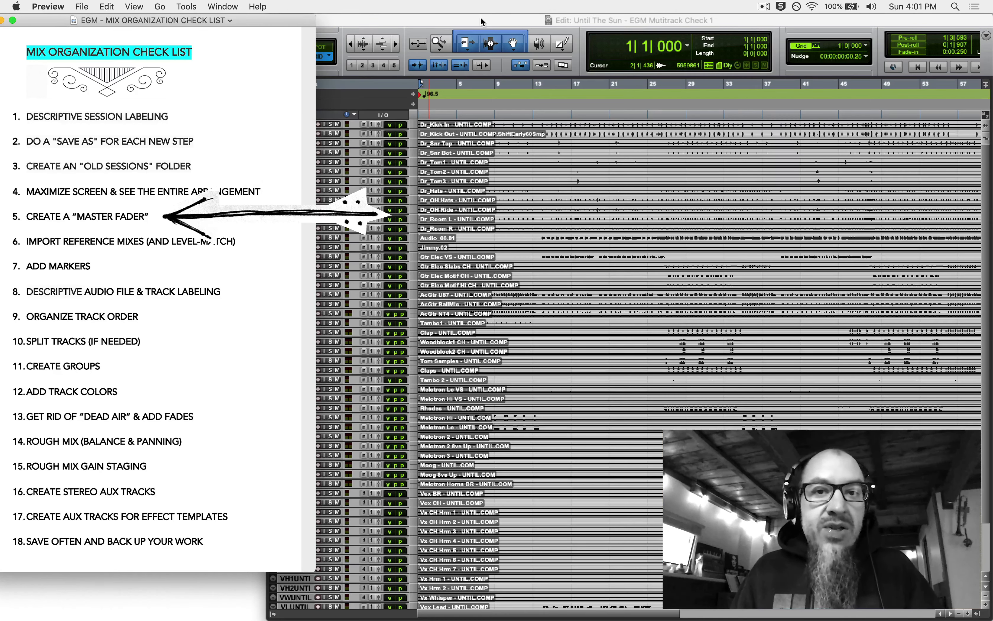
{"action": "left_click", "coordinate": [471, 18]}
{"action": "scroll", "coordinate": [374, 355], "scroll_direction": "down", "scroll_amount": 3}
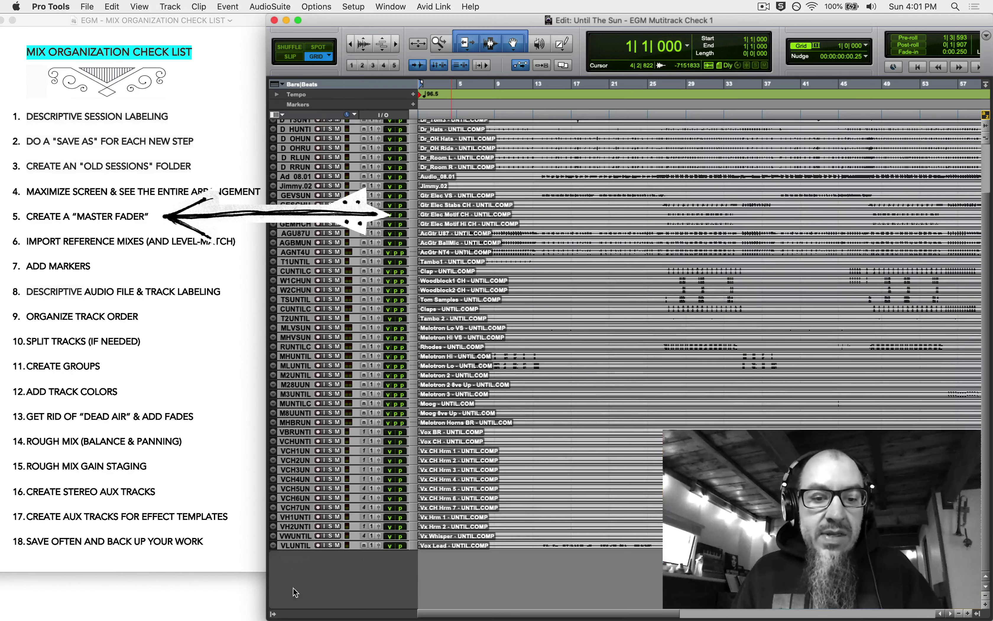
{"action": "left_click", "coordinate": [296, 546]}
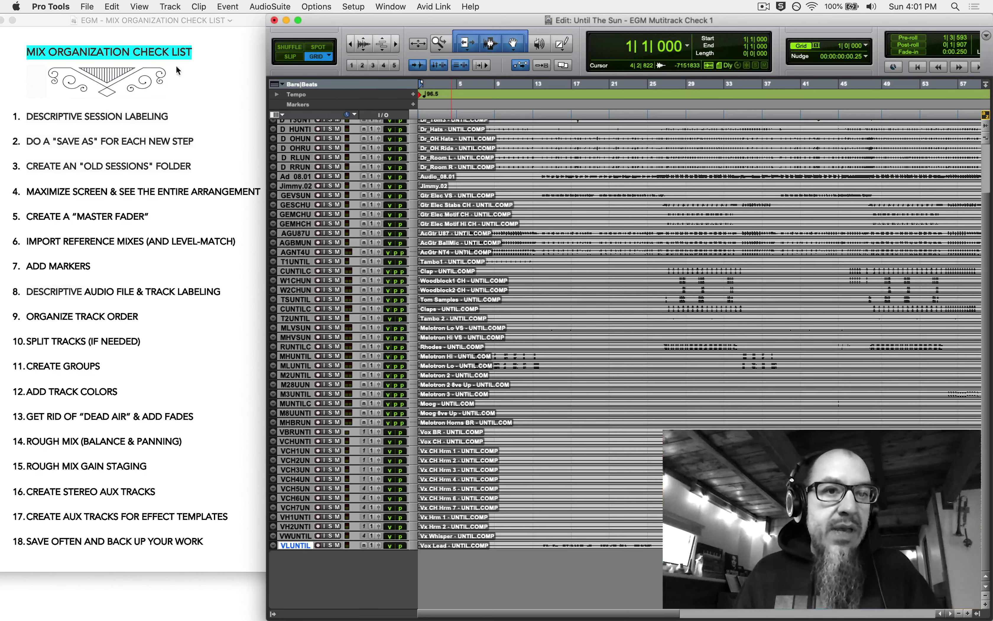
{"action": "left_click", "coordinate": [171, 5]}
- Add a new stereo Master Fader track, Master 1
{"action": "left_click", "coordinate": [180, 20]}
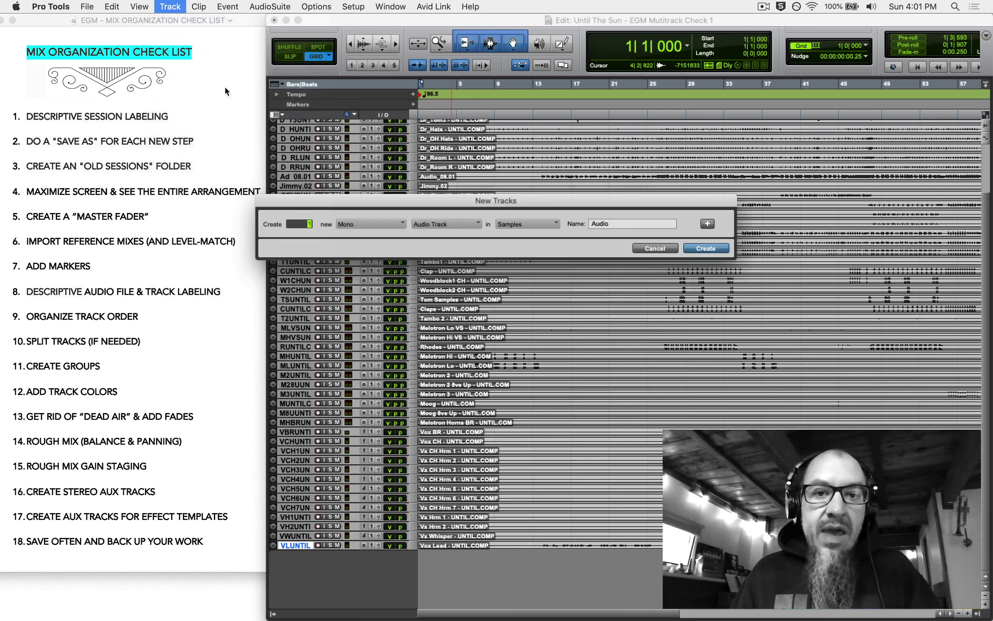
{"action": "left_click", "coordinate": [389, 225]}
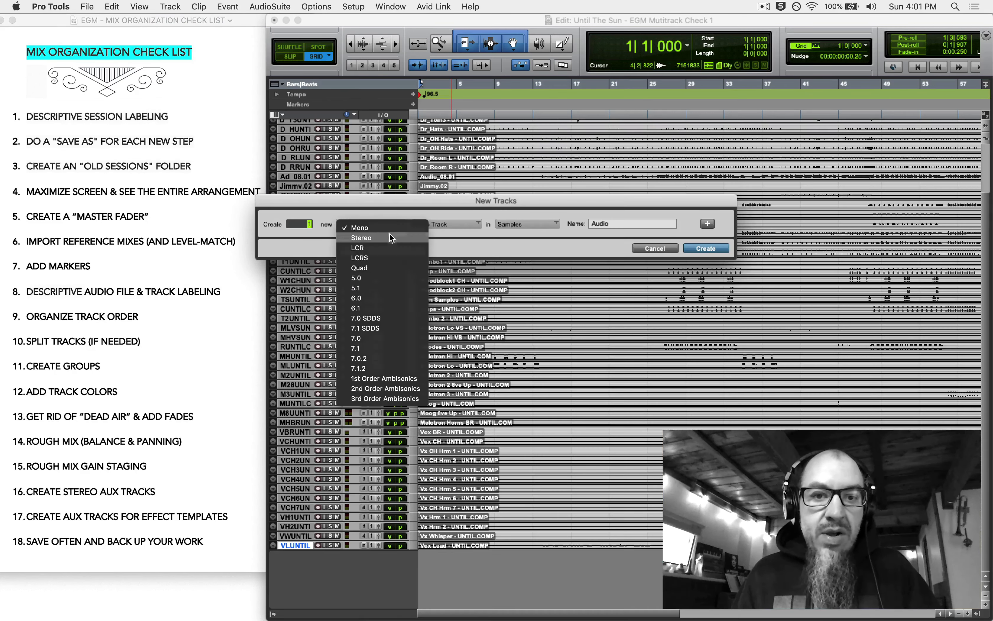
{"action": "left_click", "coordinate": [390, 234]}
{"action": "left_click", "coordinate": [469, 225]}
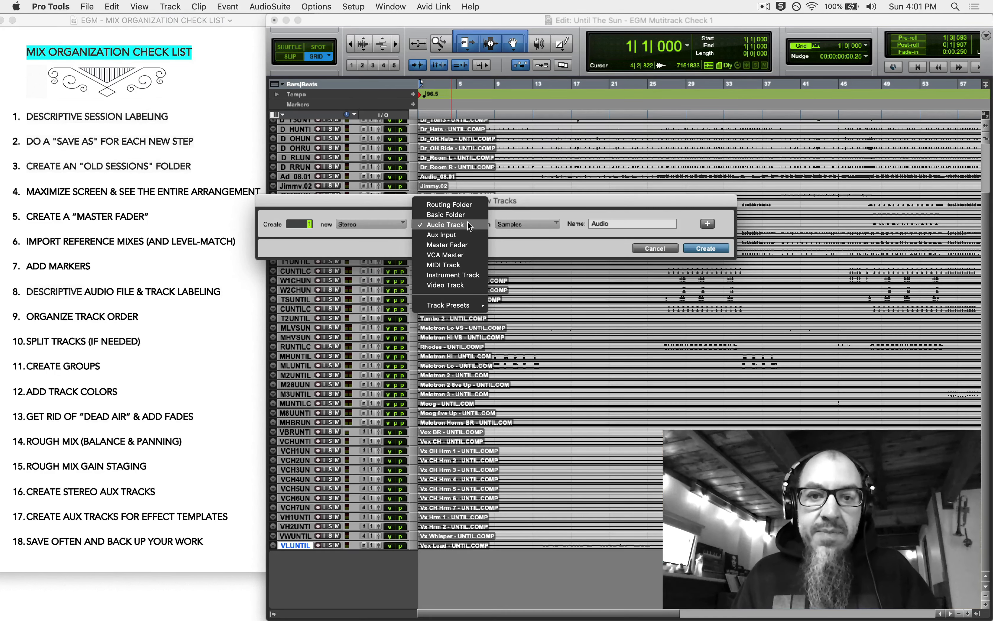
{"action": "left_click", "coordinate": [465, 246]}
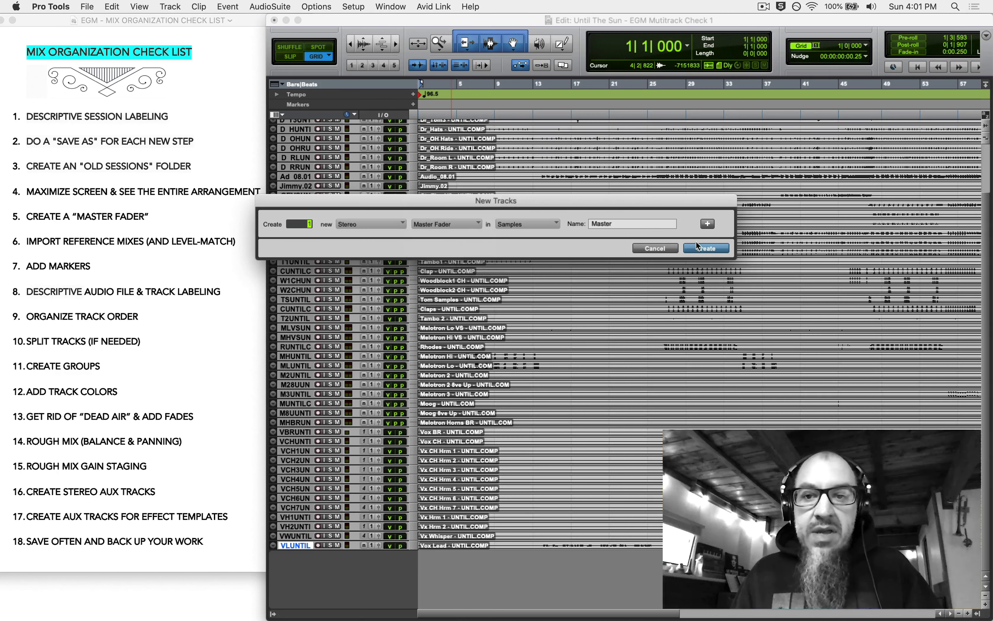
{"action": "left_click", "coordinate": [700, 249]}
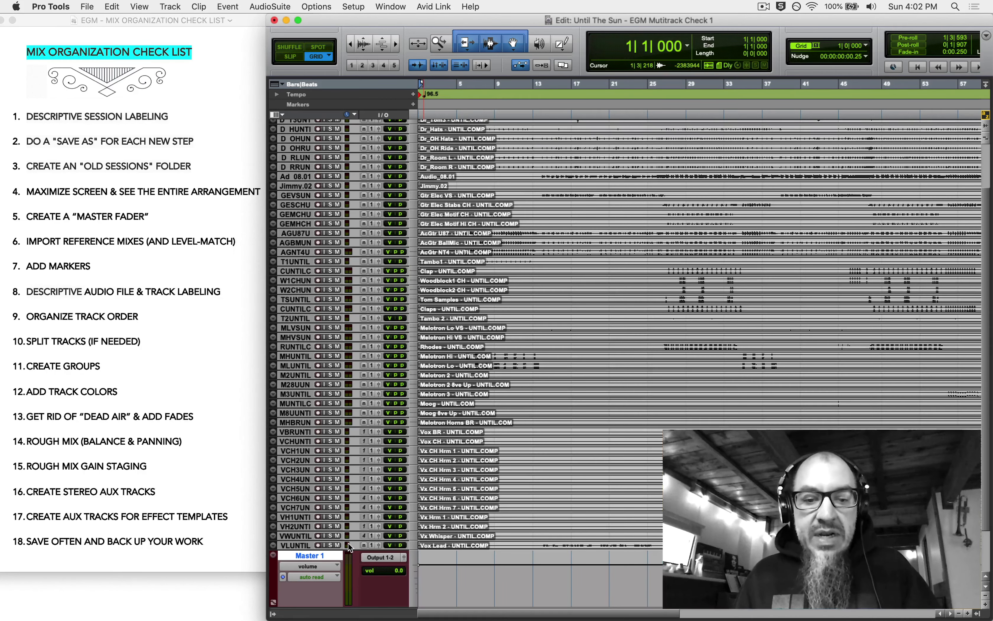
- Play from bar 29 and switch to the Mix window
{"action": "scroll", "coordinate": [351, 547], "scroll_direction": "down", "scroll_amount": 3}
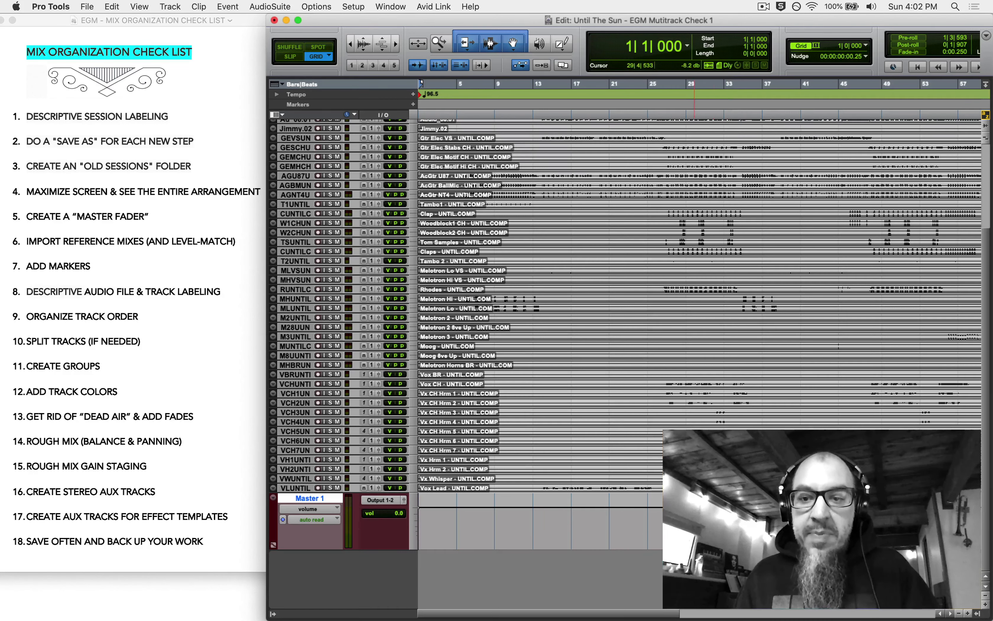
{"action": "left_click", "coordinate": [688, 522]}
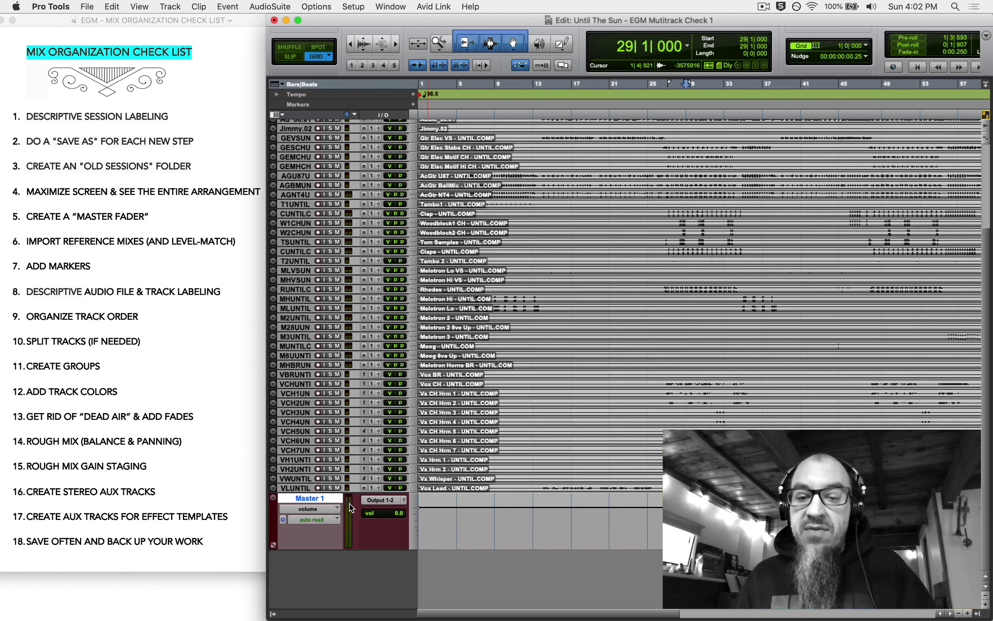
{"action": "key", "text": "space"}
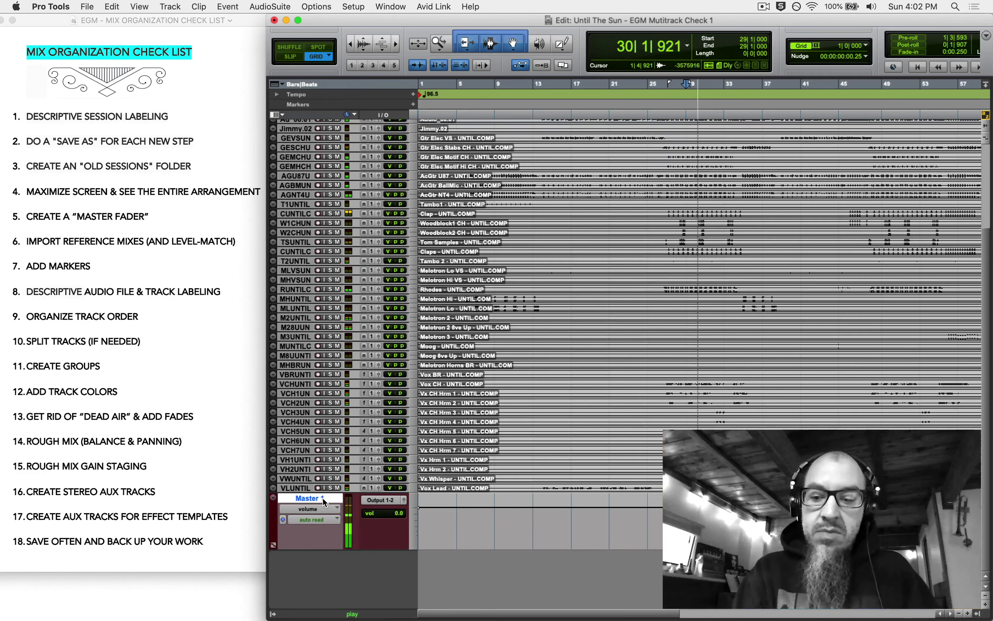
{"action": "key", "text": "super+equal"}
{"action": "left_click_drag", "start_coordinate": [867, 616], "coordinate": [903, 616]}
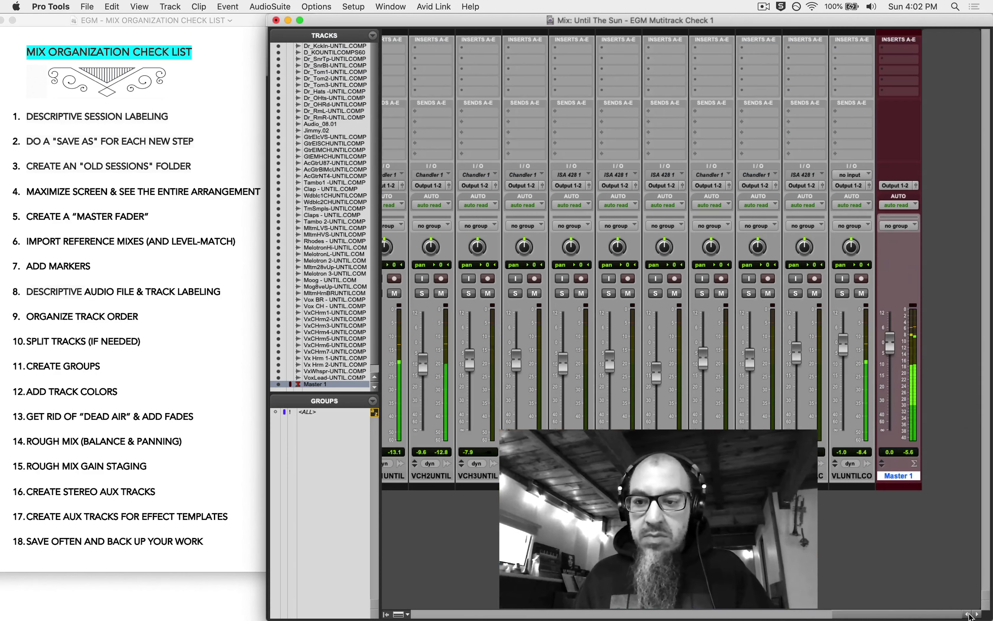
- Stop playback, reset the Master 1 fader to 0.0, and clear its peak readout
{"action": "key", "text": "space"}
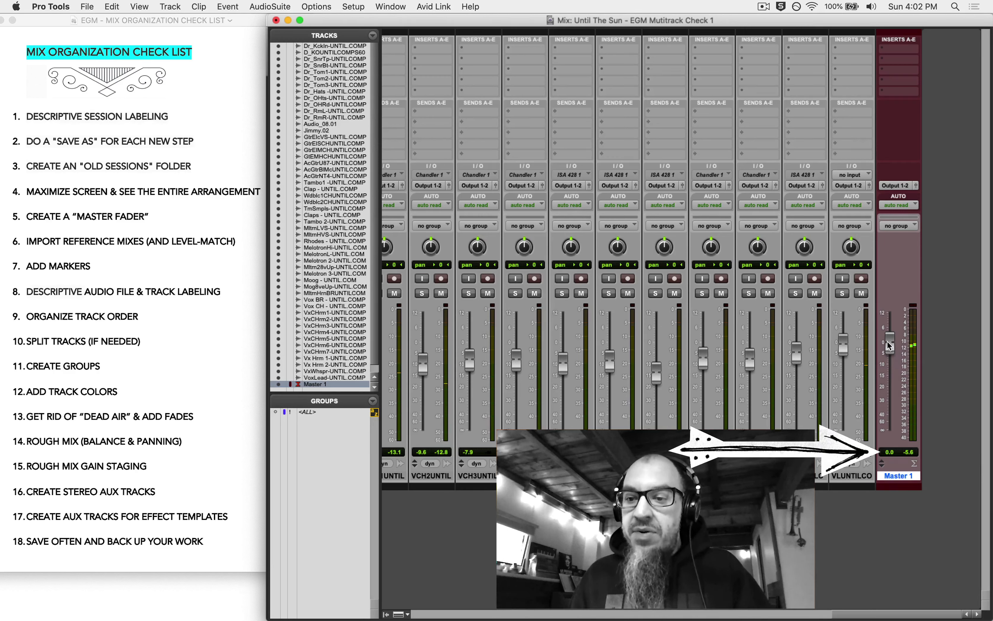
{"action": "mouse_move", "coordinate": [887, 341]}
{"action": "left_mouse_down"}
{"action": "mouse_move", "coordinate": [893, 396]}
{"action": "mouse_move", "coordinate": [893, 320]}
{"action": "left_mouse_up"}
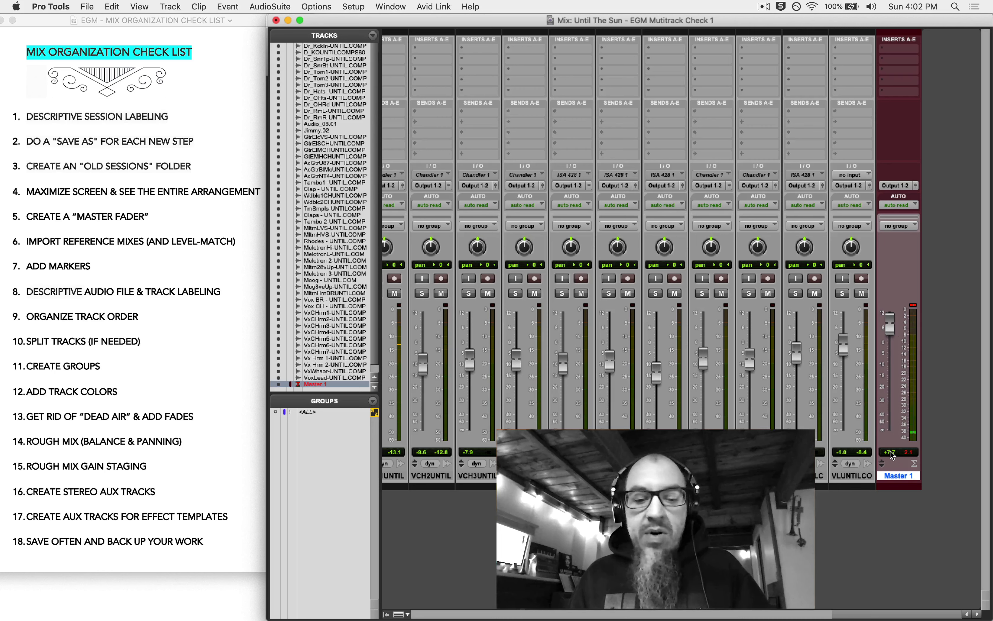
{"action": "left_click", "coordinate": [890, 323], "text": "alt"}
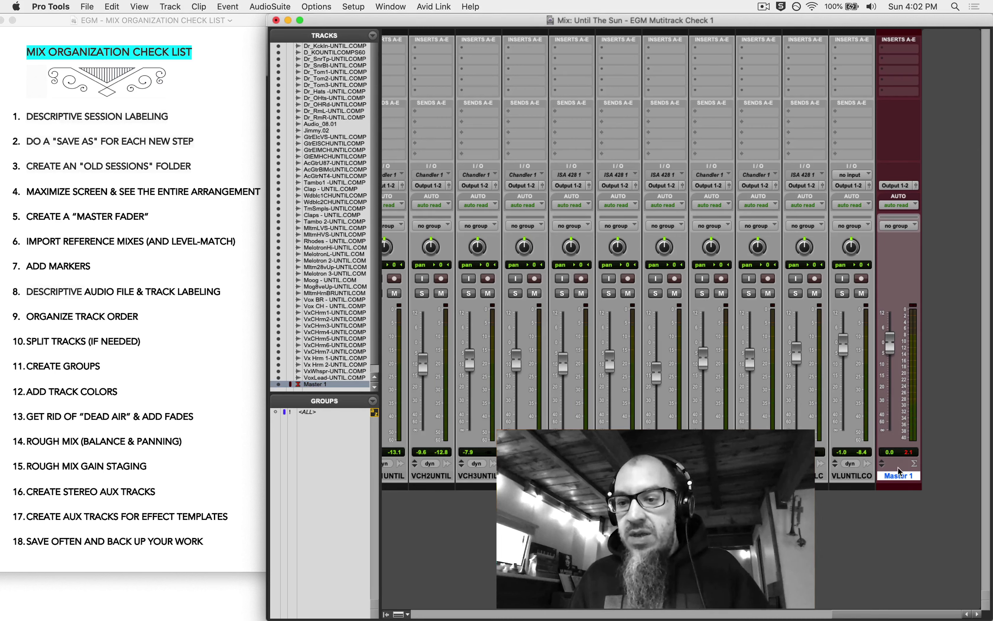
{"action": "left_click", "coordinate": [908, 452]}
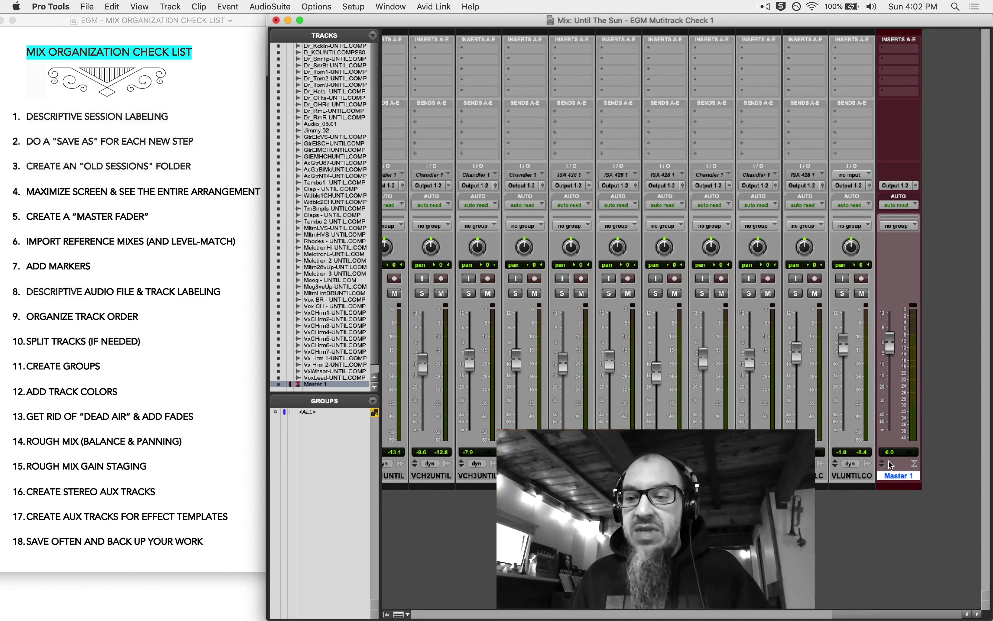
- Rename the master fader track to MF and return to the Edit window
{"action": "double_click", "coordinate": [897, 476]}
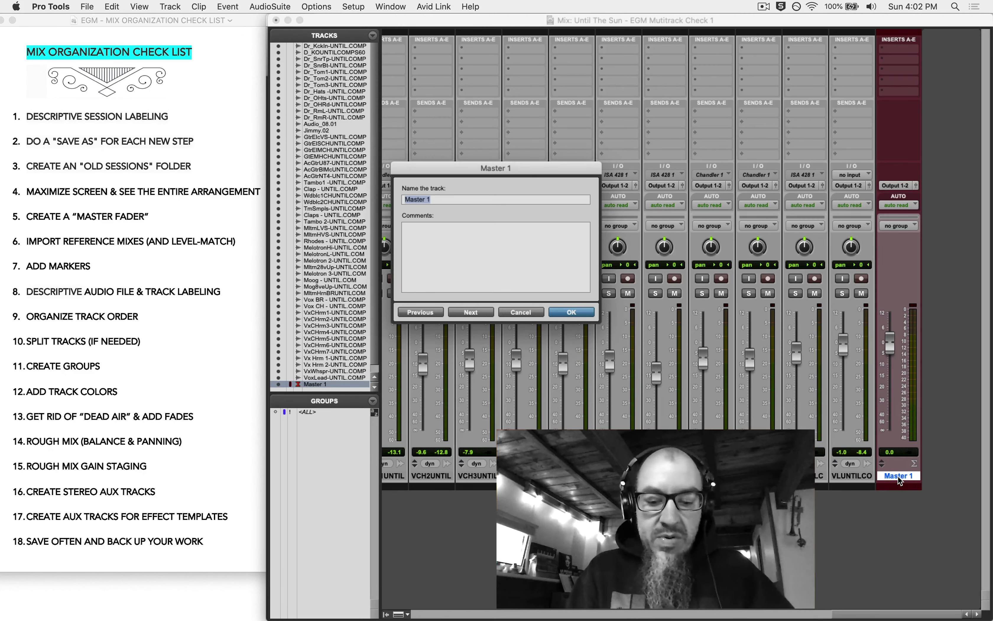
{"action": "type", "text": "MF"}
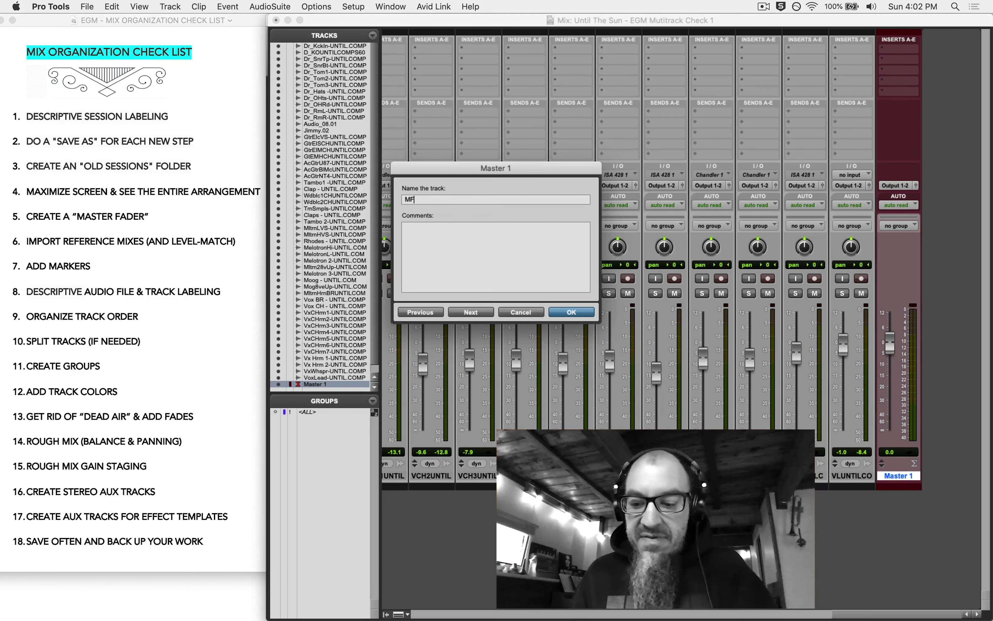
{"action": "key", "text": "Return"}
{"action": "key", "text": "super+equal"}
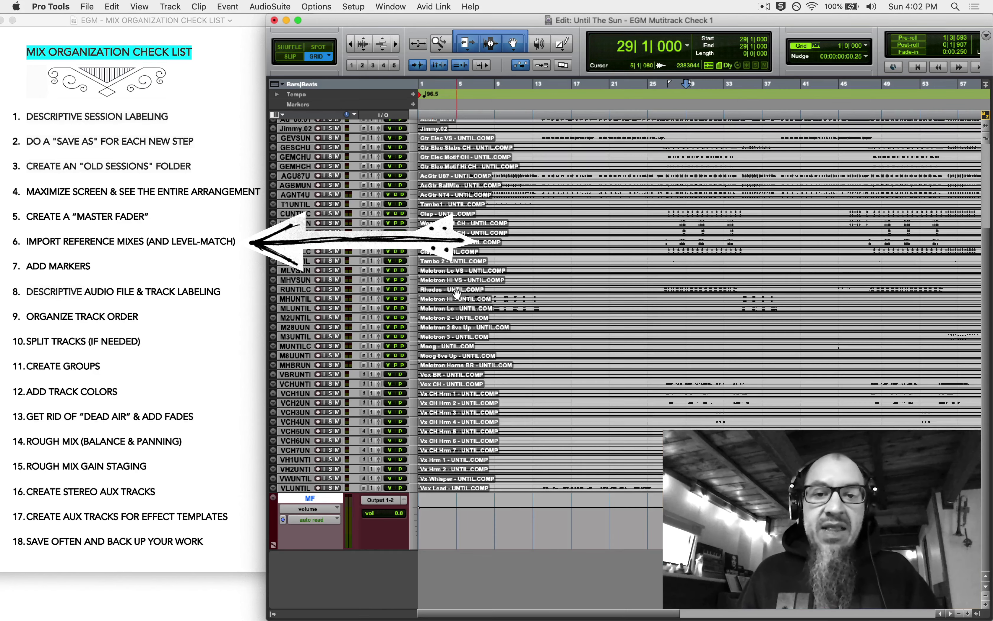
{"action": "scroll", "coordinate": [298, 128], "scroll_direction": "up", "scroll_amount": 5}
{"action": "left_click", "coordinate": [296, 125]}
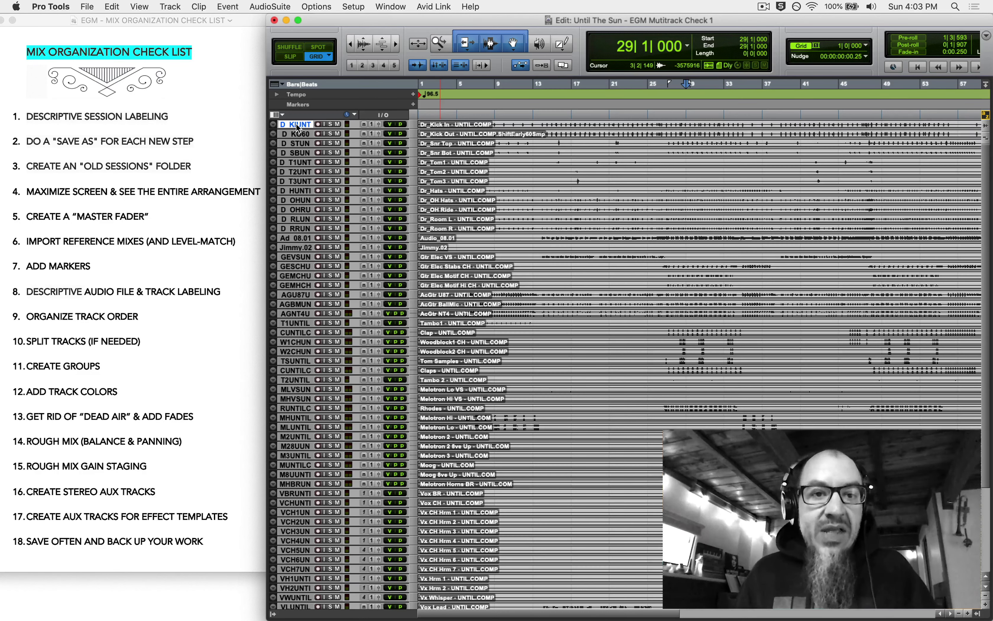
{"action": "left_click", "coordinate": [112, 6]}
- In the Import Audio browser, select the Hugh Laurie, Los Amigos and Zedd reference mixes
{"action": "mouse_move", "coordinate": [93, 4]}
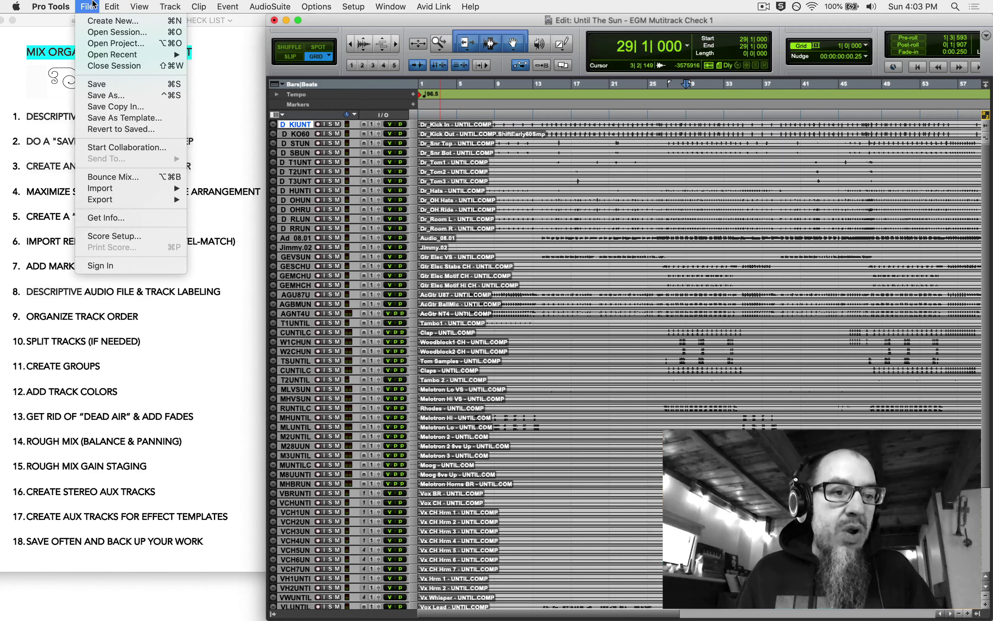
{"action": "mouse_move", "coordinate": [100, 192]}
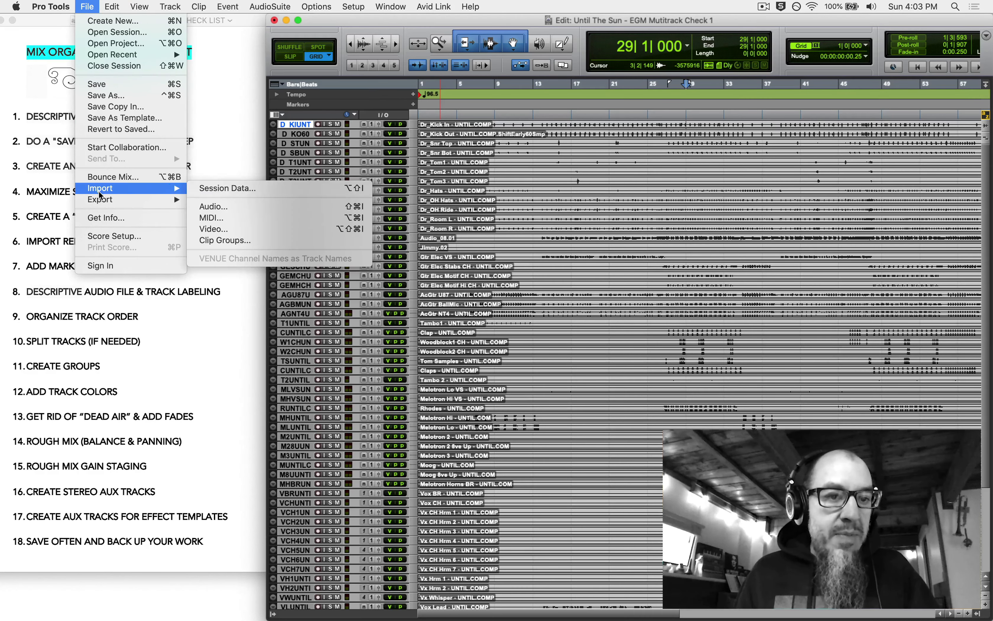
{"action": "left_click", "coordinate": [212, 207]}
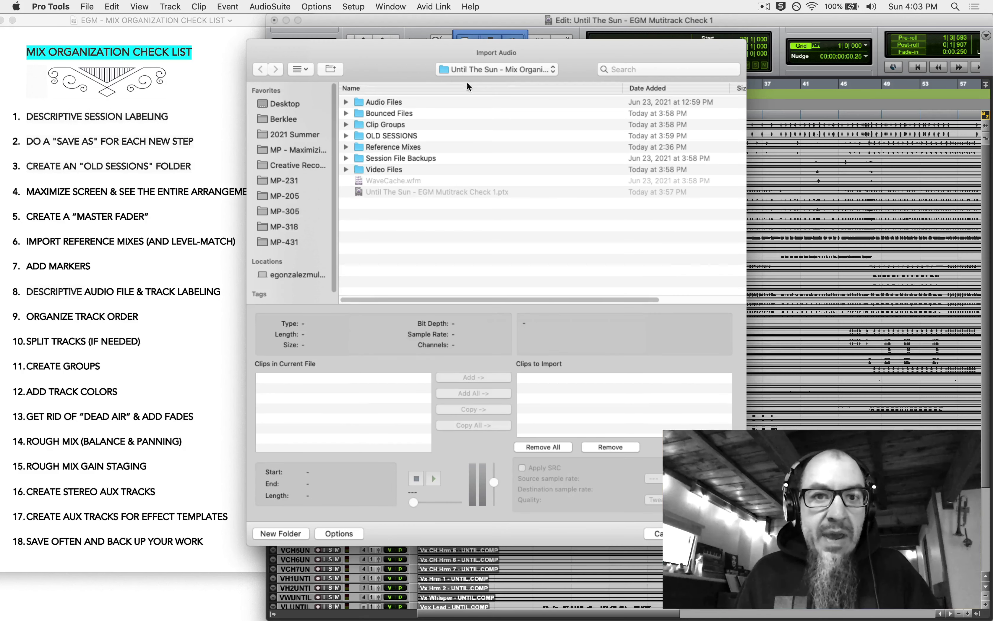
{"action": "double_click", "coordinate": [383, 147]}
{"action": "left_click", "coordinate": [432, 102]}
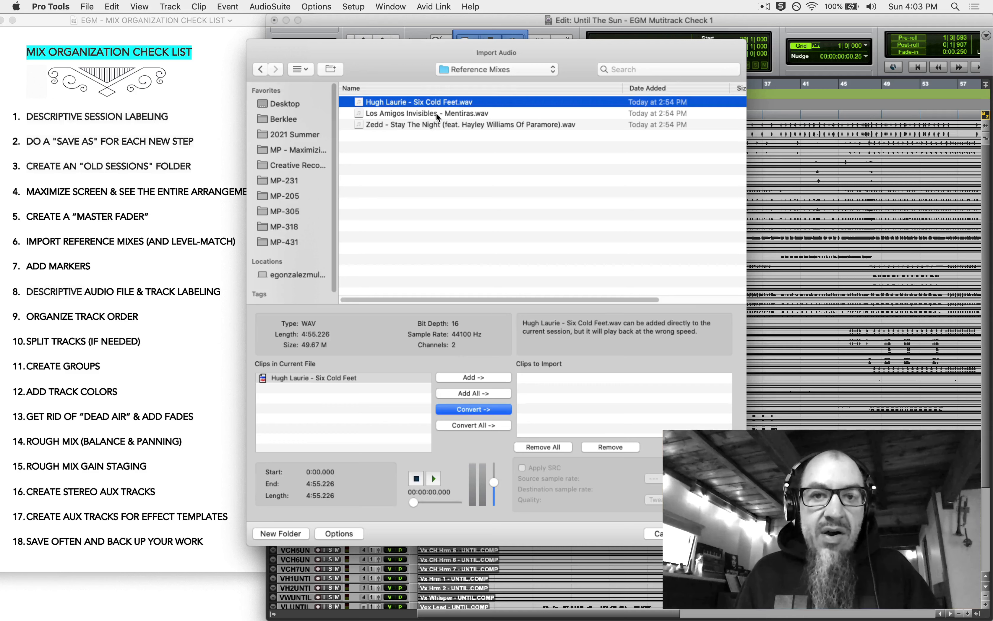
{"action": "left_click", "coordinate": [436, 113]}
{"action": "left_click", "coordinate": [443, 123]}
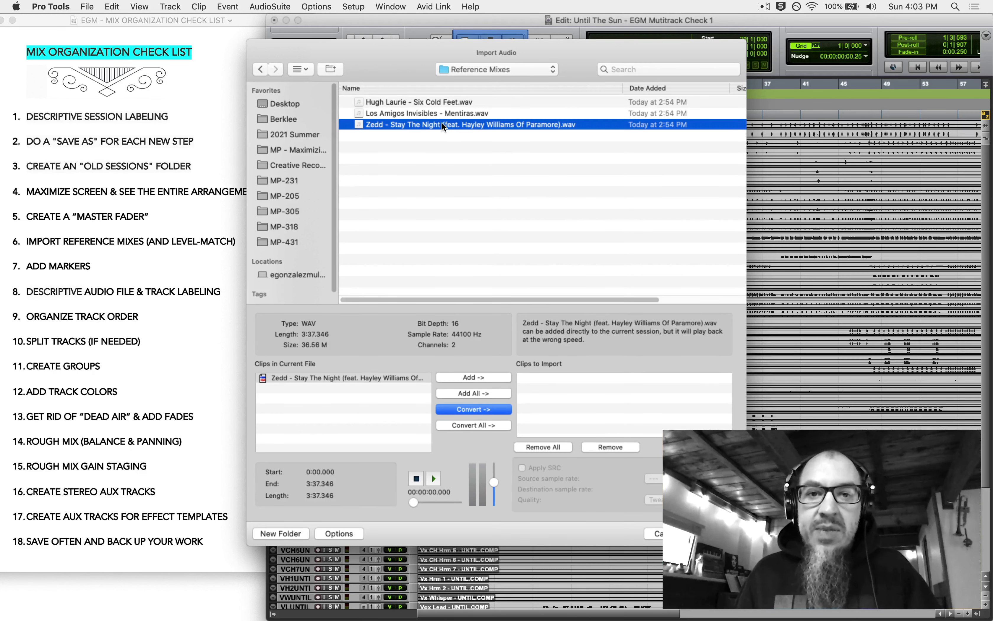
{"action": "left_click", "coordinate": [426, 100], "text": "shift"}
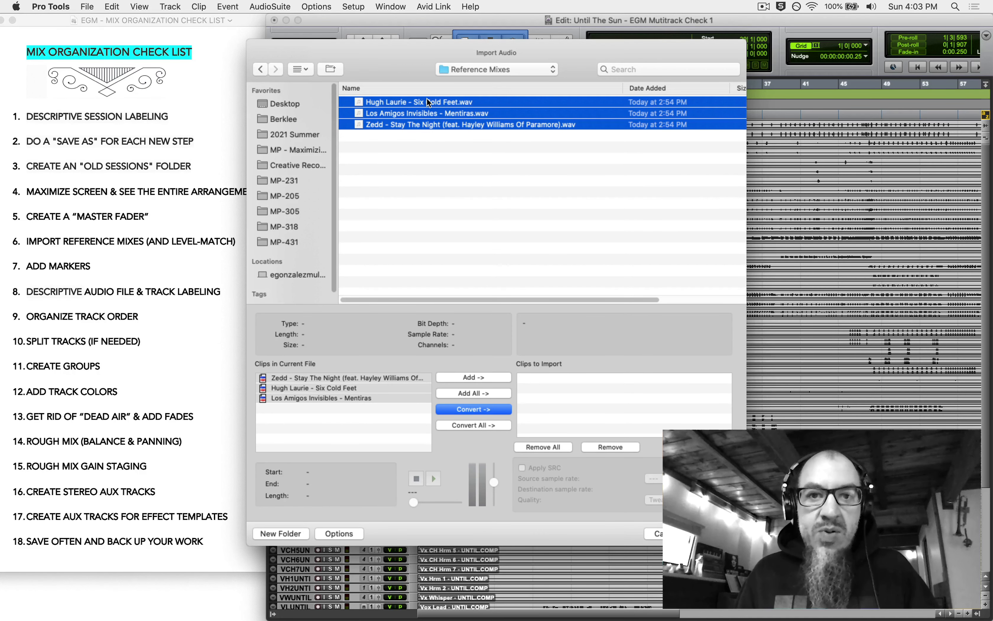
- Convert the three reference mixes and store them in the Audio Files folder
{"action": "left_click", "coordinate": [470, 410]}
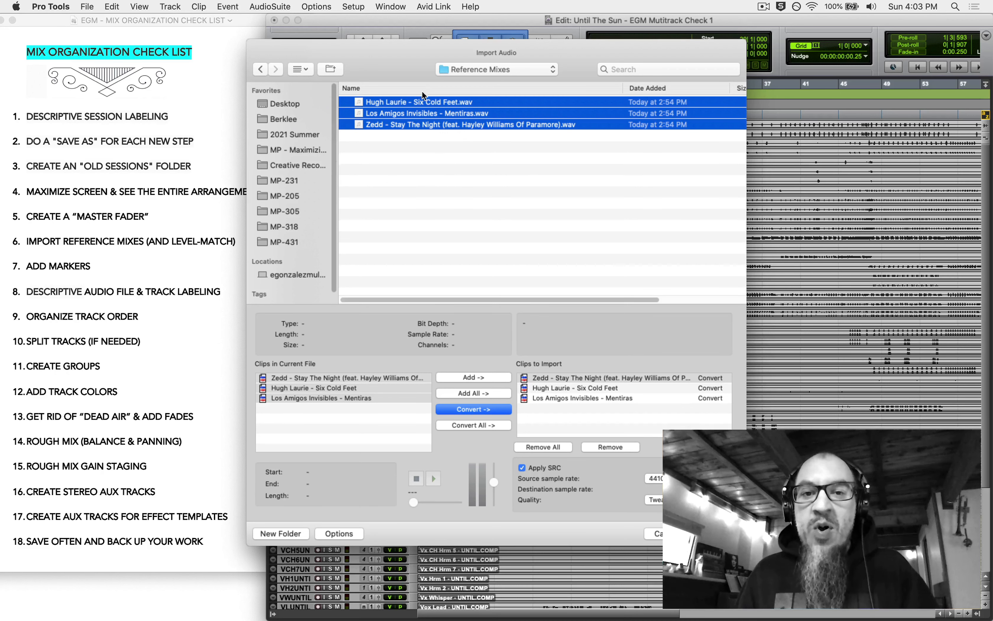
{"action": "left_click", "coordinate": [462, 166]}
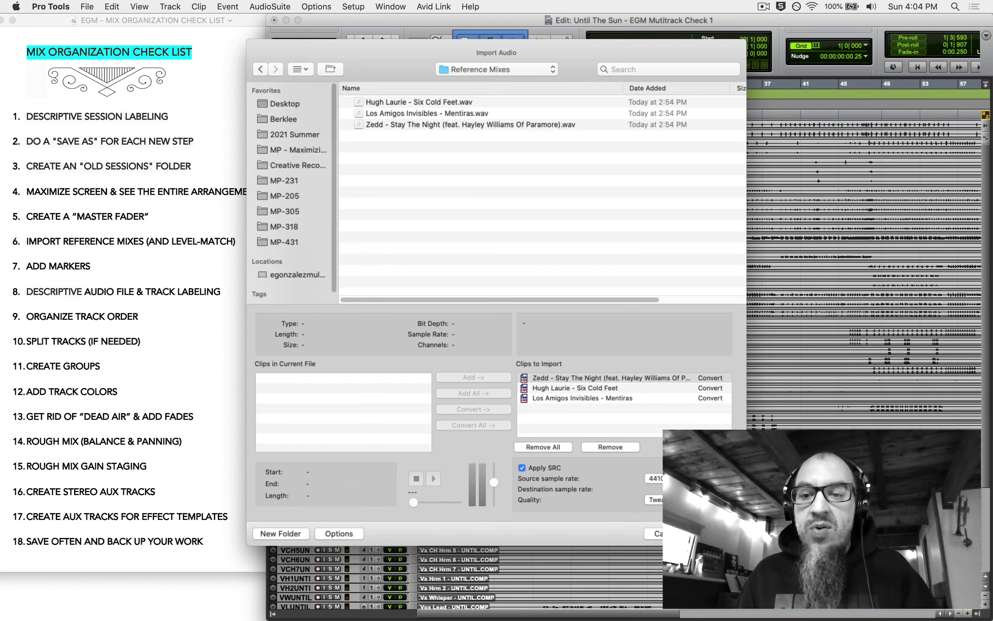
{"action": "key", "text": "Return"}
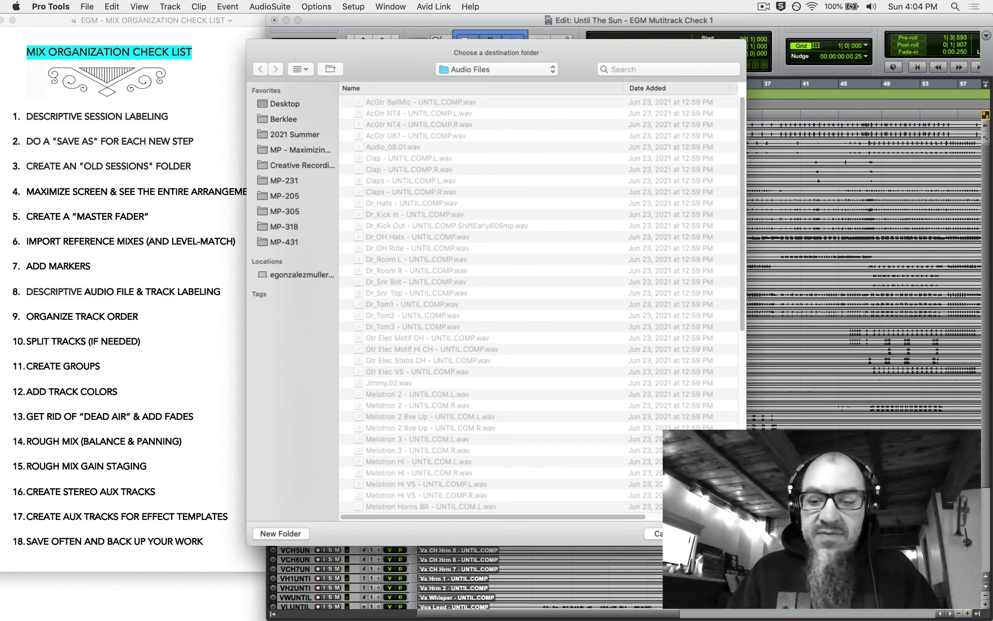
{"action": "key", "text": "Return"}
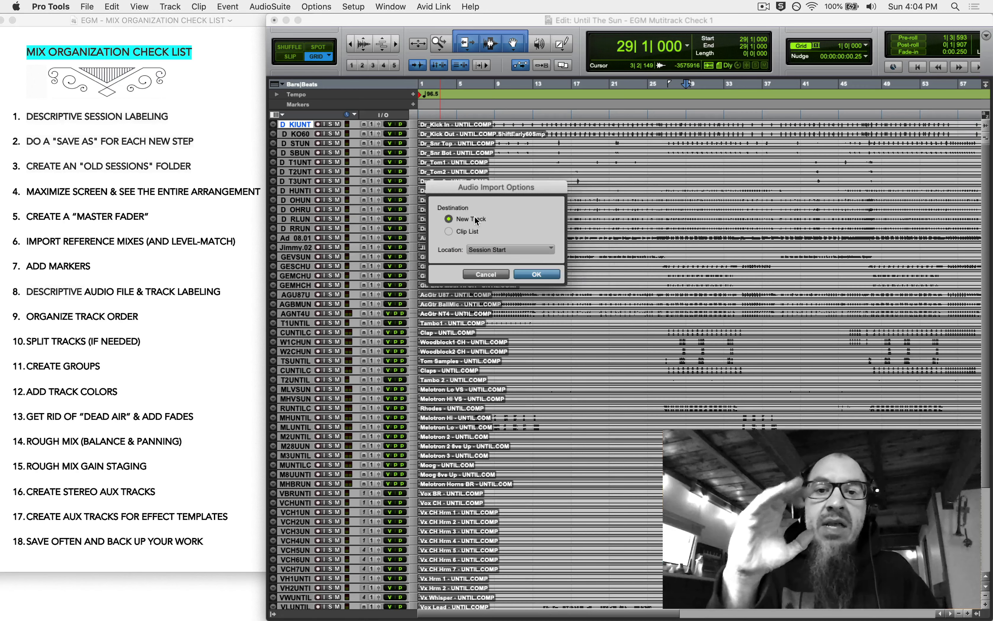
- Create new tracks from the three imported reference mixes and move them to the session top
{"action": "key", "text": "Return"}
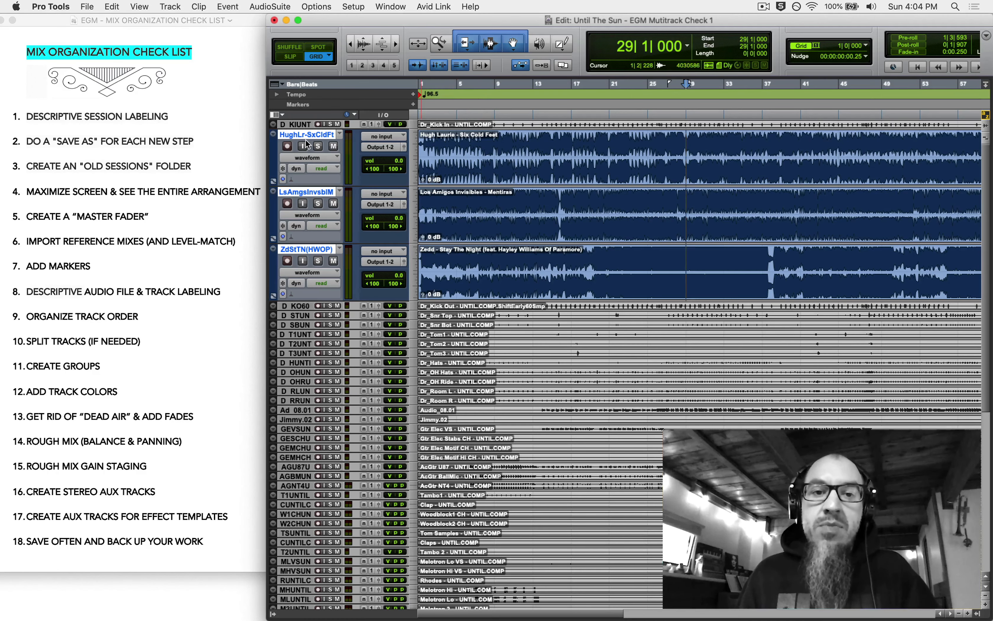
{"action": "left_click_drag", "start_coordinate": [308, 134], "coordinate": [311, 123]}
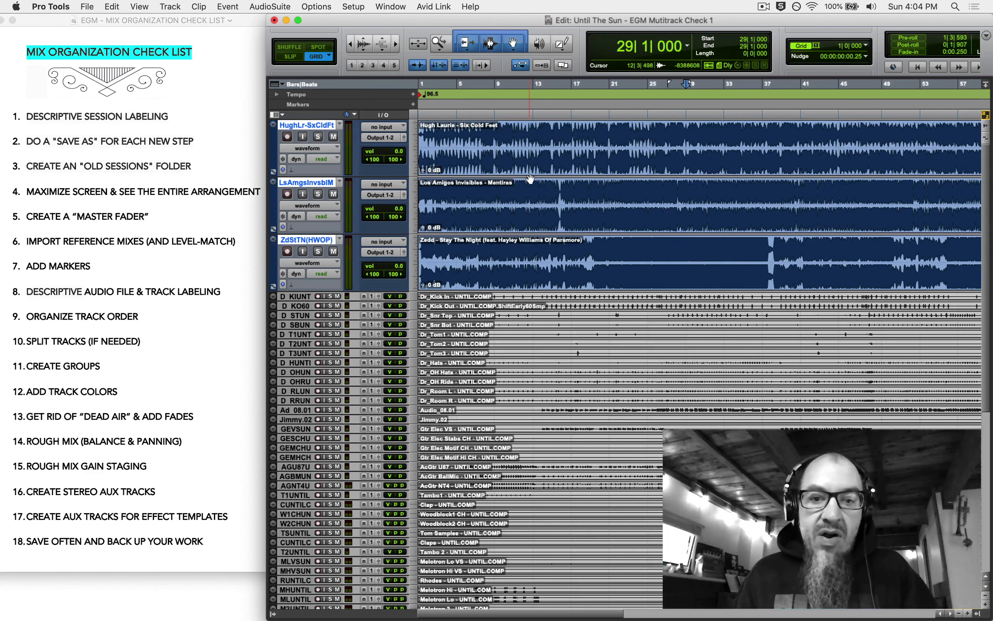
{"action": "key", "text": "super+bracketleft"}
{"action": "key", "text": "super+bracketleft"}
{"action": "key", "text": "super+bracketright"}
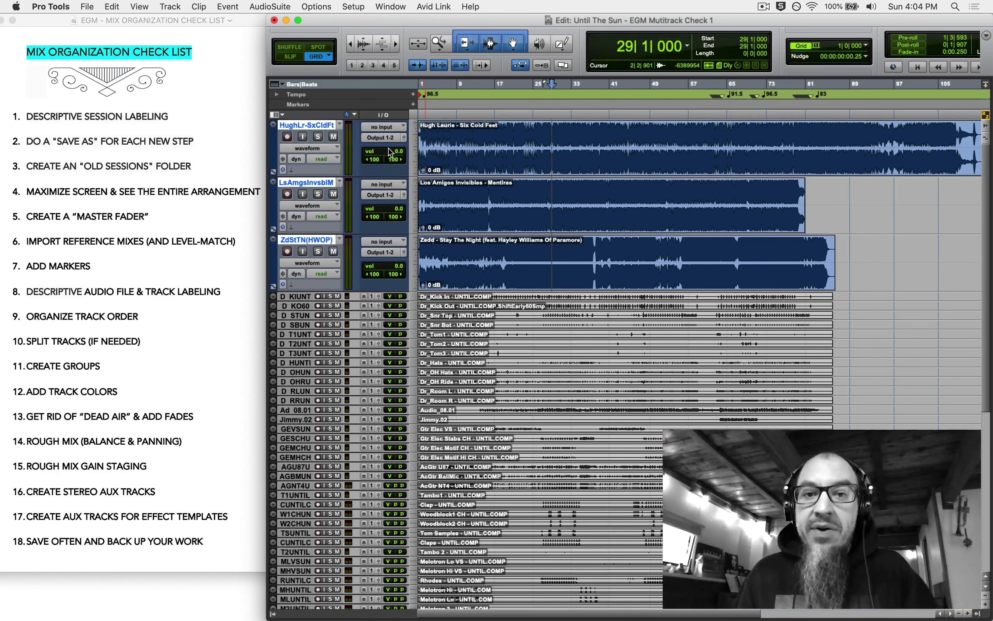
- Lower the Hugh Laurie reference track's volume to -12.0 dB
{"action": "left_click", "coordinate": [474, 131]}
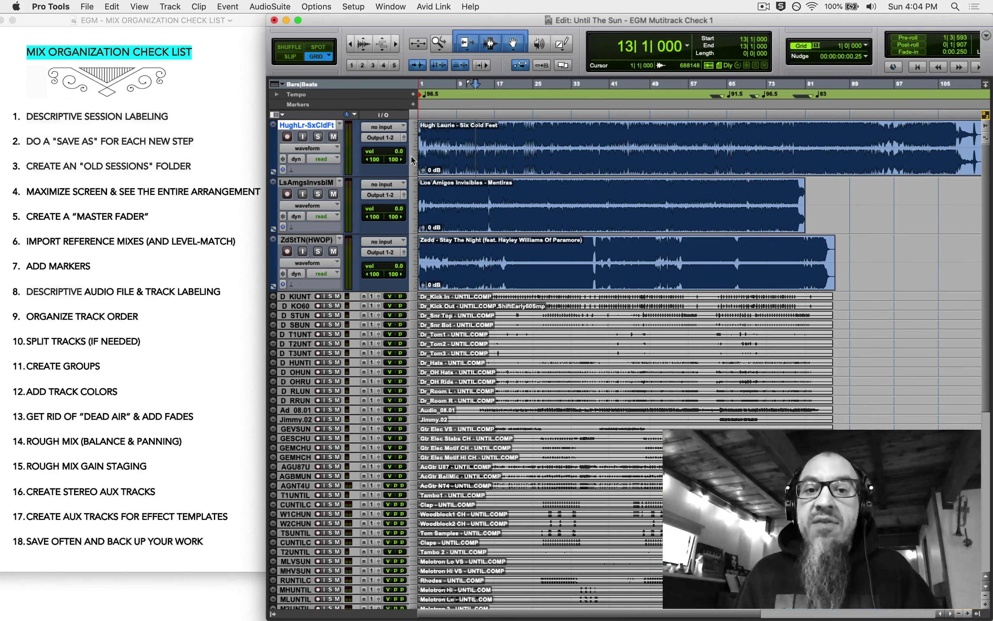
{"action": "left_click", "coordinate": [390, 155]}
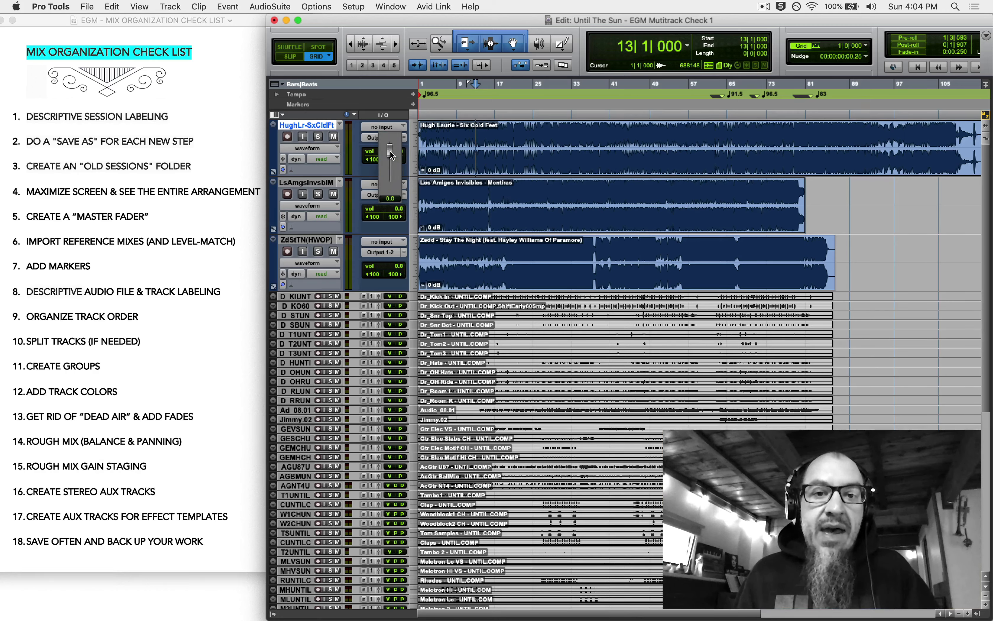
{"action": "left_click_drag", "start_coordinate": [388, 156], "coordinate": [385, 174]}
- Lower the Los Amigos and Zedd reference volumes to -12.0 dB
{"action": "left_click", "coordinate": [397, 208]}
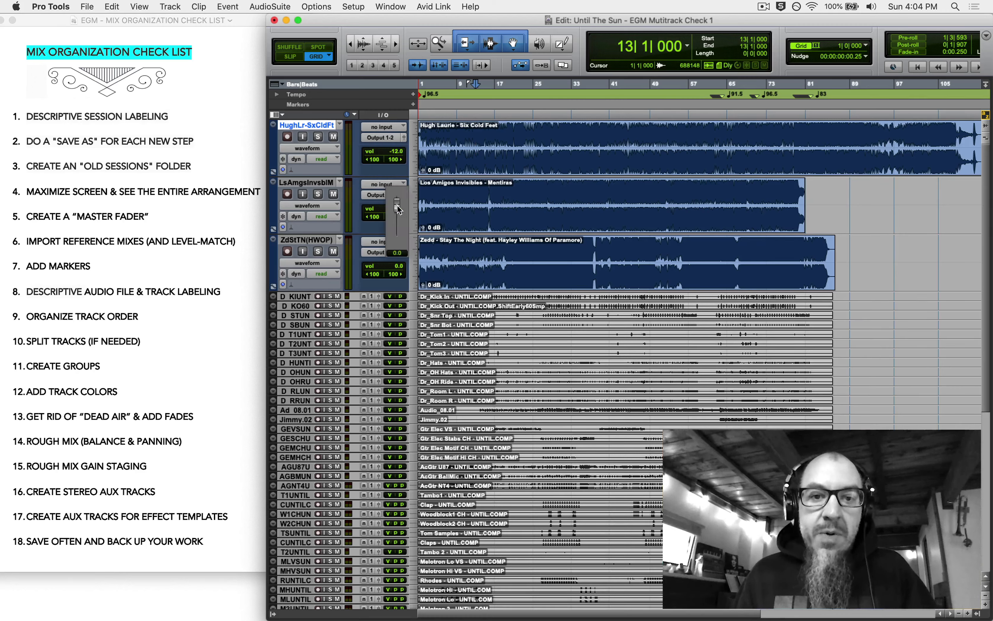
{"action": "left_click_drag", "start_coordinate": [395, 233], "coordinate": [394, 316]}
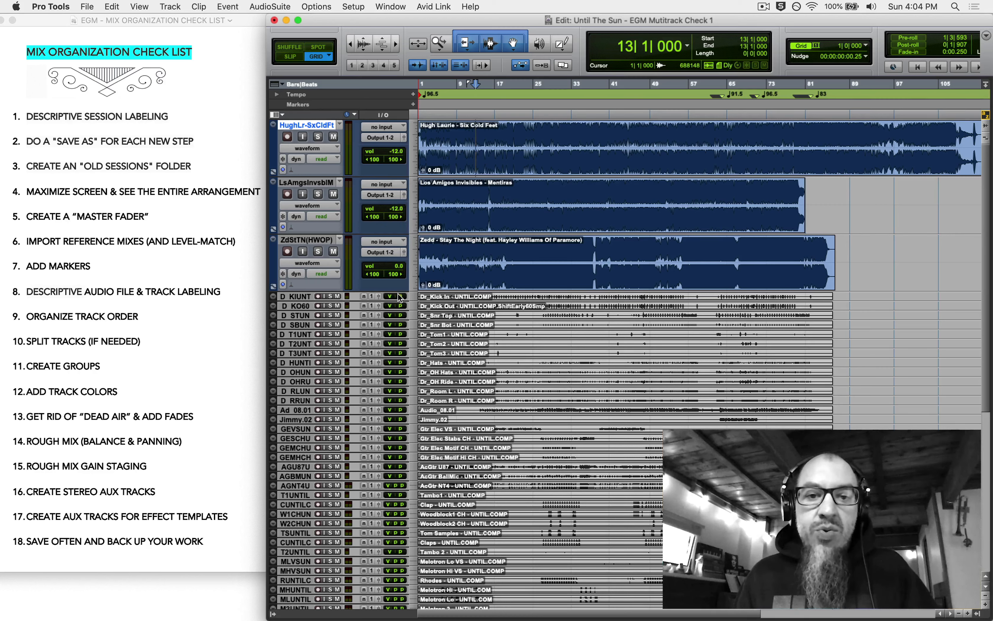
{"action": "left_click_drag", "start_coordinate": [400, 269], "coordinate": [396, 349]}
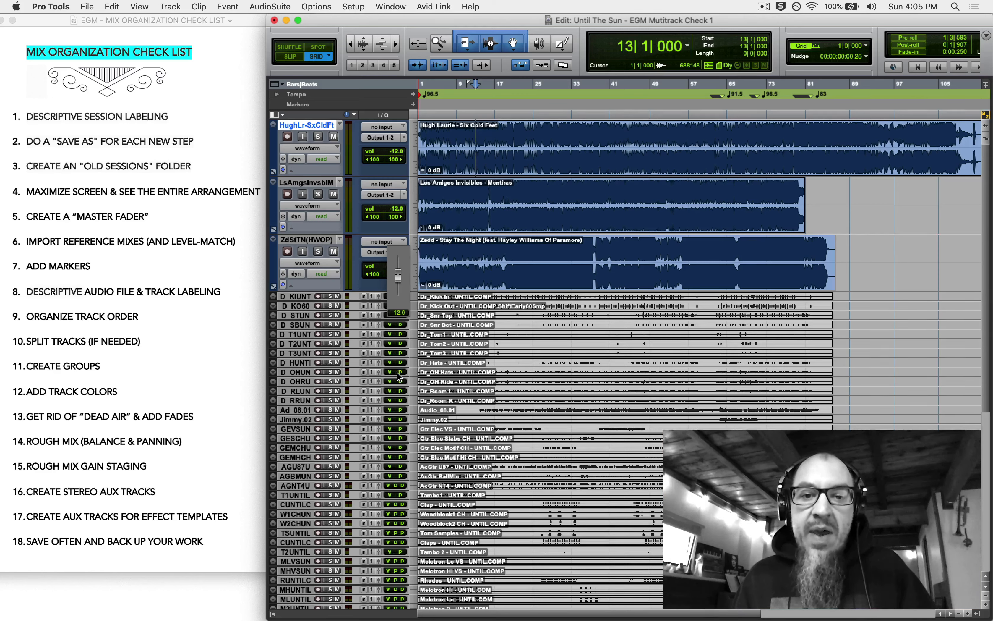
{"action": "left_click_drag", "start_coordinate": [399, 376], "coordinate": [399, 376]}
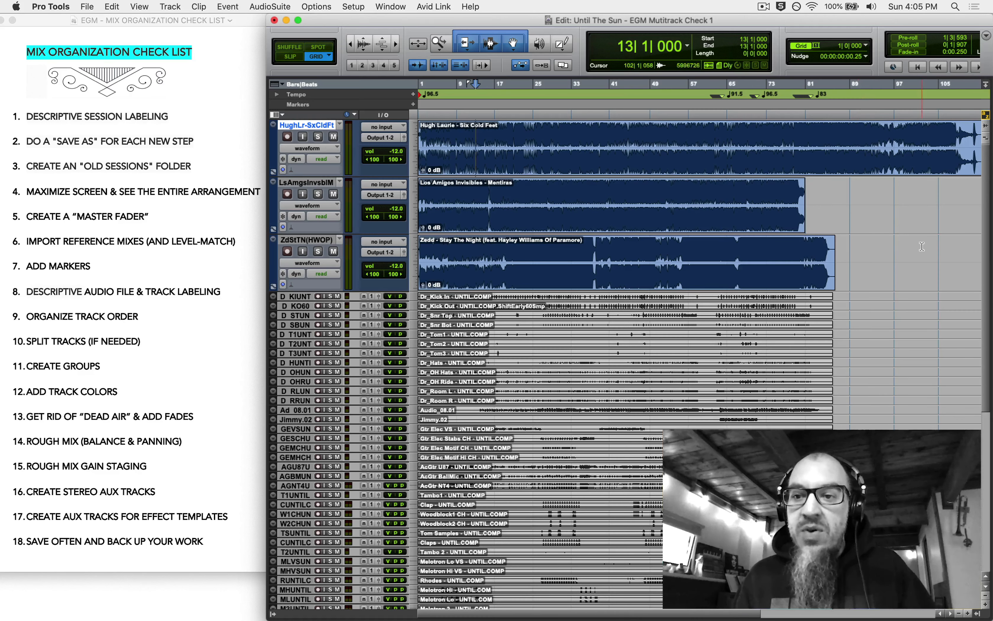
- Delete the reference audio past bar 57 and add fade-outs to the three endings
{"action": "left_click_drag", "start_coordinate": [688, 147], "coordinate": [981, 247]}
{"action": "key", "text": "Delete"}
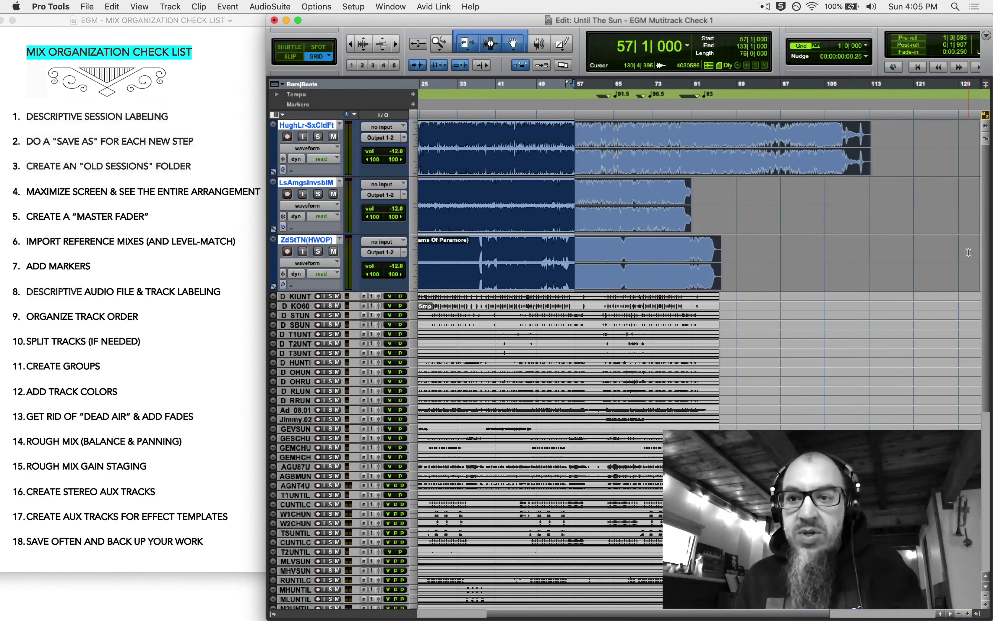
{"action": "left_click_drag", "start_coordinate": [594, 139], "coordinate": [565, 243]}
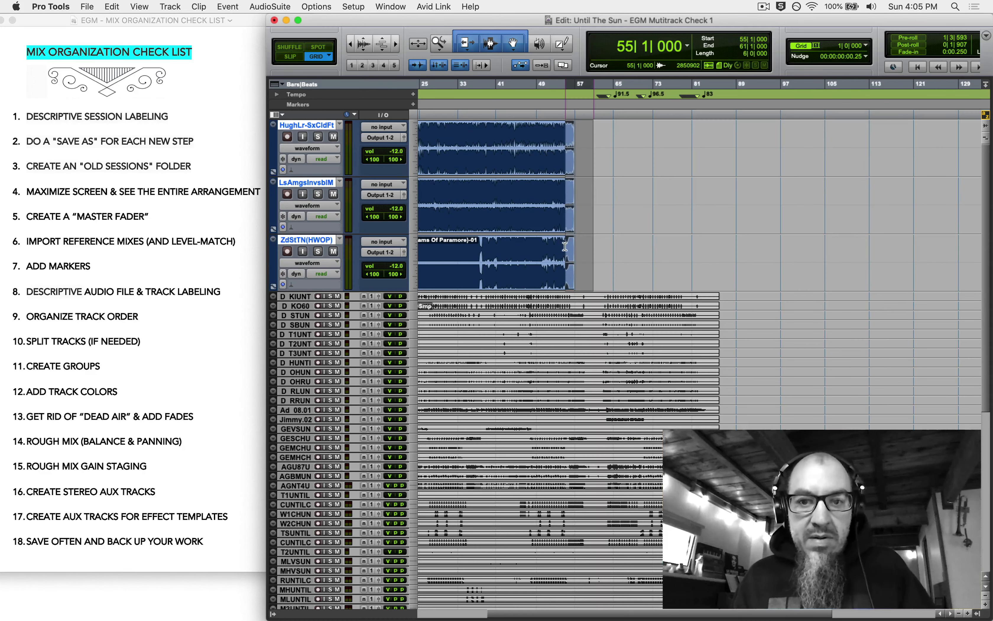
{"action": "key", "text": "super+f"}
{"action": "key", "text": "Return"}
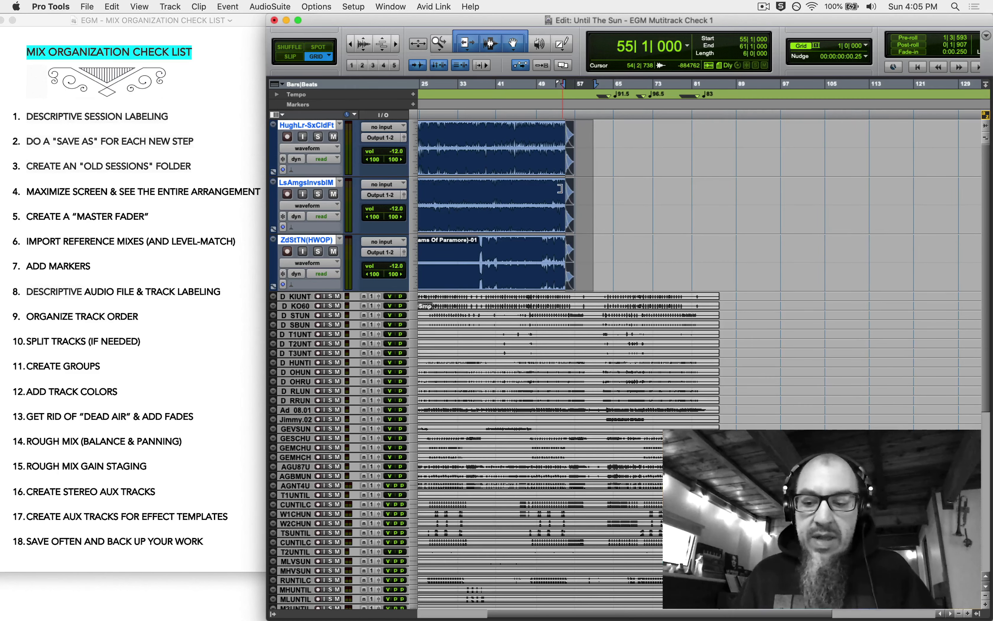
{"action": "key", "text": "Return"}
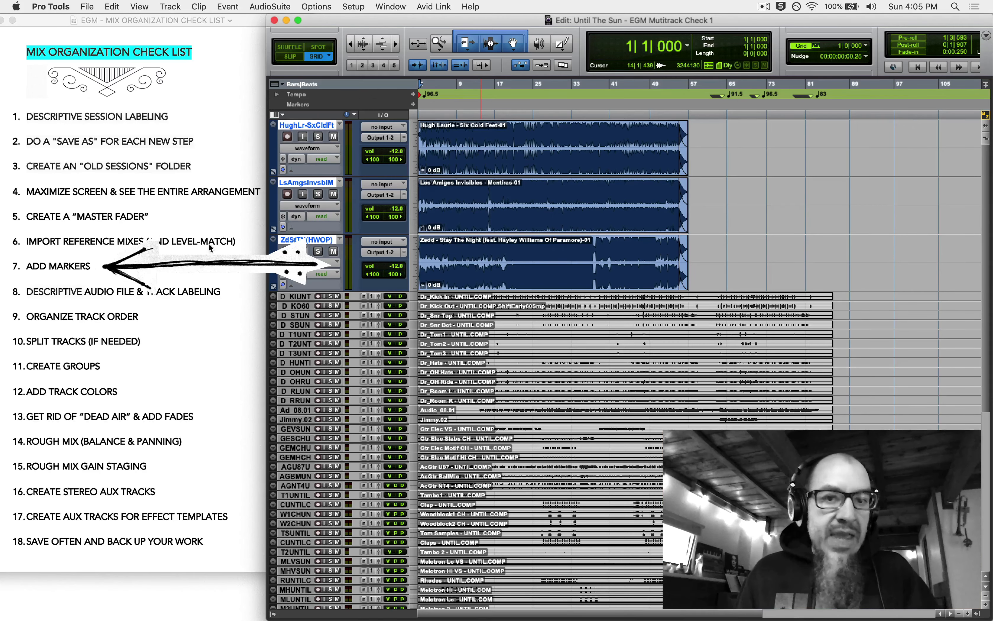
- Mute the Hugh Laurie, Los Amigos and Zedd reference tracks
{"action": "left_click", "coordinate": [333, 136]}
{"action": "left_click", "coordinate": [333, 194]}
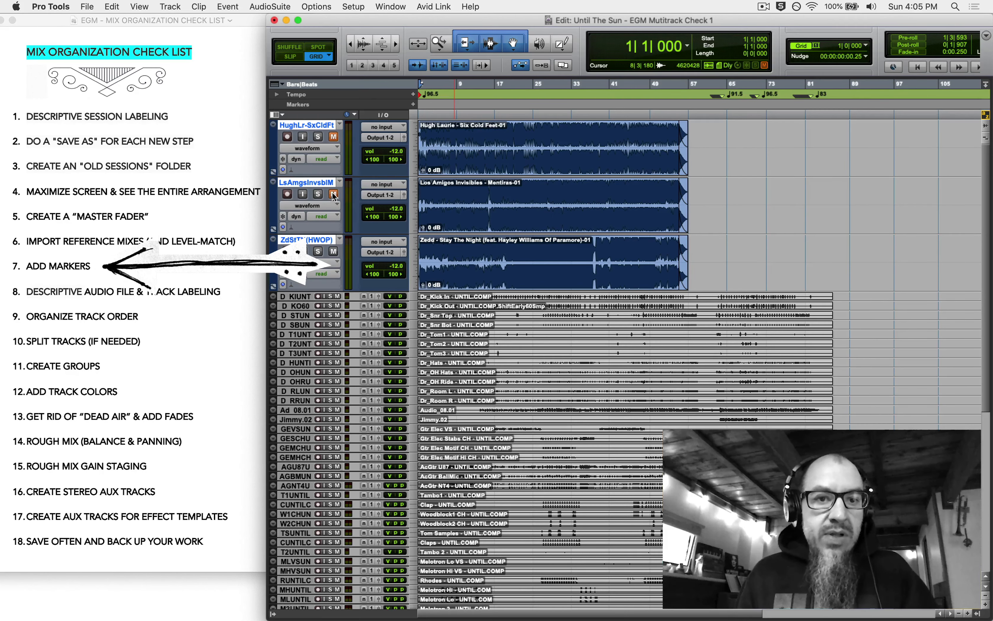
{"action": "left_click", "coordinate": [334, 251]}
- Set all tracks in the session to the Small track height
{"action": "scroll", "coordinate": [639, 283], "scroll_direction": "down", "scroll_amount": 5}
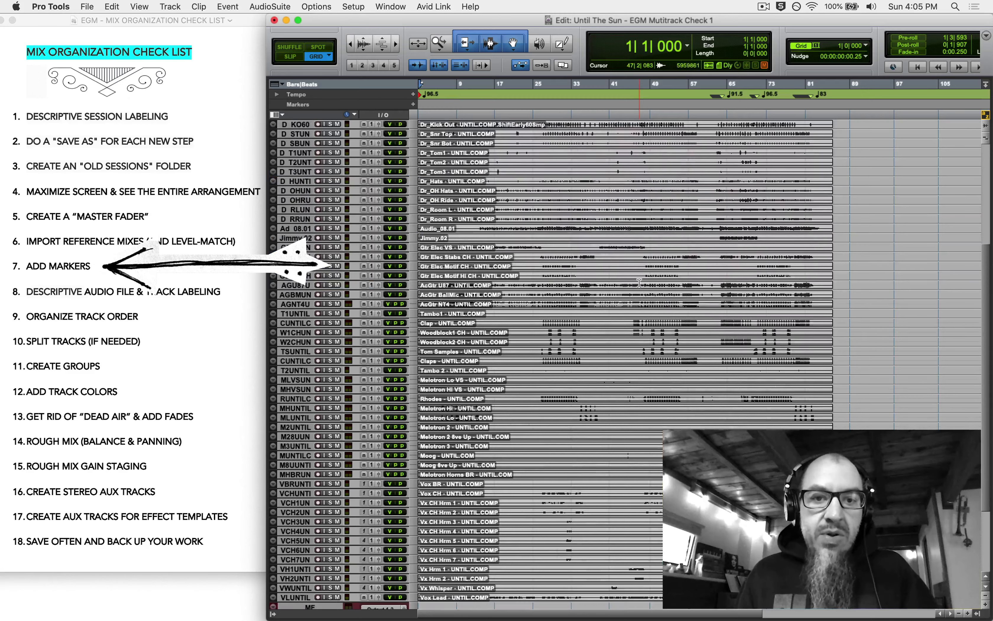
{"action": "scroll", "coordinate": [639, 283], "scroll_direction": "up", "scroll_amount": 5}
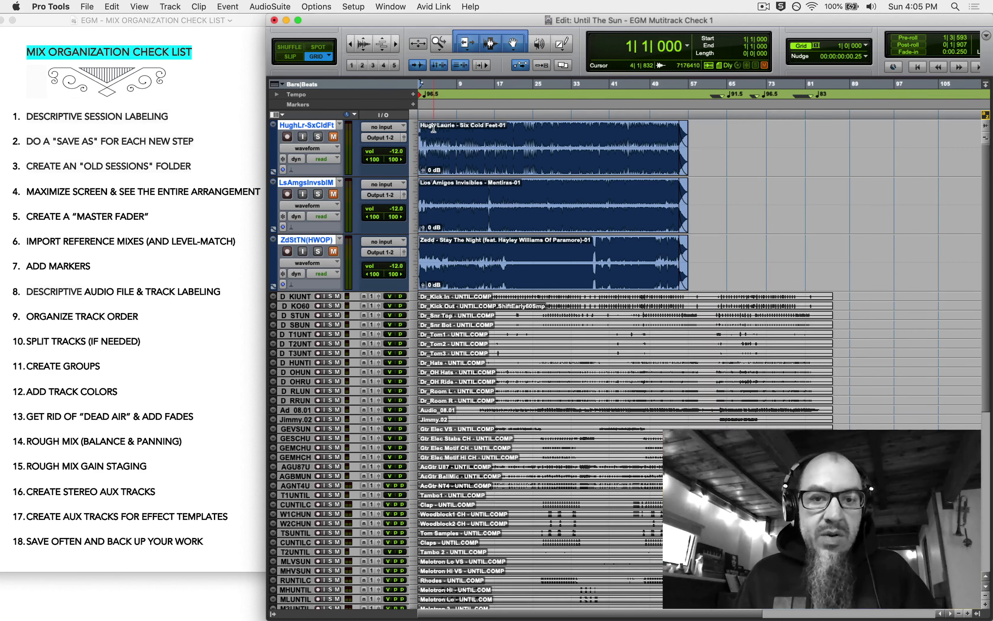
{"action": "left_click", "coordinate": [414, 295]}
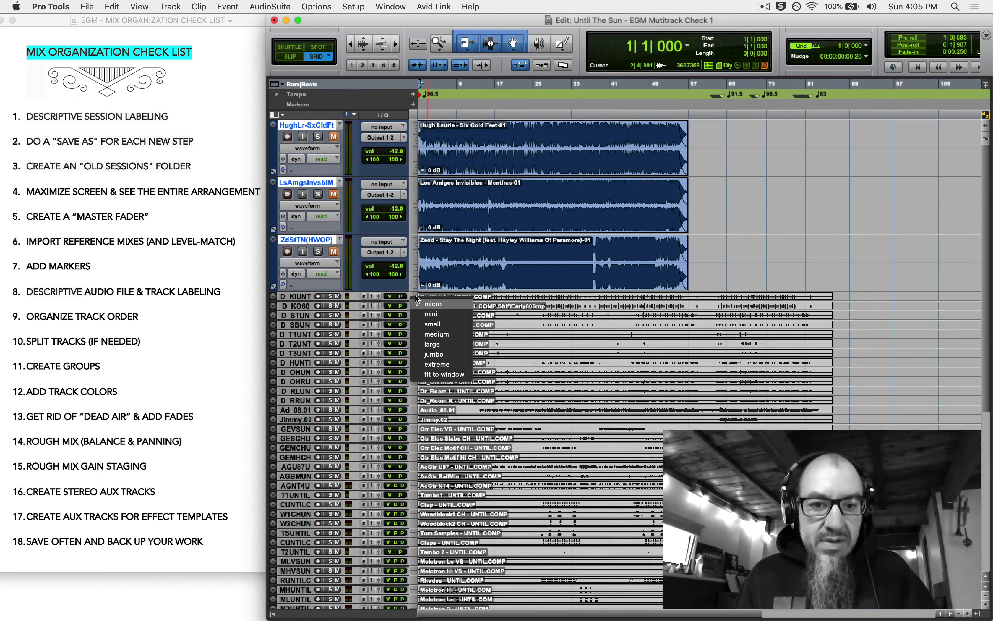
{"action": "left_click", "coordinate": [430, 325], "text": "alt"}
- Play from bar 5, set the edit point at bar 6, and start a new marker there
{"action": "scroll", "coordinate": [430, 322], "scroll_direction": "down", "scroll_amount": 3}
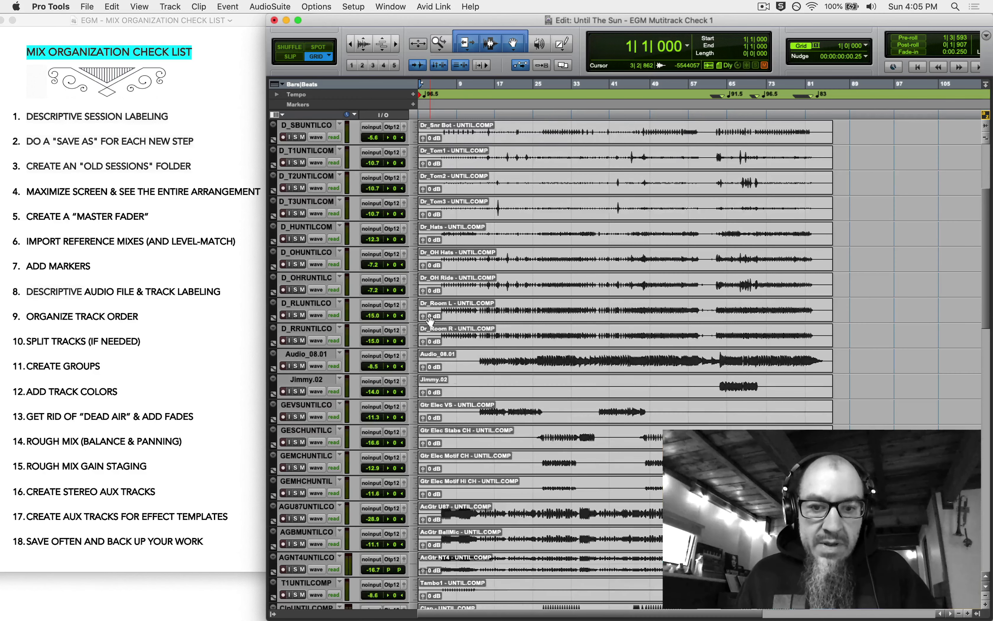
{"action": "left_click", "coordinate": [438, 223]}
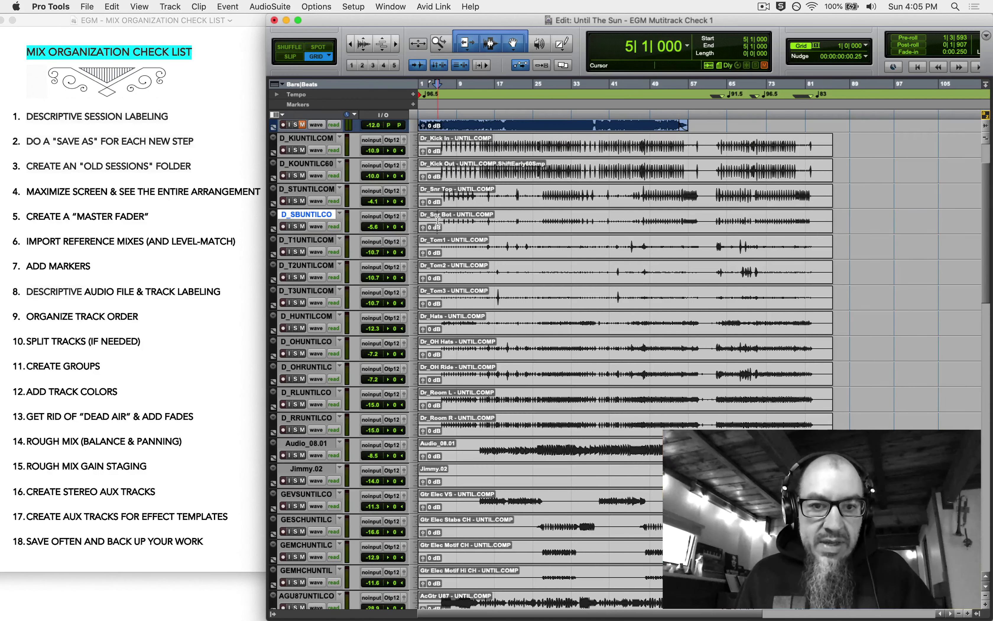
{"action": "key", "text": "space"}
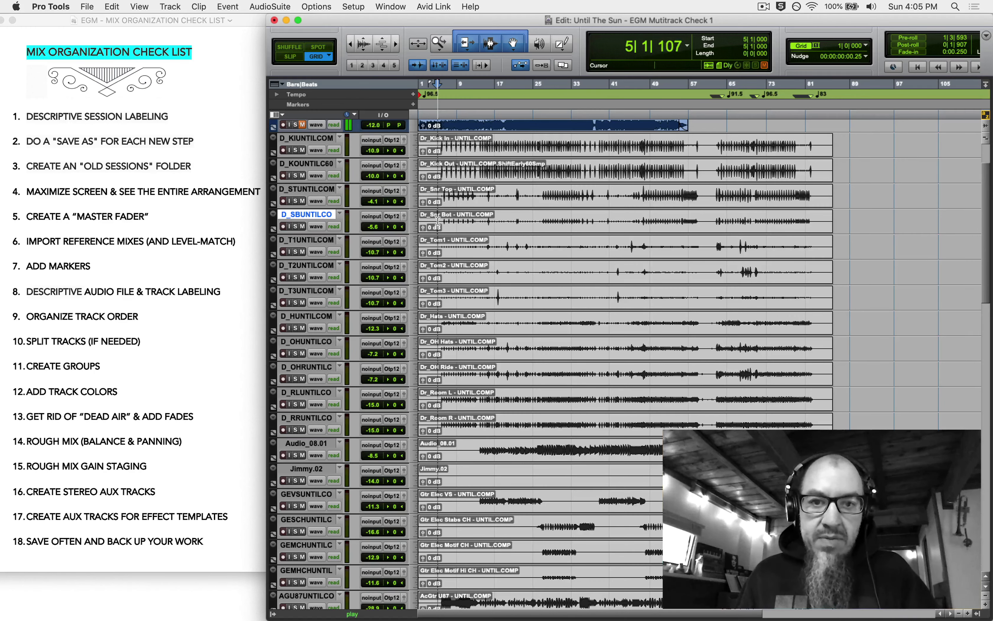
{"action": "key", "text": "super+bracketright"}
{"action": "key", "text": "super+bracketright"}
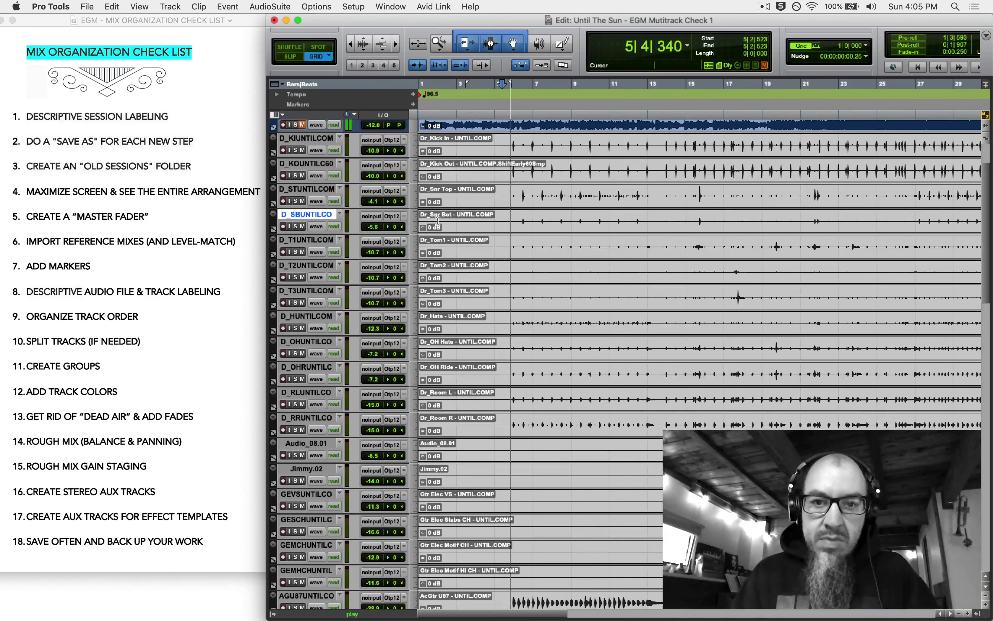
{"action": "left_click", "coordinate": [513, 144]}
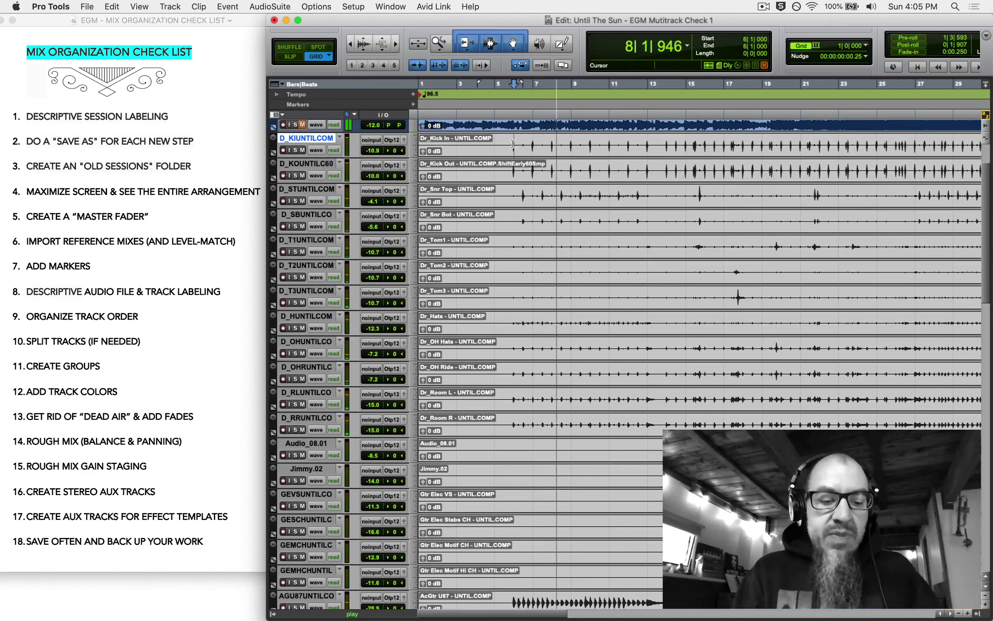
{"action": "key", "text": "space"}
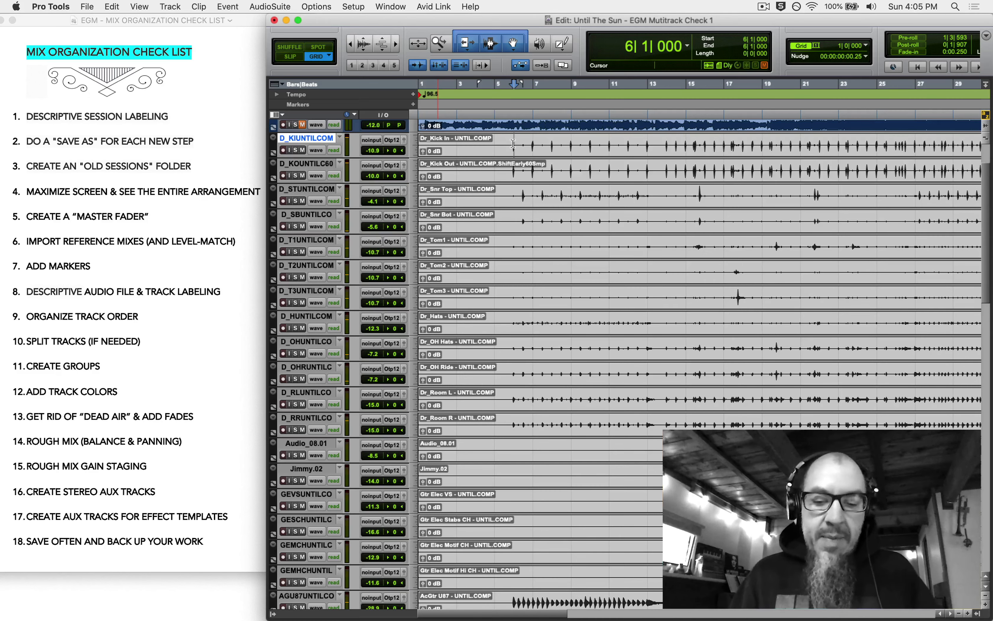
{"action": "key", "text": "KP_Enter"}
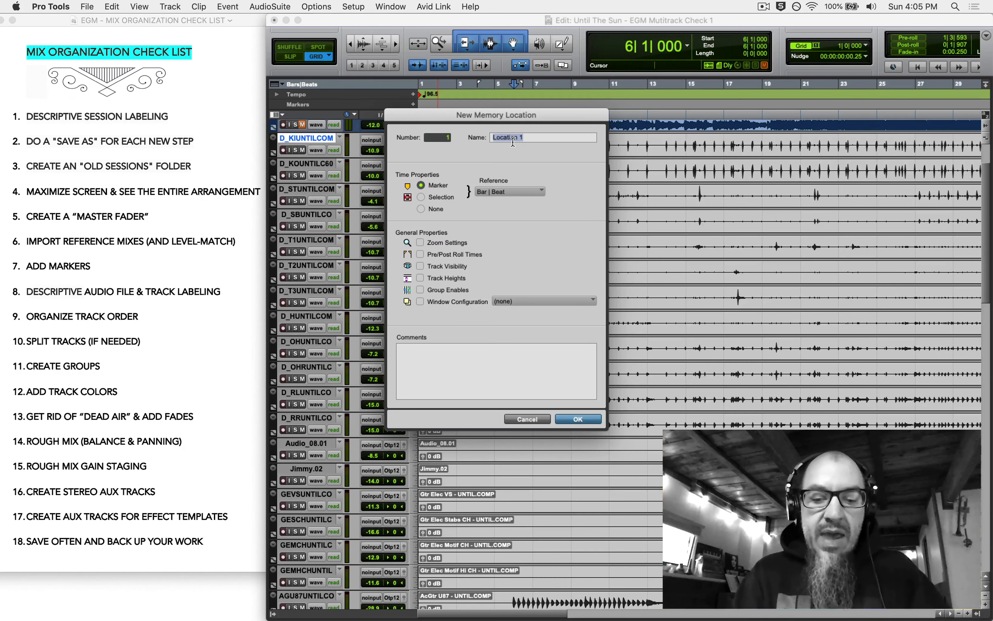
- Name the bar 6 marker INTRO and add a VS1 marker at bar 10
{"action": "type", "text": "INTRO"}
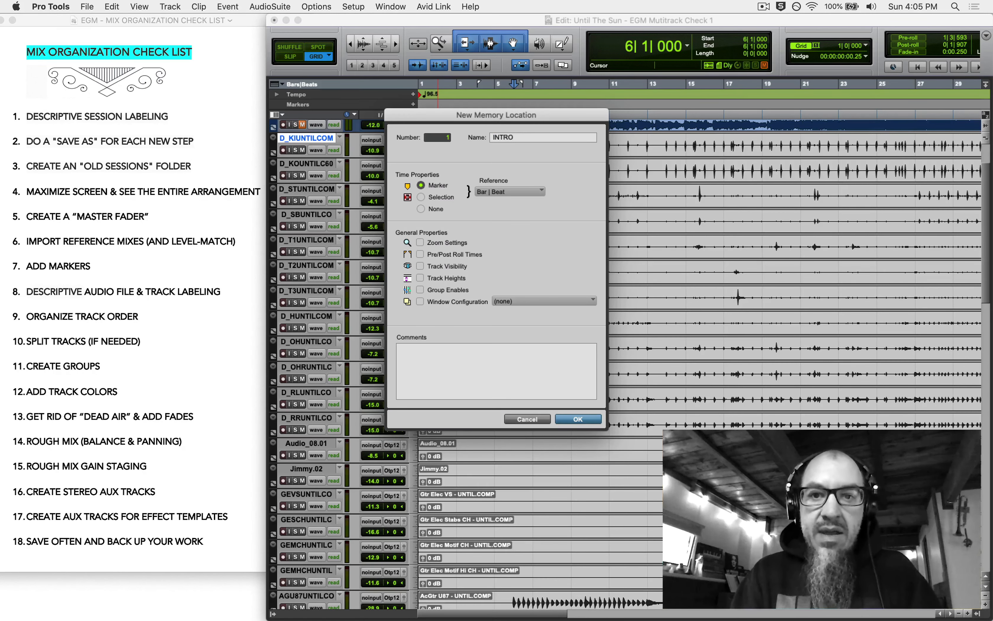
{"action": "key", "text": "Return"}
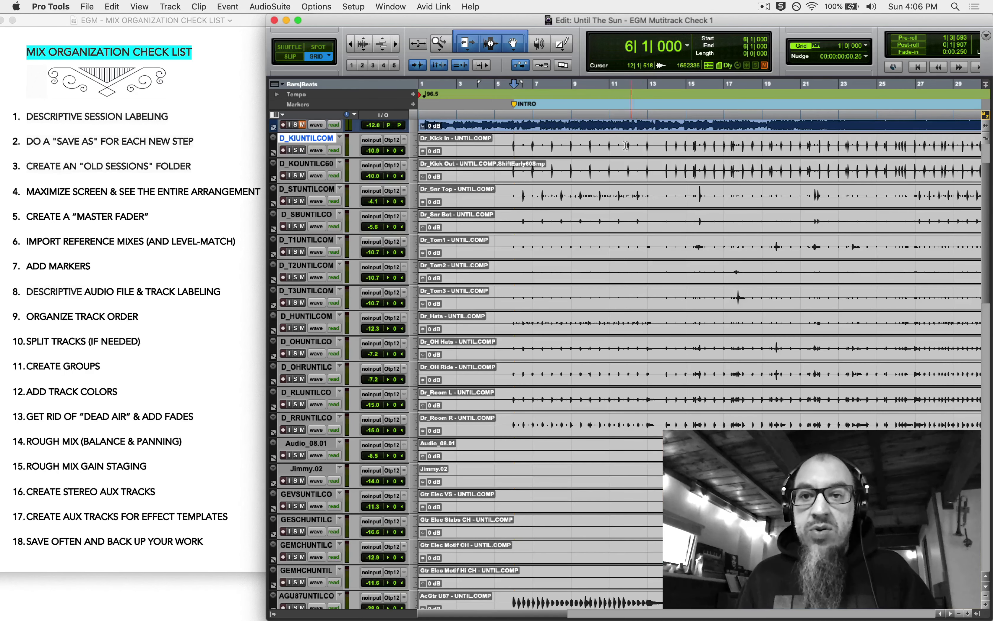
{"action": "left_click", "coordinate": [590, 143]}
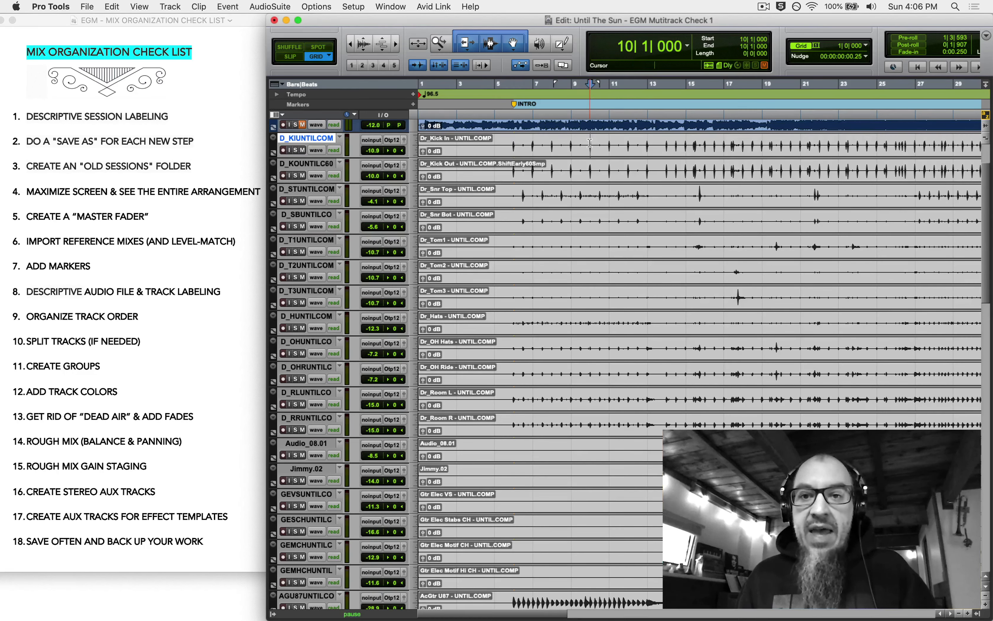
{"action": "key", "text": "space"}
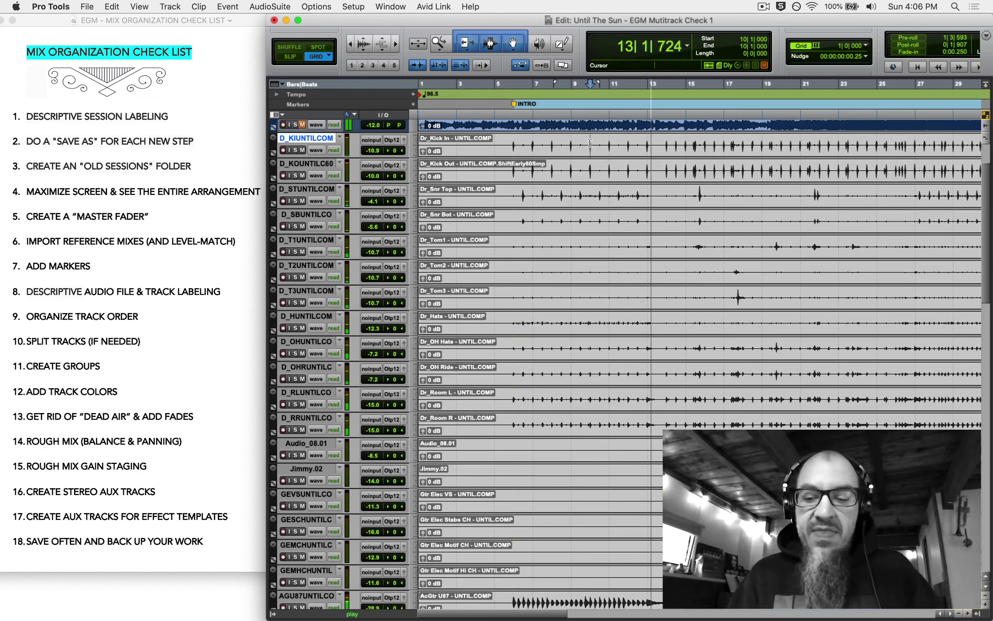
{"action": "key", "text": "KP_Enter"}
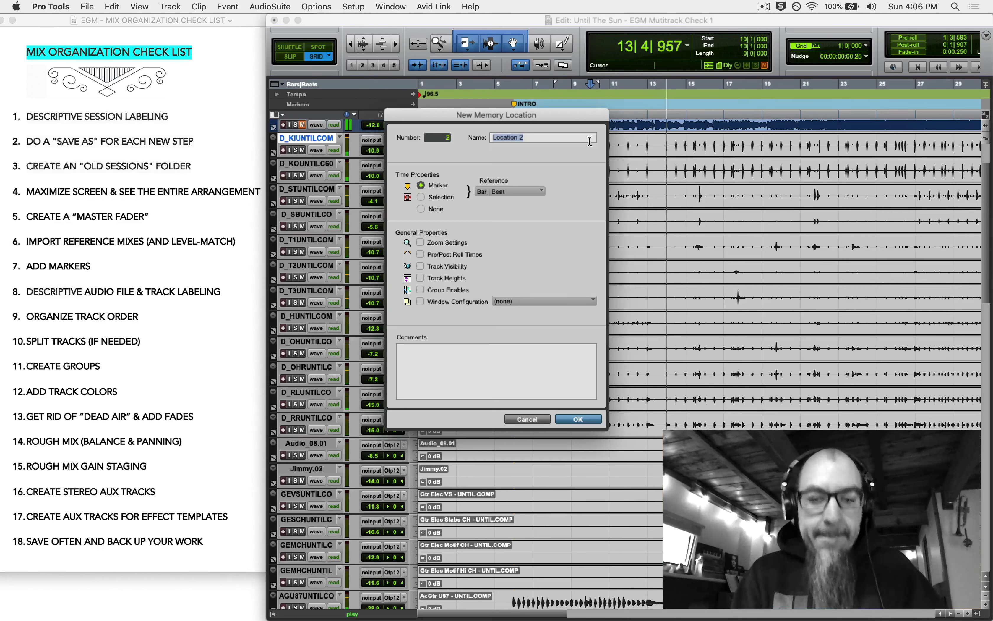
{"action": "type", "text": "VS1"}
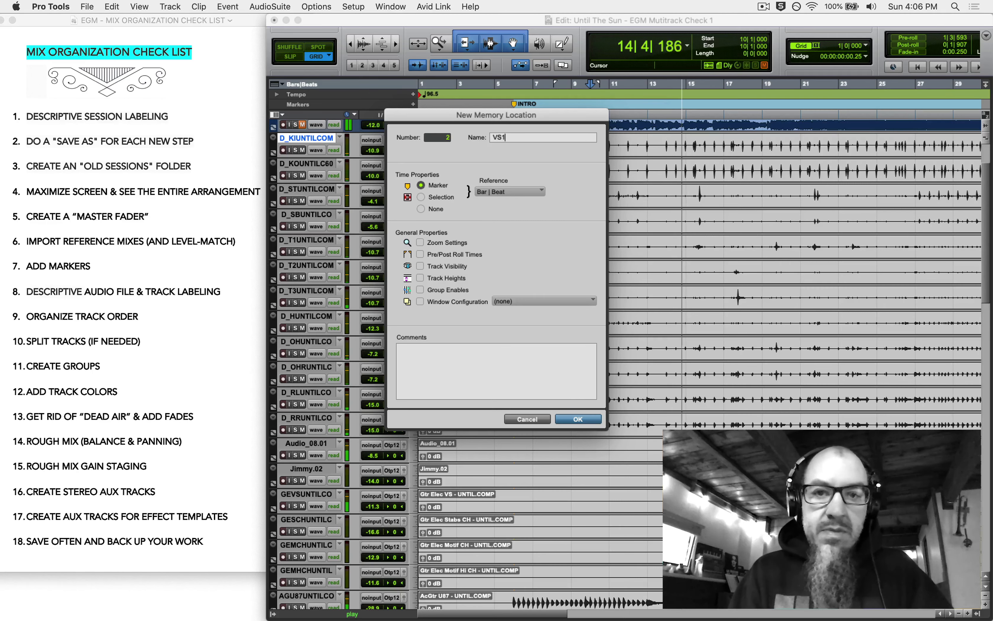
{"action": "key", "text": "Return"}
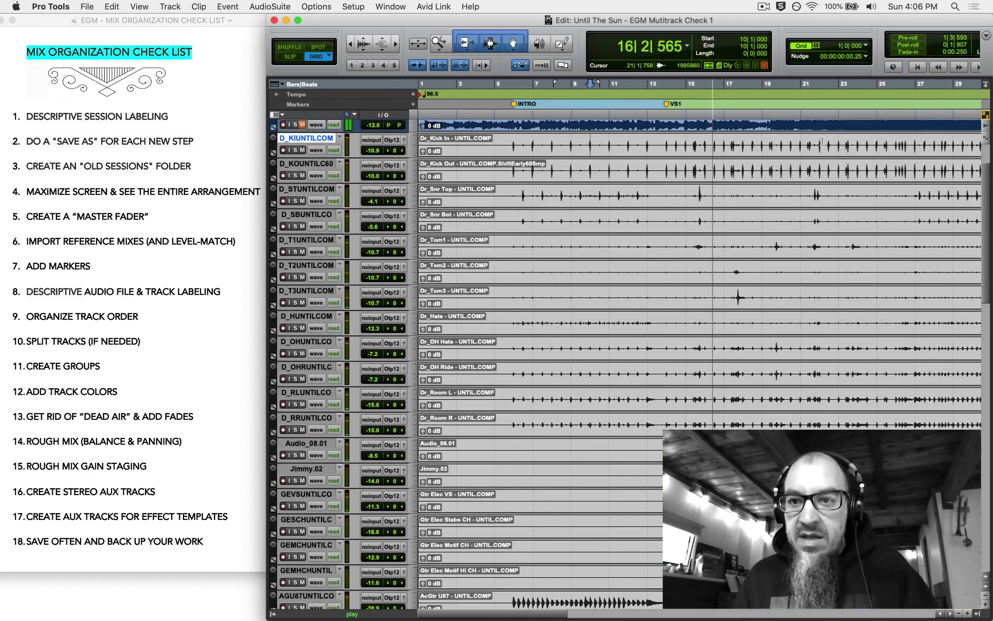
{"action": "key", "text": "space"}
- Add a CH1 marker at bar 25 and fit the whole song in the timeline
{"action": "left_click", "coordinate": [883, 141]}
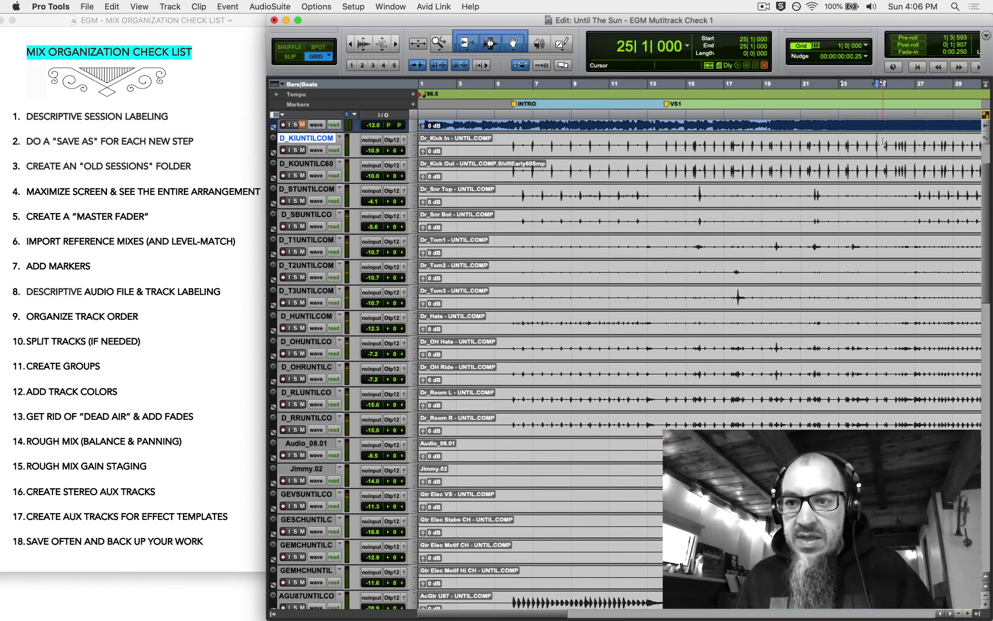
{"action": "key", "text": "space"}
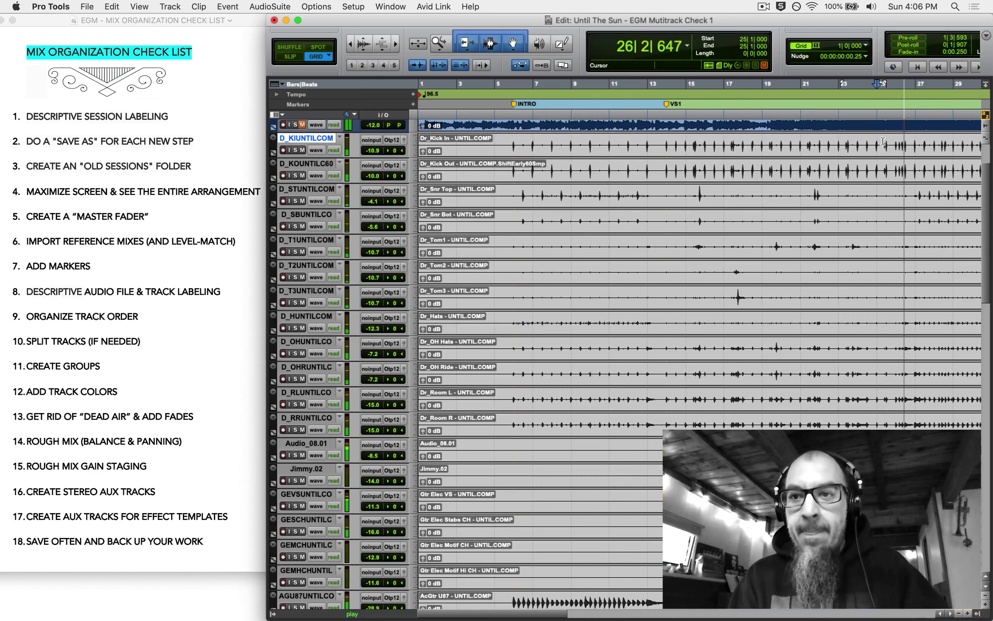
{"action": "key", "text": "KP_Enter"}
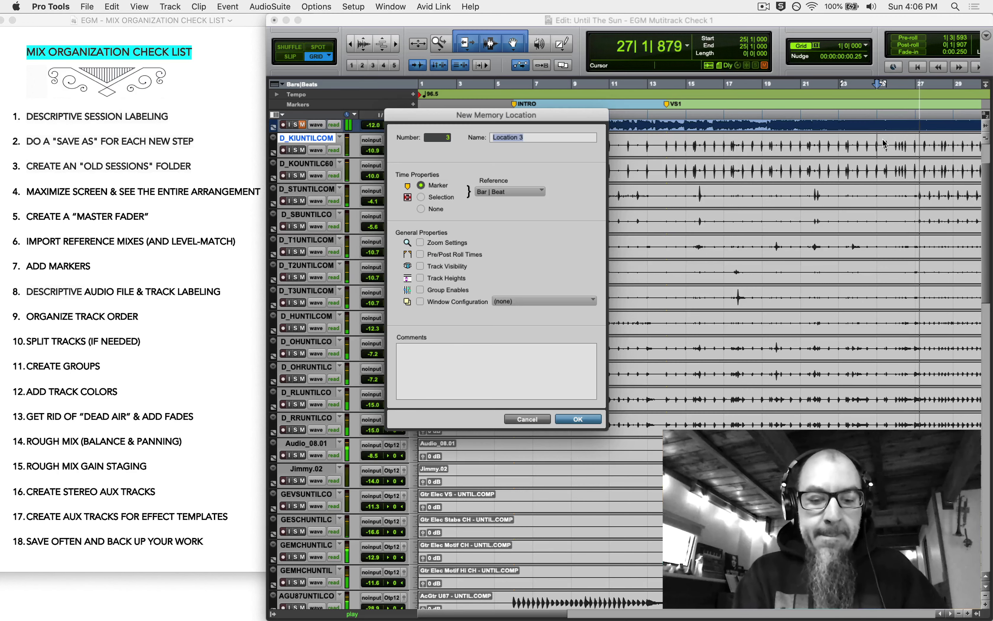
{"action": "type", "text": "CH1"}
{"action": "key", "text": "Return"}
{"action": "key", "text": "space"}
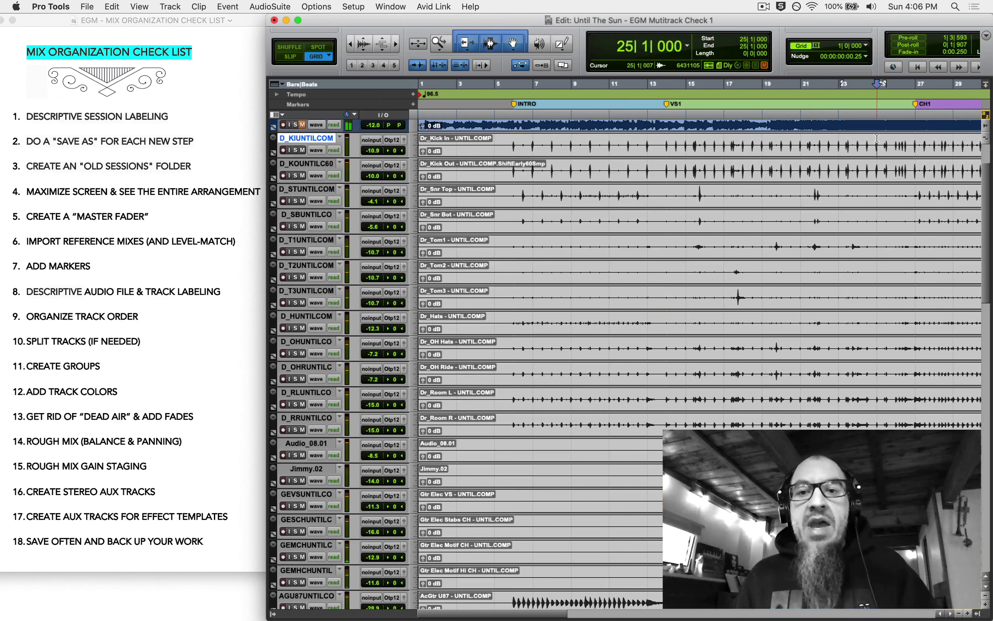
{"action": "double_click", "coordinate": [434, 46]}
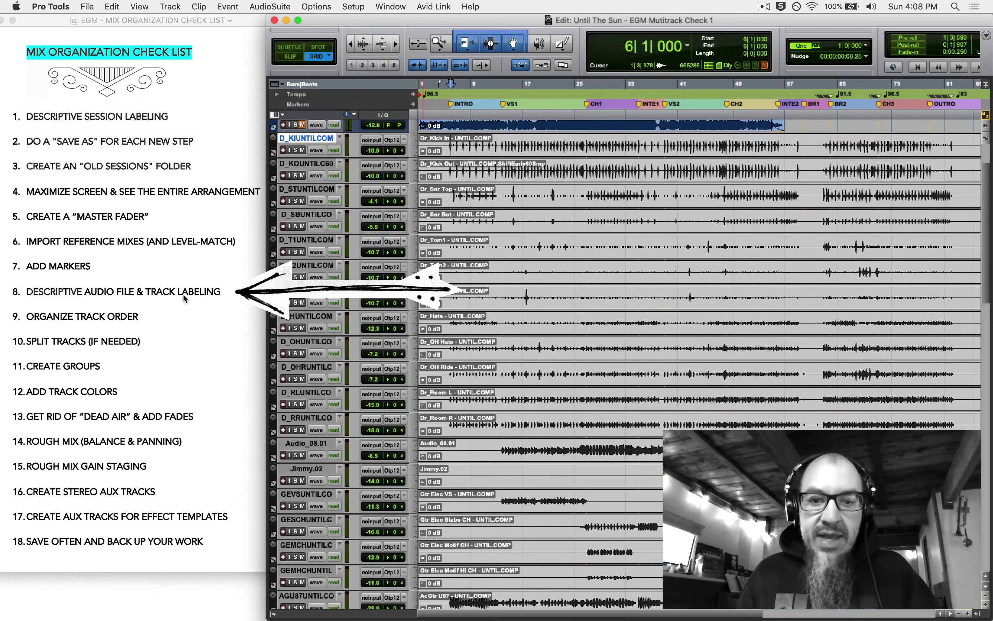
- Make the edit window fill the screen and fit the whole session across it
{"action": "left_click", "coordinate": [298, 20]}
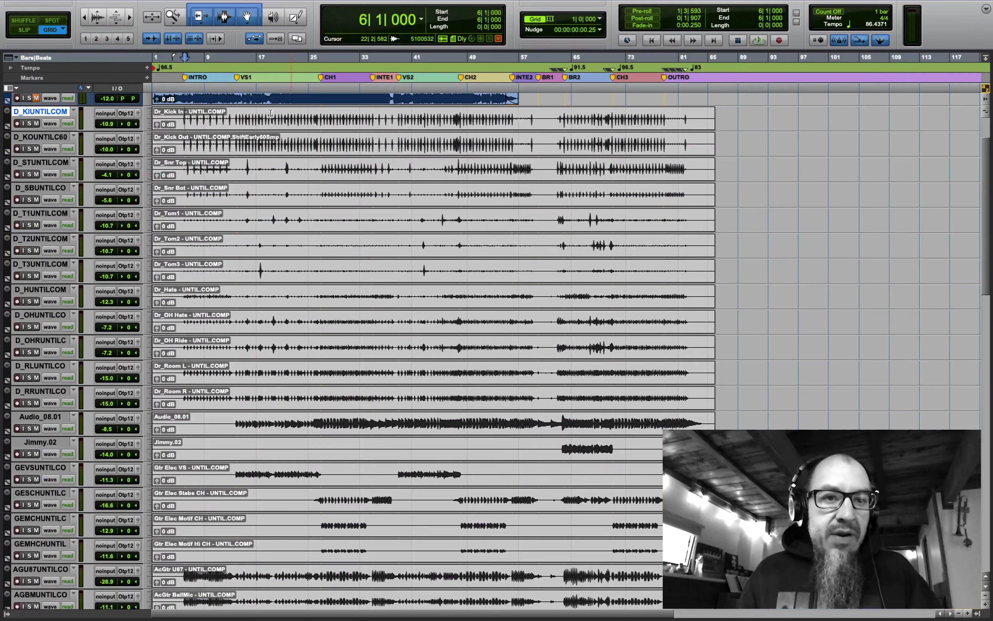
{"action": "double_click", "coordinate": [174, 17]}
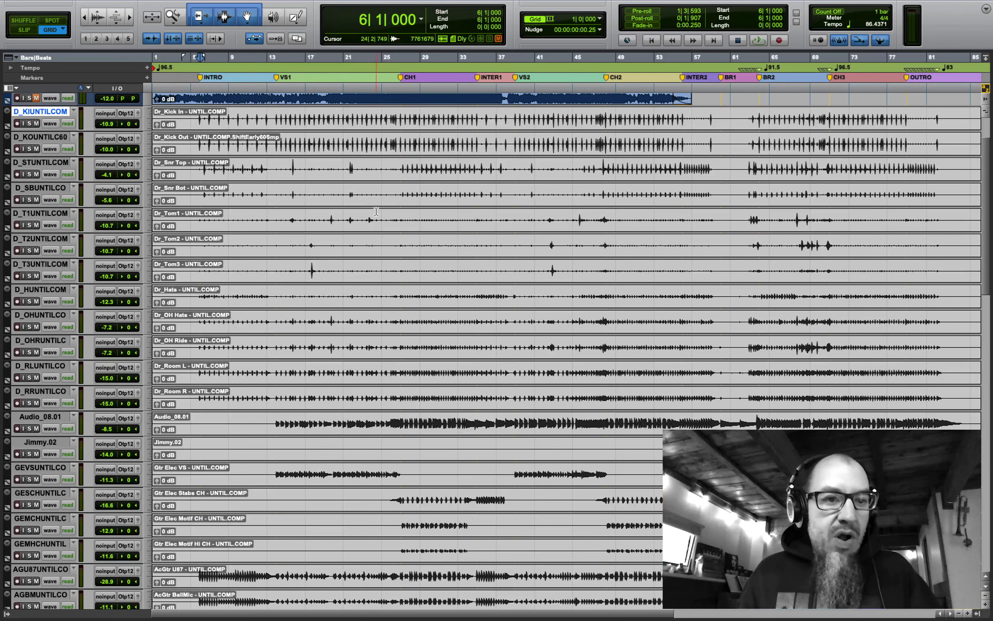
{"action": "scroll", "coordinate": [231, 169], "scroll_direction": "up", "scroll_amount": 3}
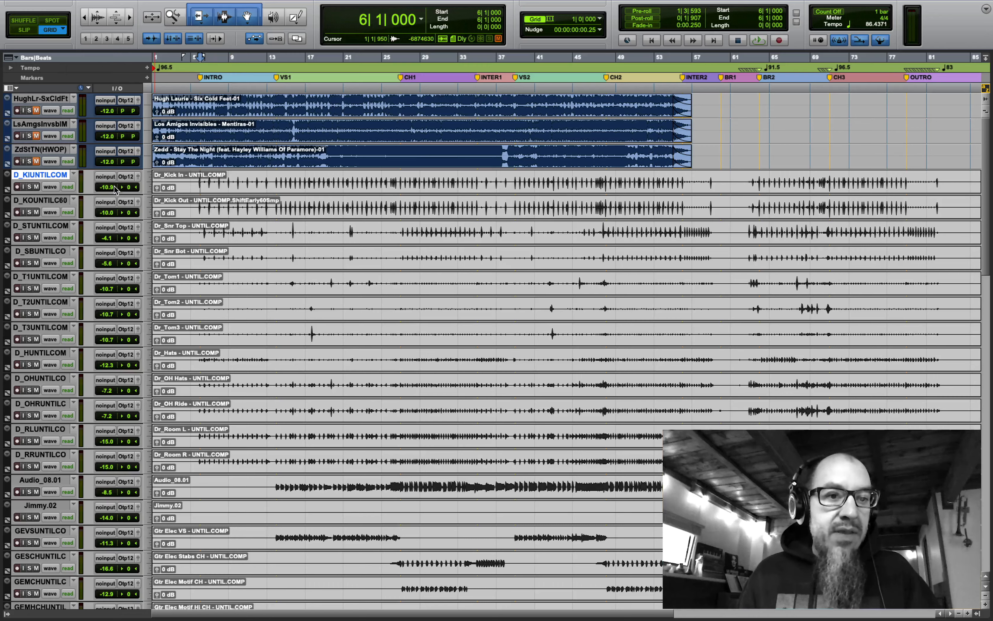
- Make the D_KIUNTILCOM kick-in track taller
{"action": "left_click", "coordinate": [147, 185]}
{"action": "left_click", "coordinate": [159, 198]}
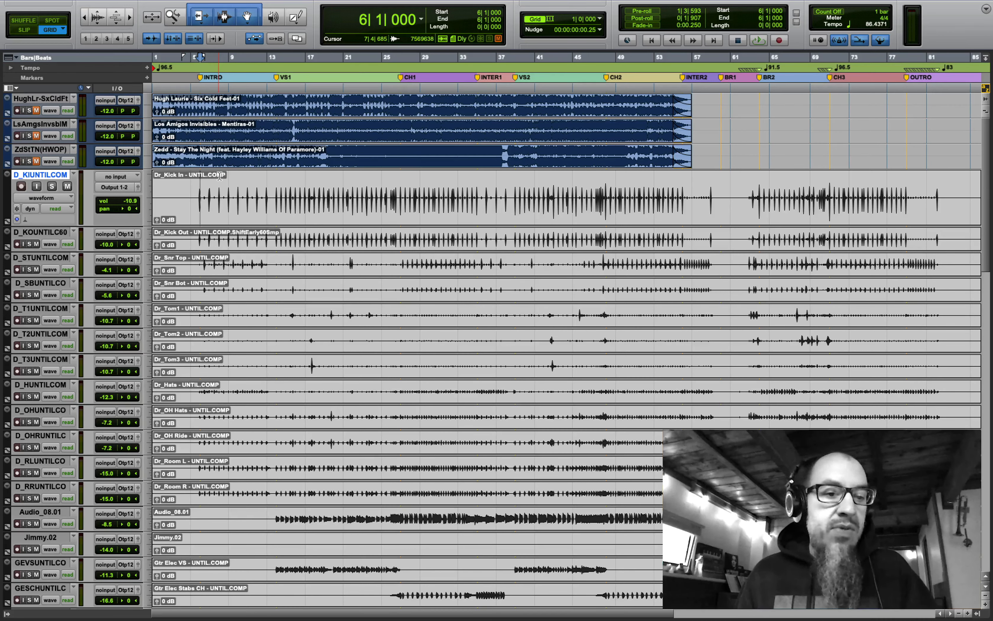
{"action": "scroll", "coordinate": [220, 175], "scroll_direction": "down", "scroll_amount": 15}
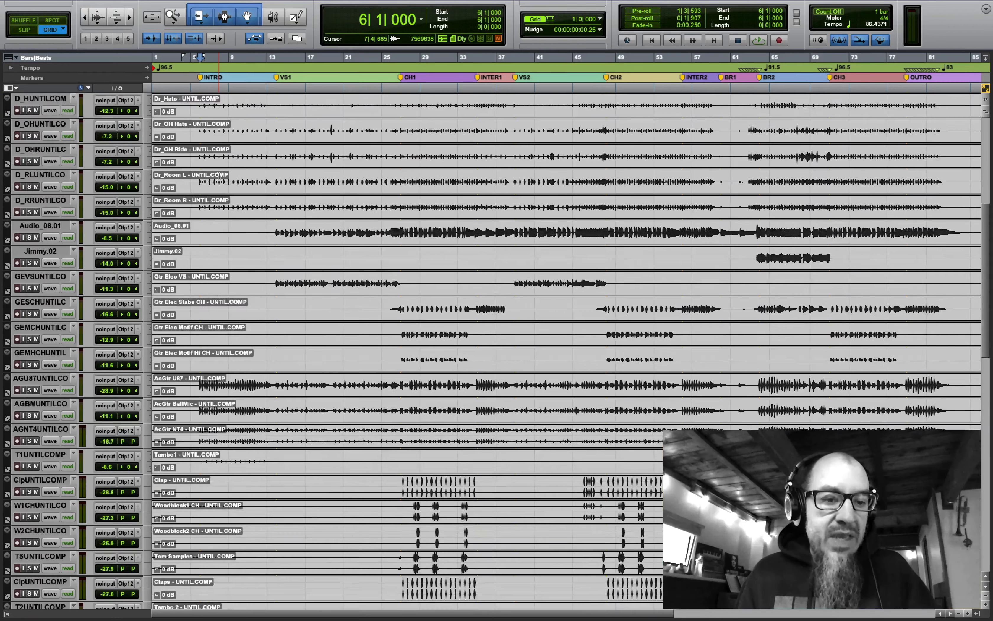
{"action": "scroll", "coordinate": [220, 175], "scroll_direction": "down", "scroll_amount": 13}
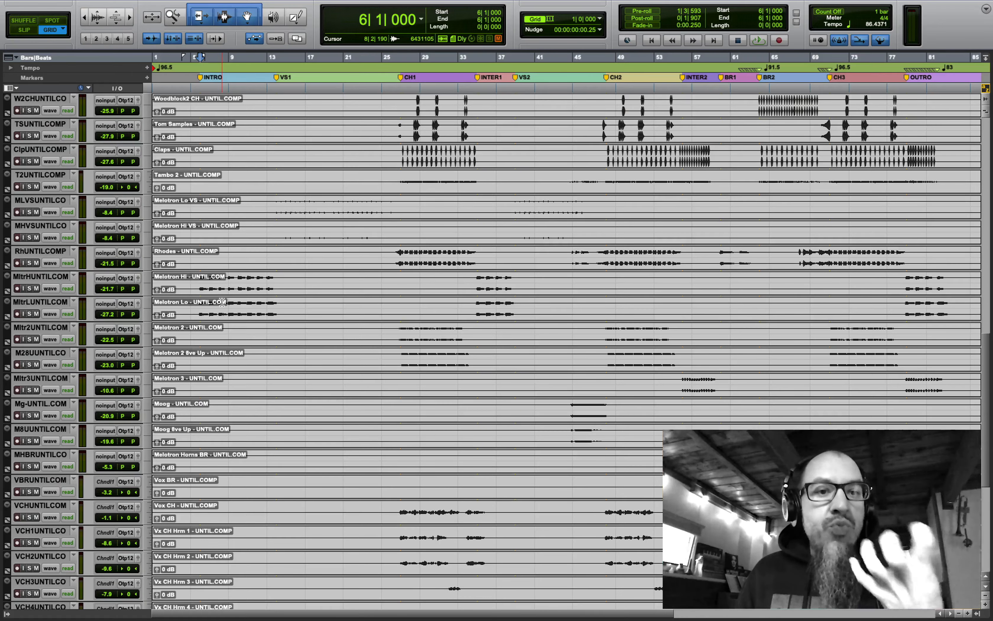
{"action": "scroll", "coordinate": [222, 303], "scroll_direction": "up", "scroll_amount": 5}
{"action": "scroll", "coordinate": [222, 303], "scroll_direction": "up", "scroll_amount": 7}
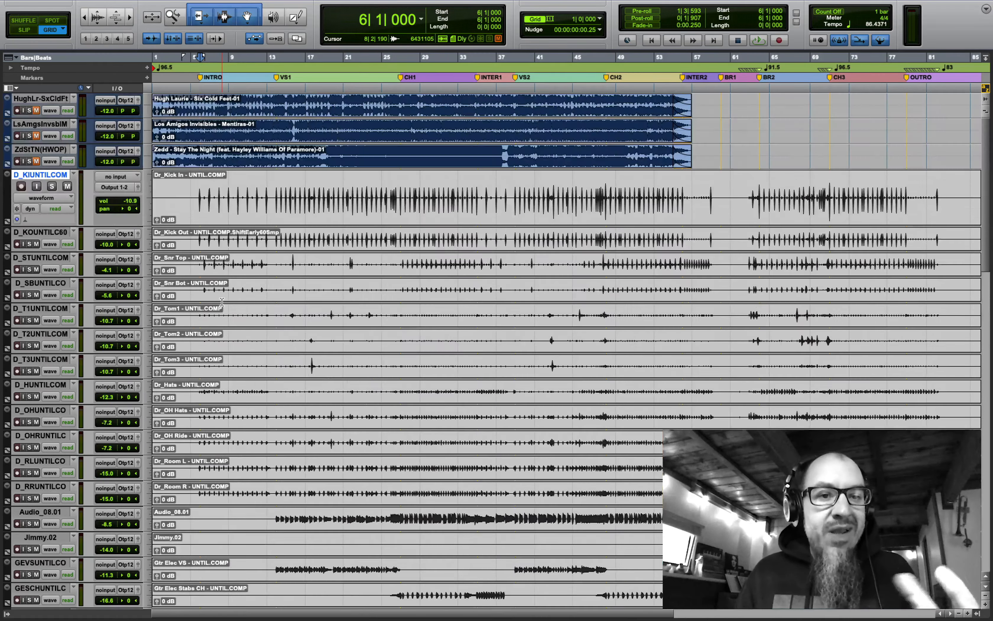
{"action": "scroll", "coordinate": [223, 302], "scroll_direction": "down", "scroll_amount": 2}
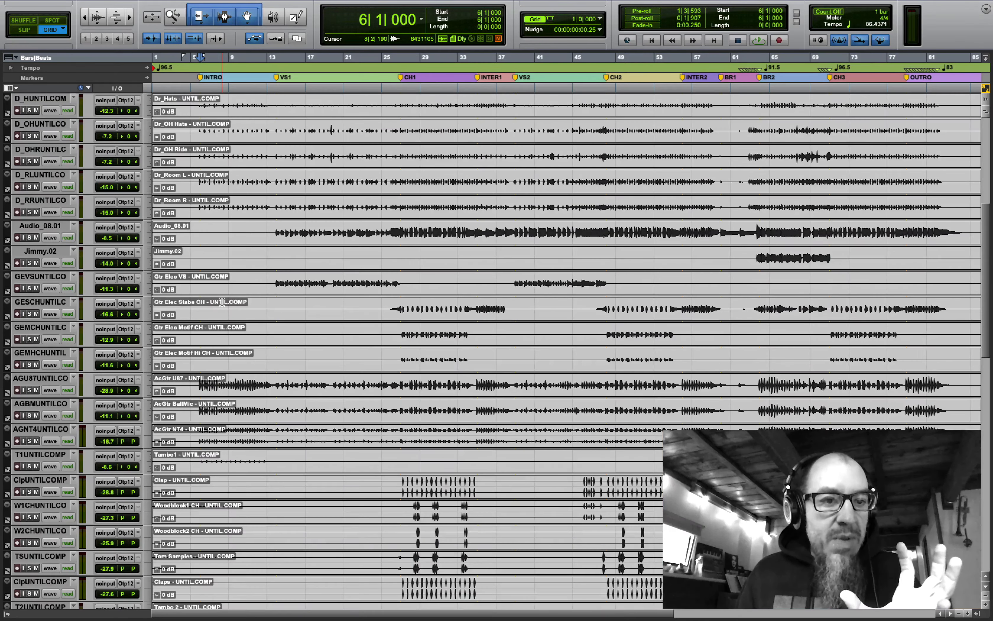
{"action": "double_click", "coordinate": [43, 227]}
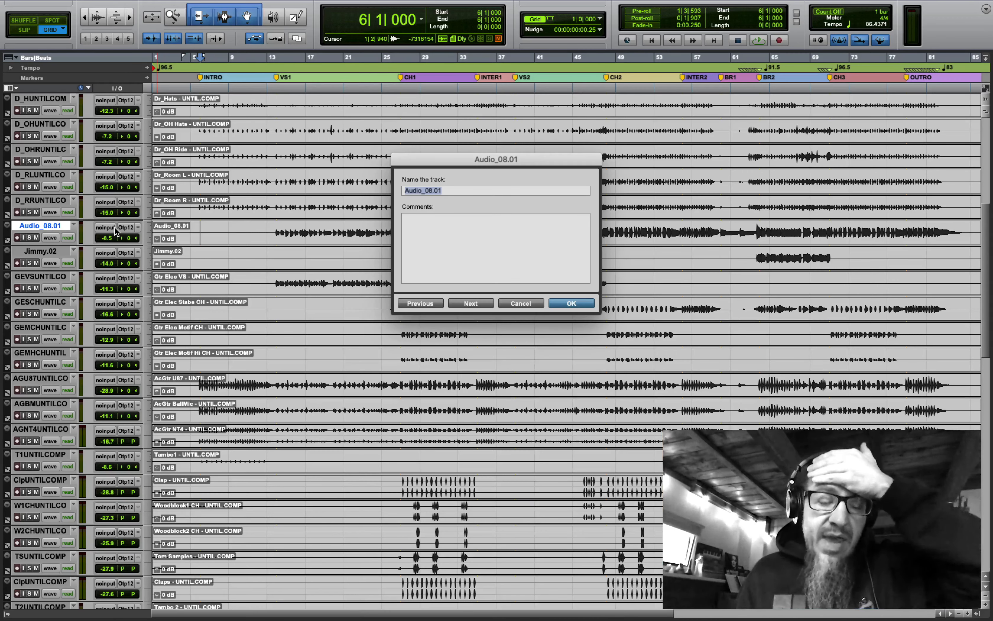
{"action": "left_click", "coordinate": [533, 307]}
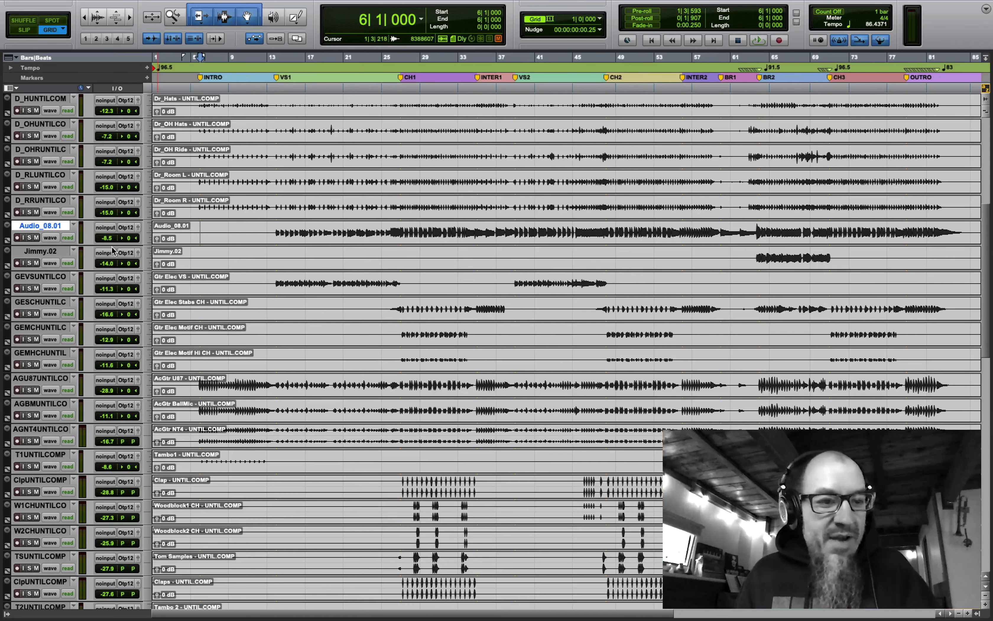
{"action": "left_click", "coordinate": [32, 255]}
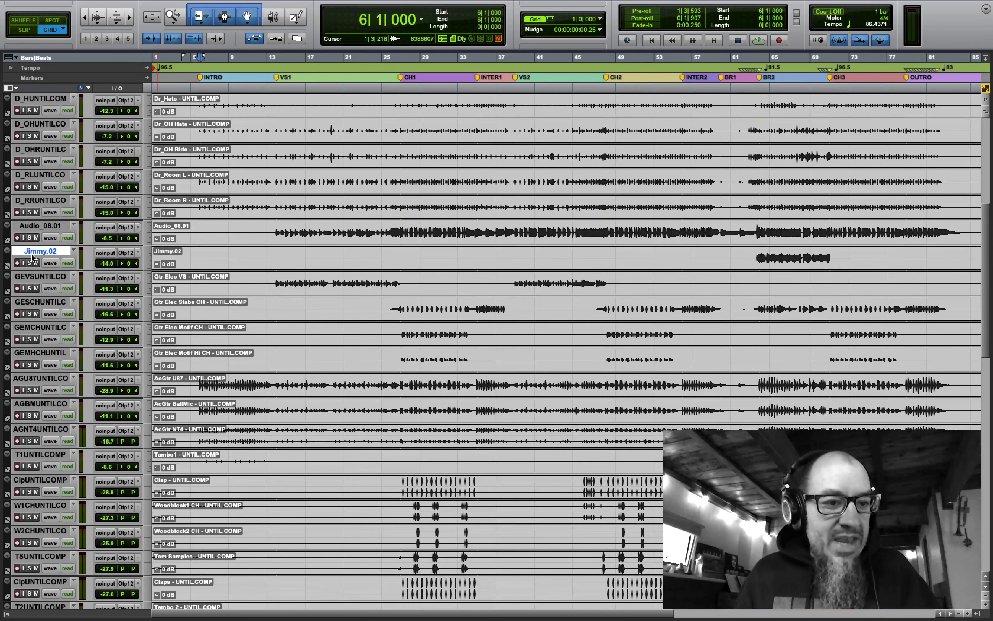
{"action": "left_click", "coordinate": [755, 256]}
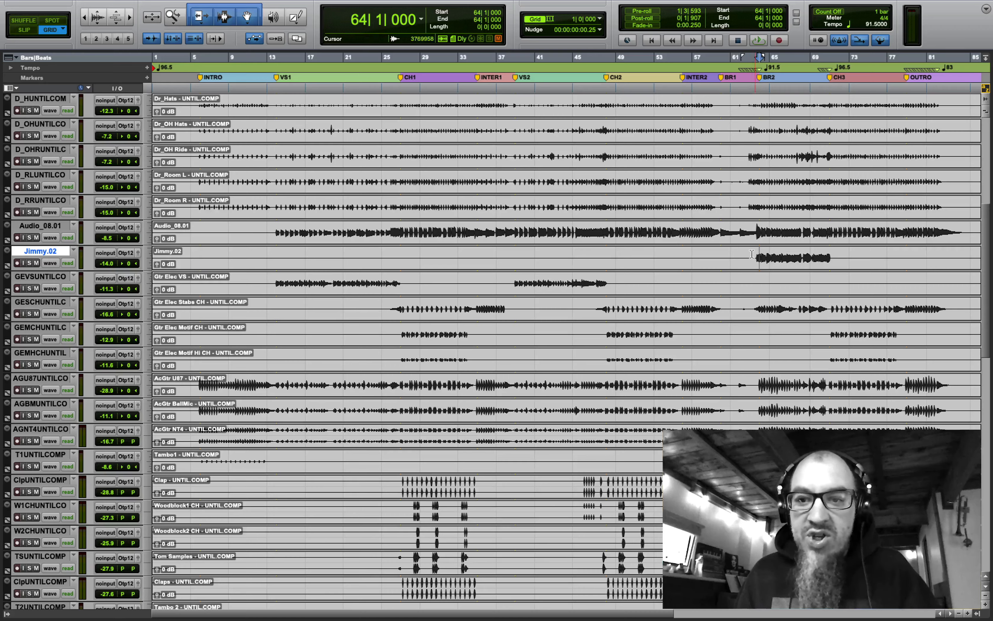
{"action": "left_click", "coordinate": [275, 228]}
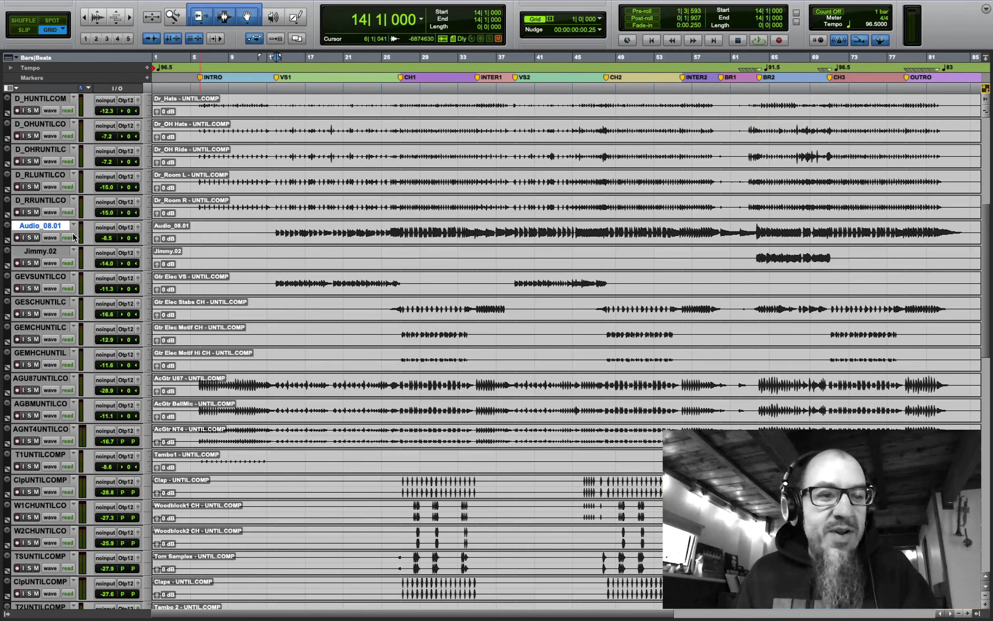
{"action": "left_click", "coordinate": [28, 238]}
{"action": "key", "text": "space"}
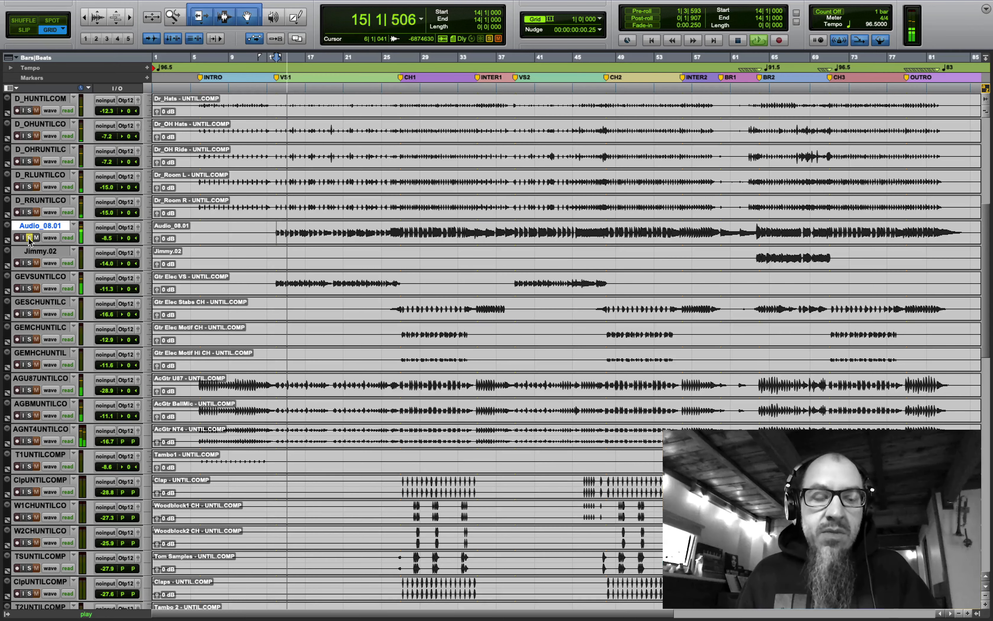
{"action": "left_click", "coordinate": [29, 263]}
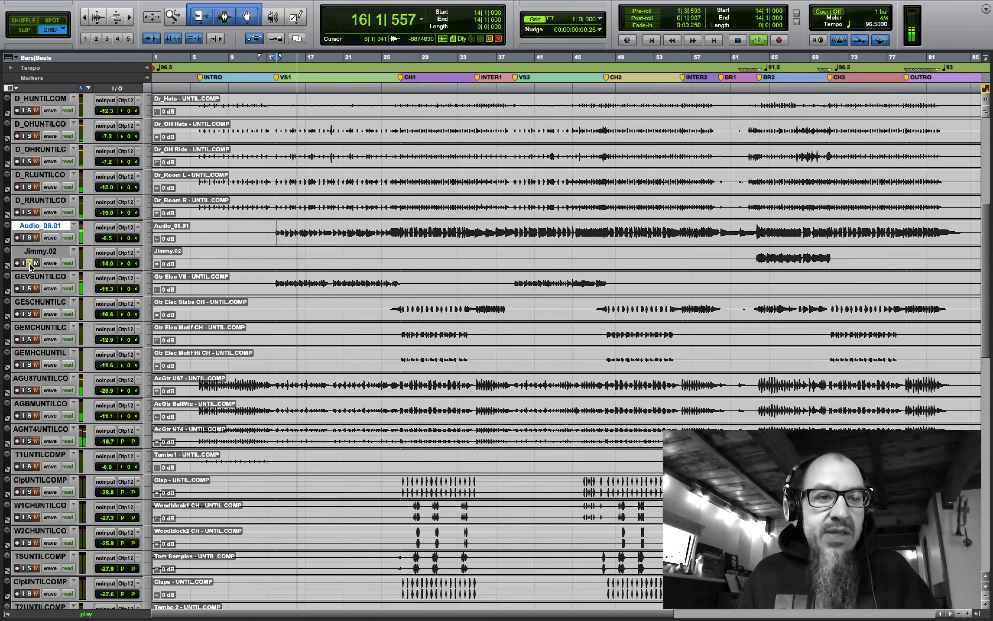
{"action": "left_click", "coordinate": [758, 257]}
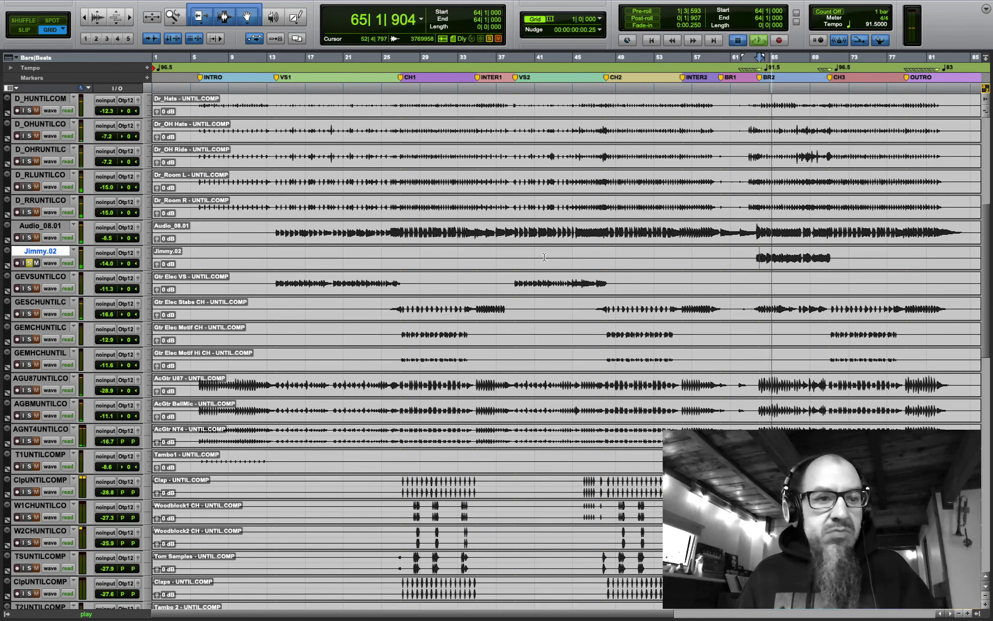
{"action": "key", "text": "space"}
{"action": "left_click", "coordinate": [29, 262]}
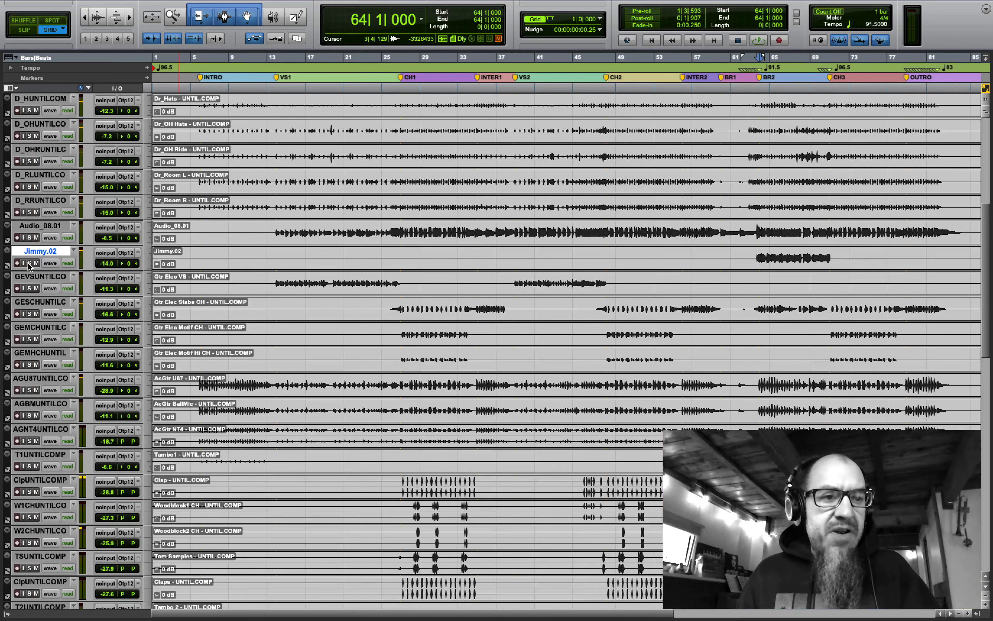
- Enlarge the Audio_08.01 track, leaving its name unchanged
{"action": "double_click", "coordinate": [42, 226]}
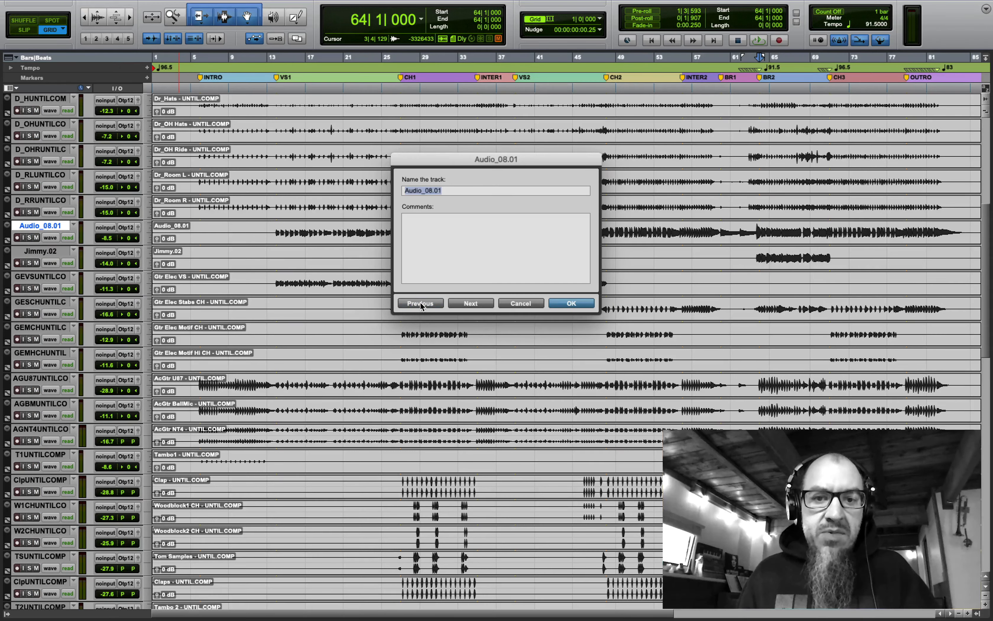
{"action": "left_click", "coordinate": [421, 303]}
{"action": "key", "text": "Return"}
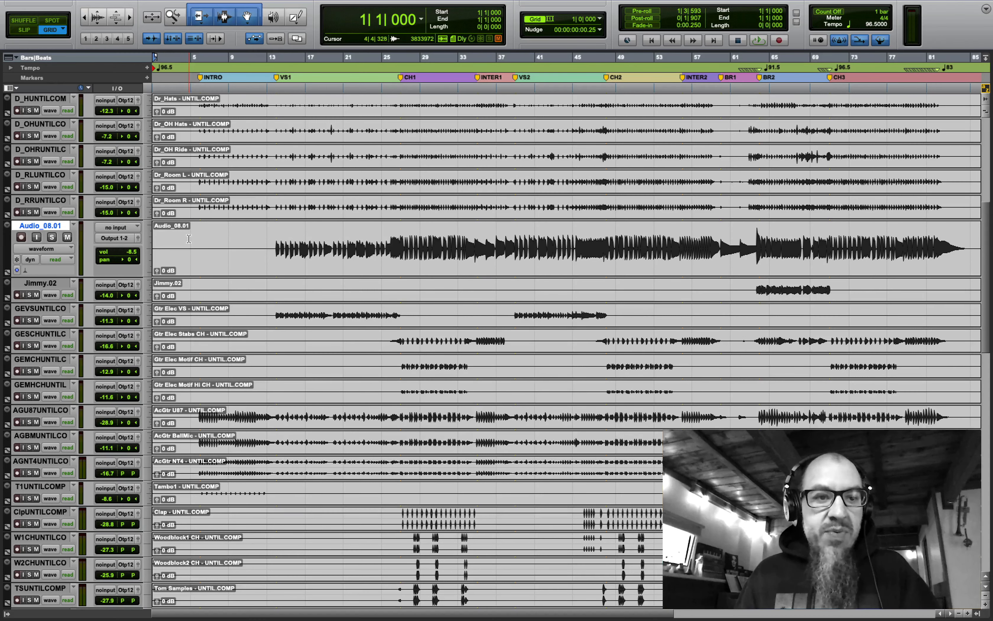
- Duplicate the track's playlist as 'Bass - UNTIL.COMP' and select the bass clip
{"action": "left_click", "coordinate": [74, 225]}
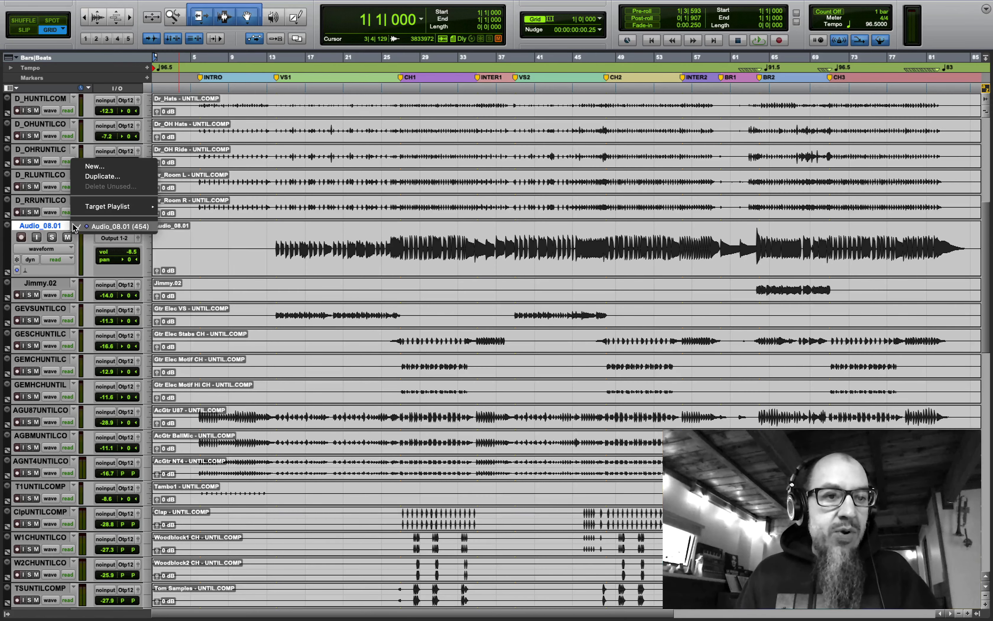
{"action": "left_click", "coordinate": [106, 177]}
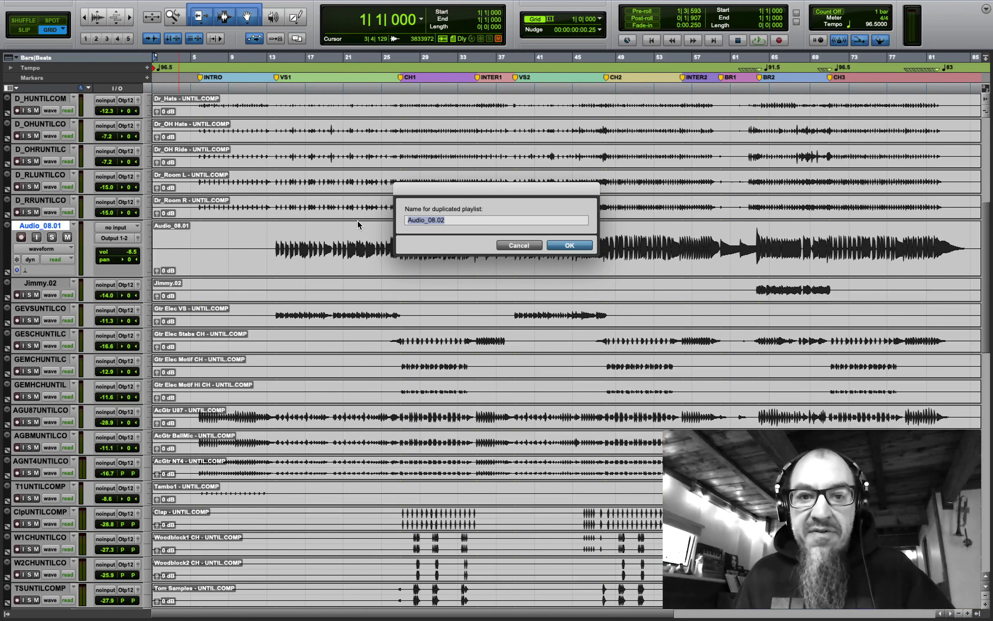
{"action": "type", "text": "Bass - UNTIL.COMP"}
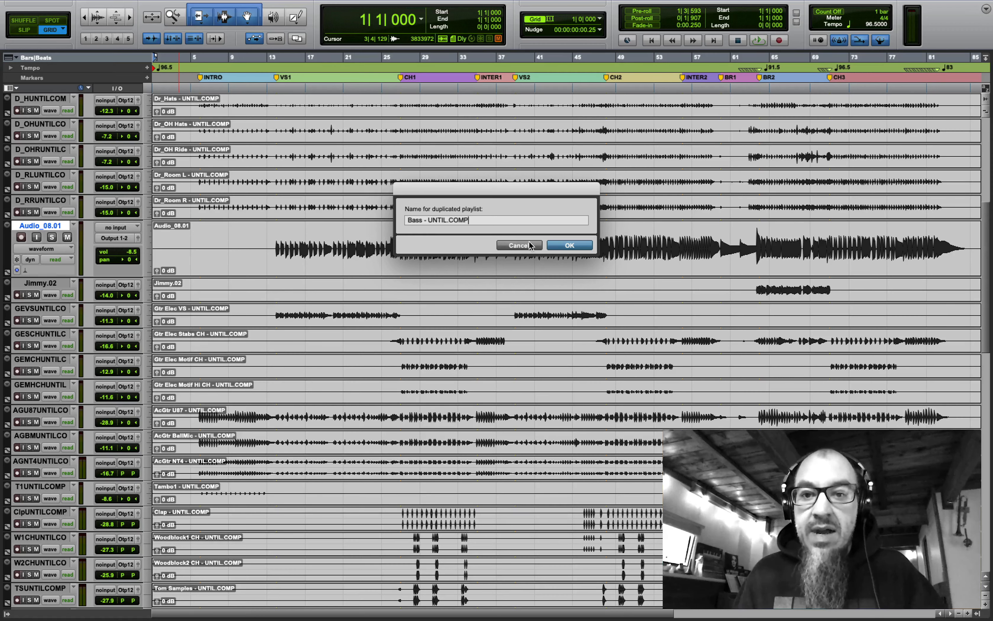
{"action": "left_click", "coordinate": [569, 246]}
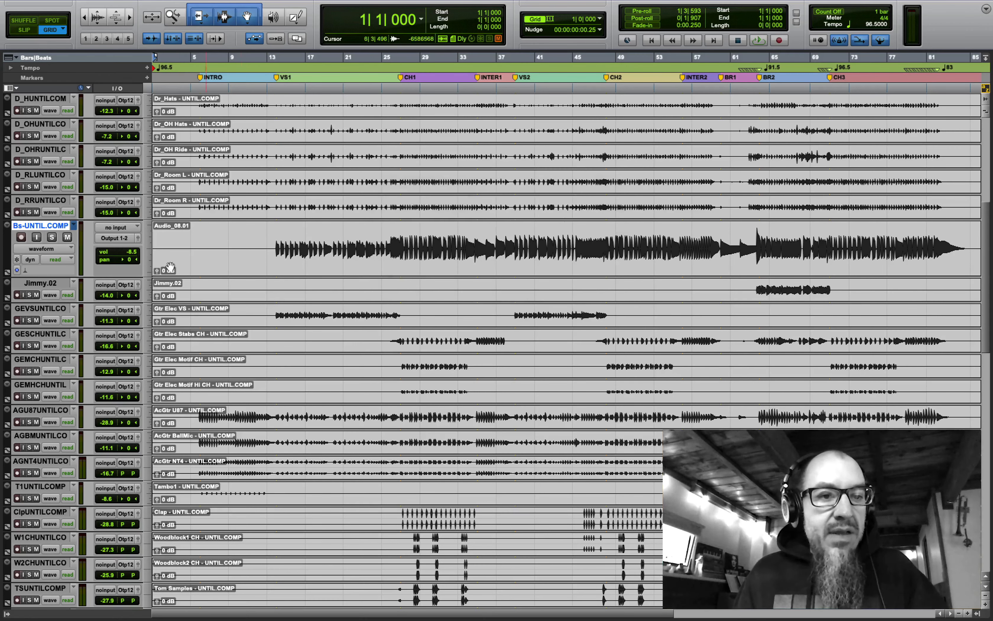
{"action": "left_click", "coordinate": [208, 265]}
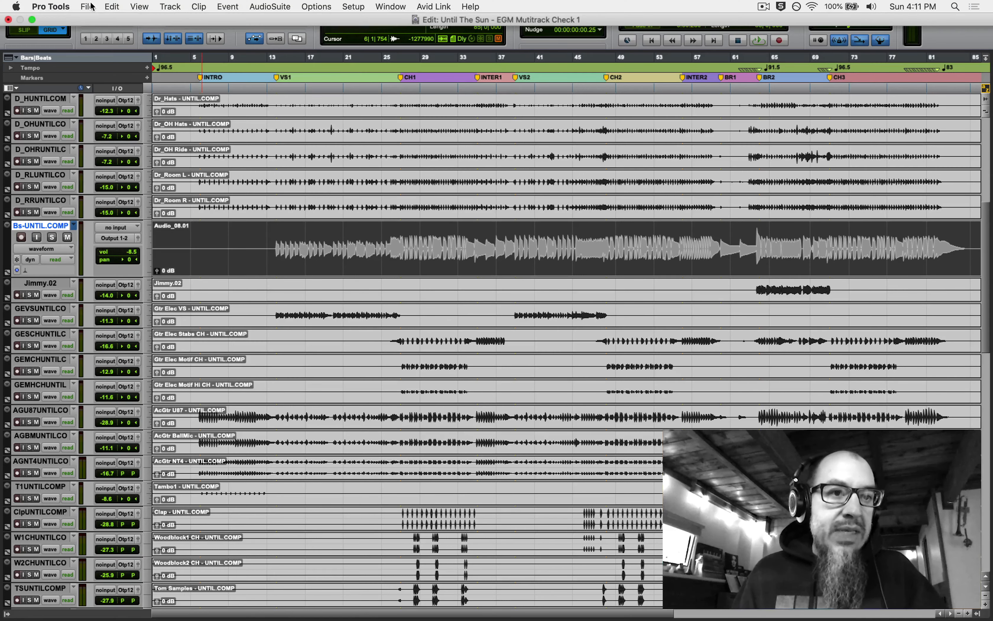
- Consolidate the bass clip into Bass - UNTIL.COMP_01 and switch the track to the Audio_08.01 playlist
{"action": "left_click", "coordinate": [90, 7]}
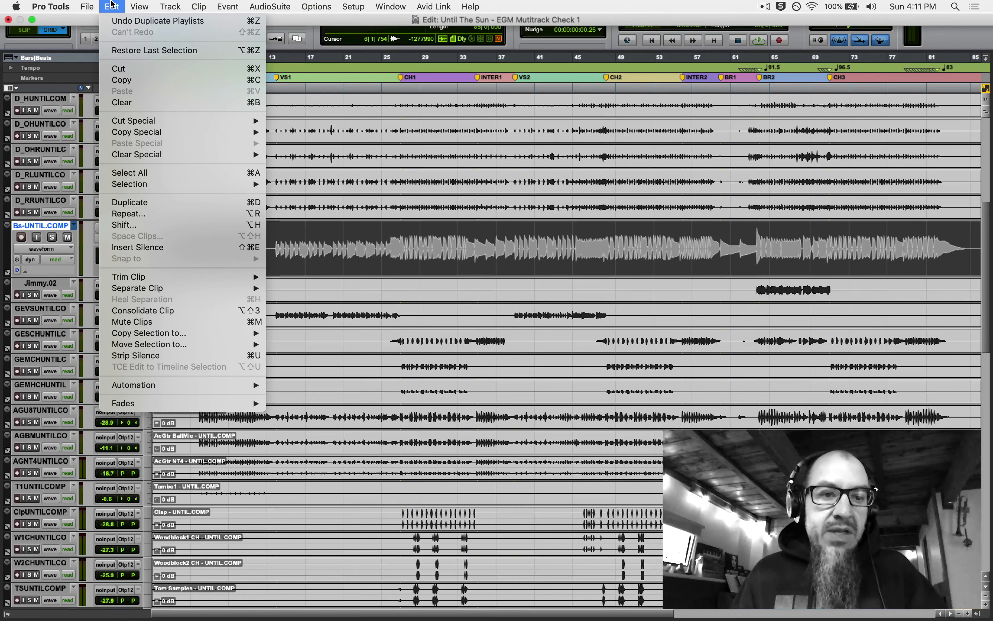
{"action": "left_click", "coordinate": [183, 311]}
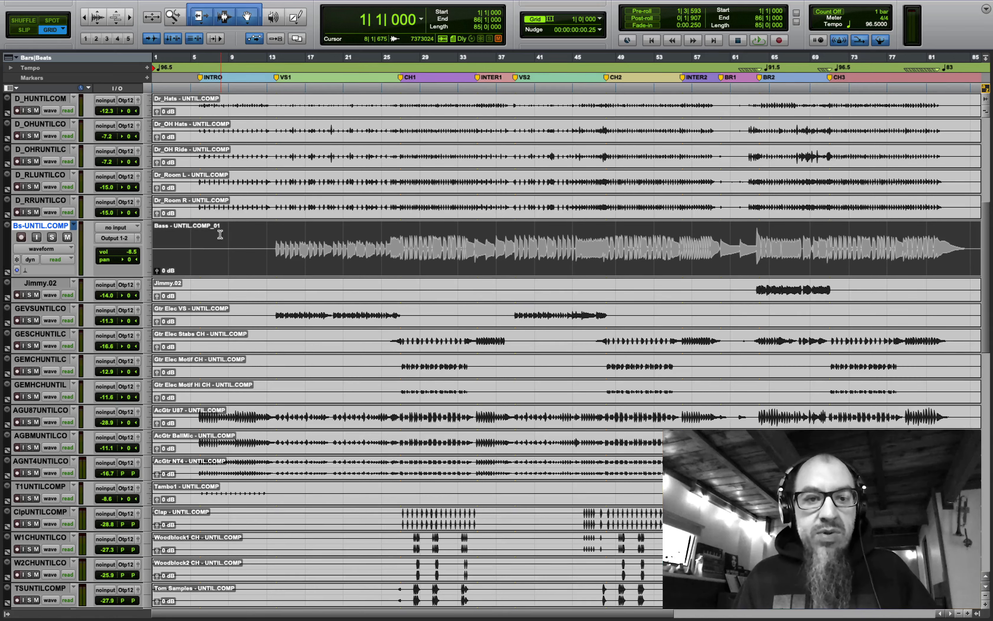
{"action": "left_click", "coordinate": [70, 228]}
{"action": "left_click", "coordinate": [82, 220]}
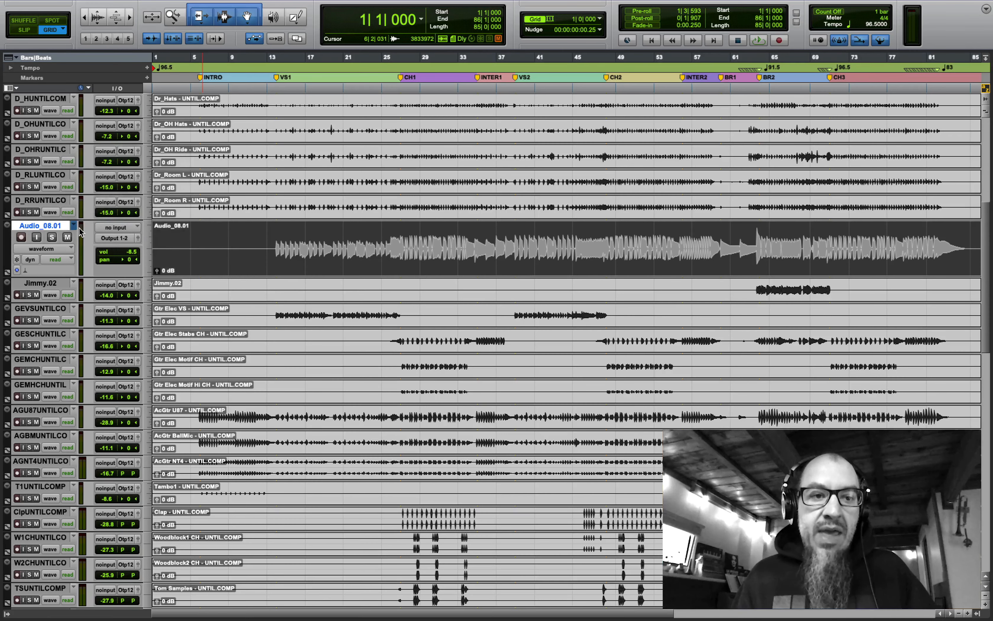
{"action": "left_click", "coordinate": [74, 227]}
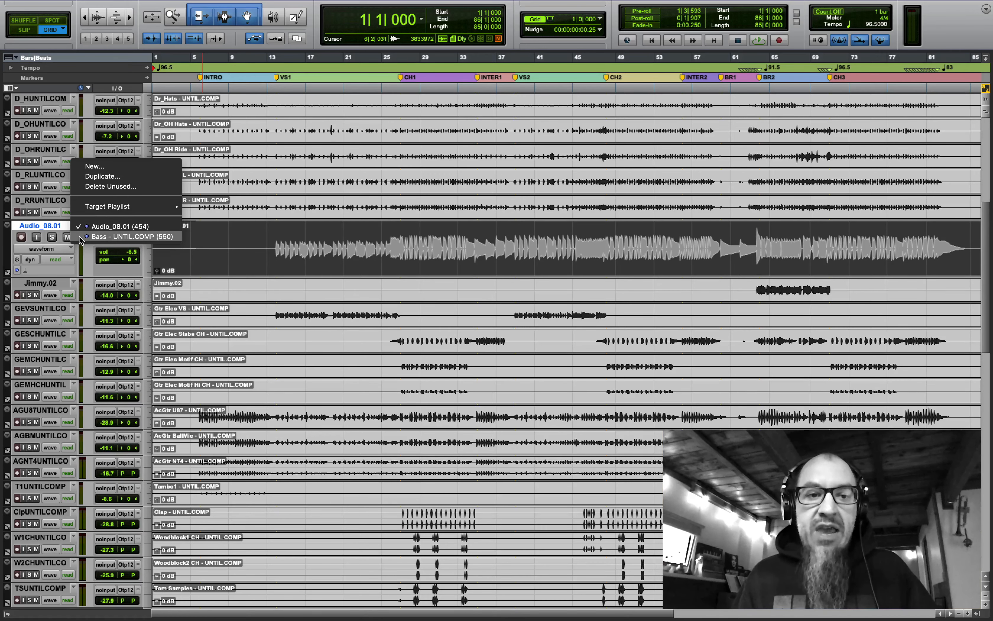
- Return the bass track to Bass - UNTIL.COMP and make Jimmy.02 medium height
{"action": "left_click", "coordinate": [81, 240]}
{"action": "left_click", "coordinate": [149, 293]}
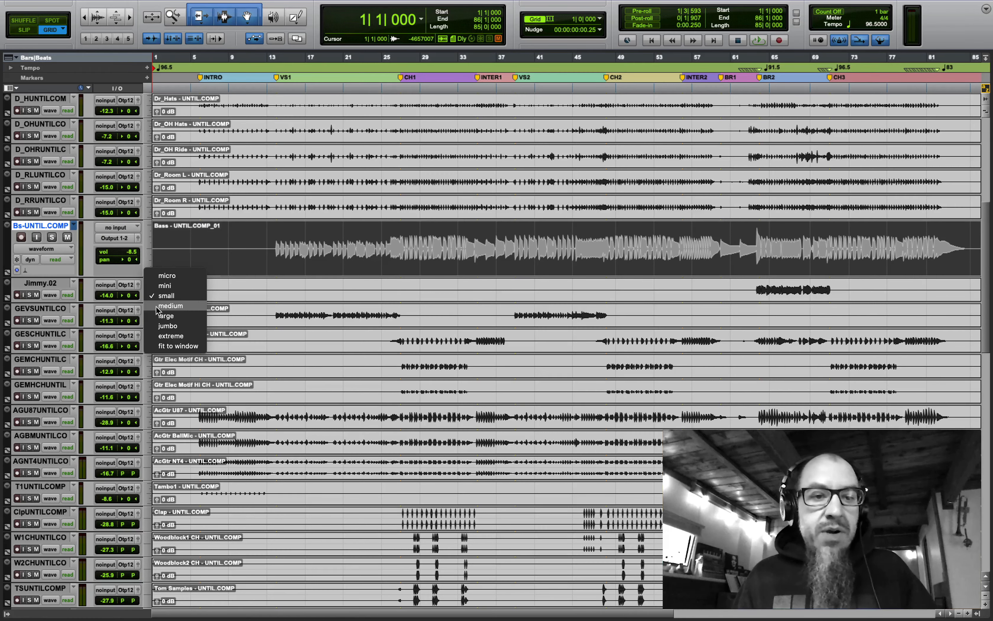
{"action": "left_click", "coordinate": [159, 306]}
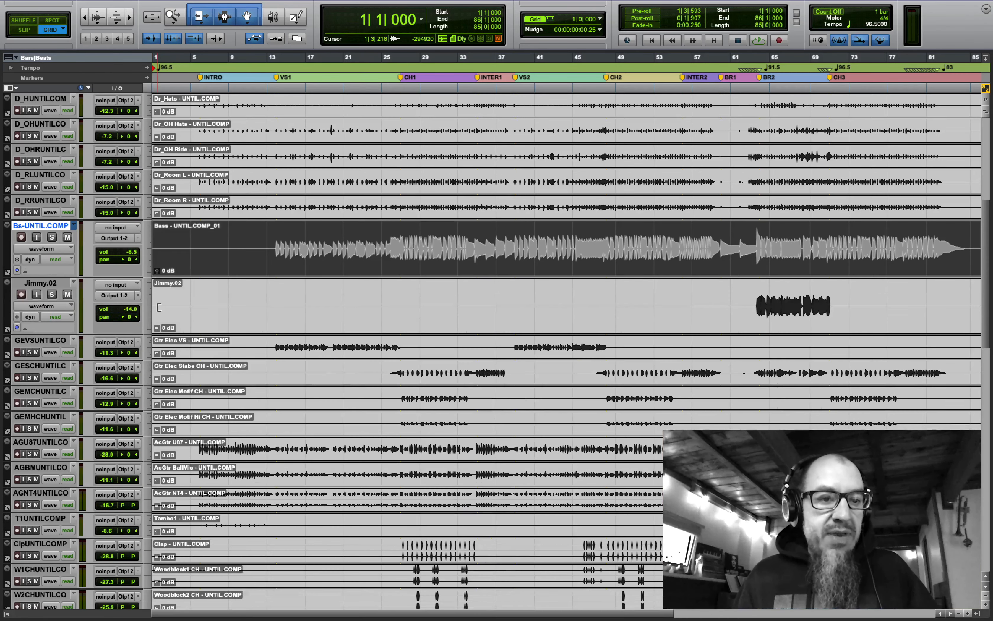
- Duplicate Jimmy.02's playlist as 'Bass Fuzz - UNTIL.COMP' and exit full screen
{"action": "left_click", "coordinate": [75, 285]}
{"action": "left_click", "coordinate": [103, 236]}
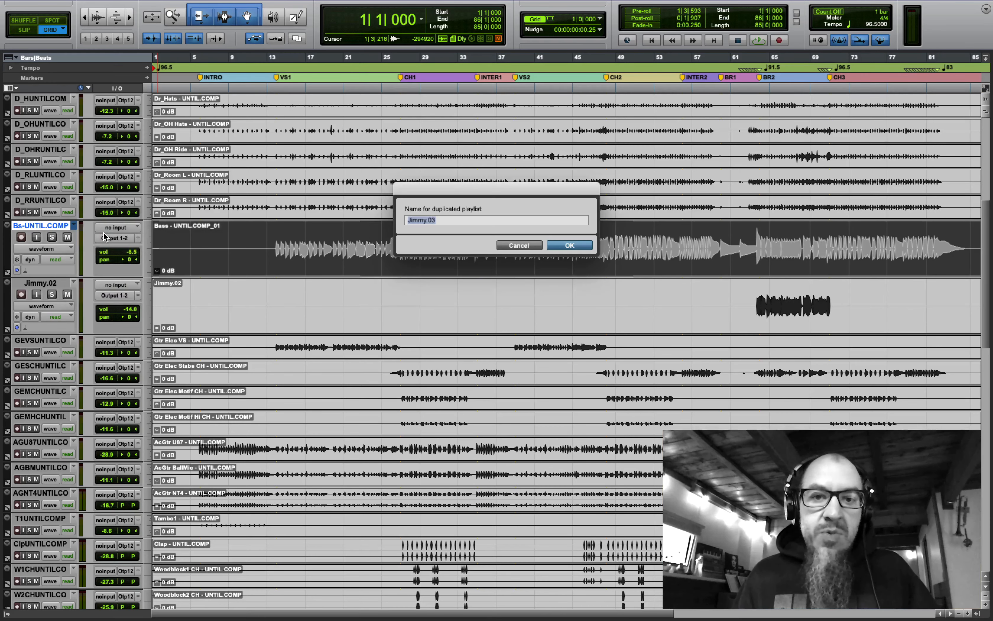
{"action": "type", "text": "Bass - UNTIL.COMP"}
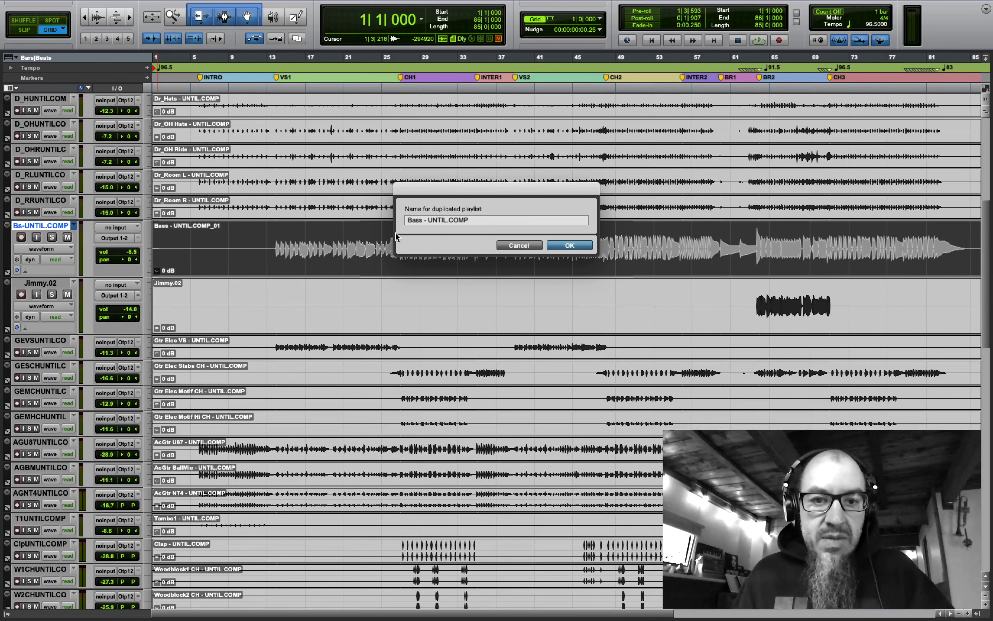
{"action": "left_click", "coordinate": [422, 220]}
{"action": "type", "text": "Fuzz"}
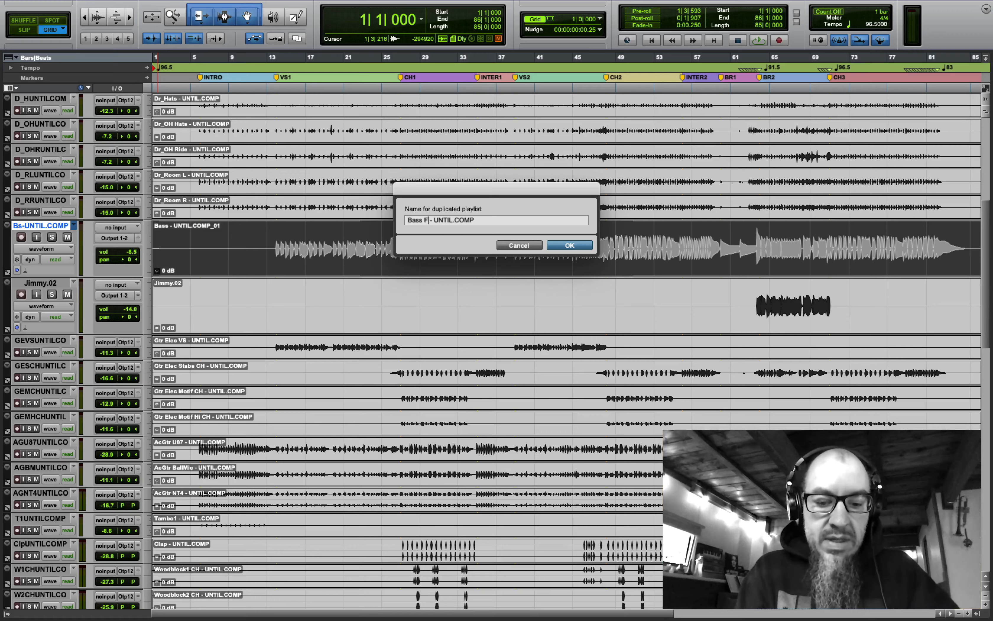
{"action": "key", "text": "Return"}
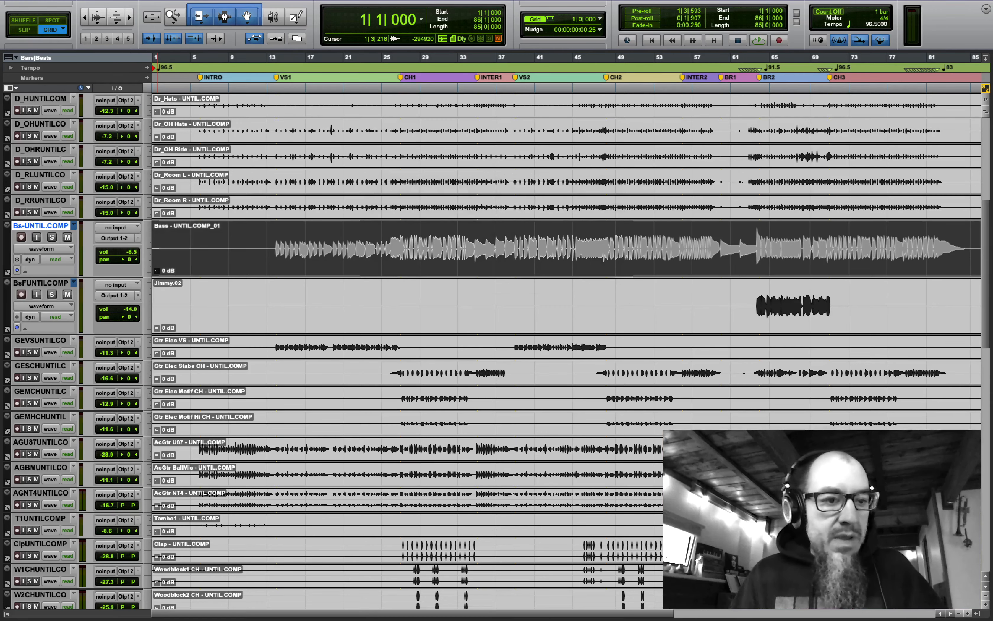
{"action": "left_click", "coordinate": [443, 319]}
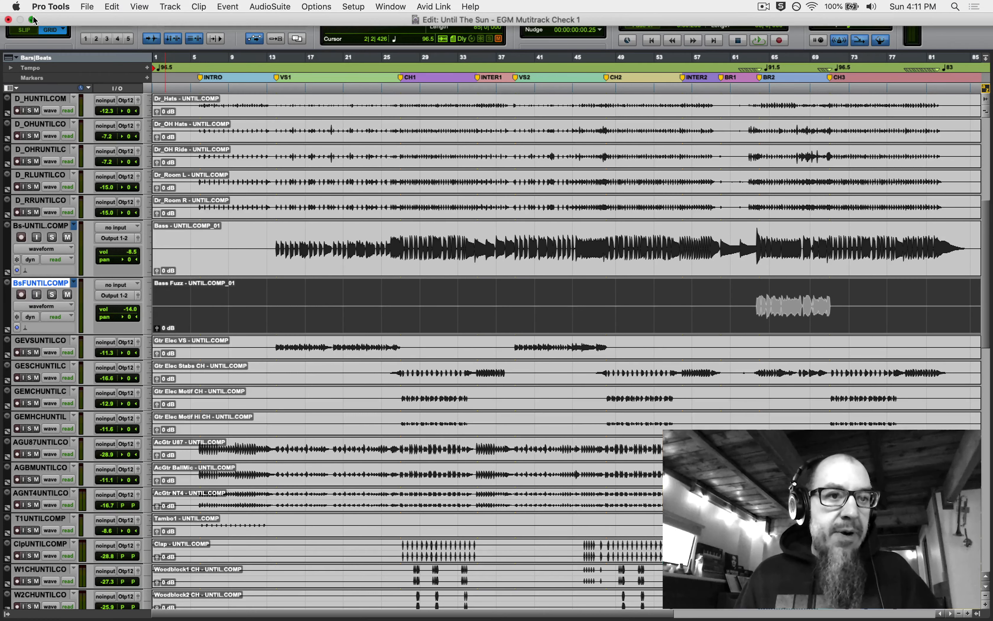
{"action": "left_click", "coordinate": [33, 20]}
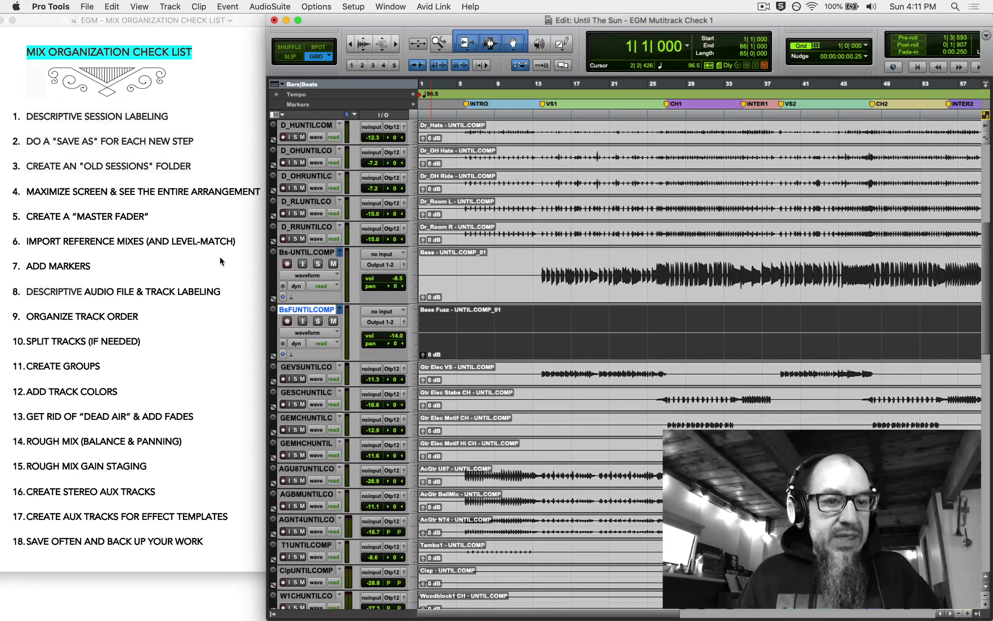
- Check the Preview checklist, then fit all Pro Tools tracks to the window in full screen
{"action": "left_click", "coordinate": [221, 259]}
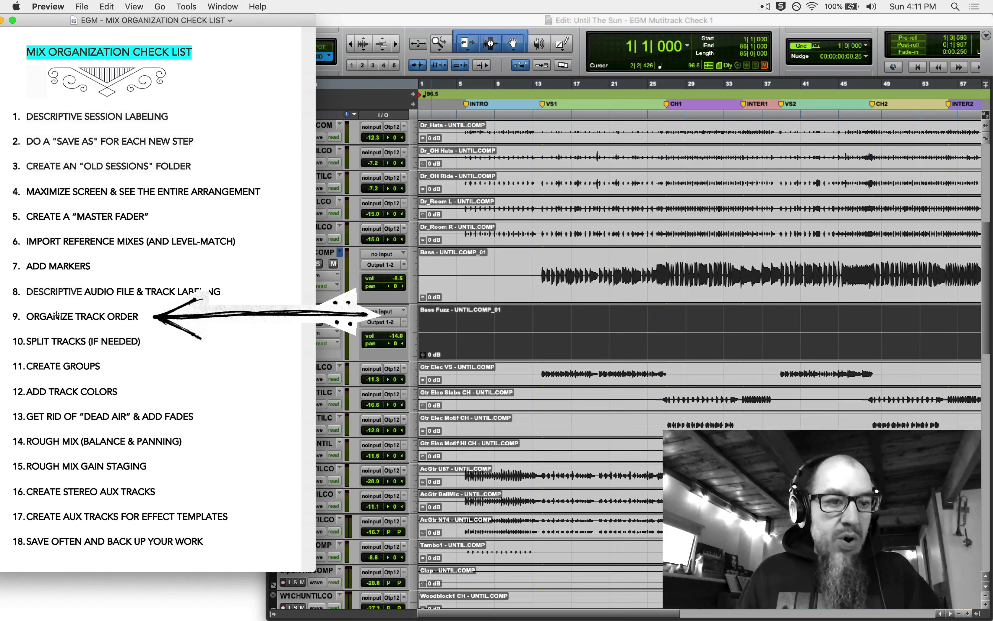
{"action": "left_click", "coordinate": [485, 20]}
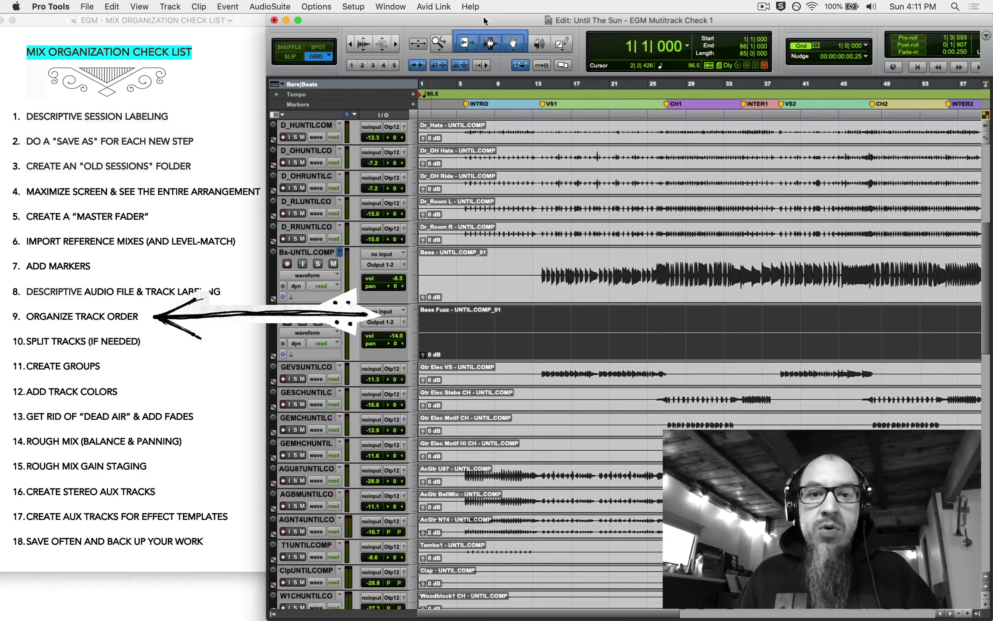
{"action": "left_click", "coordinate": [414, 131]}
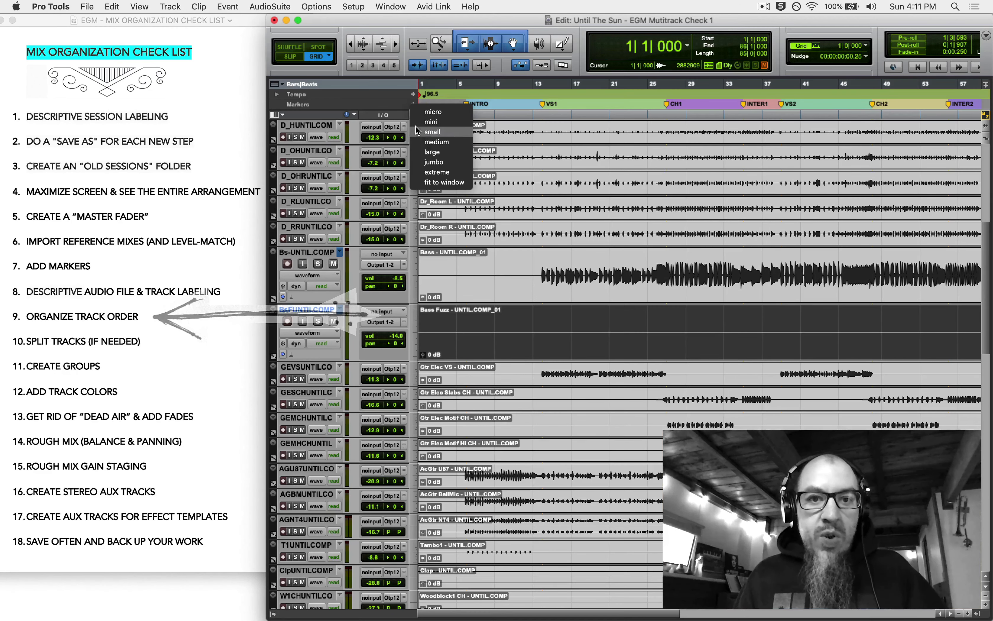
{"action": "left_click", "coordinate": [427, 182]}
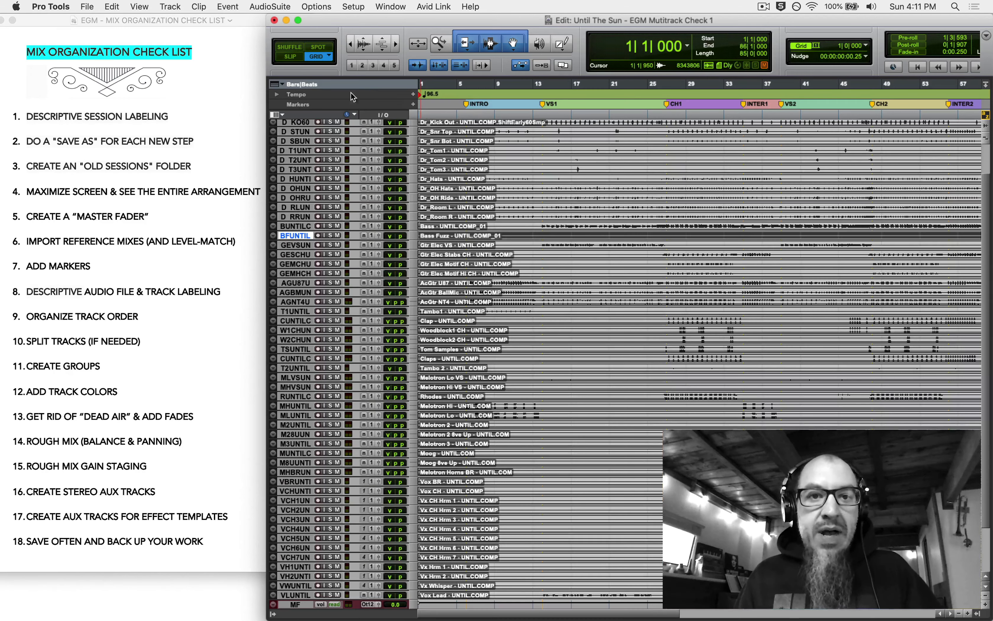
{"action": "left_click", "coordinate": [299, 21]}
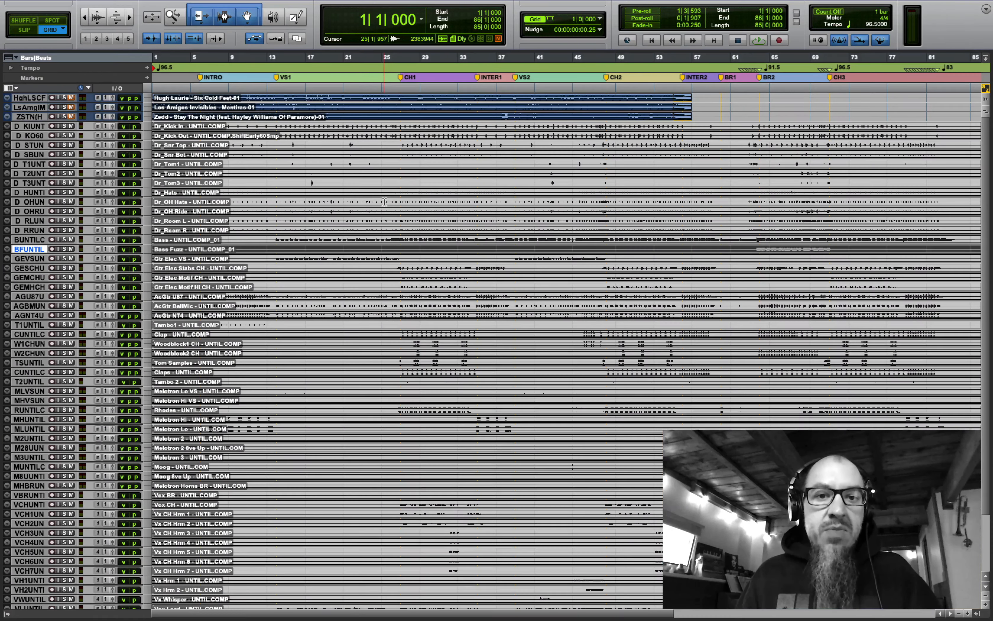
- Mute most tracks except Dr_Snr Bot, then start selecting the overhead and room drum tracks
{"action": "left_click", "coordinate": [384, 202]}
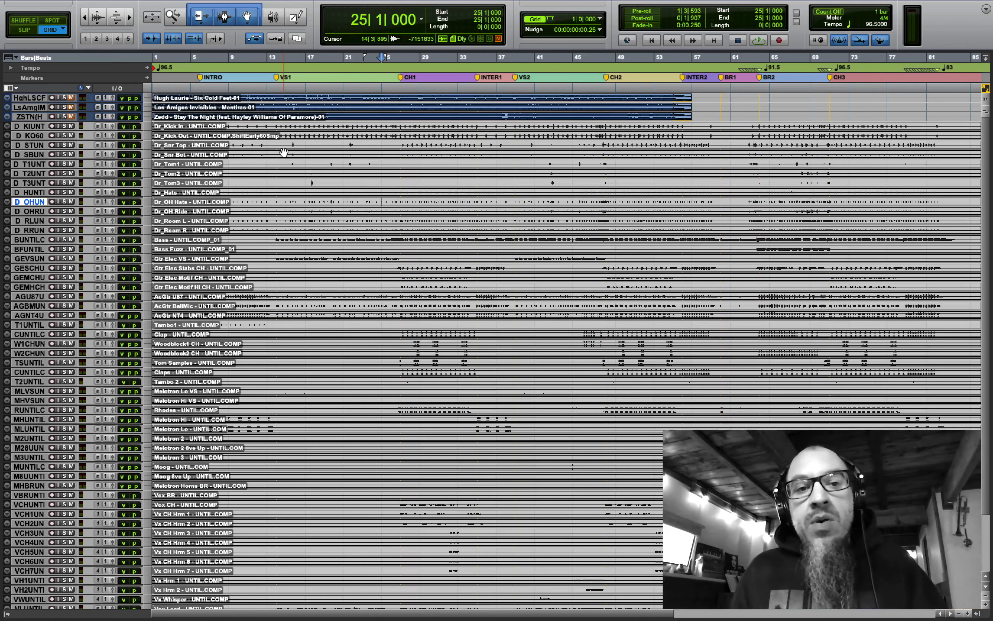
{"action": "left_click", "coordinate": [71, 125], "text": "alt"}
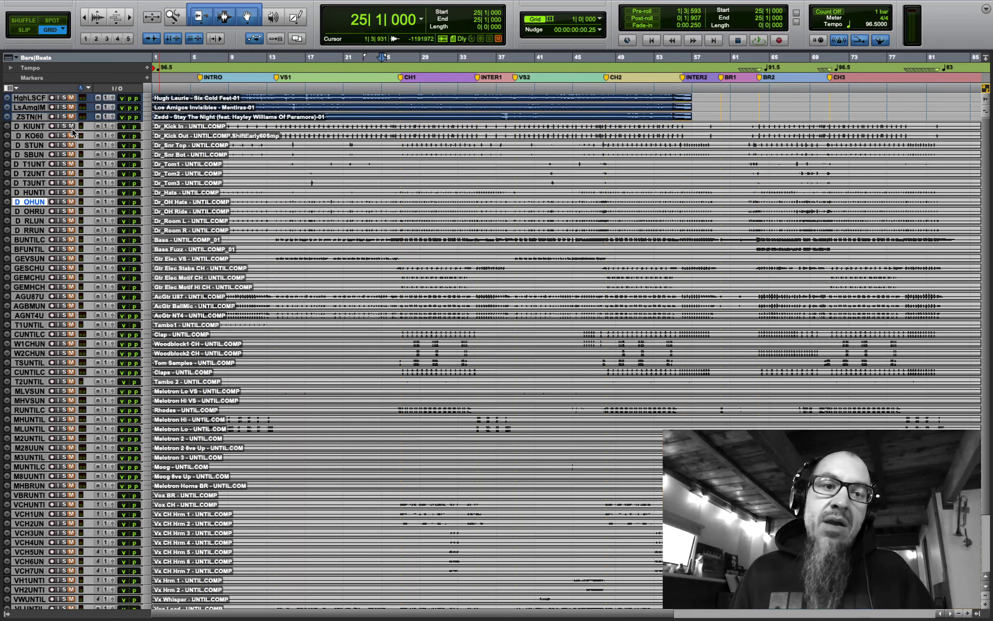
{"action": "left_click", "coordinate": [71, 154]}
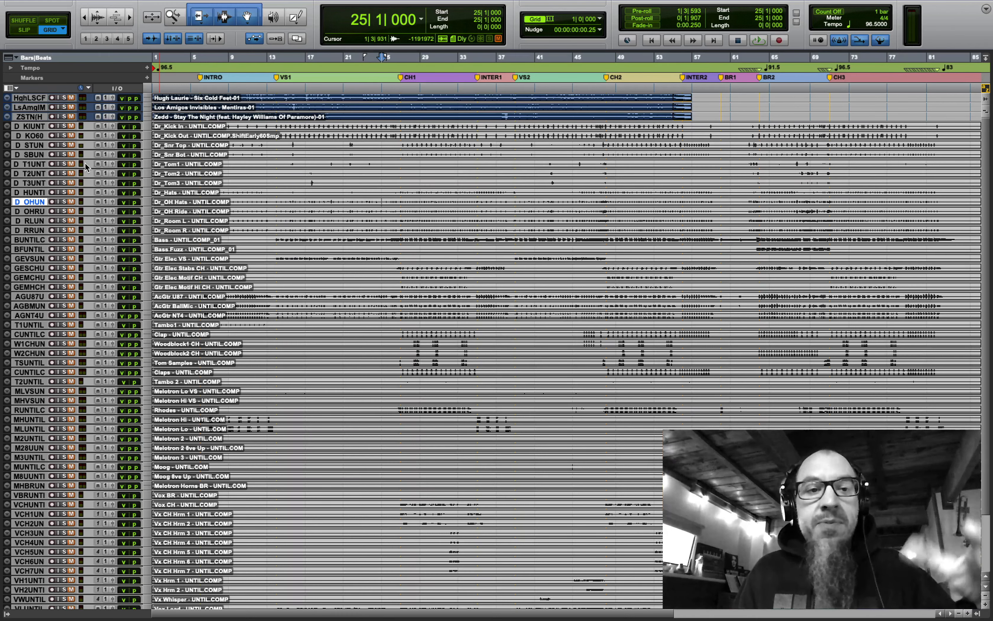
{"action": "left_click", "coordinate": [36, 128]}
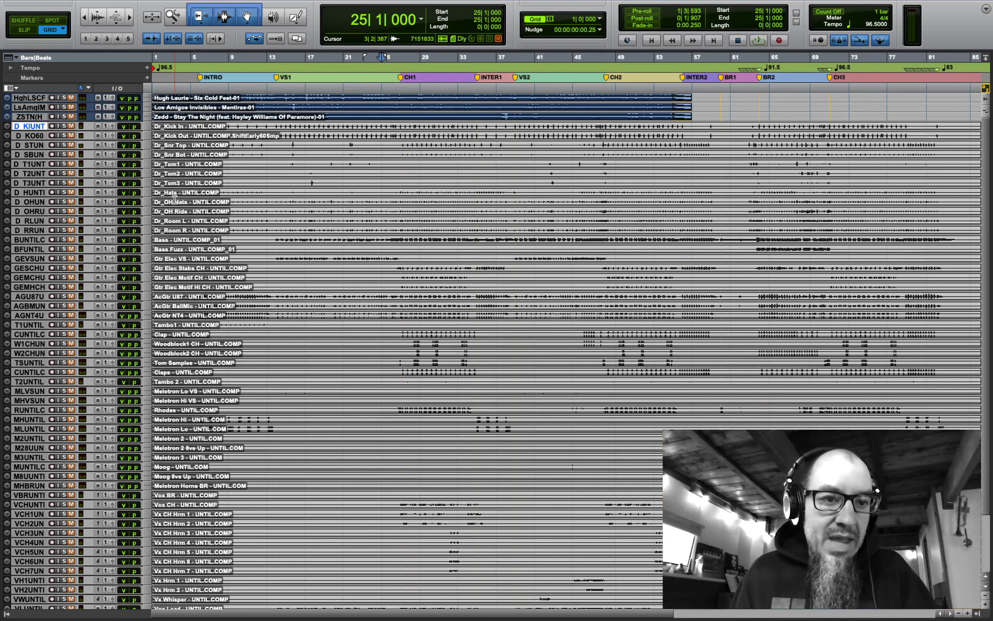
{"action": "left_click", "coordinate": [32, 202]}
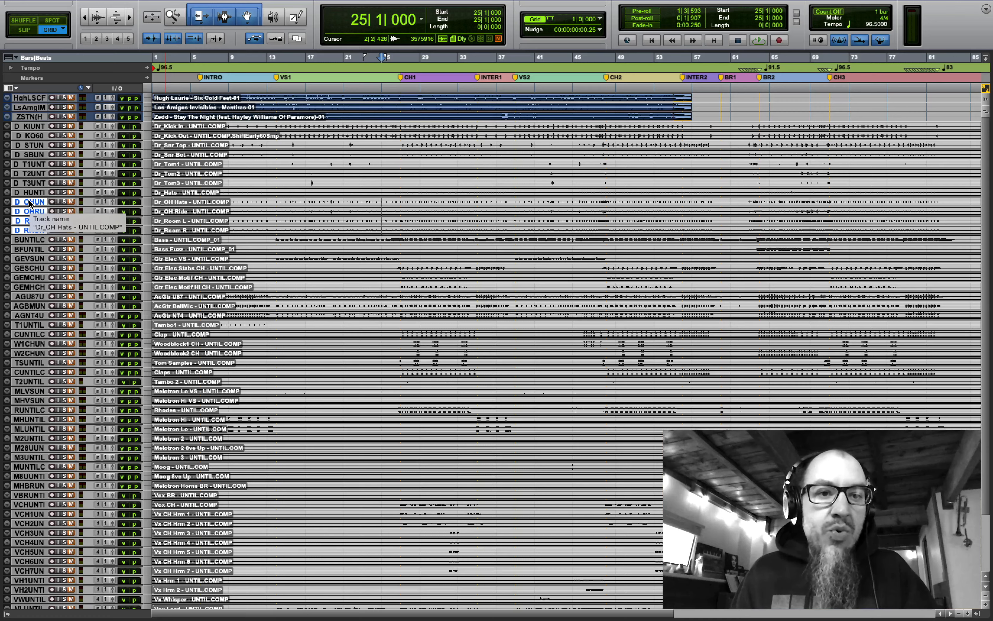
- Move the overhead/room drums above the toms, Dr_Hats above them, and Tambo1–Tambo 2 above the bass
{"action": "left_click_drag", "start_coordinate": [29, 202], "coordinate": [32, 165]}
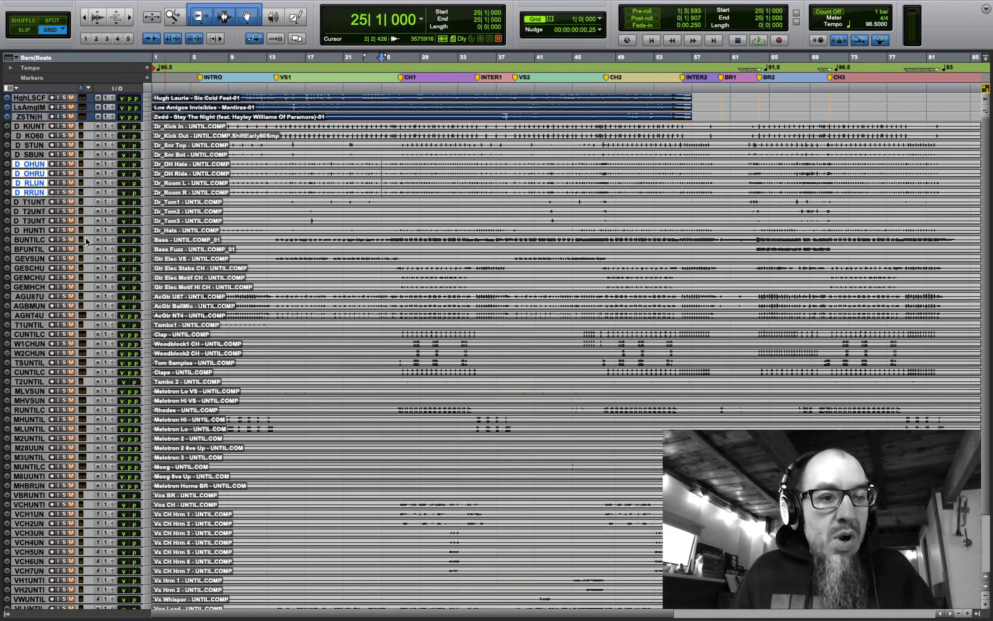
{"action": "left_click_drag", "start_coordinate": [25, 231], "coordinate": [49, 164]}
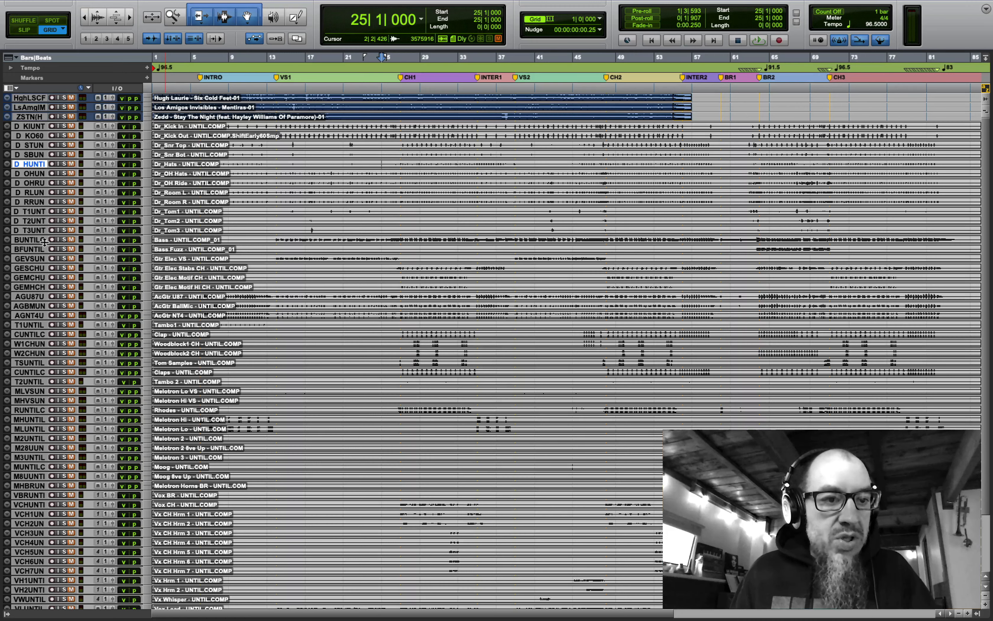
{"action": "left_click", "coordinate": [34, 249]}
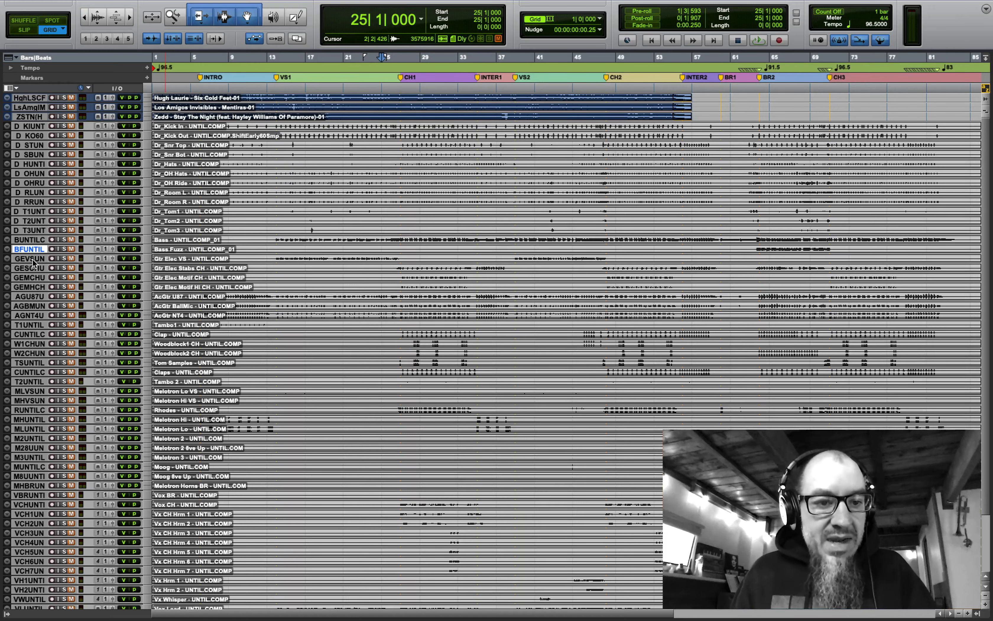
{"action": "left_click", "coordinate": [29, 325]}
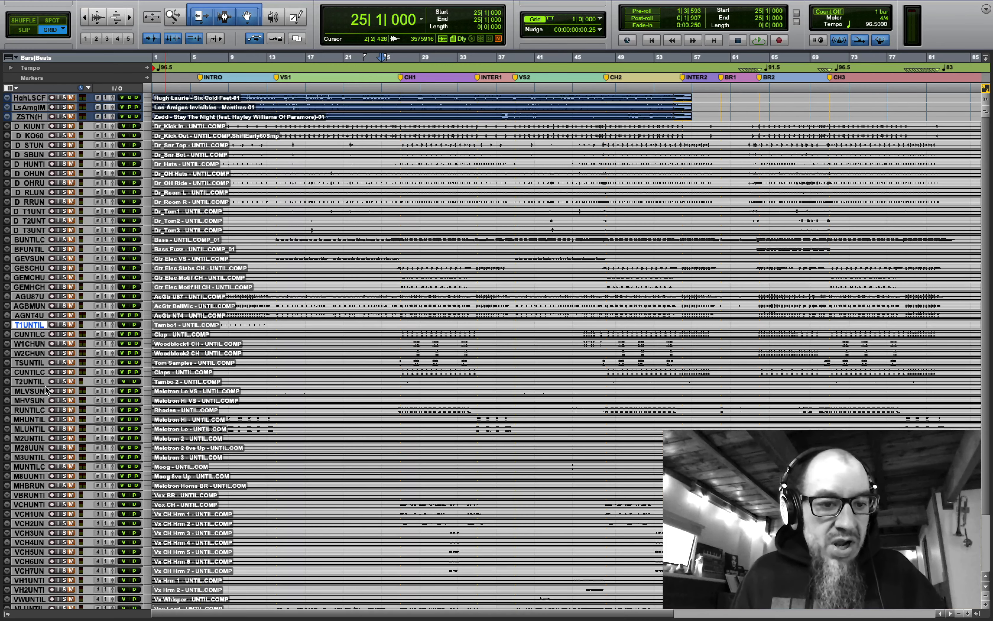
{"action": "left_click", "coordinate": [27, 382], "text": "shift"}
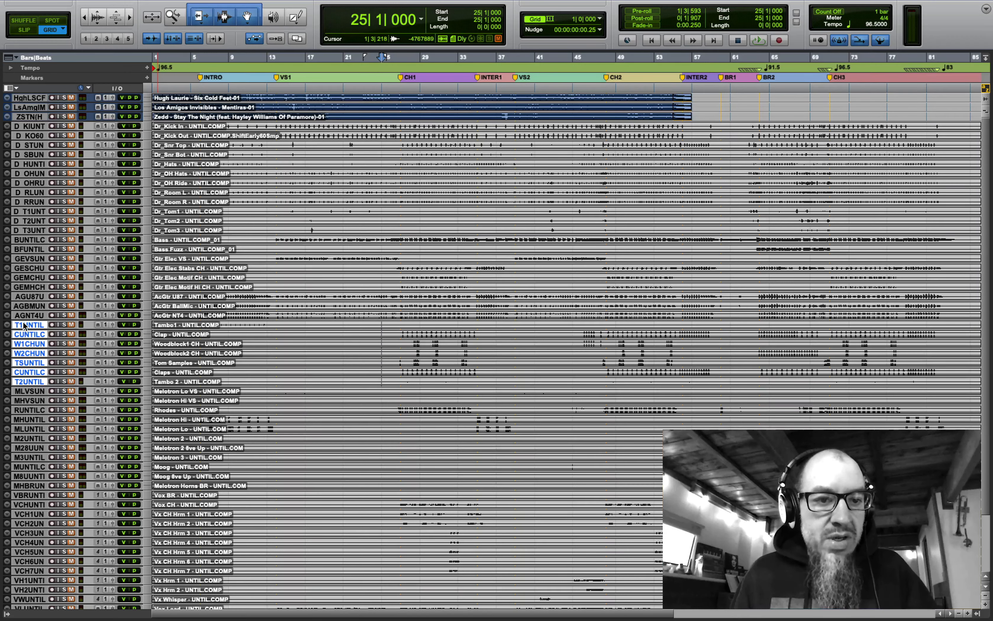
{"action": "left_click_drag", "start_coordinate": [24, 324], "coordinate": [35, 236]}
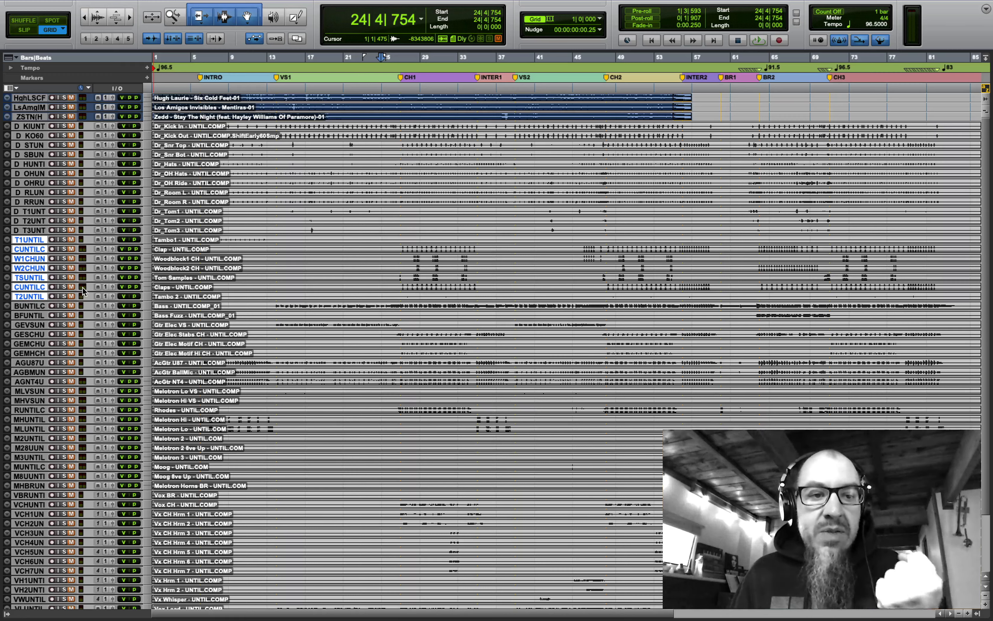
- Make the tracks taller from the Gtr Elec VS track's options
{"action": "left_click", "coordinate": [30, 303]}
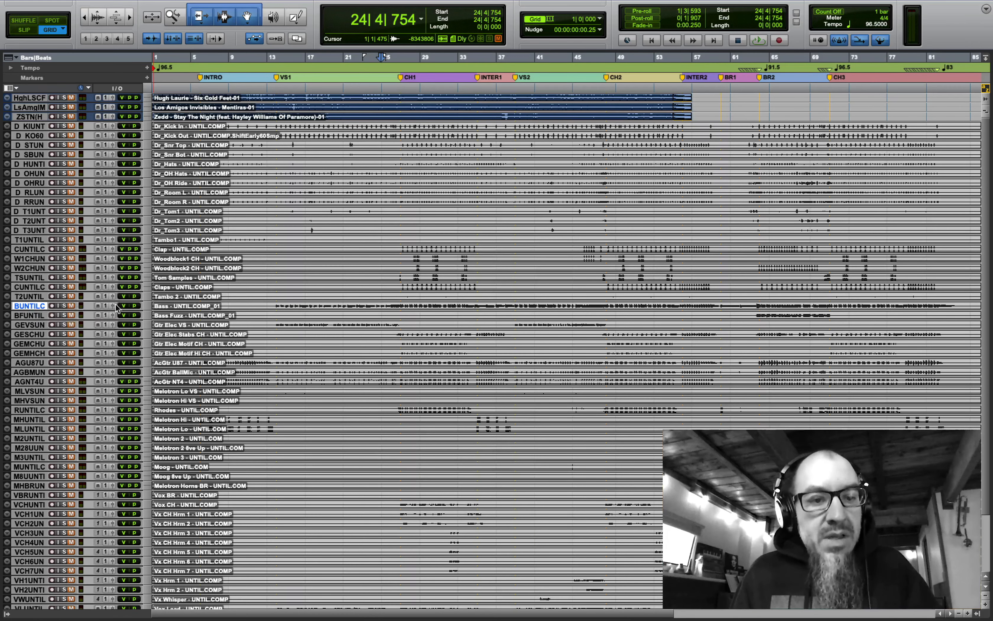
{"action": "left_click", "coordinate": [33, 327]}
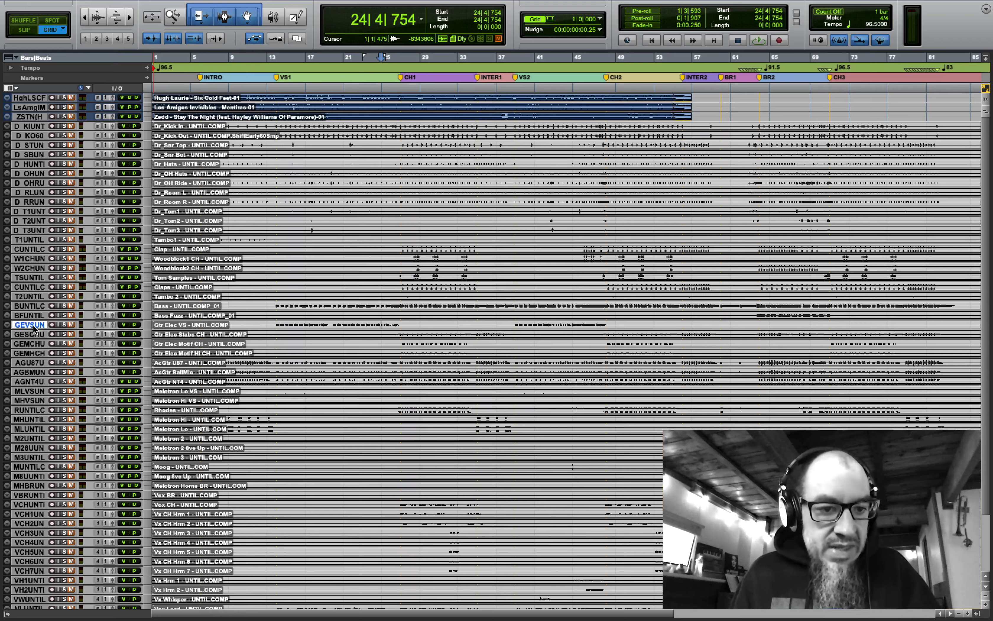
{"action": "right_click", "coordinate": [147, 325]}
{"action": "left_click", "coordinate": [155, 354]}
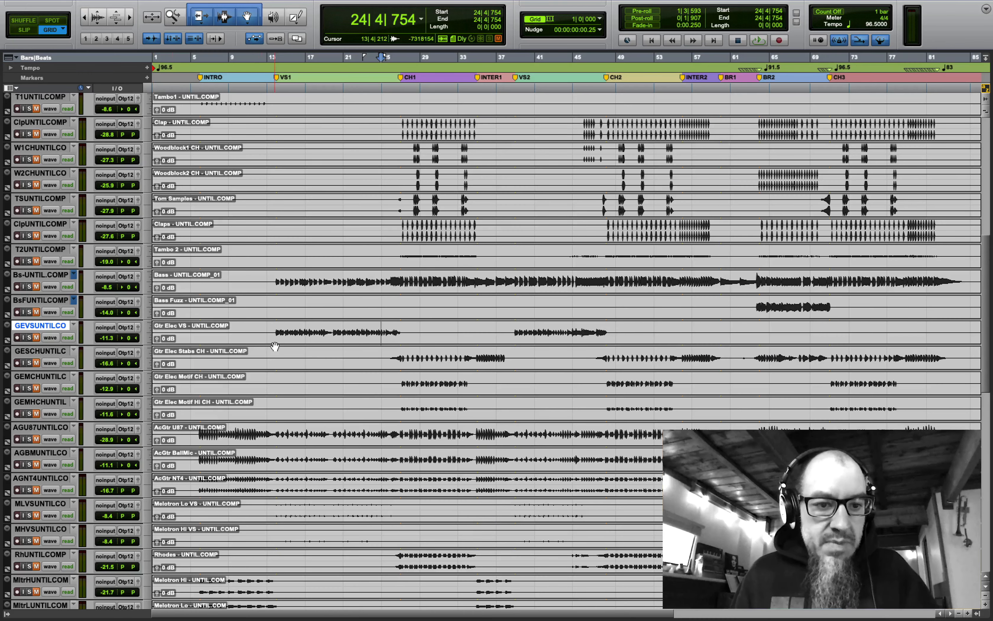
- Move AcGtr U87, AcGtr BallMic and AcGtr NT4 above the electric guitars, right after Bass Fuzz
{"action": "scroll", "coordinate": [275, 347], "scroll_direction": "down", "scroll_amount": 2}
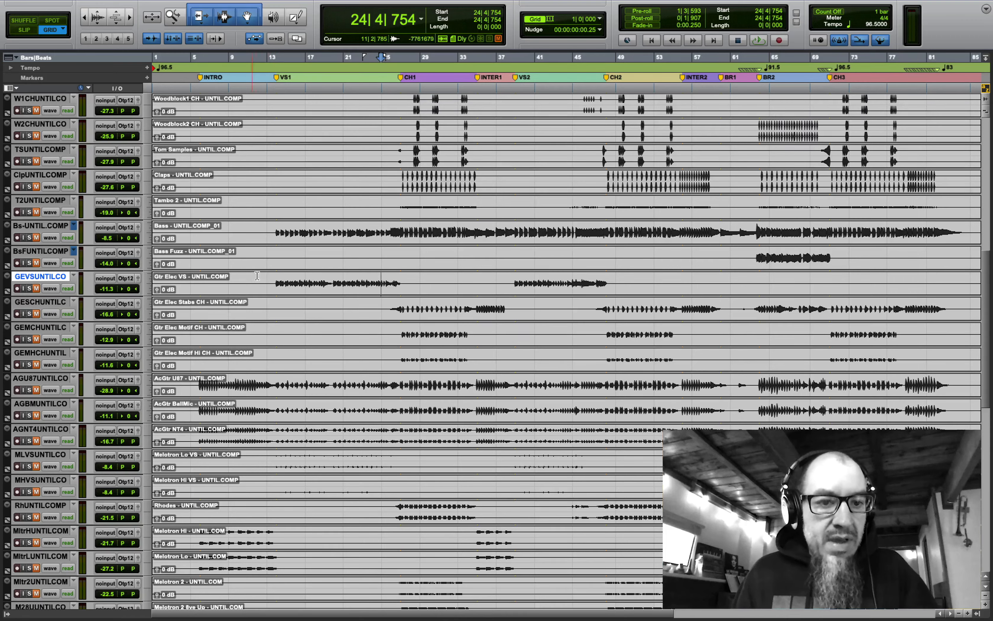
{"action": "left_click_drag", "start_coordinate": [271, 277], "coordinate": [555, 443]}
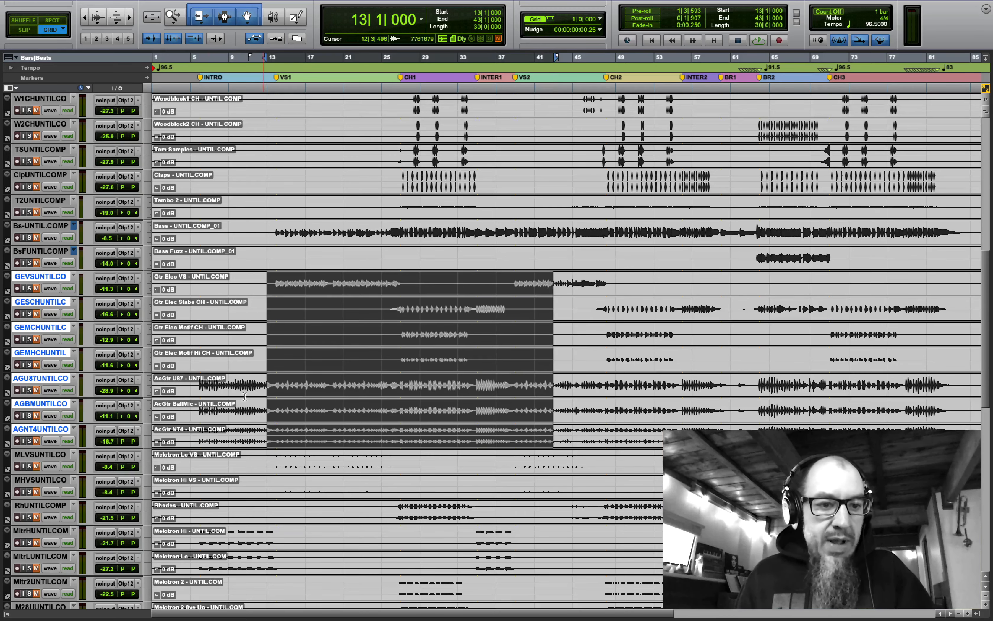
{"action": "left_click", "coordinate": [39, 455]}
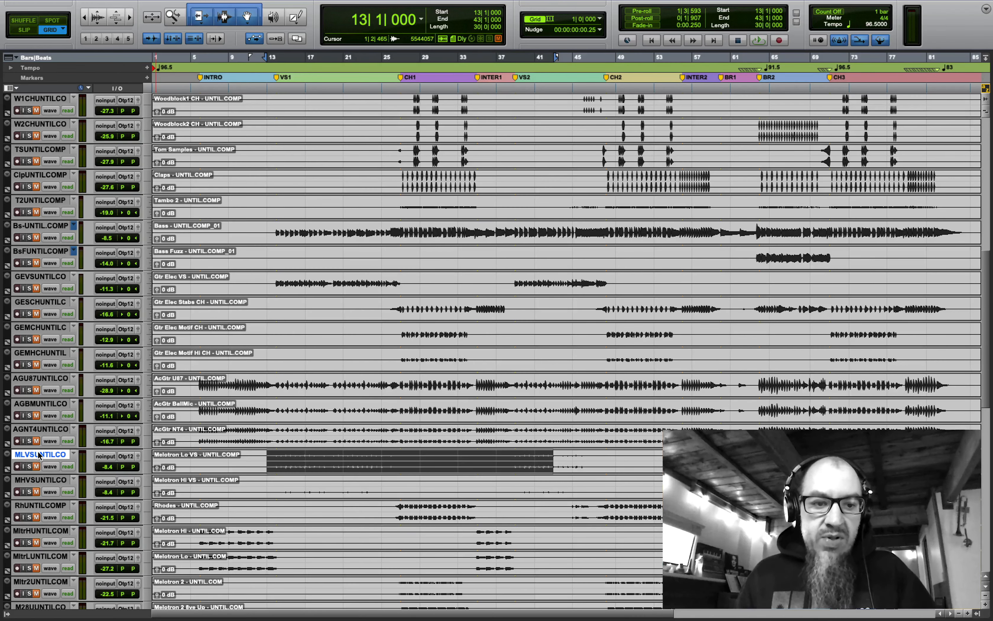
{"action": "left_click", "coordinate": [41, 429]}
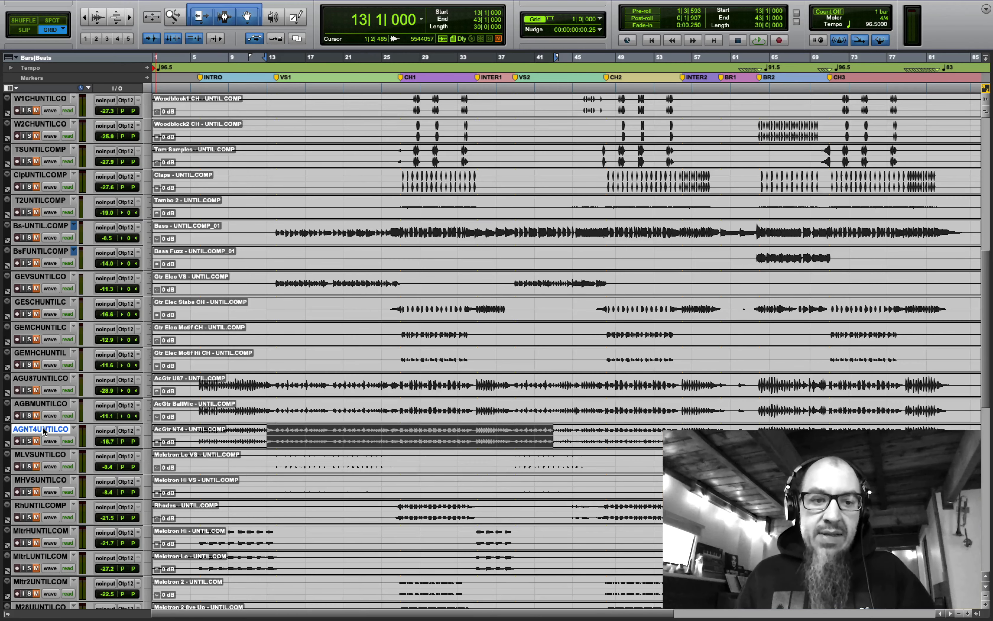
{"action": "left_click", "coordinate": [45, 407], "text": "shift"}
{"action": "left_click", "coordinate": [44, 380], "text": "shift"}
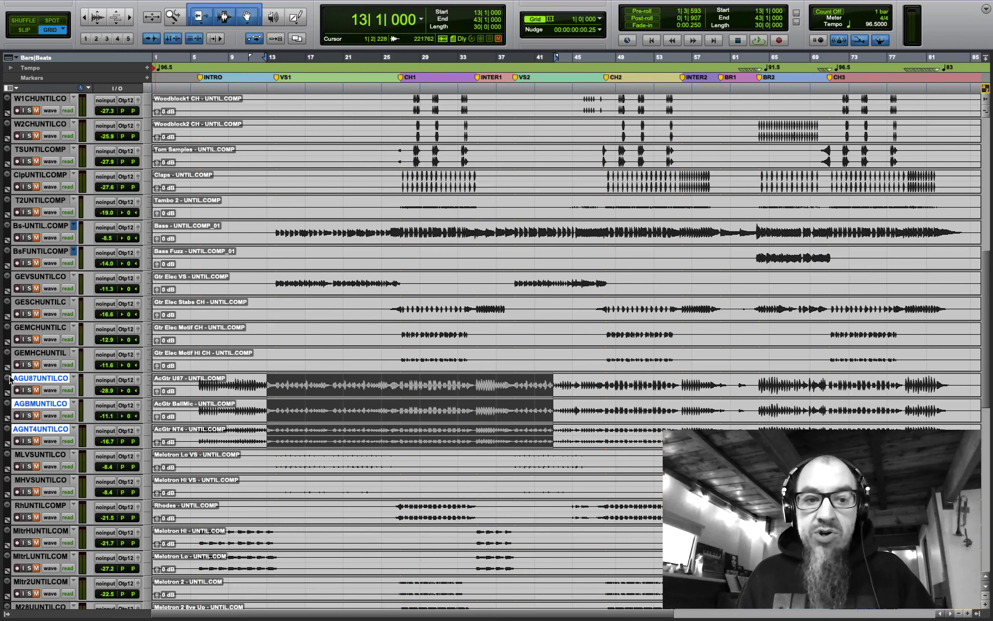
{"action": "left_click_drag", "start_coordinate": [31, 380], "coordinate": [38, 283]}
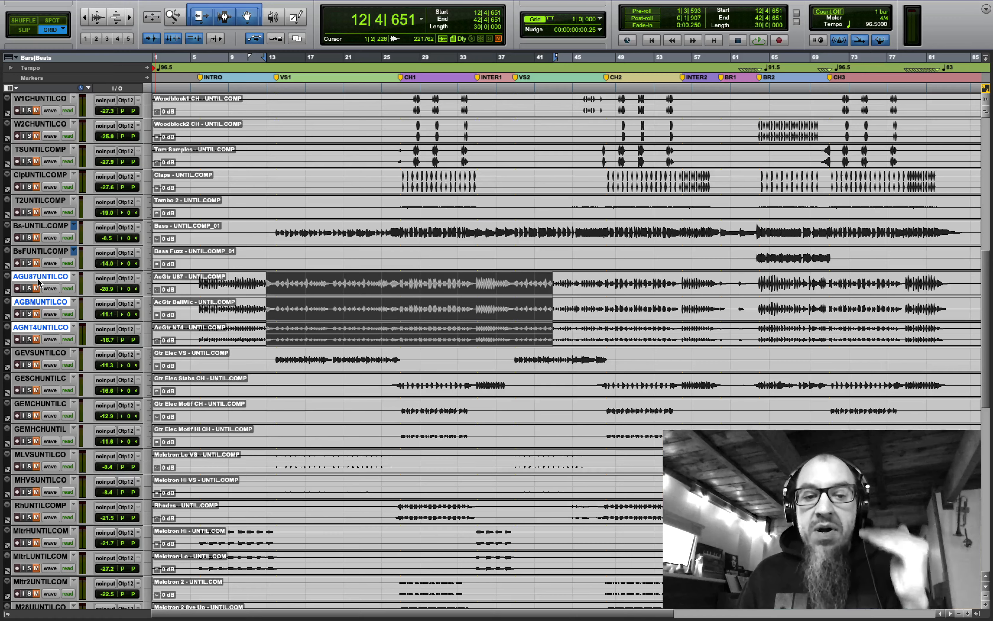
{"action": "left_click", "coordinate": [189, 357]}
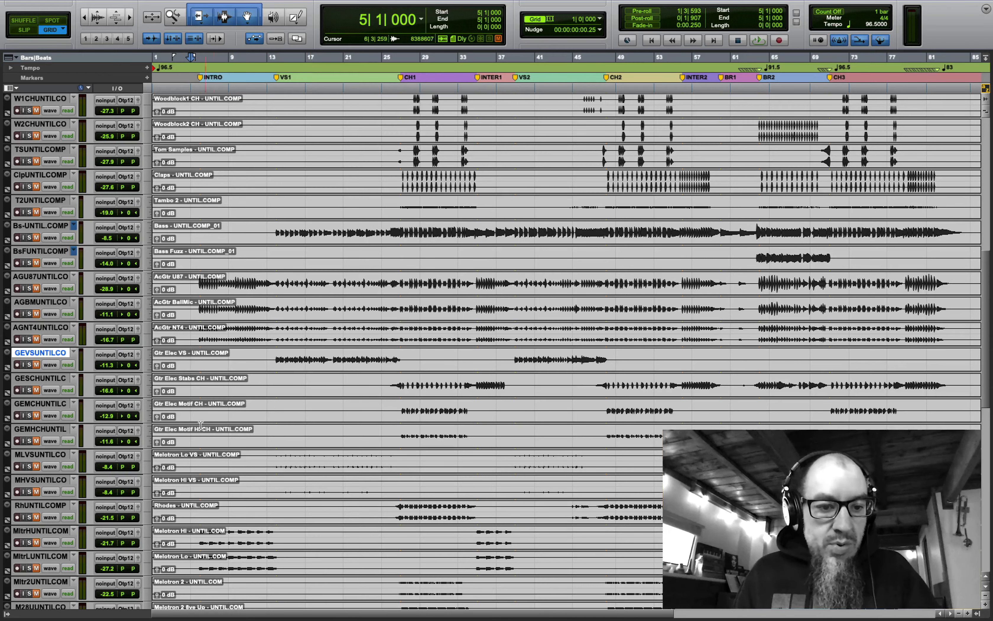
- Drag Melotron Hi and Melotron Lo together so they sit ahead of Melotron Lo VS and Hi VS
{"action": "left_click", "coordinate": [40, 455]}
{"action": "scroll", "coordinate": [407, 379], "scroll_direction": "down", "scroll_amount": 6}
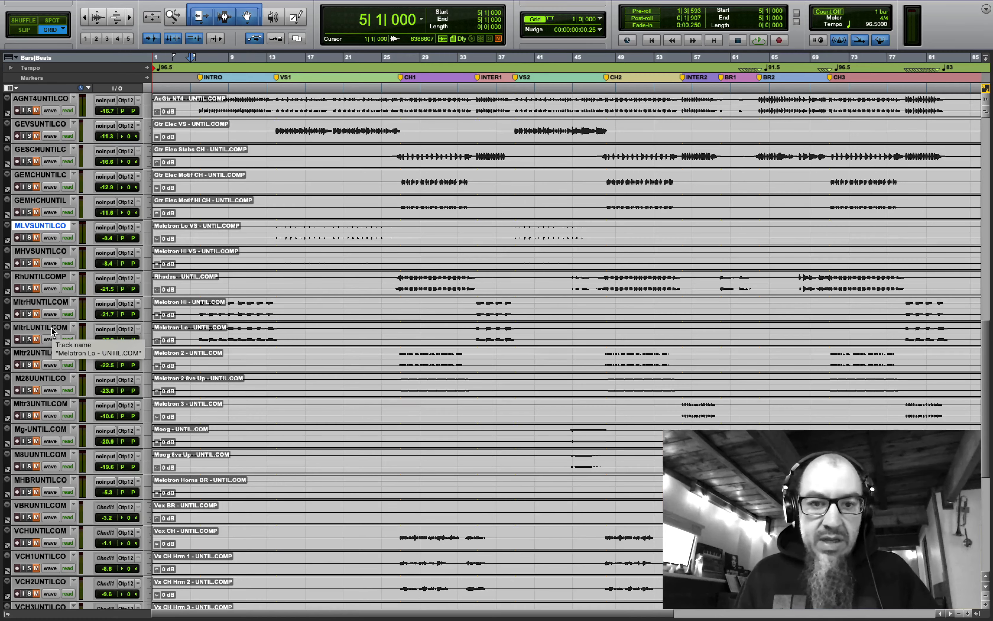
{"action": "left_click", "coordinate": [52, 327]}
{"action": "left_click", "coordinate": [45, 301], "text": "shift"}
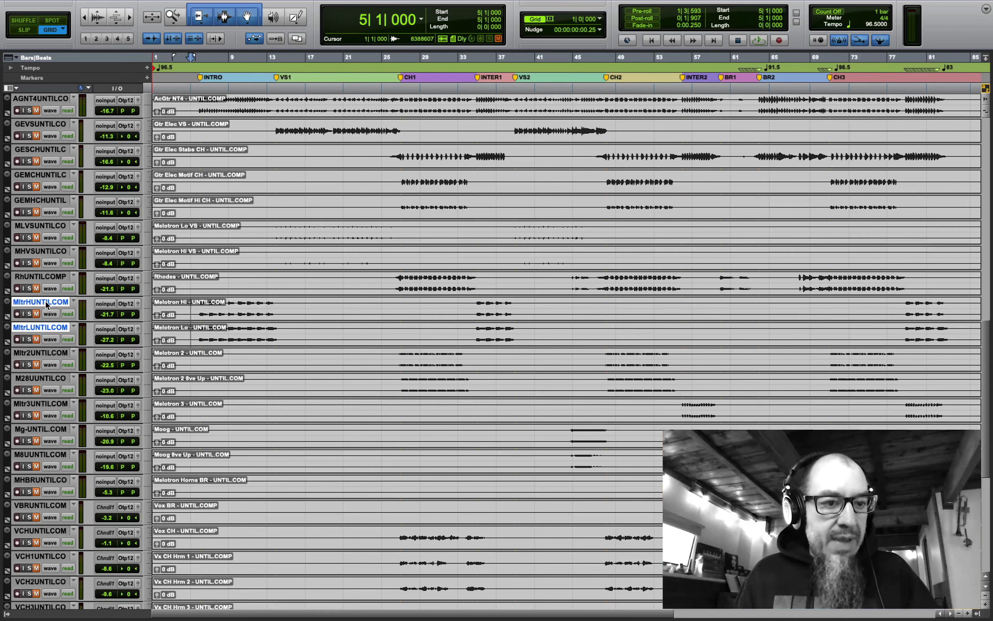
{"action": "left_click_drag", "start_coordinate": [46, 301], "coordinate": [60, 220]}
{"action": "scroll", "coordinate": [411, 339], "scroll_direction": "down", "scroll_amount": 4}
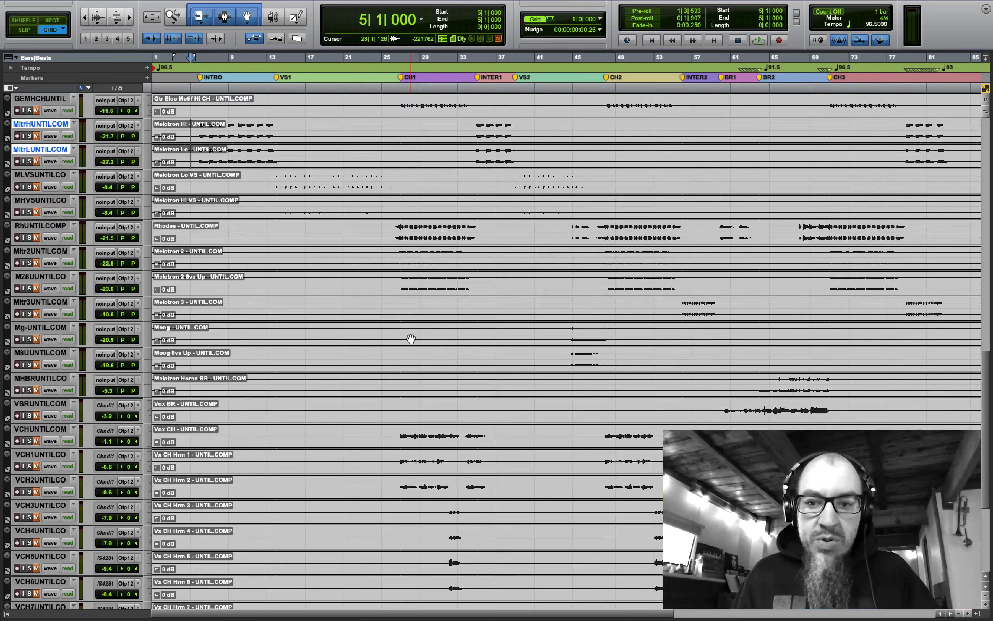
{"action": "scroll", "coordinate": [410, 339], "scroll_direction": "down", "scroll_amount": 8}
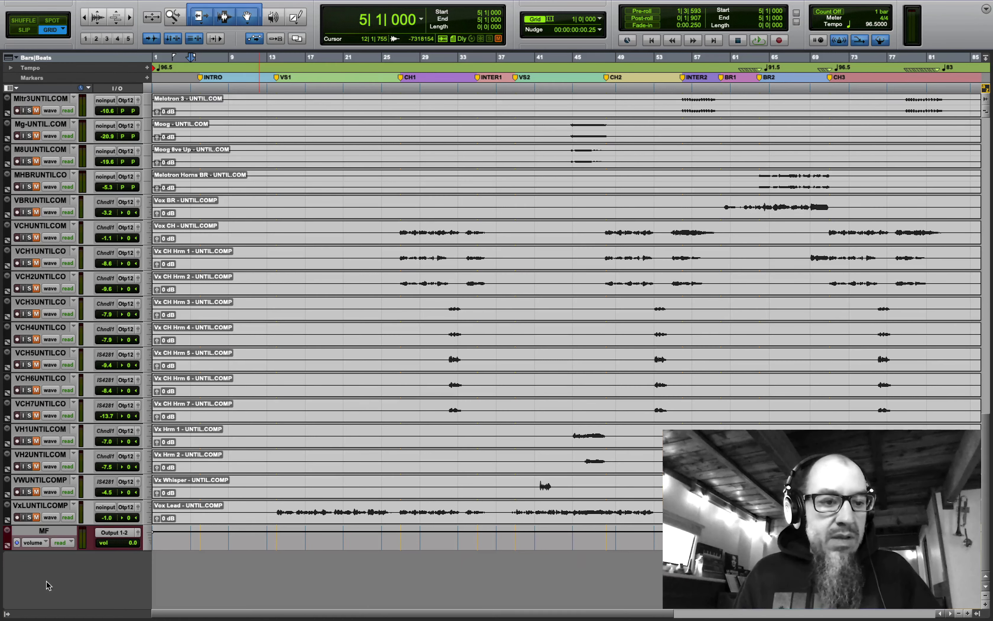
- Move Vox Lead to the top of the vocal tracks and place Vox BR below Vox CH
{"action": "left_click", "coordinate": [41, 506]}
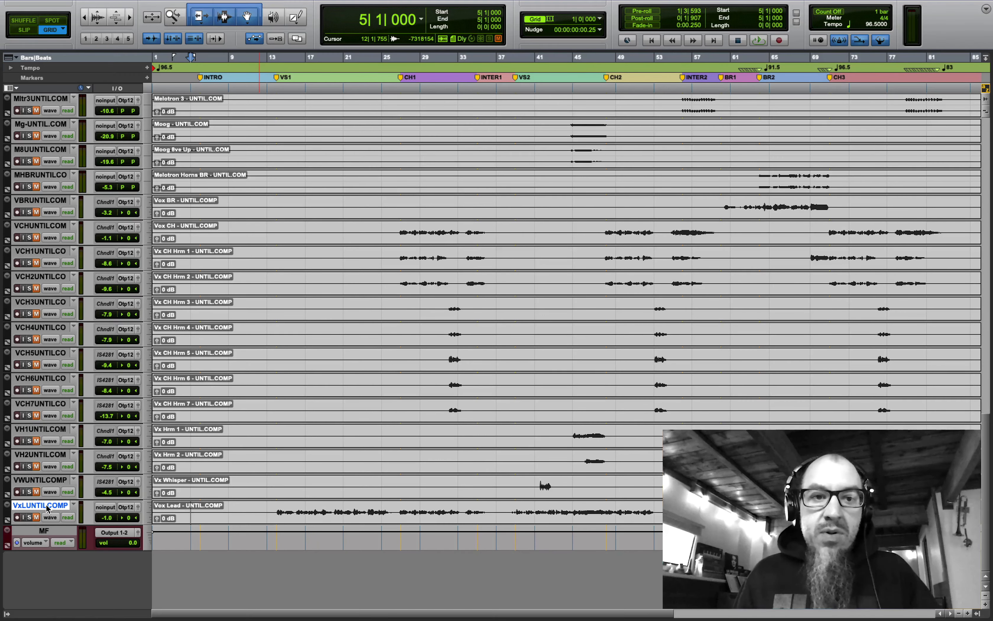
{"action": "left_click_drag", "start_coordinate": [46, 508], "coordinate": [73, 200]}
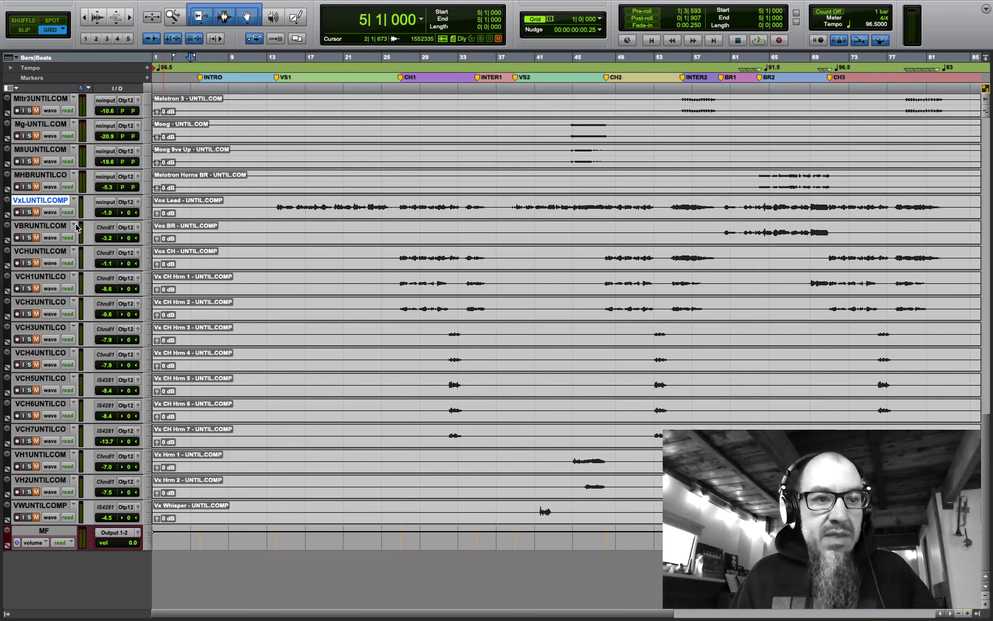
{"action": "left_click", "coordinate": [49, 226]}
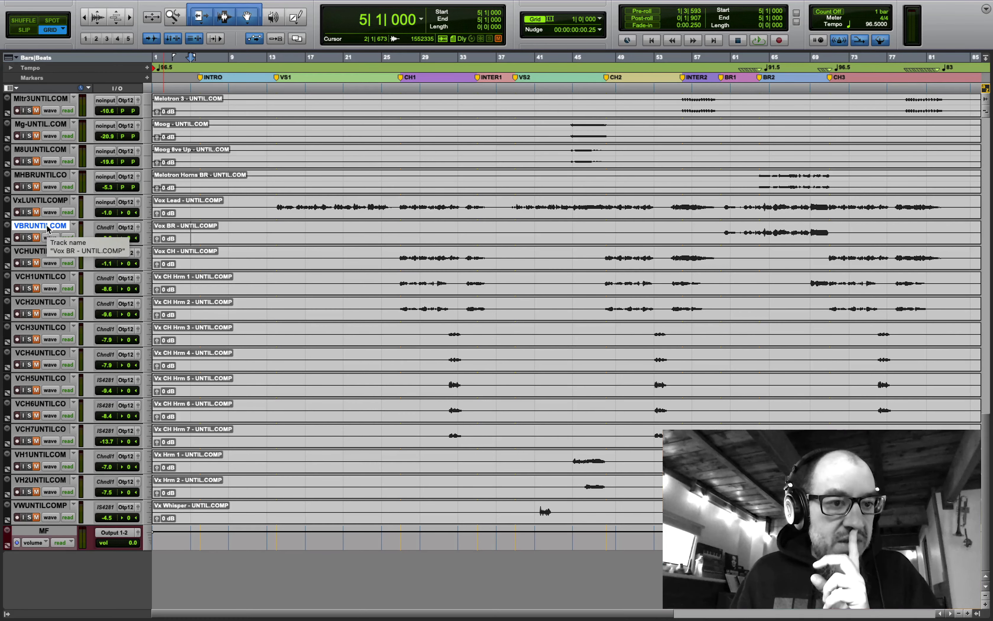
{"action": "left_click_drag", "start_coordinate": [47, 228], "coordinate": [45, 266]}
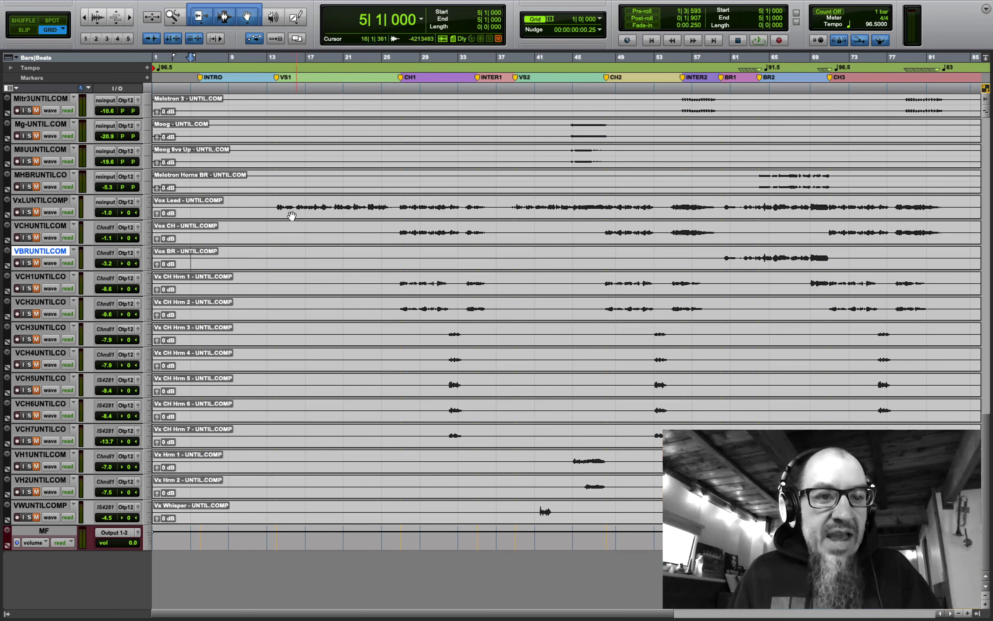
- Select bars 14–26 on Vox Lead, the Vox CH and Vox BR clips, and bars 27–49 on harmonies
{"action": "left_click_drag", "start_coordinate": [275, 204], "coordinate": [391, 206]}
{"action": "left_click", "coordinate": [417, 228]}
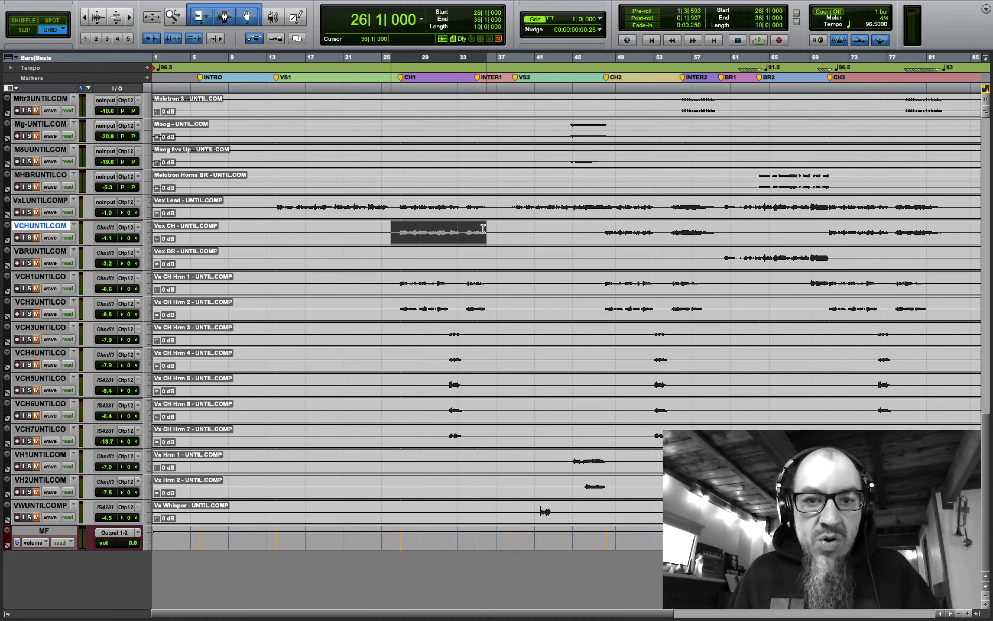
{"action": "left_click", "coordinate": [731, 263]}
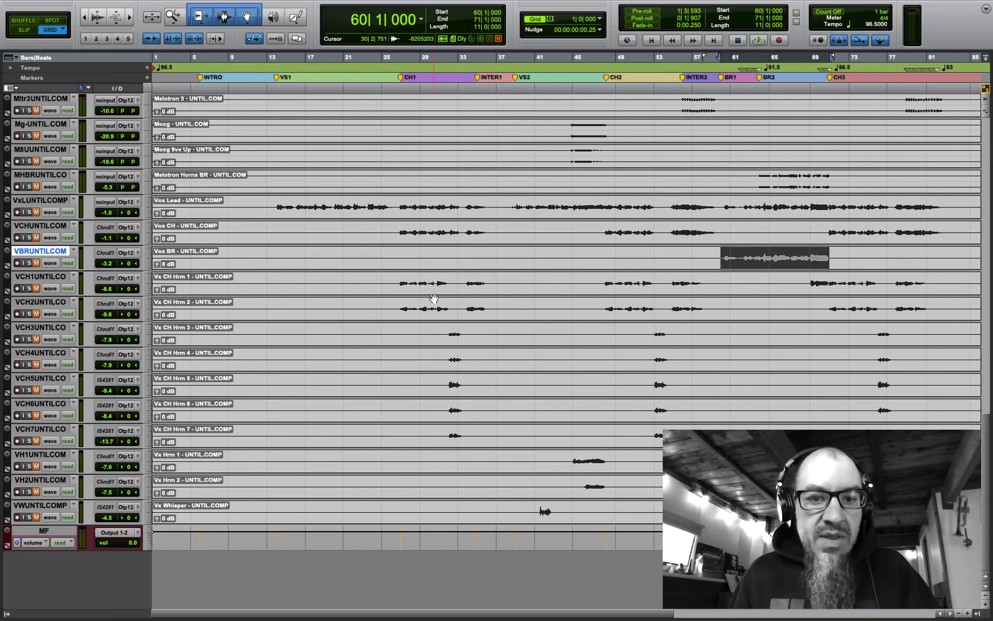
{"action": "left_click_drag", "start_coordinate": [400, 281], "coordinate": [616, 515]}
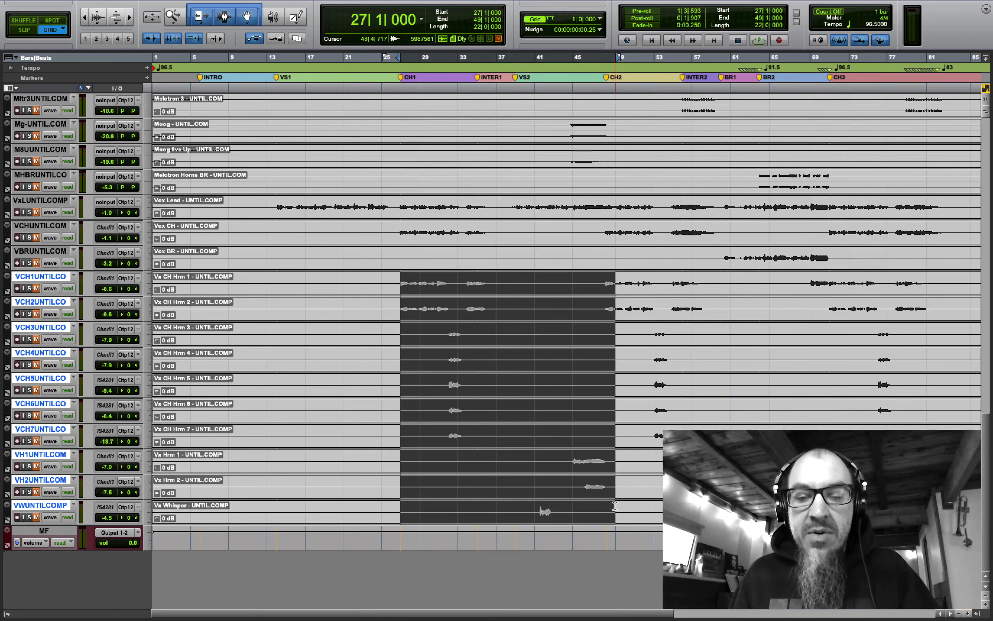
{"action": "scroll", "coordinate": [207, 123], "scroll_direction": "up", "scroll_amount": 10}
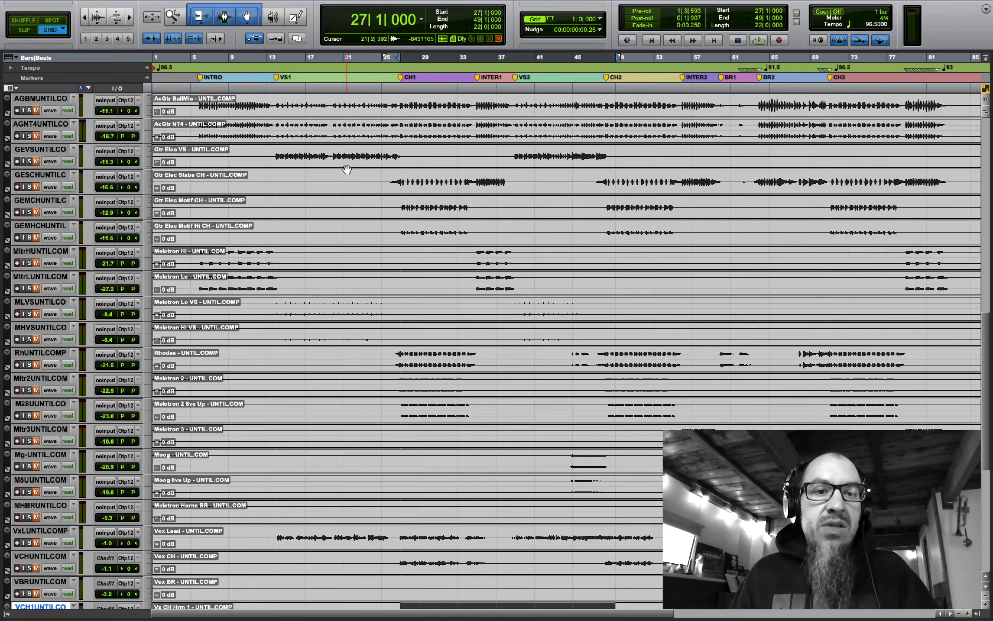
- From the top of the track list, set every track to a small height
{"action": "scroll", "coordinate": [346, 168], "scroll_direction": "up", "scroll_amount": 15}
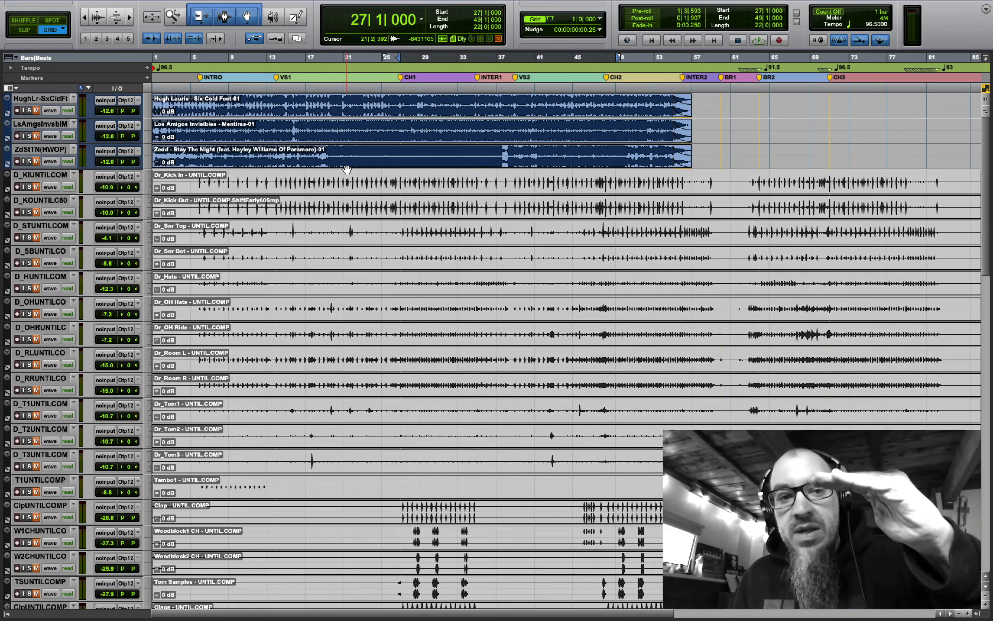
{"action": "left_click", "coordinate": [148, 187], "text": "alt"}
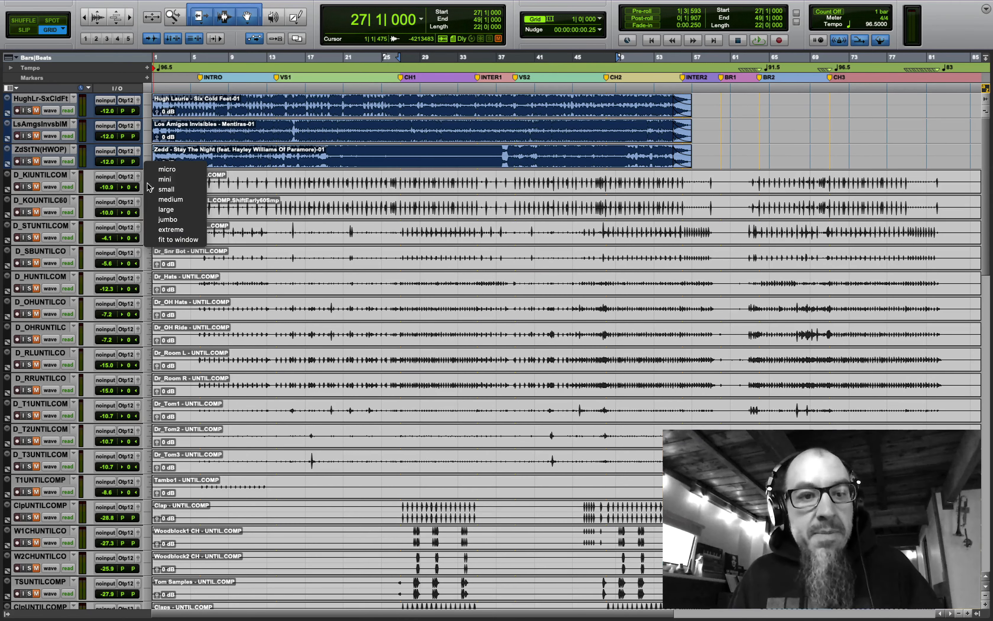
{"action": "left_click", "coordinate": [169, 239]}
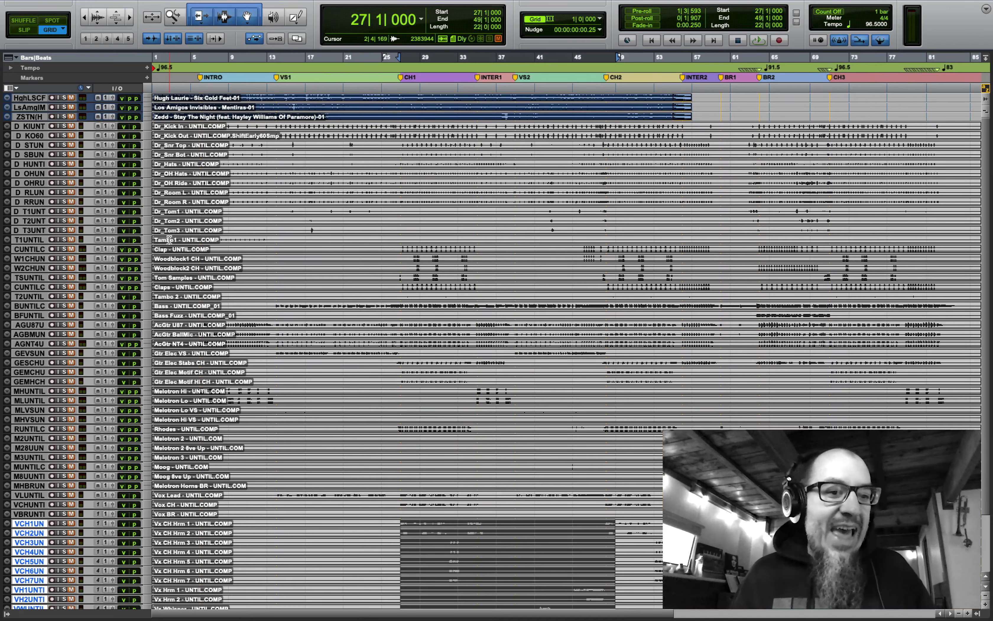
- Leave full screen, return to session start, and show the mix organization checklist beside the session
{"action": "mouse_move", "coordinate": [97, 3]}
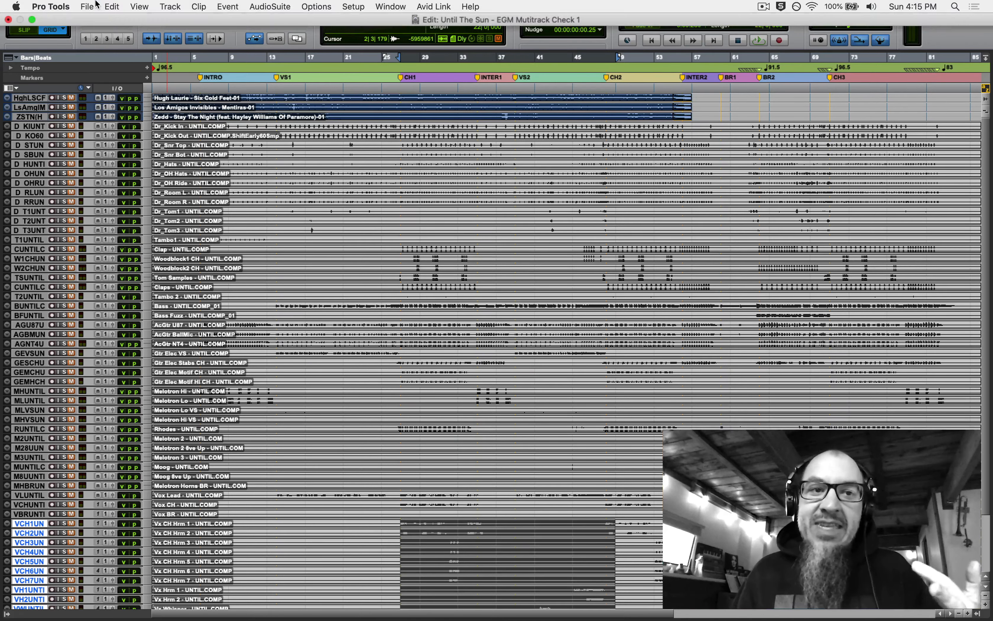
{"action": "left_click", "coordinate": [34, 21]}
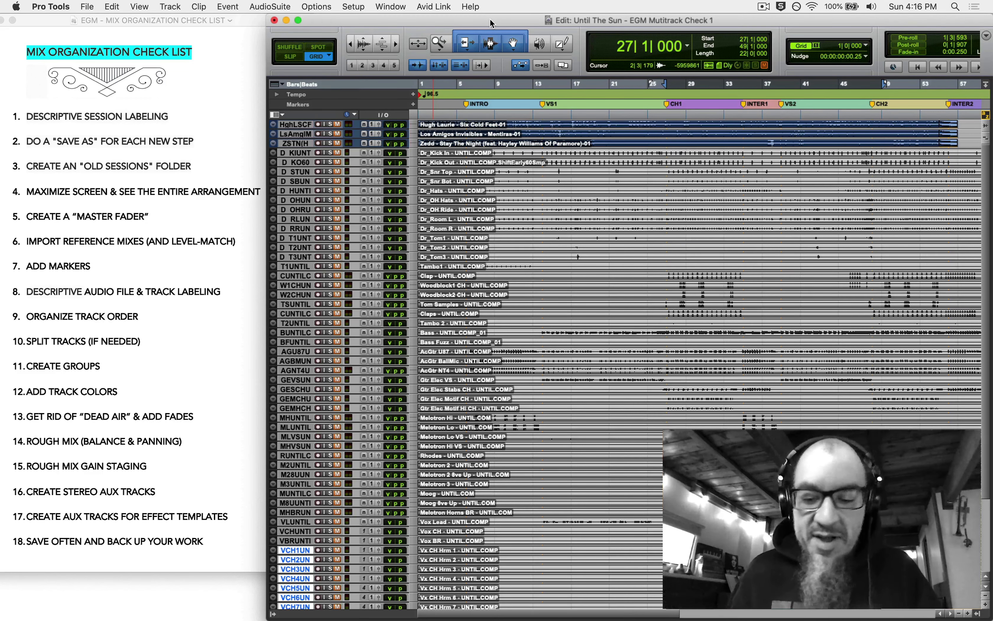
{"action": "key", "text": "Return"}
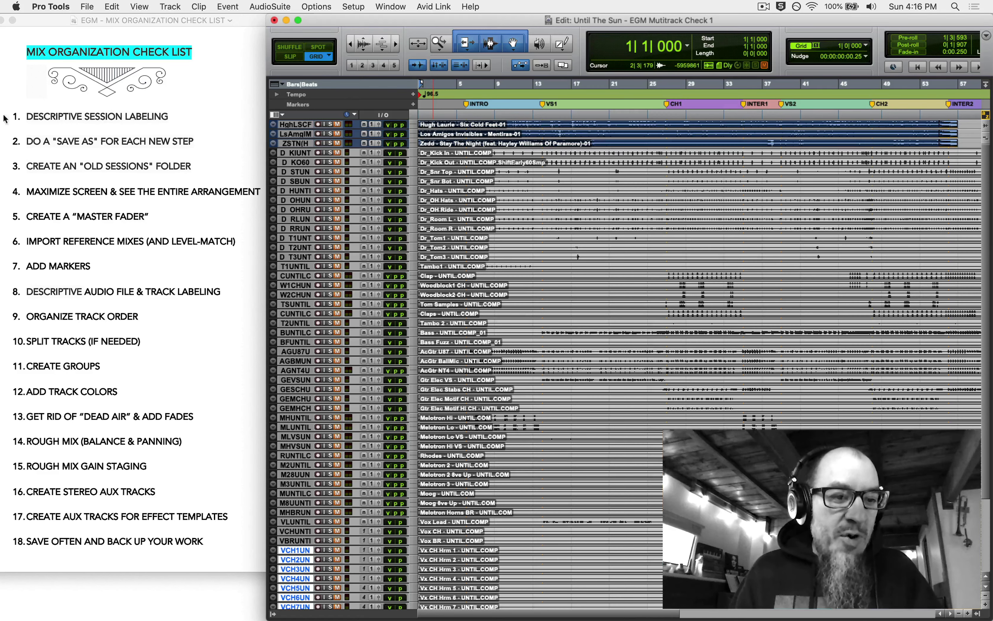
{"action": "left_click", "coordinate": [177, 306]}
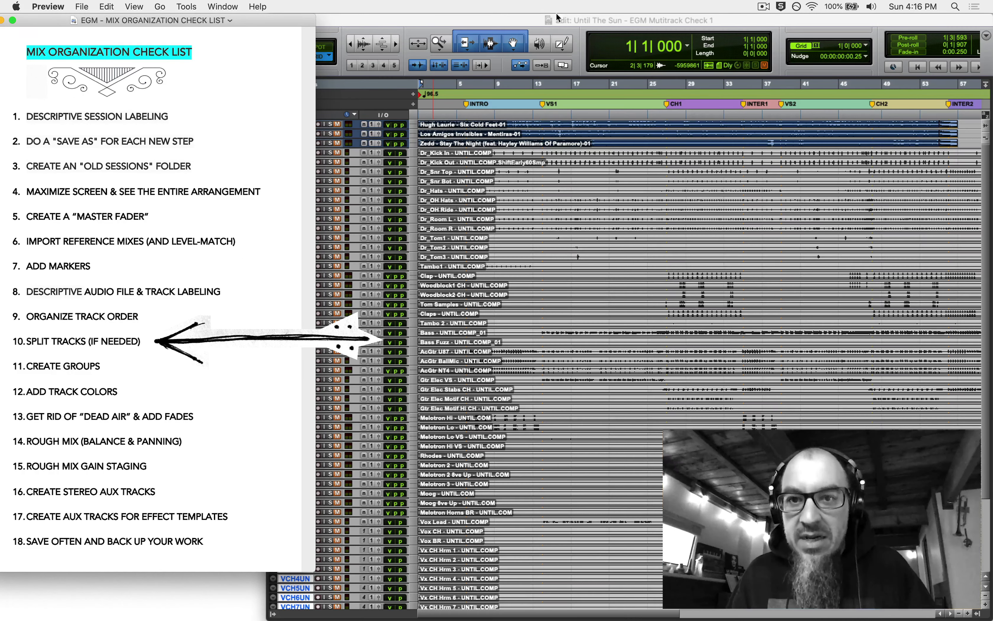
{"action": "left_click", "coordinate": [517, 20]}
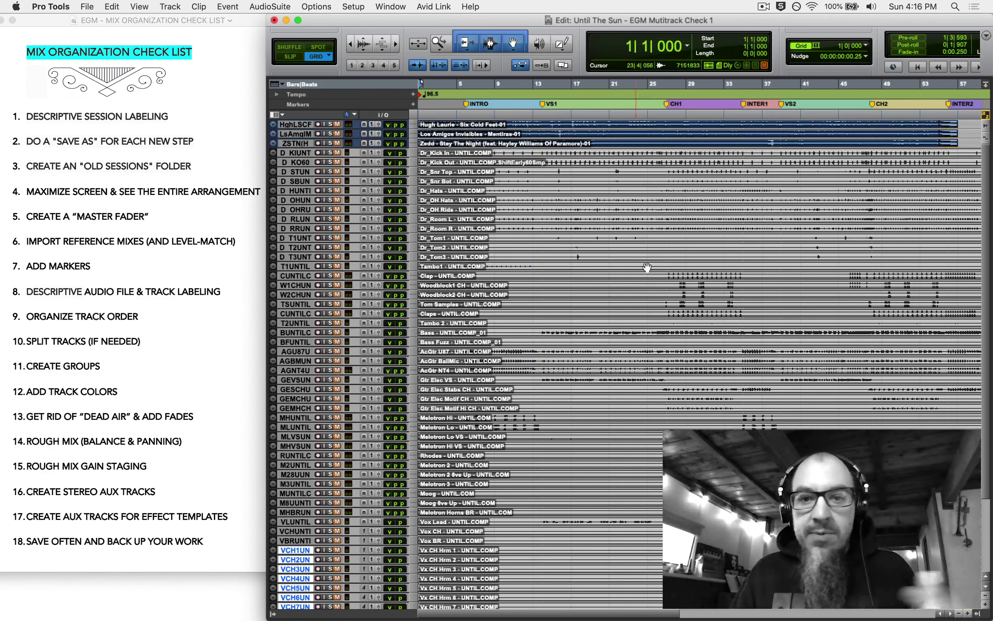
{"action": "scroll", "coordinate": [653, 282], "scroll_direction": "down", "scroll_amount": 5}
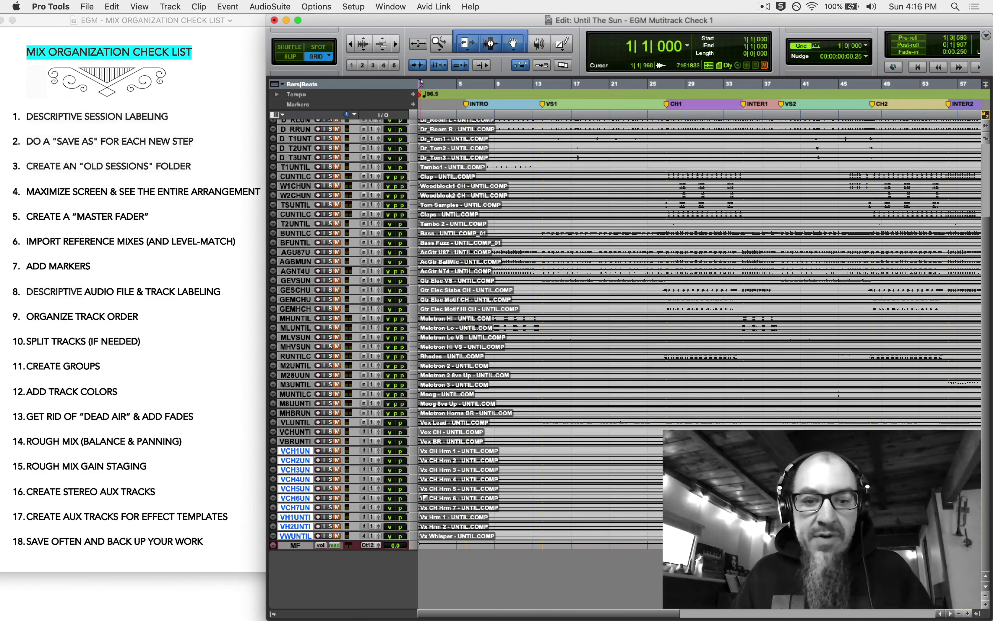
- Set the Vox Lead track to medium height and select its audio from bar 14 onward
{"action": "left_click", "coordinate": [416, 426]}
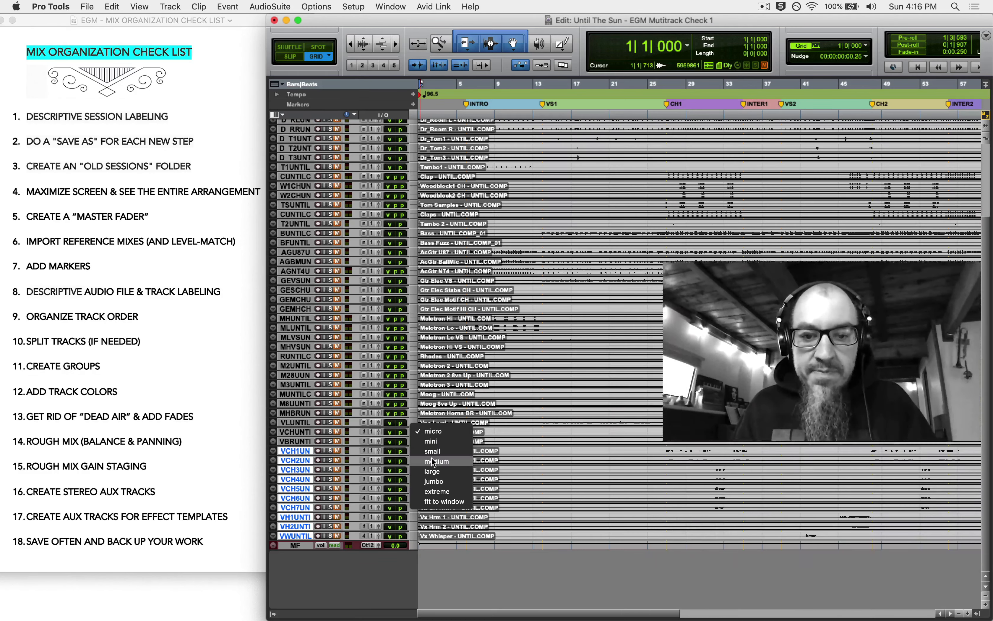
{"action": "left_click", "coordinate": [456, 500]}
{"action": "left_click", "coordinate": [542, 434]}
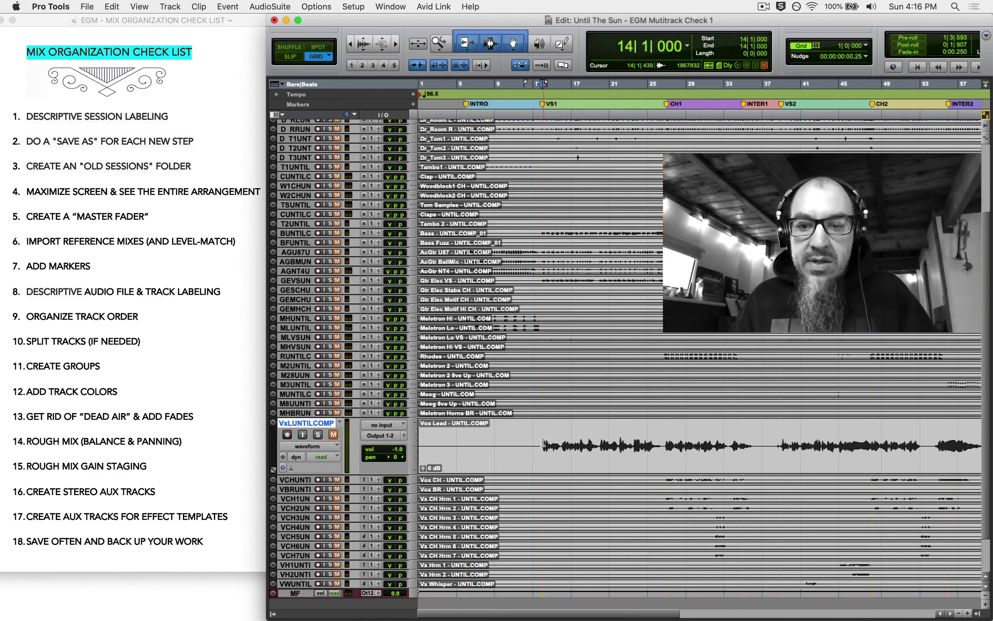
{"action": "left_click_drag", "start_coordinate": [543, 442], "coordinate": [985, 445]}
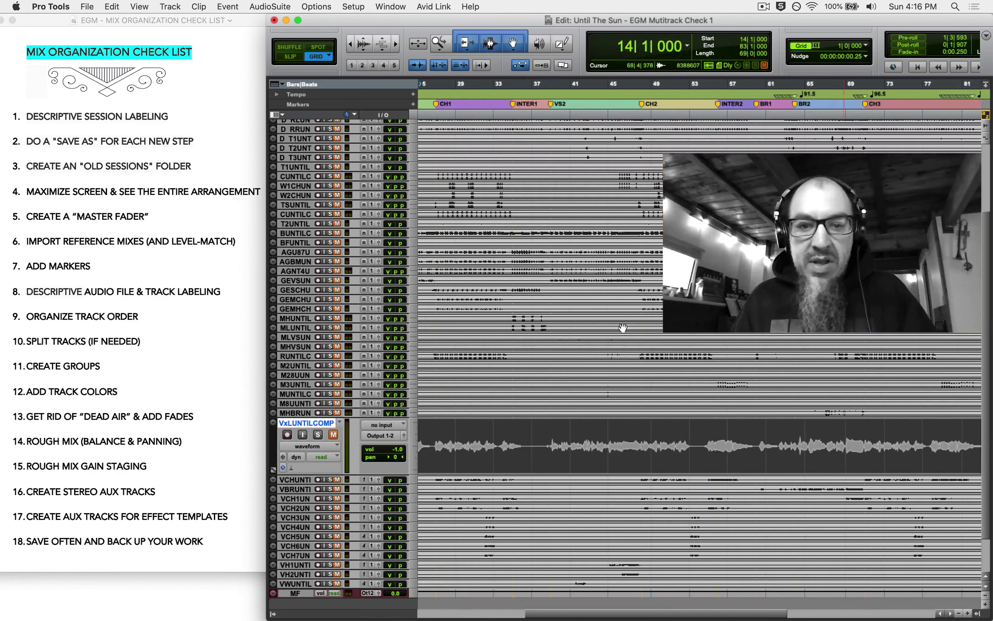
- Return the session to full screen and select the first verse, bars 14–27, on Vox Lead
{"action": "left_click", "coordinate": [299, 20]}
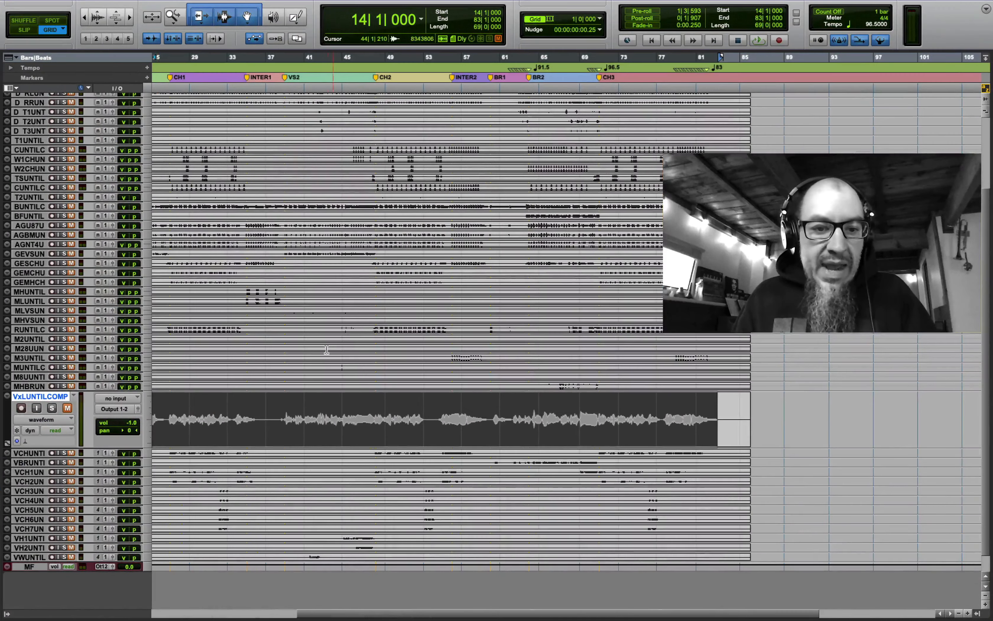
{"action": "key", "text": "Return"}
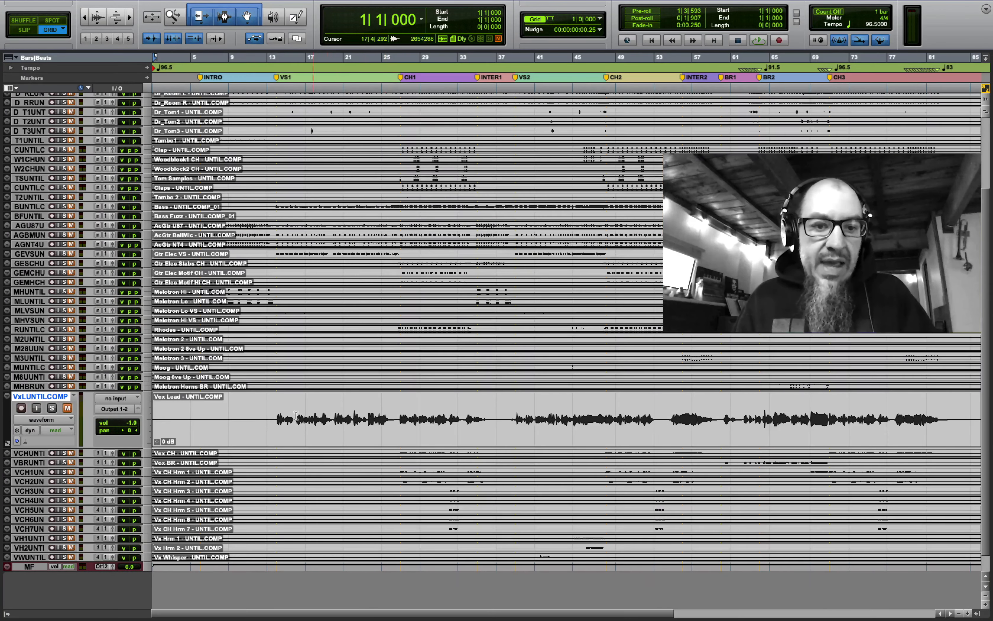
{"action": "left_click_drag", "start_coordinate": [275, 414], "coordinate": [397, 408]}
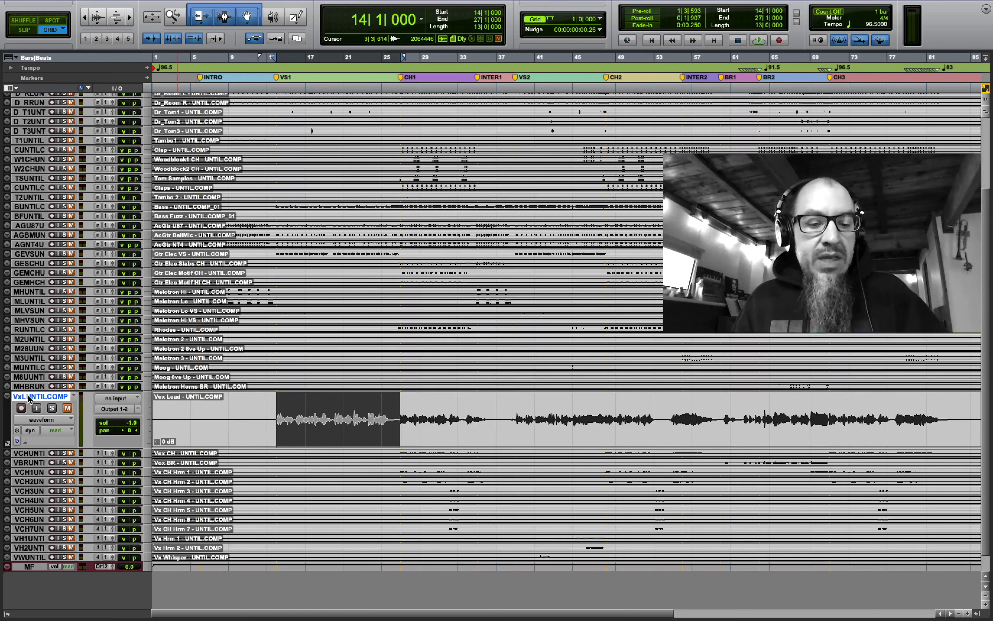
- Make 2 duplicates of Vox Lead, then select from bar 14 across the verse on the vocal tracks
{"action": "key", "text": "alt+shift+d"}
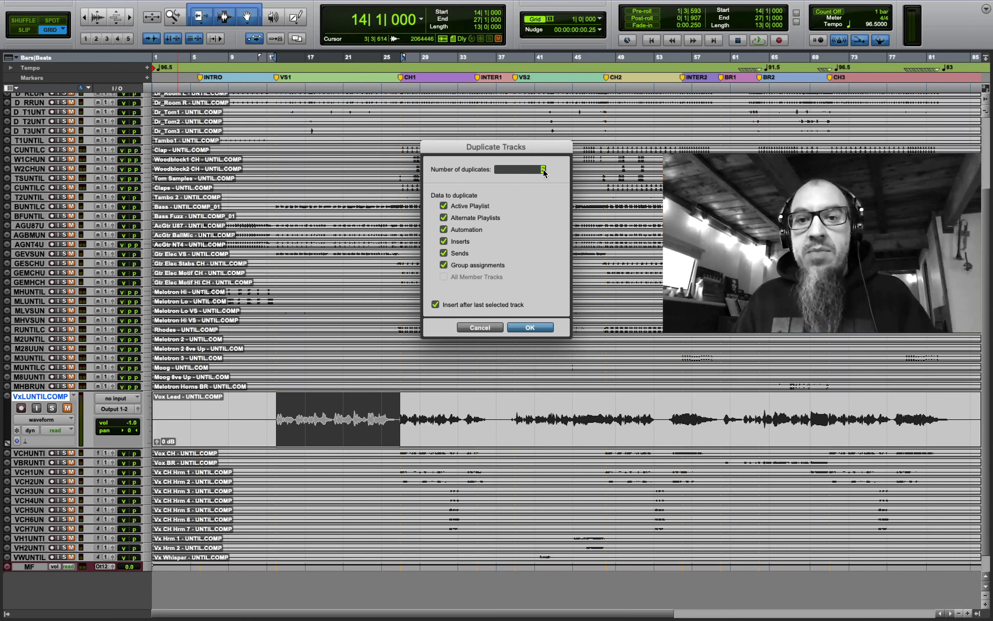
{"action": "left_click", "coordinate": [530, 327]}
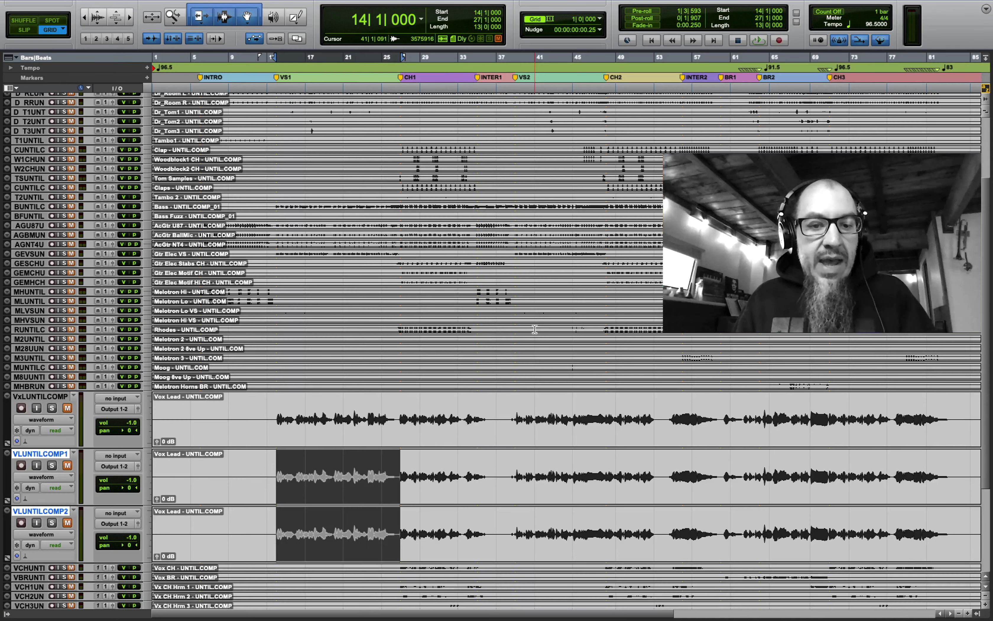
{"action": "double_click", "coordinate": [290, 423]}
{"action": "left_click", "coordinate": [268, 411]}
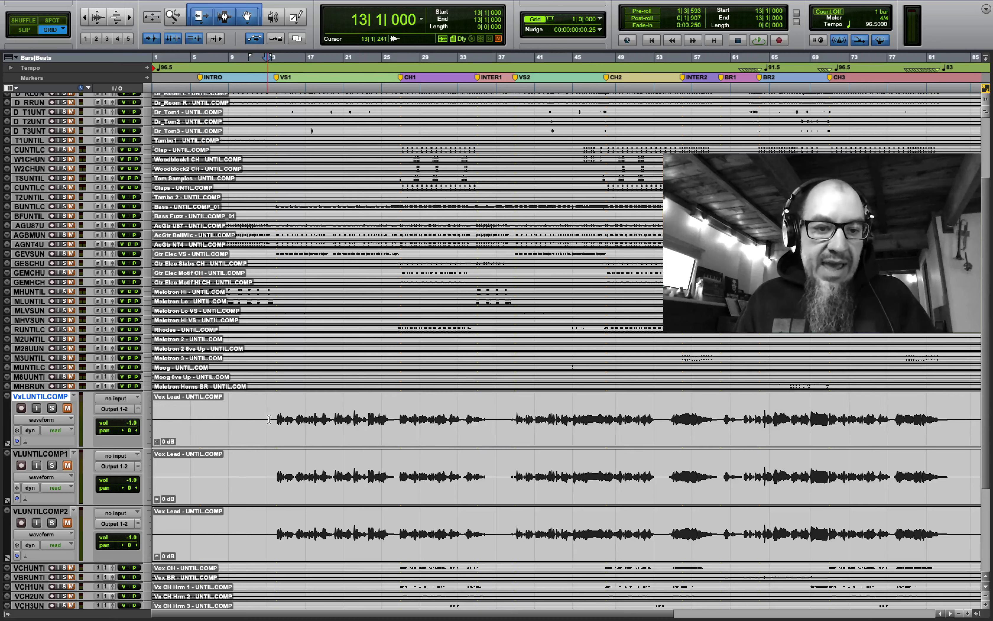
{"action": "left_click_drag", "start_coordinate": [274, 414], "coordinate": [398, 523]}
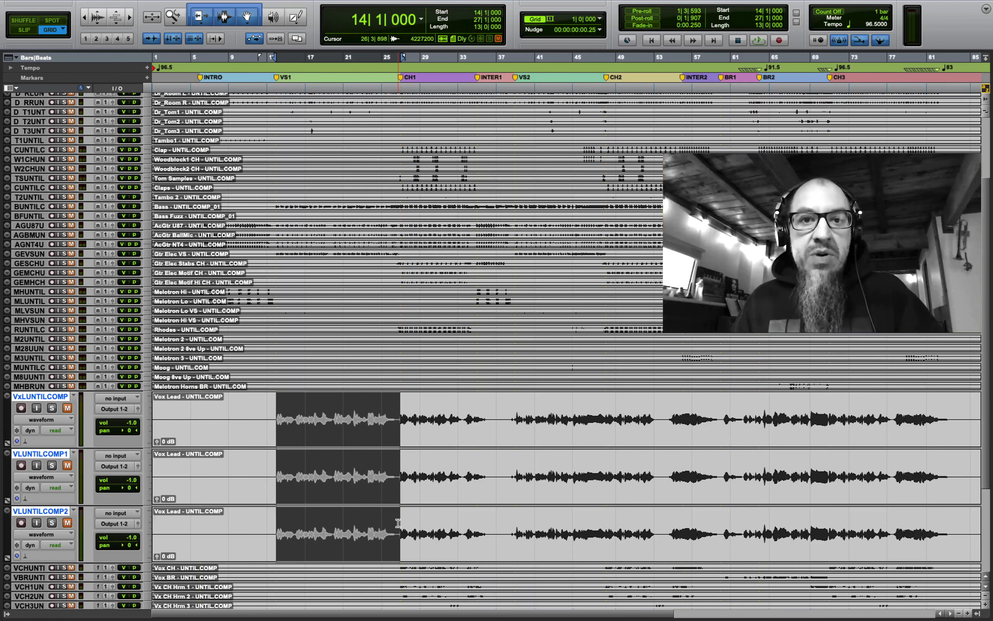
- Separate the three Vox Lead tracks at bars 14, 27, 35, 39, 48 and 60
{"action": "key", "text": "b"}
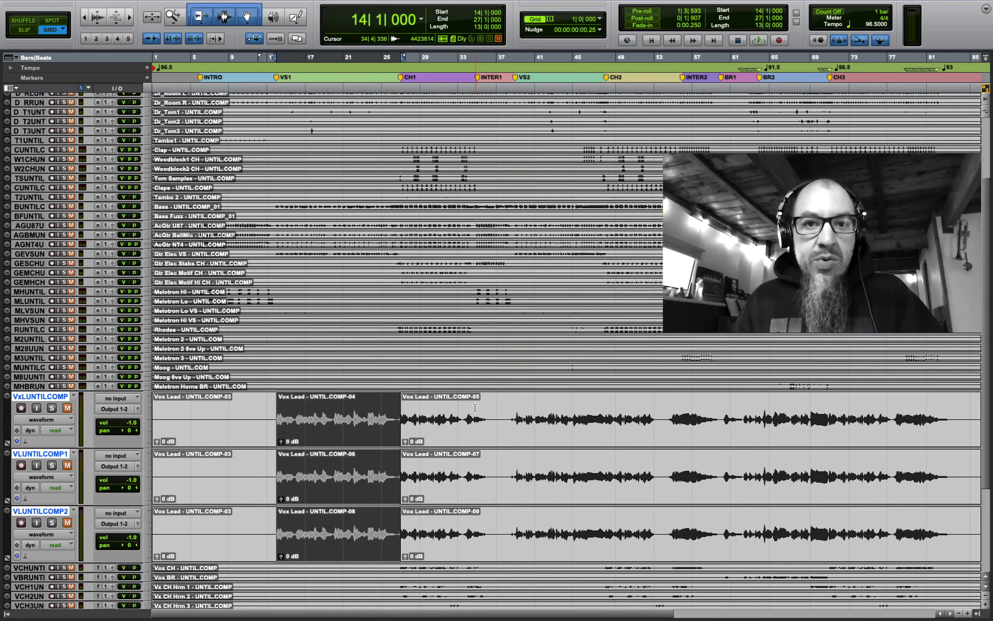
{"action": "left_click_drag", "start_coordinate": [474, 407], "coordinate": [515, 534]}
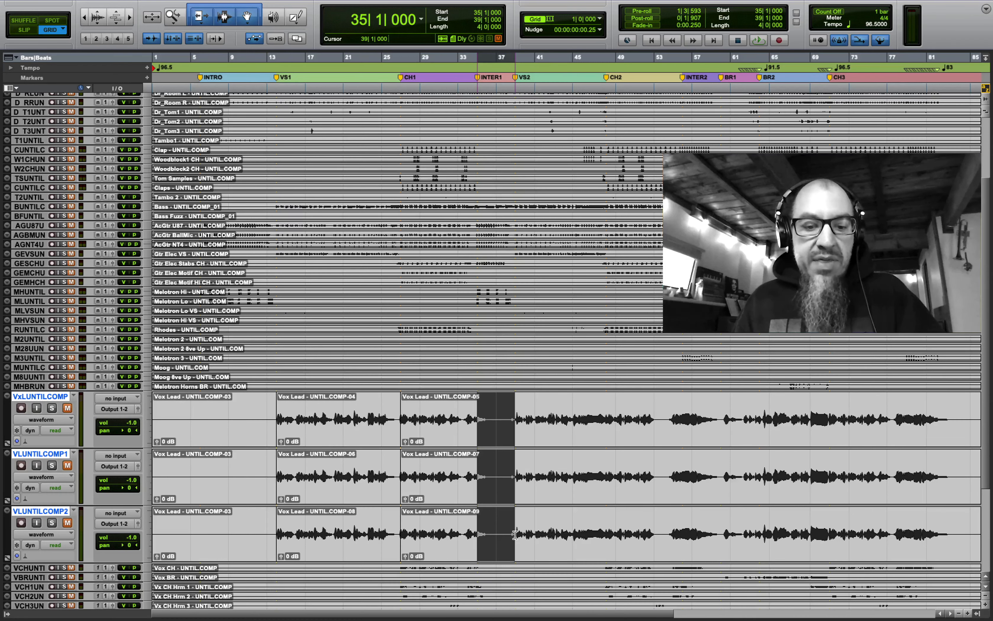
{"action": "left_click_drag", "start_coordinate": [514, 535], "coordinate": [515, 534]}
{"action": "key", "text": "super+e"}
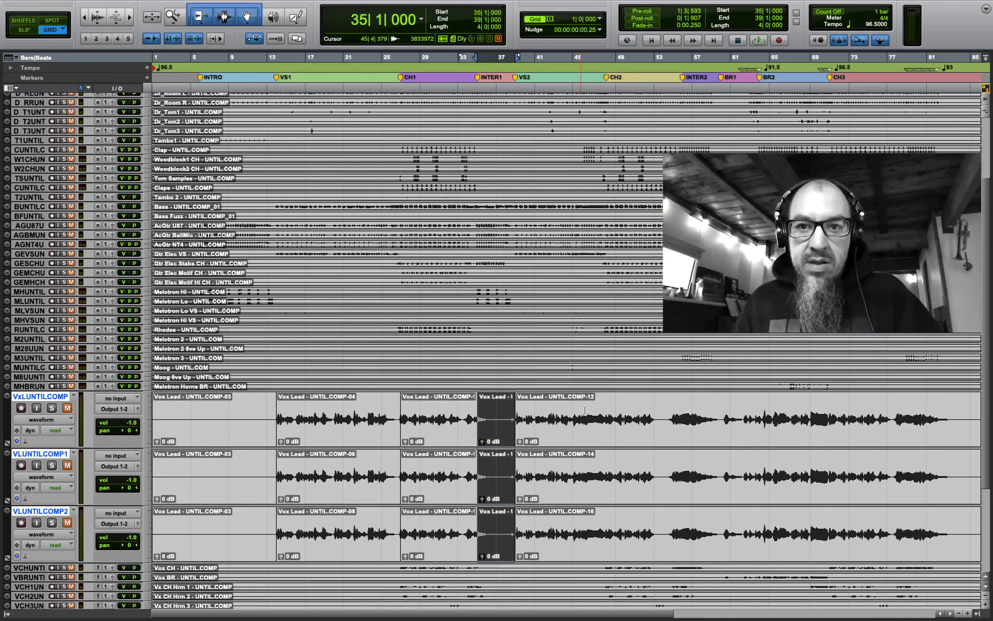
{"action": "left_click_drag", "start_coordinate": [607, 413], "coordinate": [719, 564]}
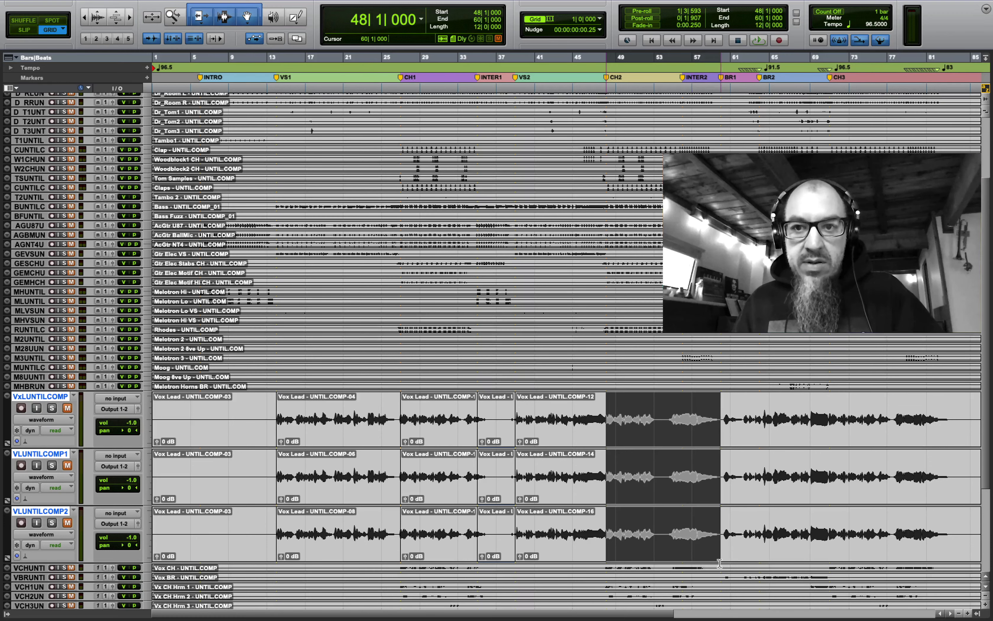
{"action": "key", "text": "b"}
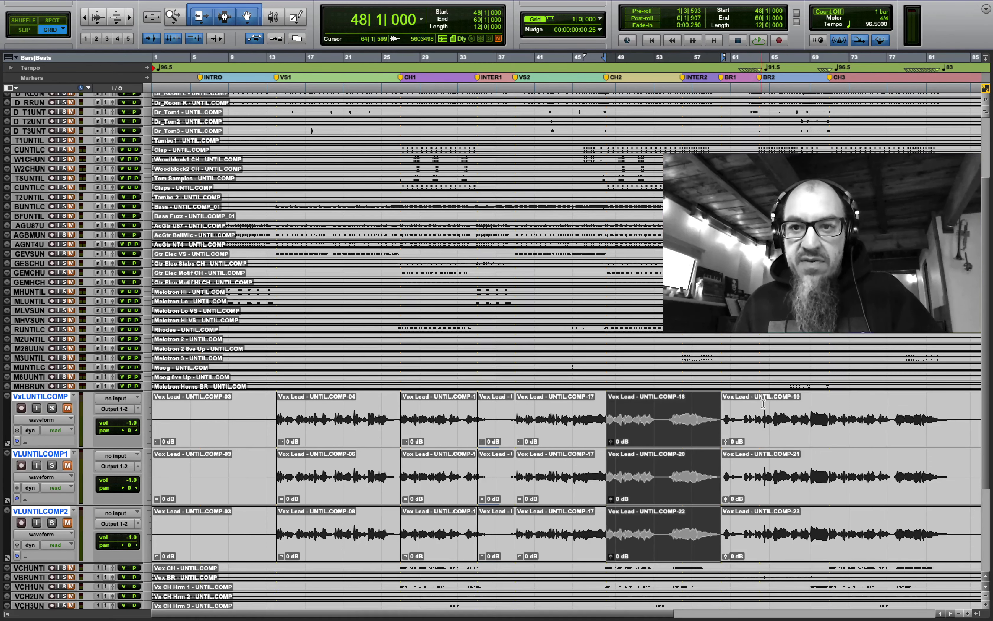
- Place the edit point at bar 71 across all three Vox Lead tracks
{"action": "left_click", "coordinate": [824, 406]}
{"action": "left_click", "coordinate": [826, 412]}
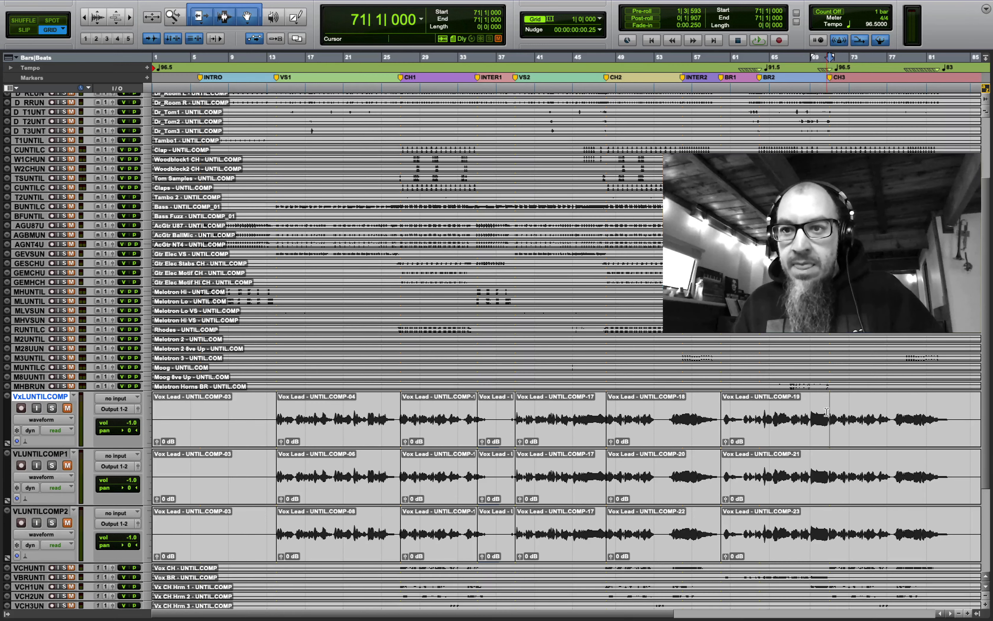
{"action": "left_click", "coordinate": [829, 472], "text": "shift"}
{"action": "left_click", "coordinate": [829, 527], "text": "shift"}
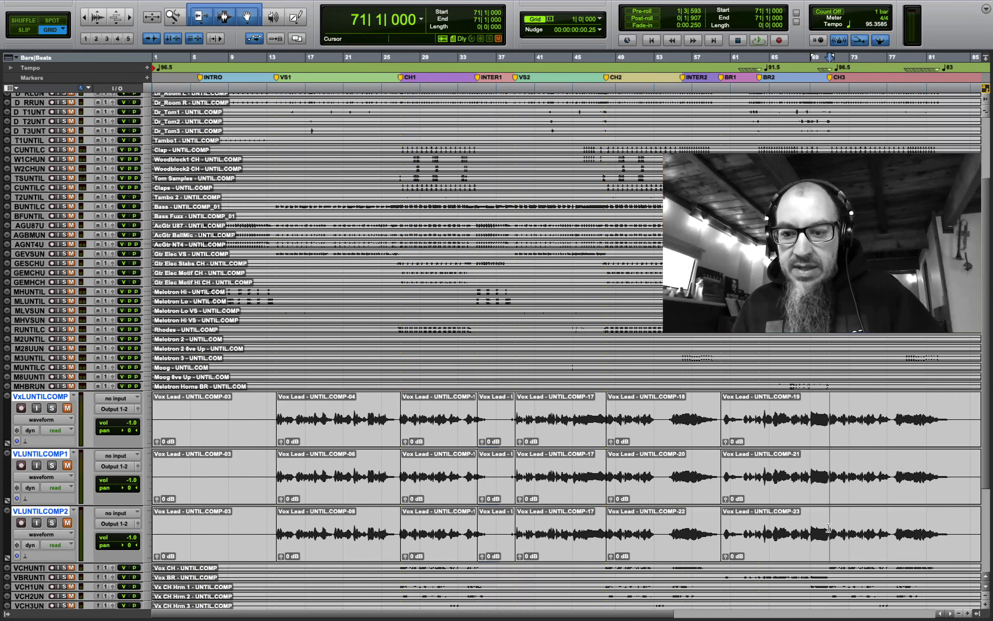
{"action": "key", "text": "b"}
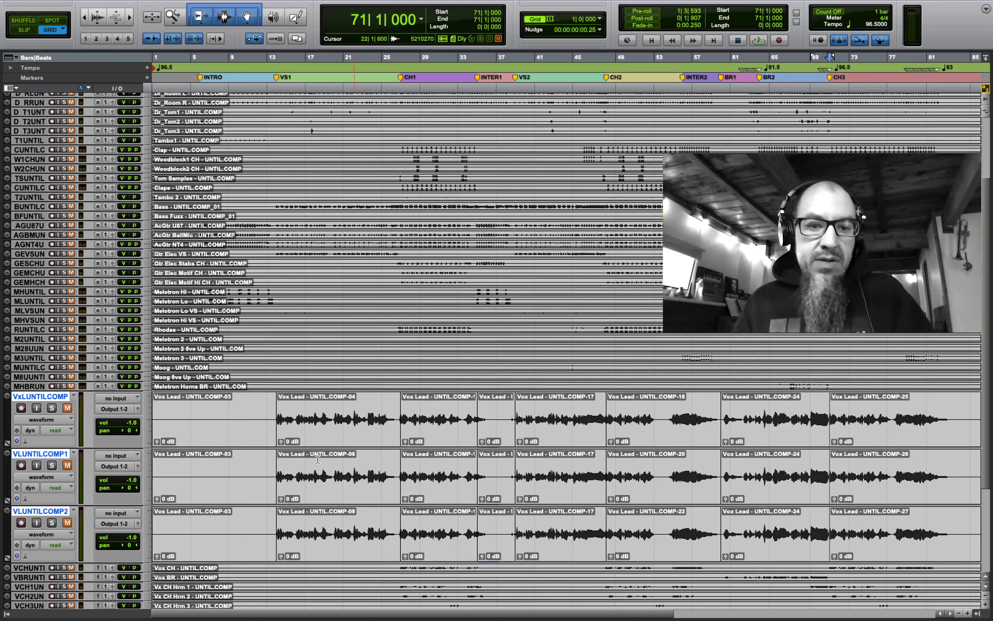
{"action": "left_click", "coordinate": [244, 410]}
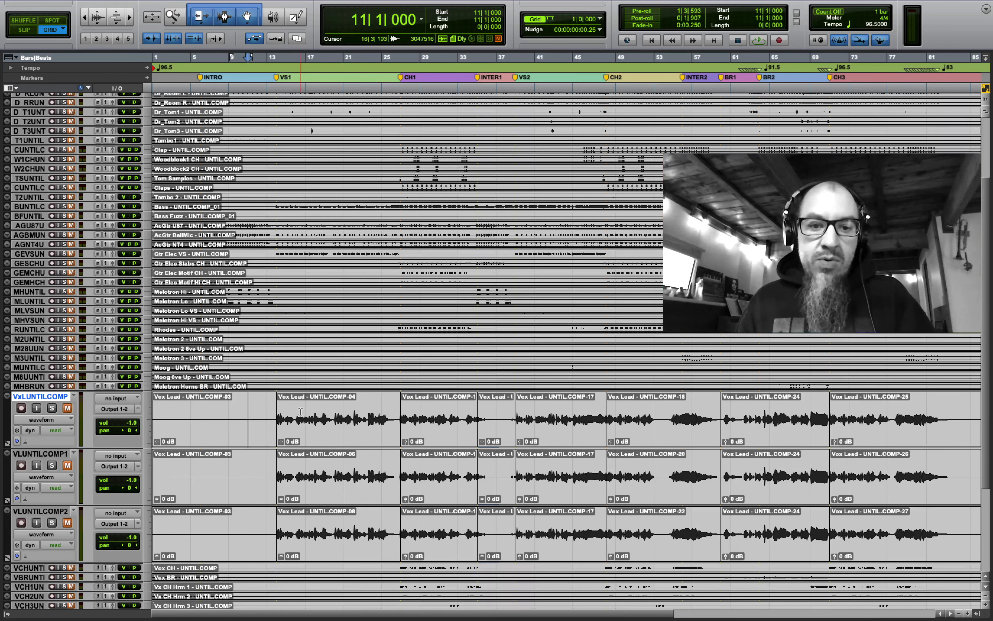
{"action": "left_click", "coordinate": [352, 495]}
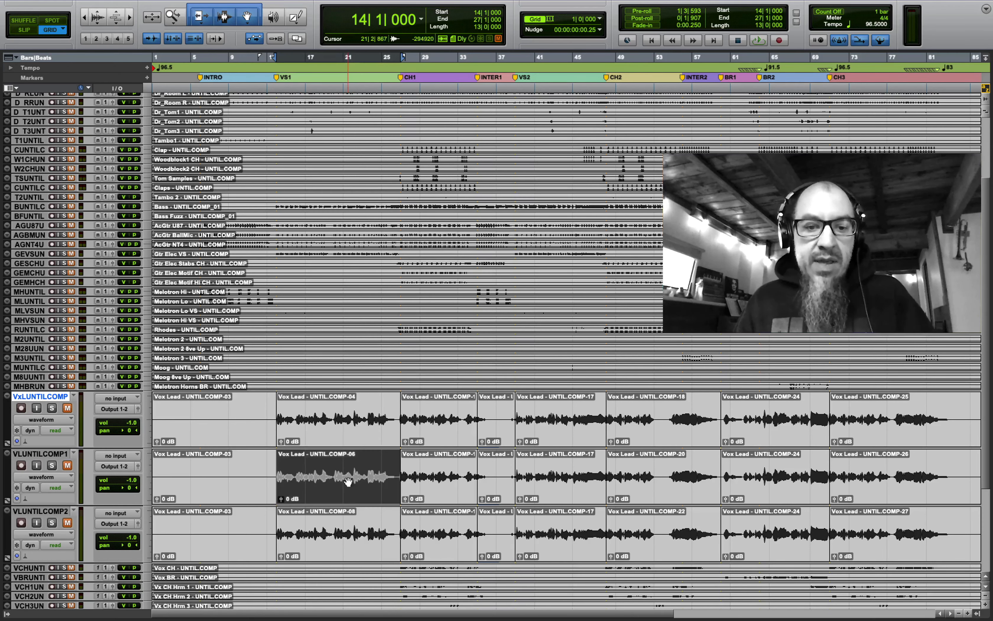
{"action": "left_click", "coordinate": [340, 544], "text": "shift"}
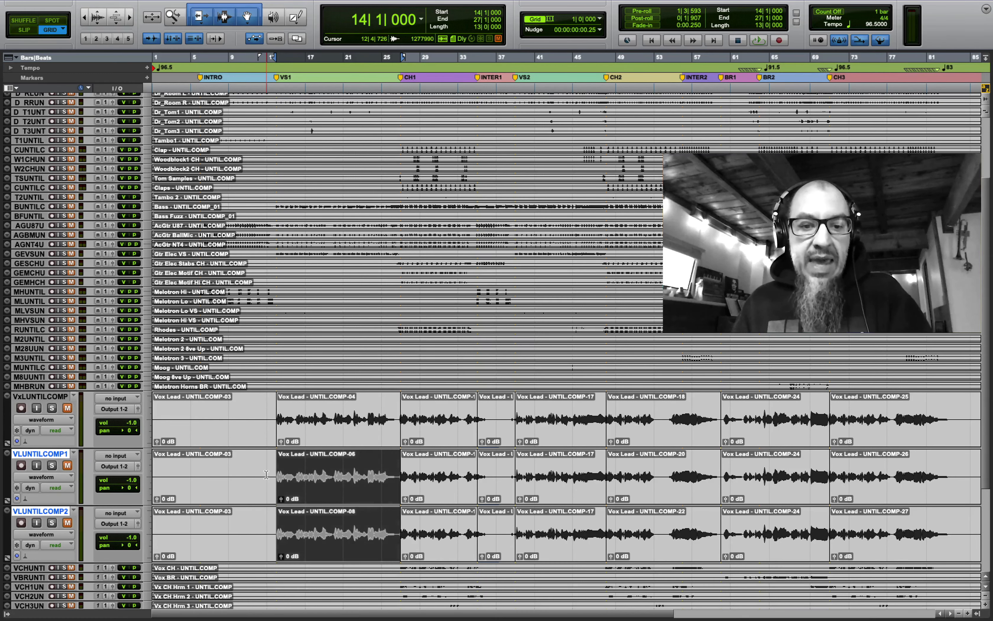
{"action": "left_click", "coordinate": [257, 467]}
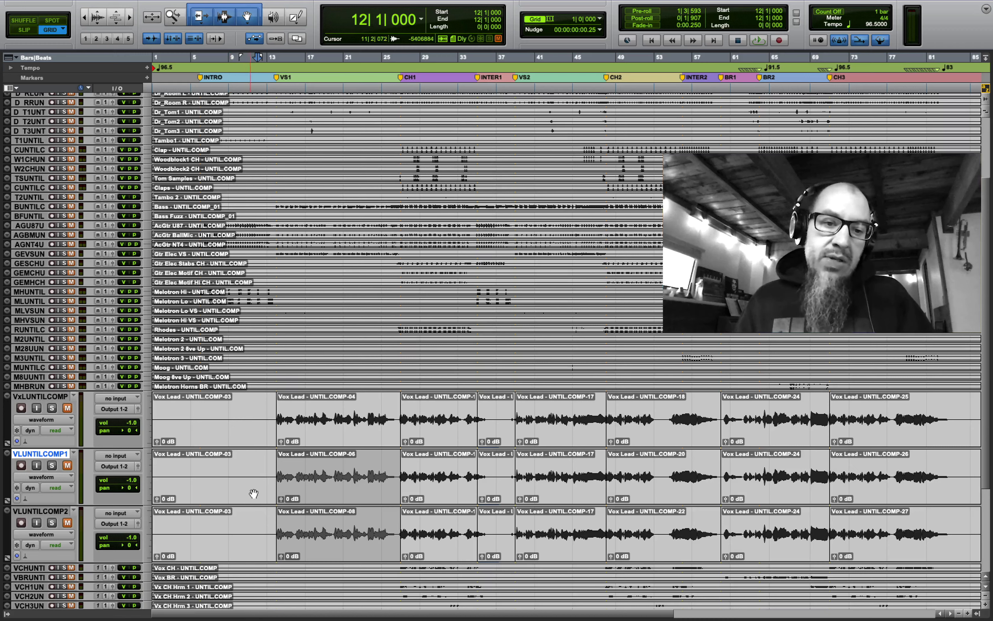
{"action": "left_click", "coordinate": [428, 435]}
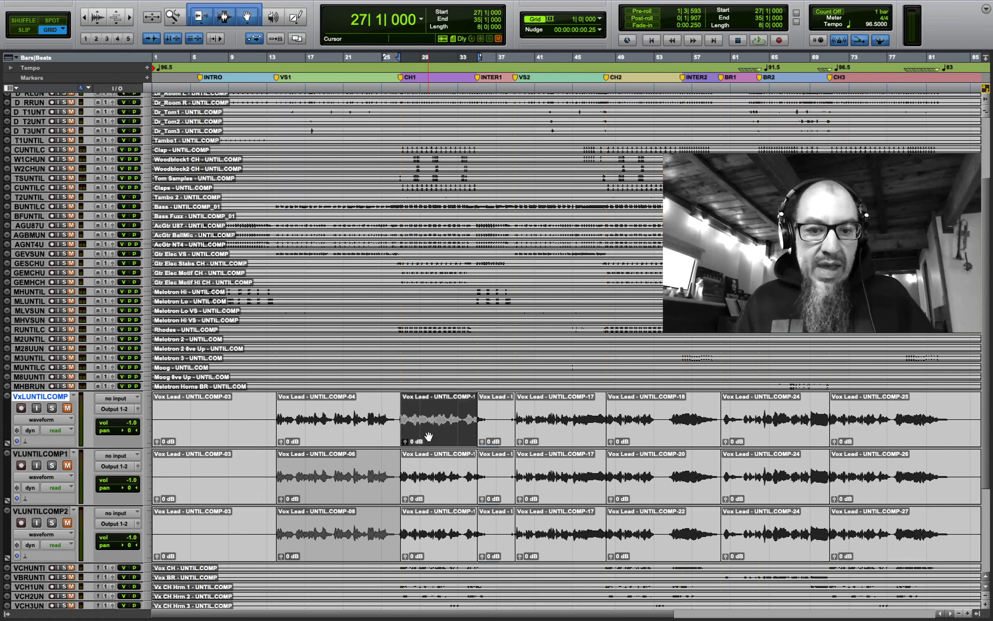
{"action": "left_click", "coordinate": [427, 483], "text": "shift"}
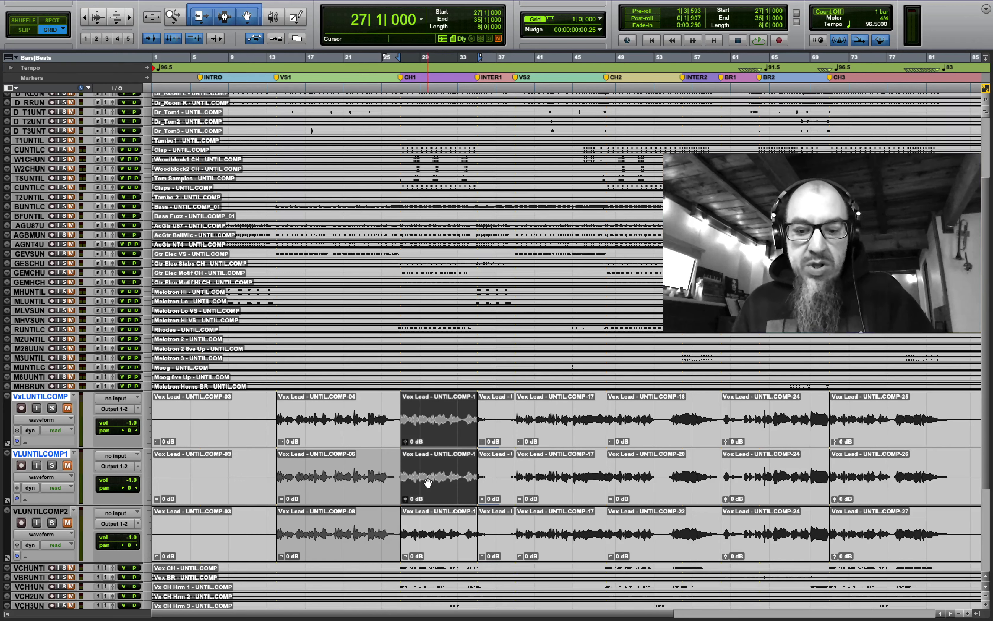
{"action": "left_click", "coordinate": [435, 416]}
{"action": "left_click", "coordinate": [437, 435]}
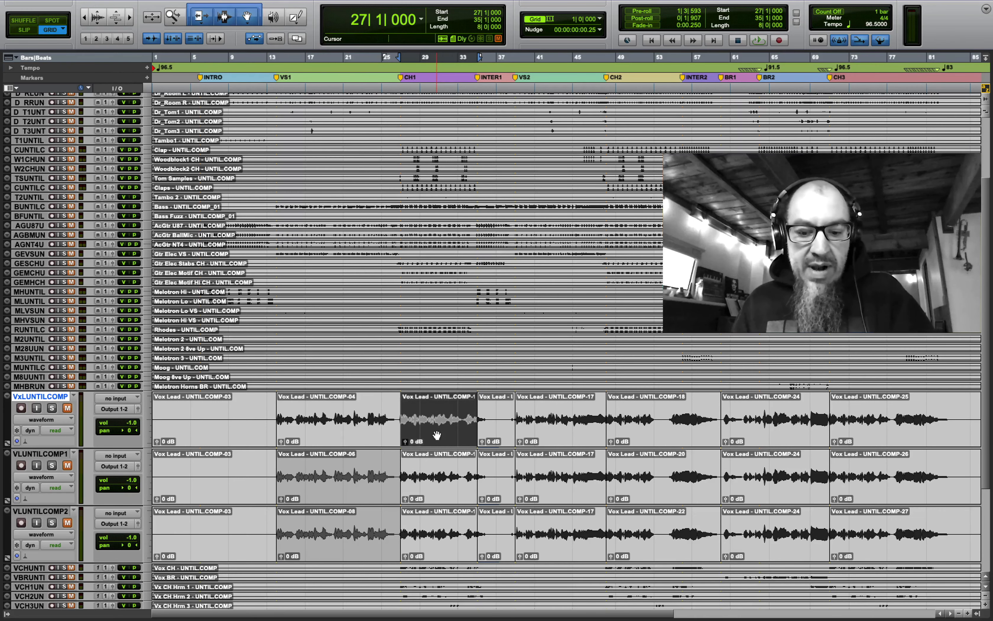
{"action": "left_click", "coordinate": [433, 536]}
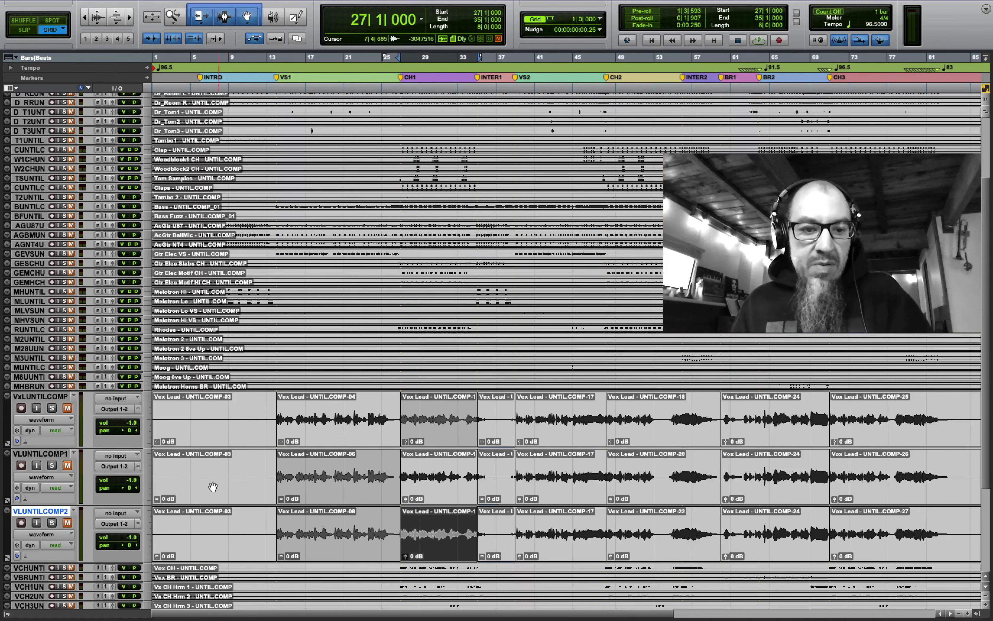
{"action": "left_click", "coordinate": [425, 493]}
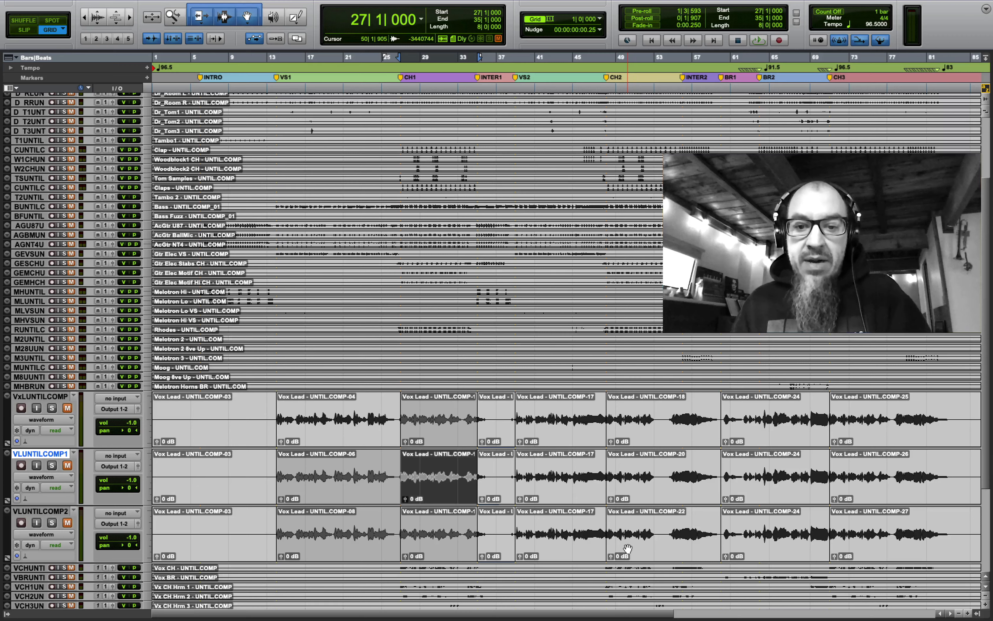
{"action": "left_click", "coordinate": [550, 429]}
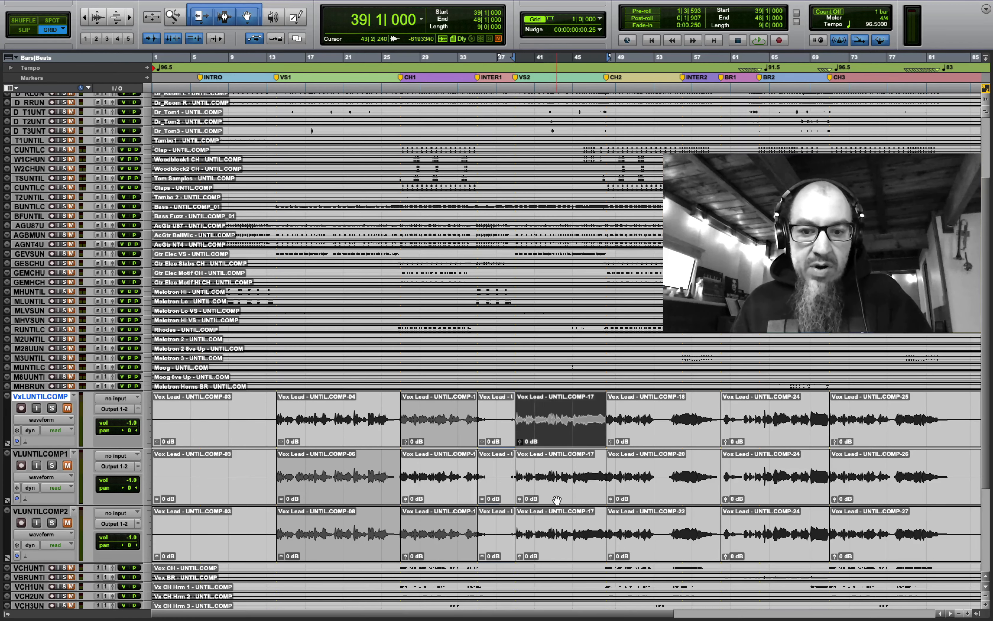
{"action": "left_click", "coordinate": [557, 500]}
{"action": "left_click", "coordinate": [557, 548]}
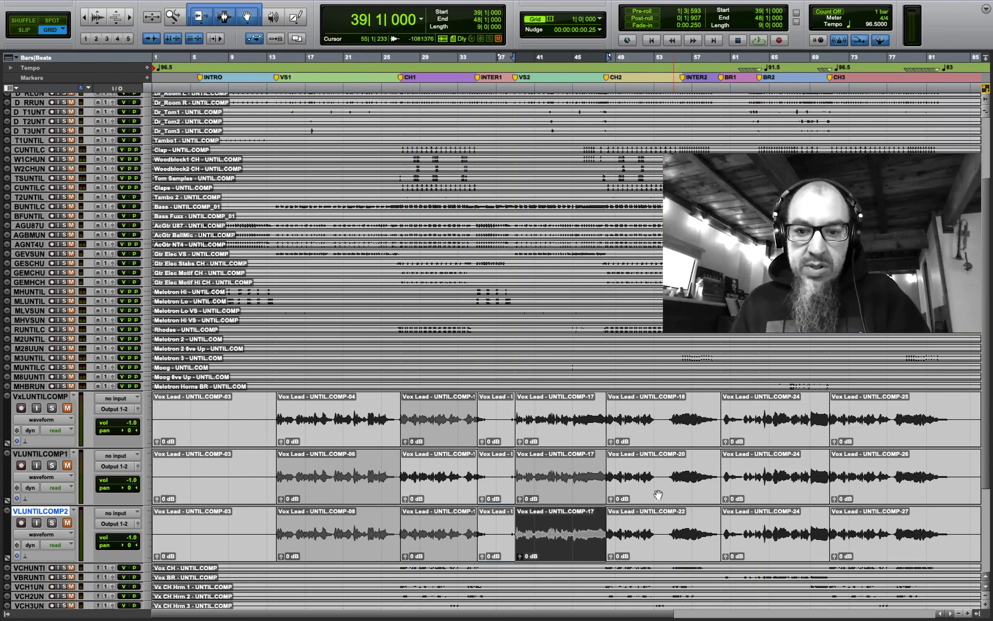
{"action": "left_click", "coordinate": [651, 550]}
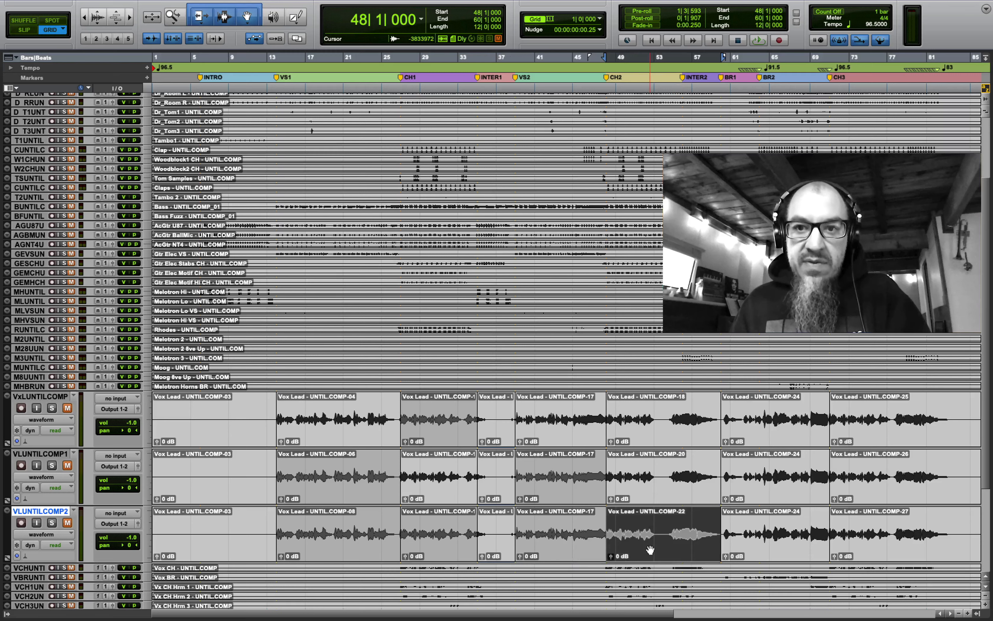
{"action": "left_click", "coordinate": [665, 424]}
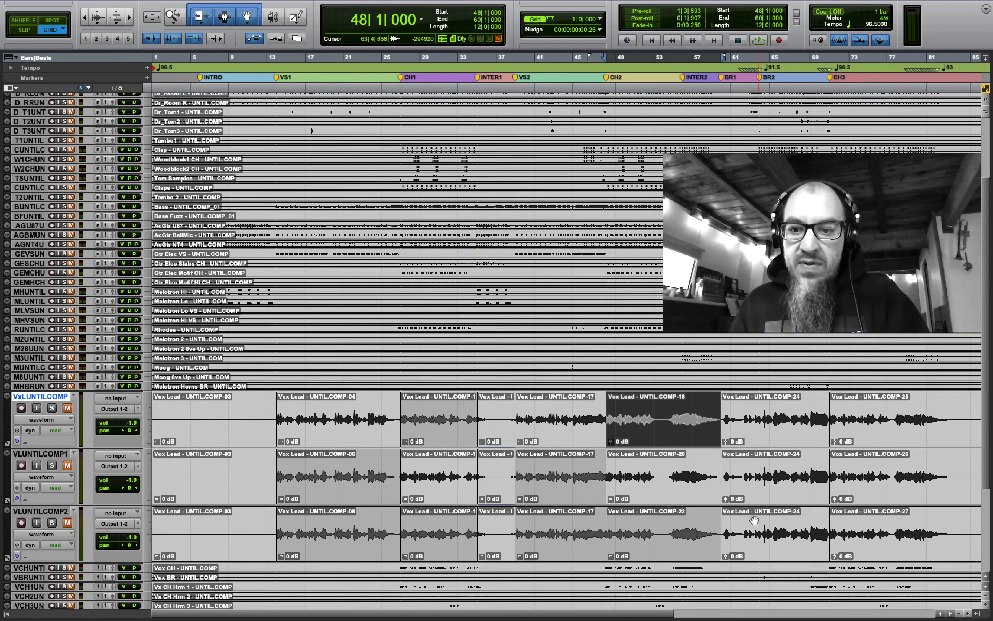
{"action": "left_click", "coordinate": [748, 486]}
{"action": "left_click", "coordinate": [756, 429]}
{"action": "left_click", "coordinate": [867, 437]}
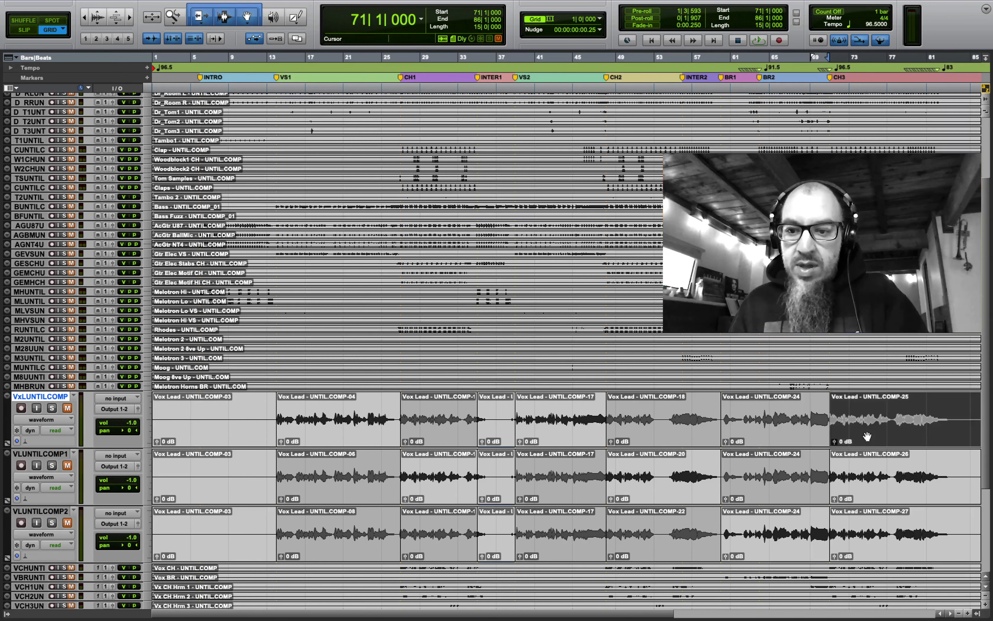
{"action": "left_click", "coordinate": [875, 550]}
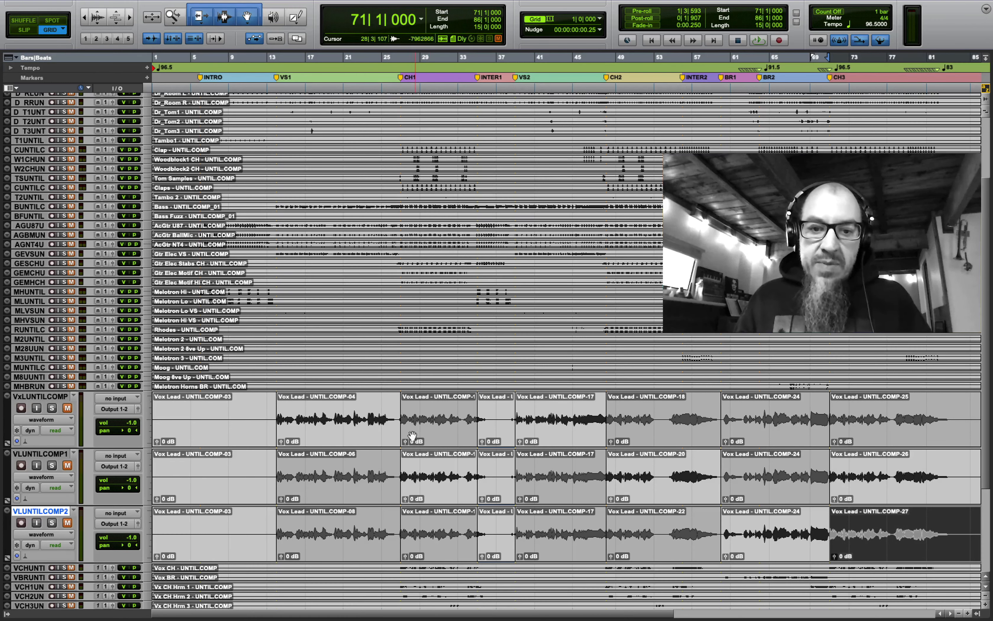
- On VxLUNTILCOMP, extend the chorus and verse clips, delete the interlude clip, and crossfade the pre-chorus join
{"action": "left_click_drag", "start_coordinate": [405, 415], "coordinate": [395, 415]}
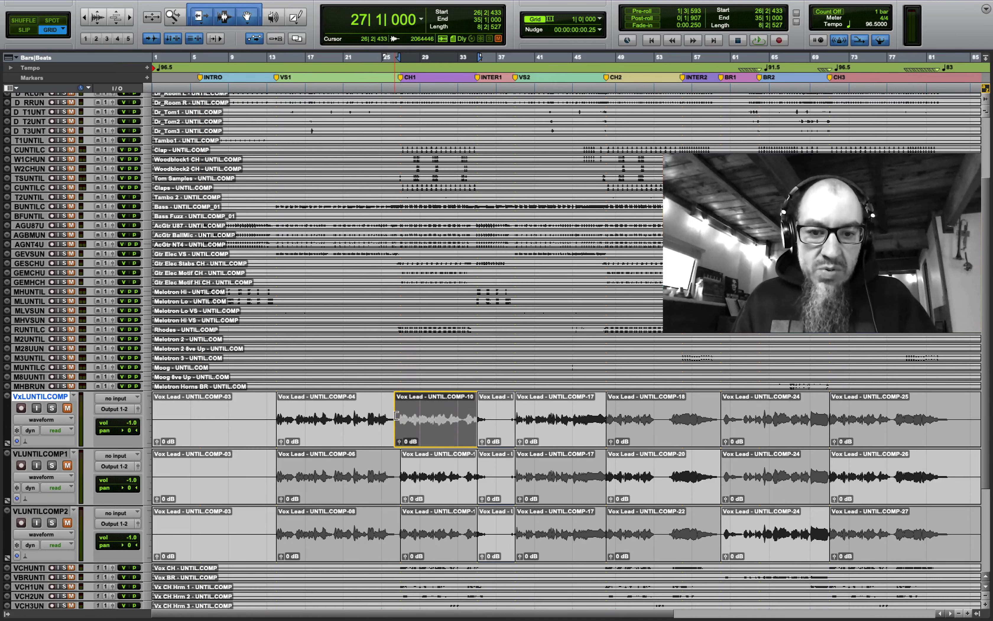
{"action": "left_click", "coordinate": [500, 431]}
{"action": "key", "text": "Delete"}
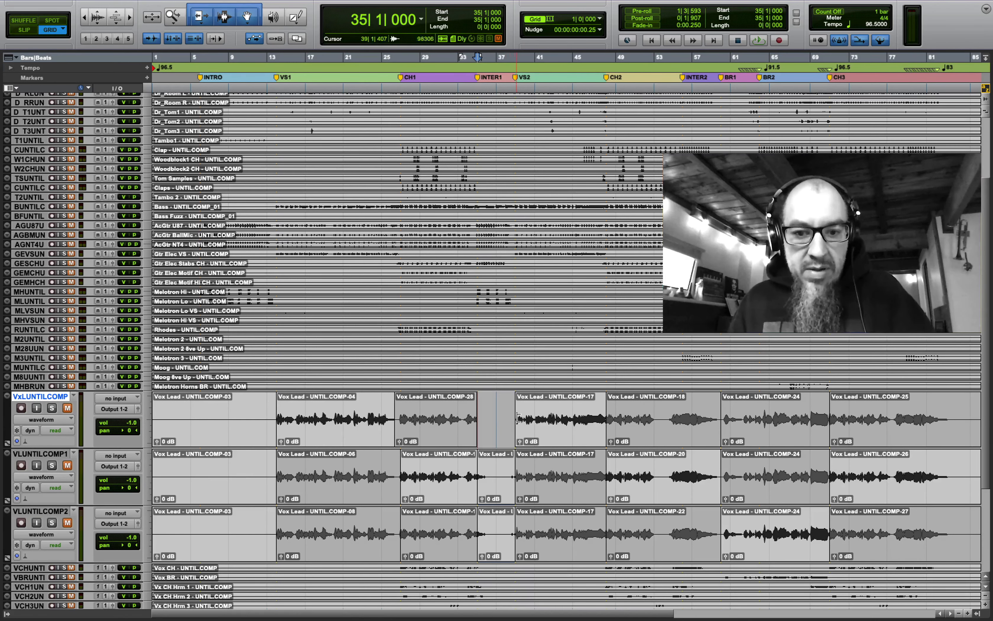
{"action": "left_click_drag", "start_coordinate": [516, 419], "coordinate": [508, 419]}
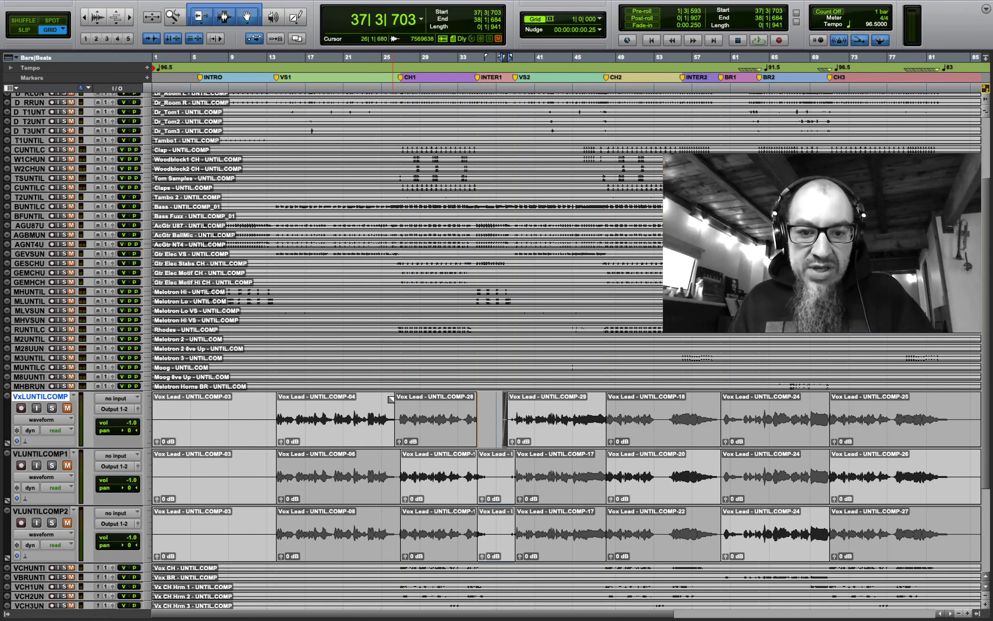
{"action": "left_click_drag", "start_coordinate": [395, 397], "coordinate": [390, 397]}
{"action": "key", "text": "ctrl+super+f"}
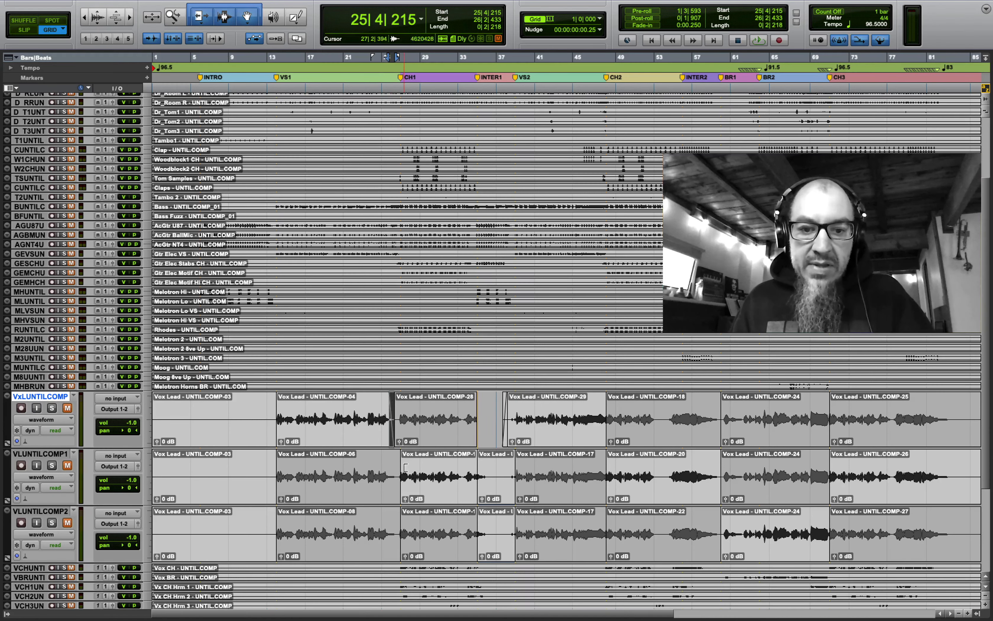
- On VLUNTILCOMP1, extend the chorus clip earlier, delete the interlude clip, and fade out the chorus end
{"action": "left_click_drag", "start_coordinate": [406, 467], "coordinate": [400, 461]}
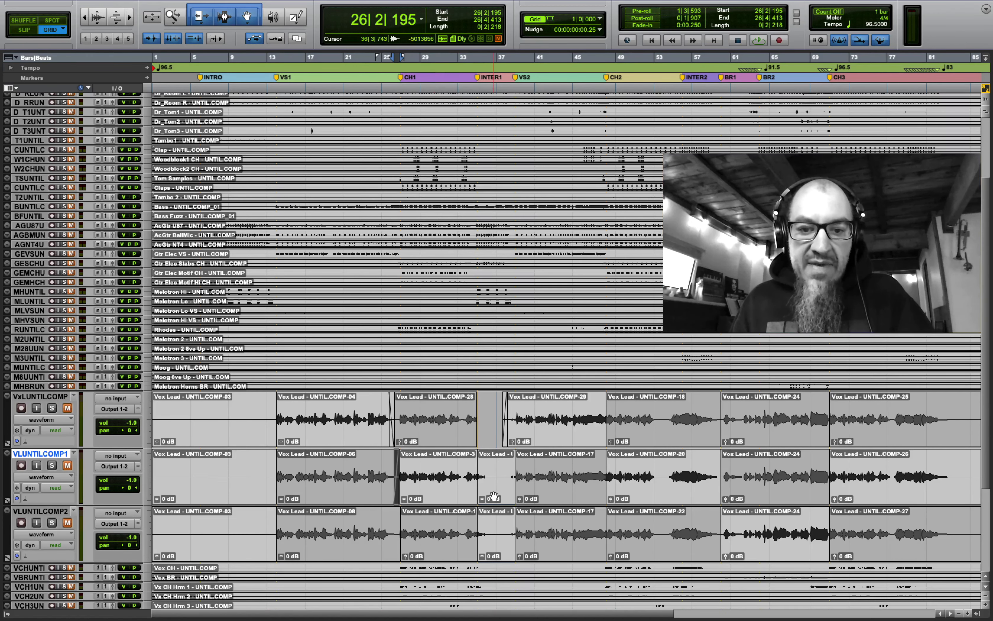
{"action": "left_click", "coordinate": [494, 495]}
{"action": "key", "text": "Delete"}
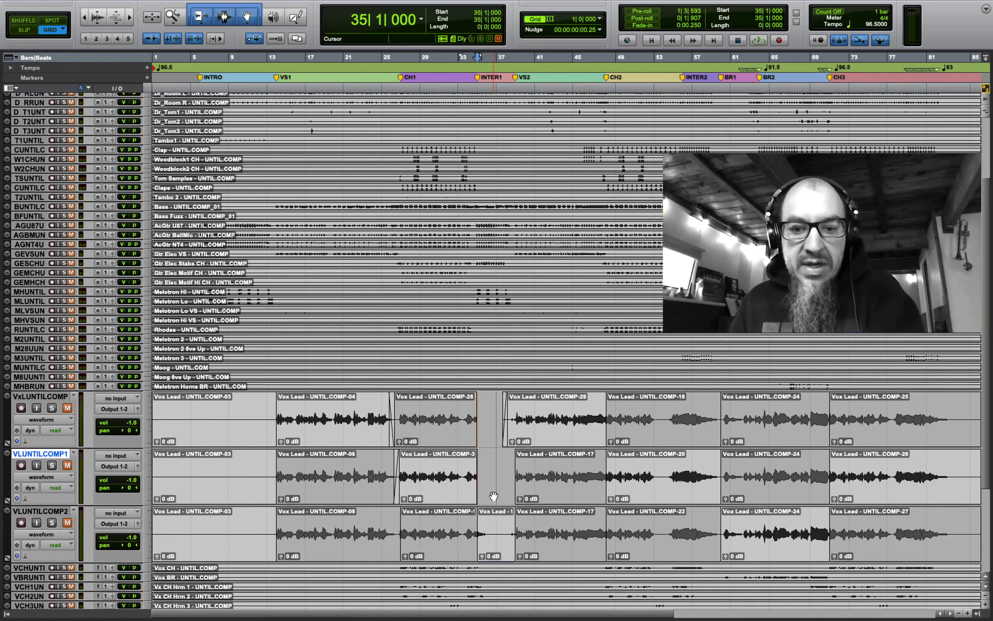
{"action": "left_click_drag", "start_coordinate": [473, 471], "coordinate": [492, 456]}
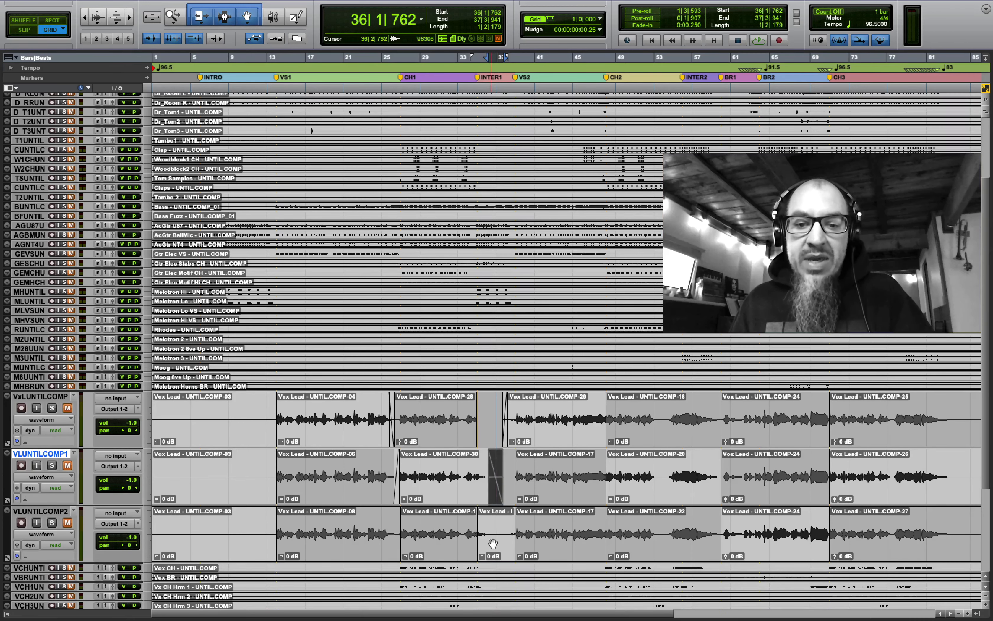
- On VLUNTILCOMP2, delete the interlude clip and consolidate bars 27–60 into one clip
{"action": "left_click", "coordinate": [498, 556]}
{"action": "key", "text": "Delete"}
{"action": "left_click_drag", "start_coordinate": [457, 530], "coordinate": [534, 530]}
{"action": "key", "text": "super+h"}
{"action": "left_click", "coordinate": [546, 530]}
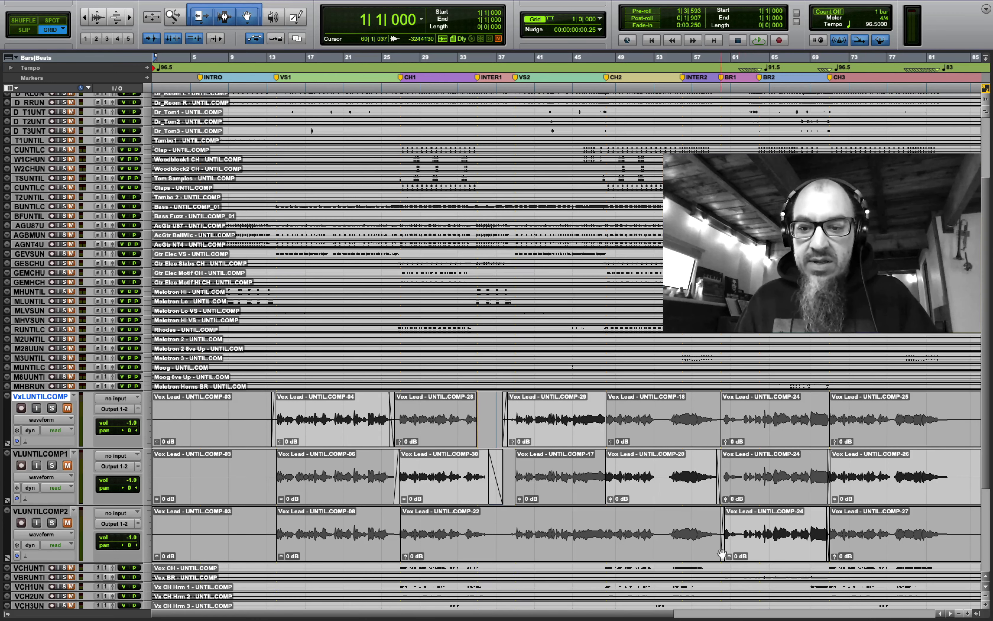
- Place the insertion point at bar 11 and briefly exit full screen to check the mix checklist
{"action": "left_click", "coordinate": [247, 411]}
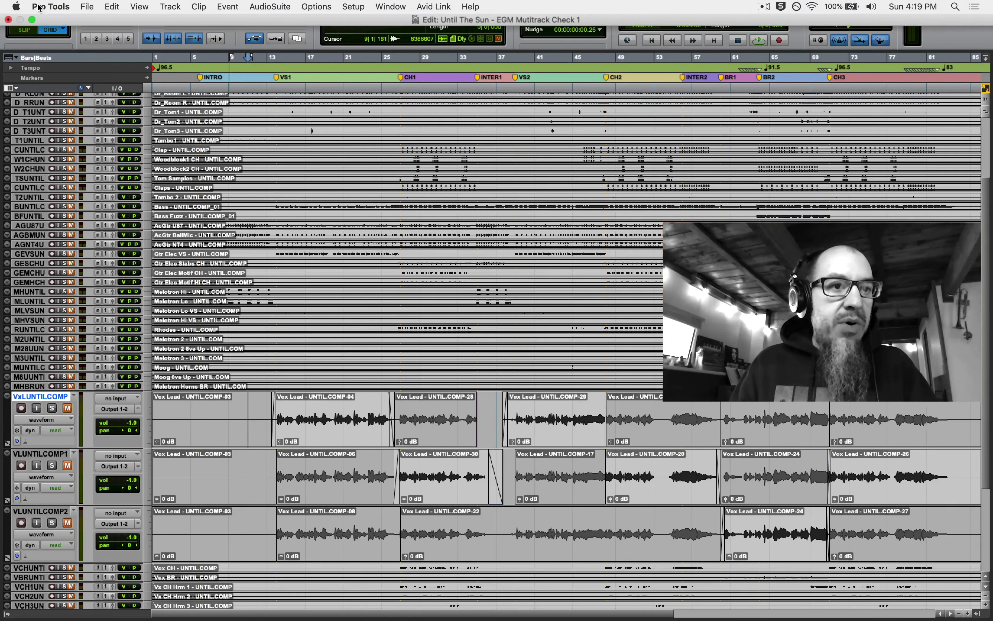
{"action": "left_click", "coordinate": [34, 22]}
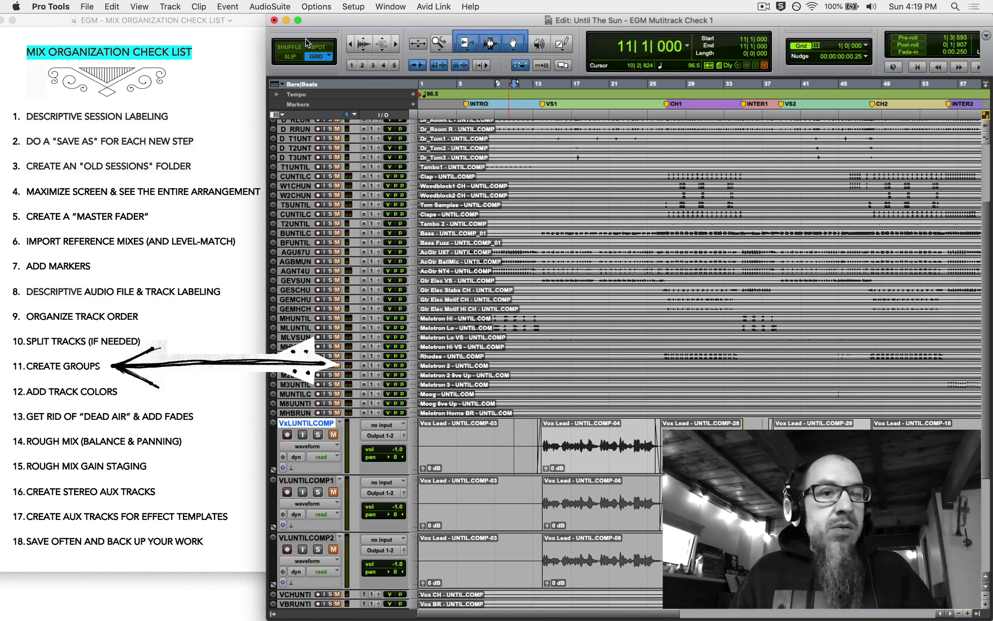
{"action": "left_click", "coordinate": [298, 20]}
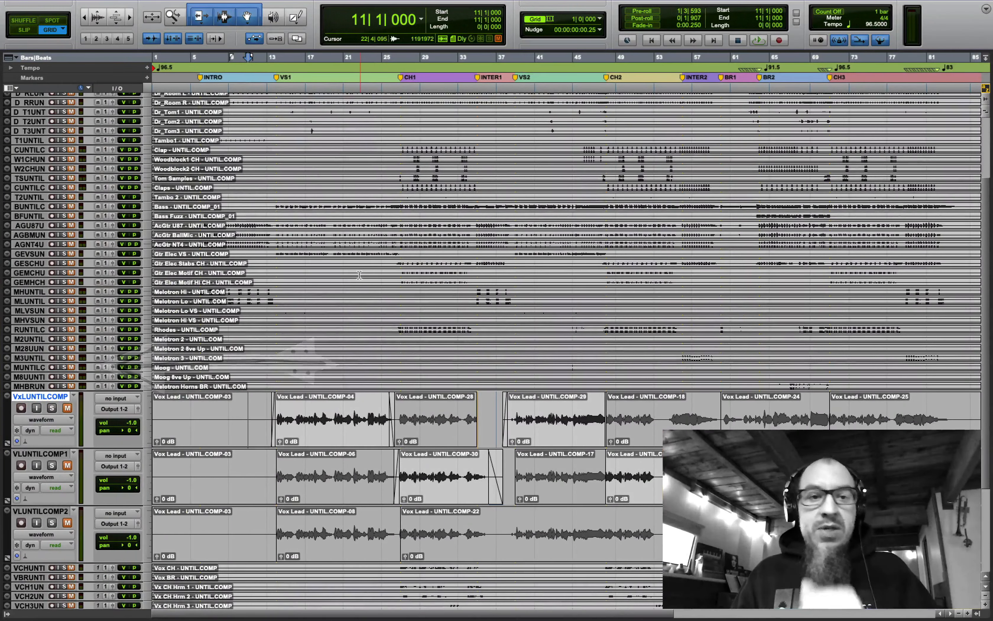
- Shrink the Vox Lead tracks to small height and return to the top, selecting the kick-in track
{"action": "left_click", "coordinate": [147, 191], "text": "alt"}
{"action": "left_click", "coordinate": [172, 223]}
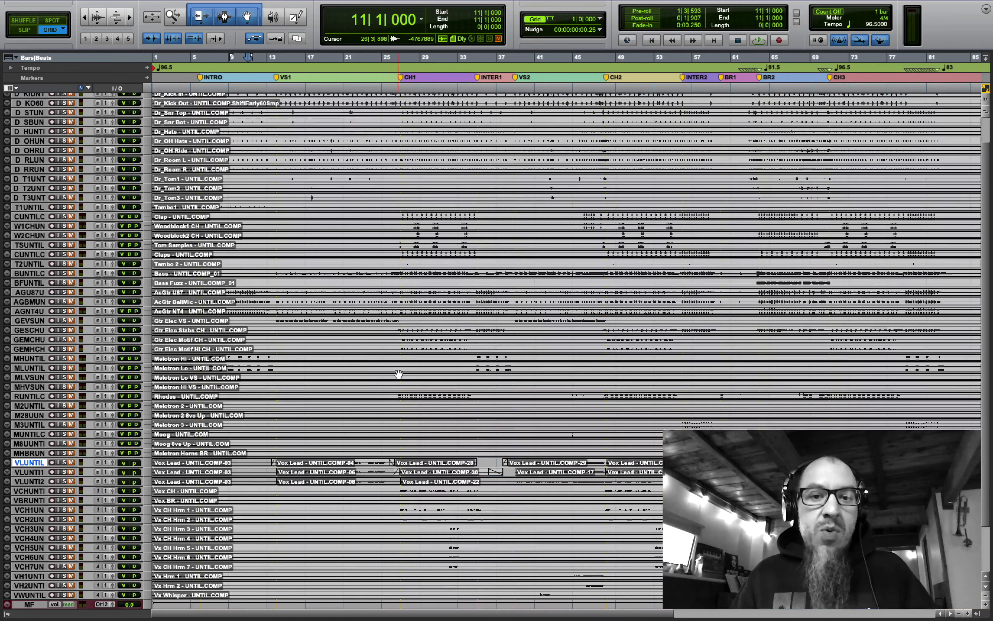
{"action": "scroll", "coordinate": [398, 373], "scroll_direction": "up", "scroll_amount": 3}
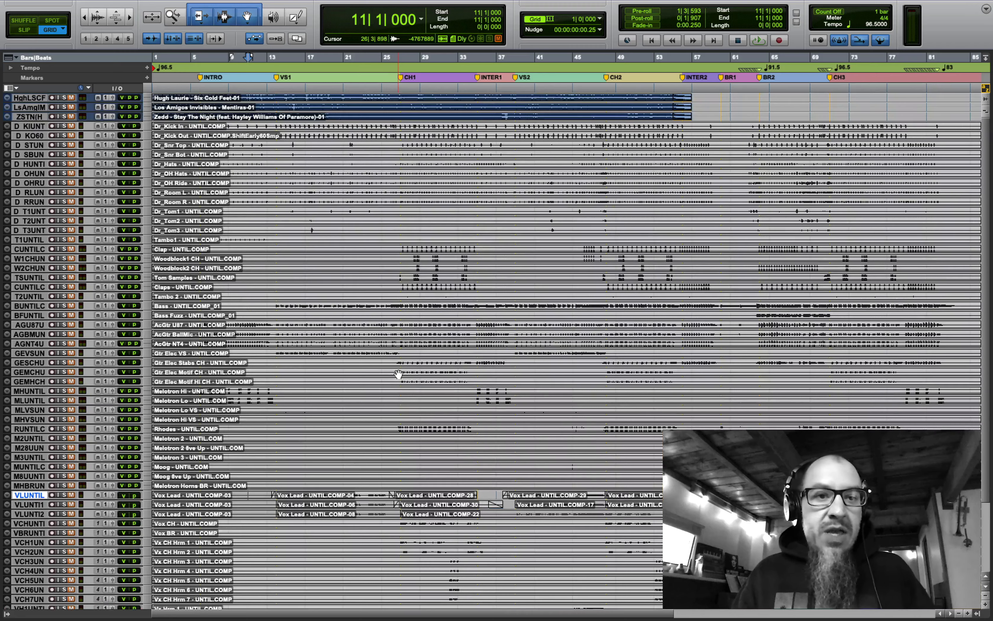
{"action": "left_click", "coordinate": [30, 127]}
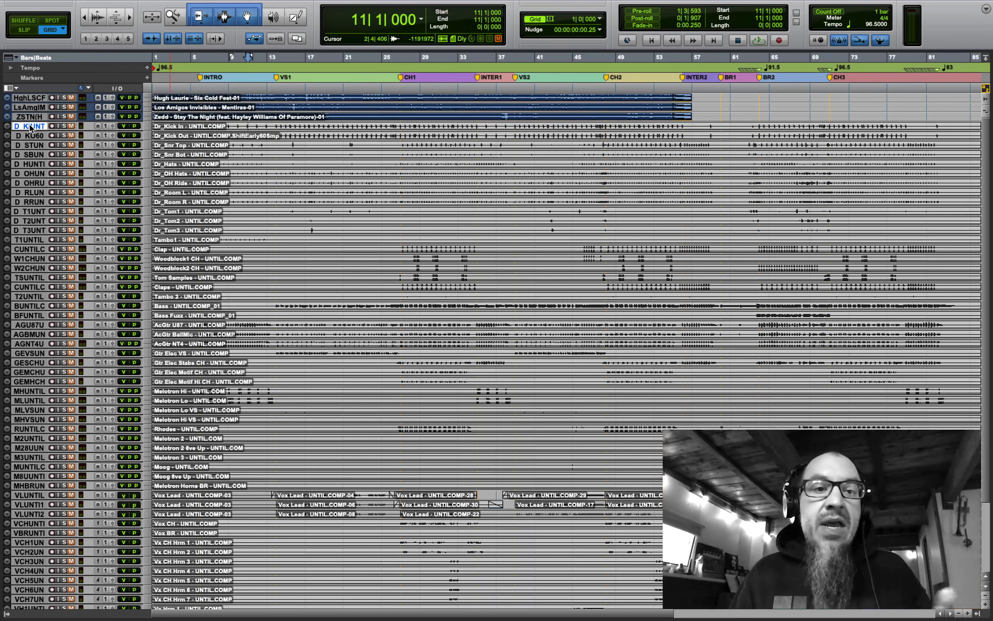
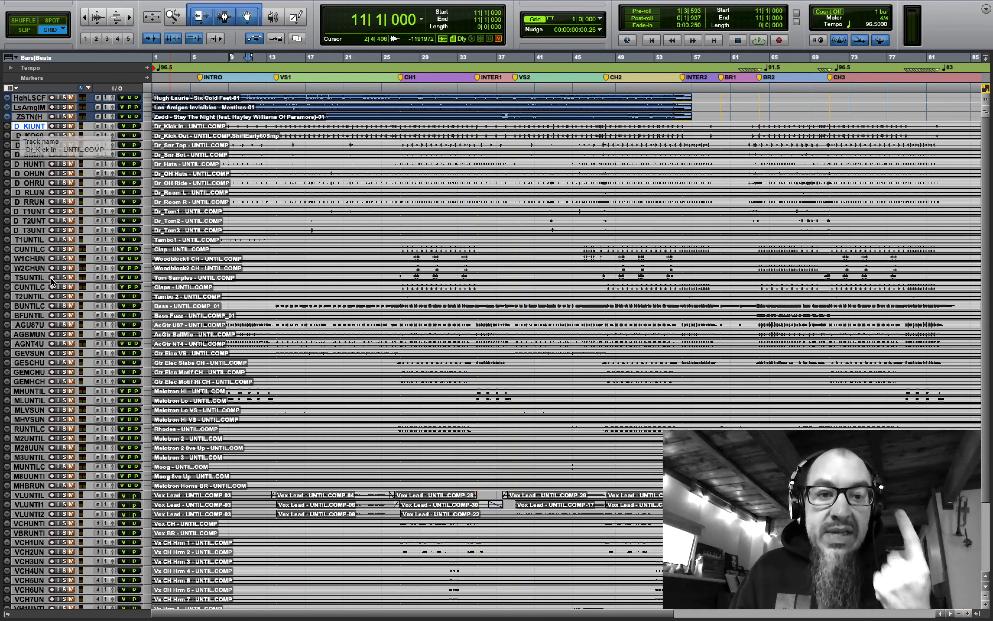
- Select the twelve drum tracks, Kick In through Tom3, and group them as 'Drums'
{"action": "left_click", "coordinate": [8, 615]}
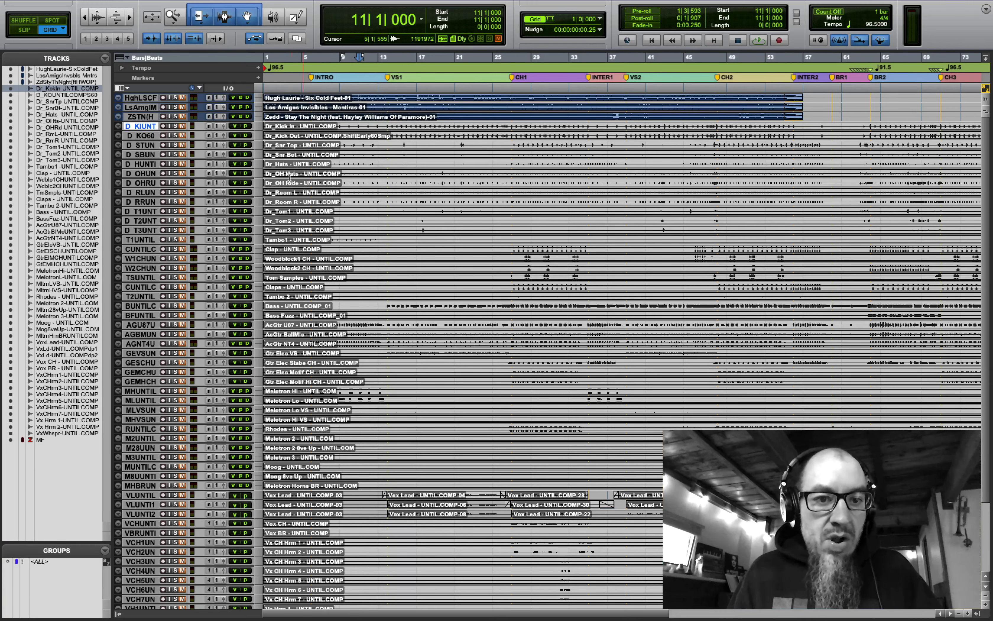
{"action": "left_click", "coordinate": [138, 232], "text": "shift"}
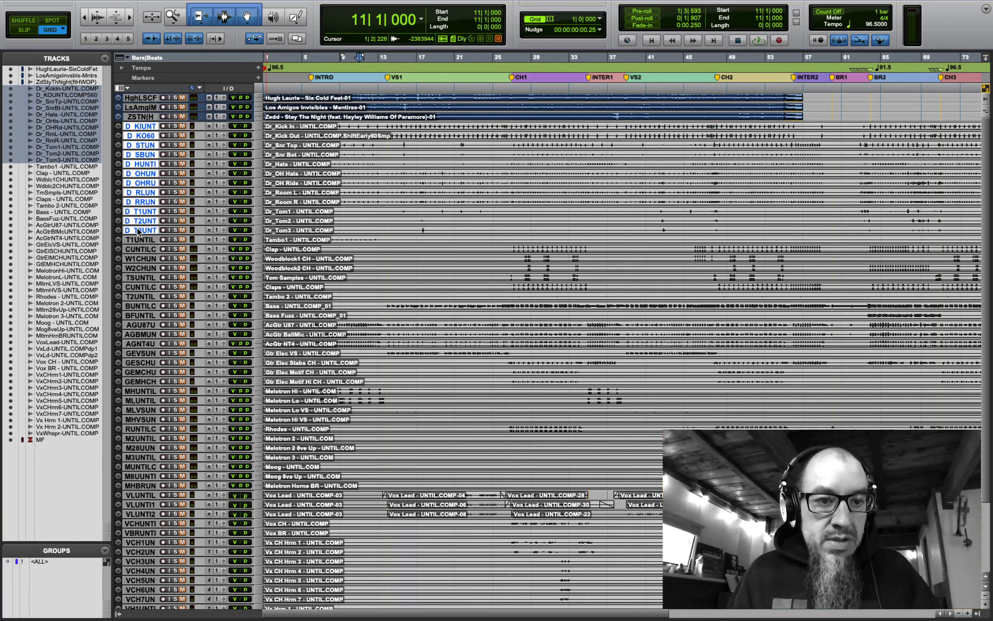
{"action": "left_click", "coordinate": [105, 551]}
{"action": "left_click", "coordinate": [160, 559]}
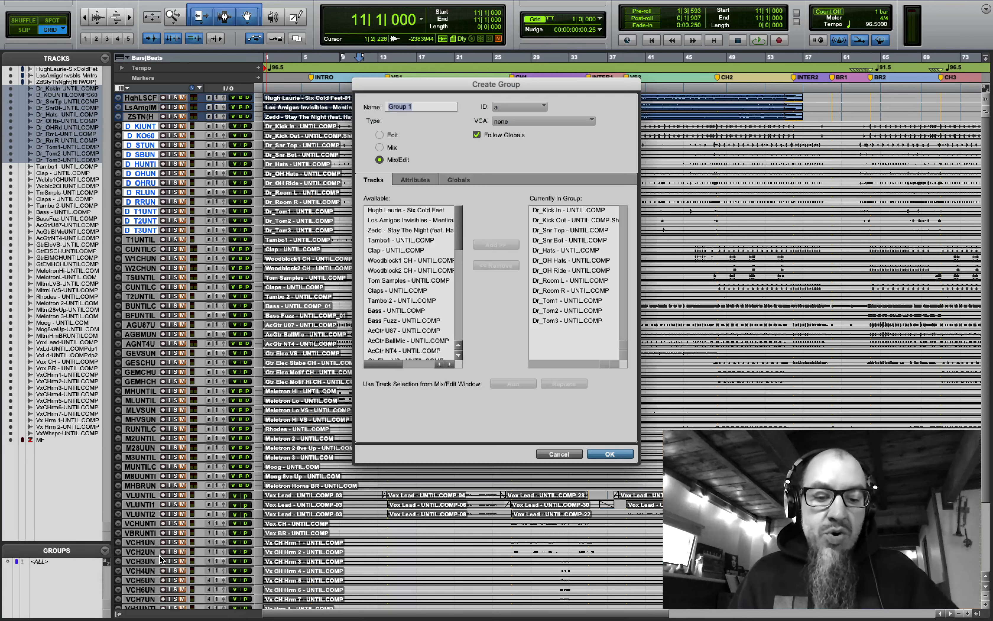
{"action": "type", "text": "Drums"}
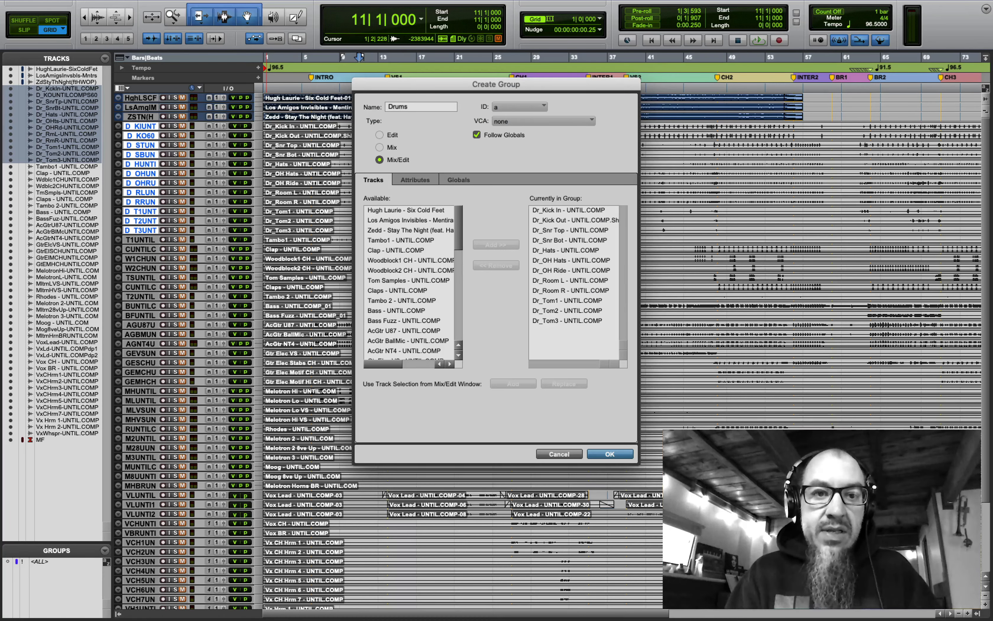
{"action": "key", "text": "Return"}
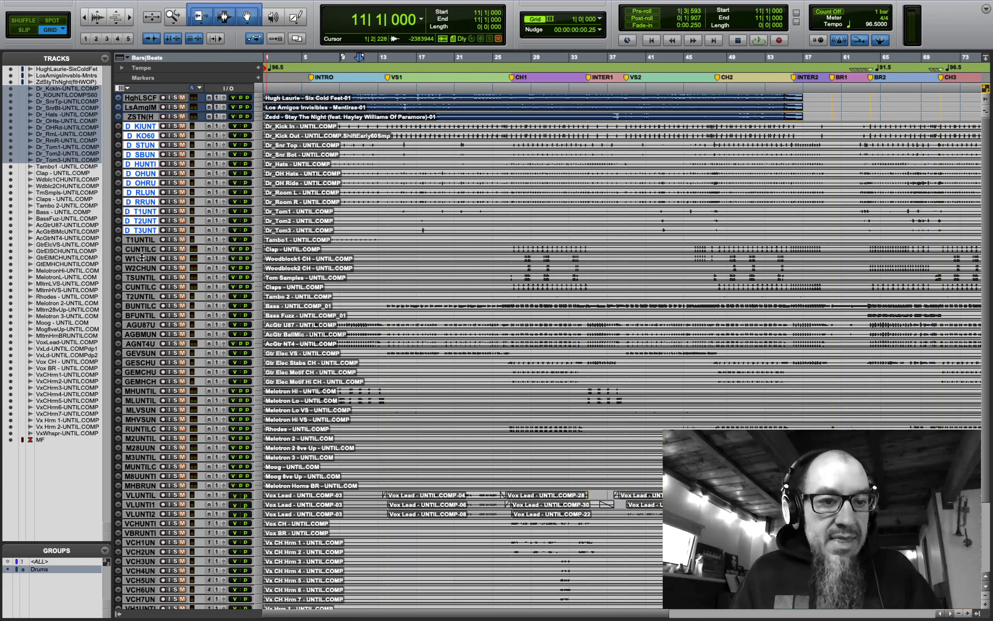
- Make all tracks taller at small height
{"action": "left_click", "coordinate": [140, 240]}
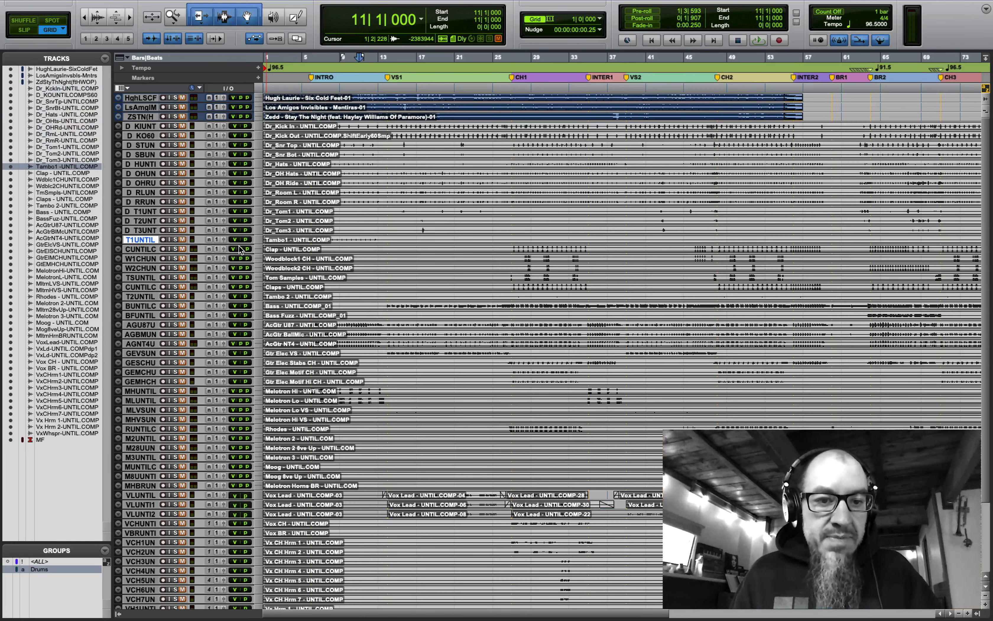
{"action": "left_click", "coordinate": [259, 238]}
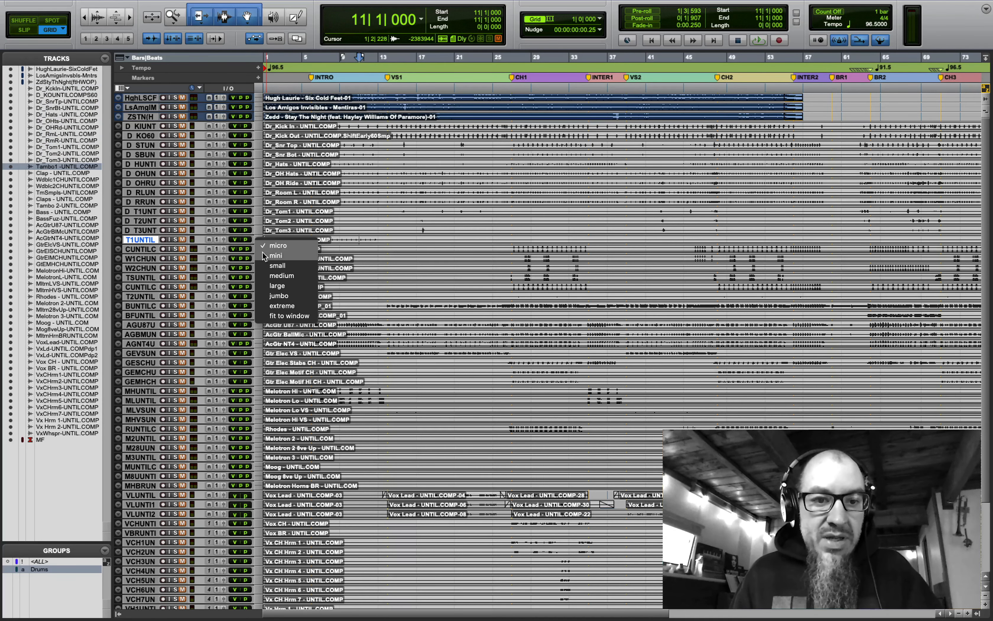
{"action": "left_click", "coordinate": [273, 266]}
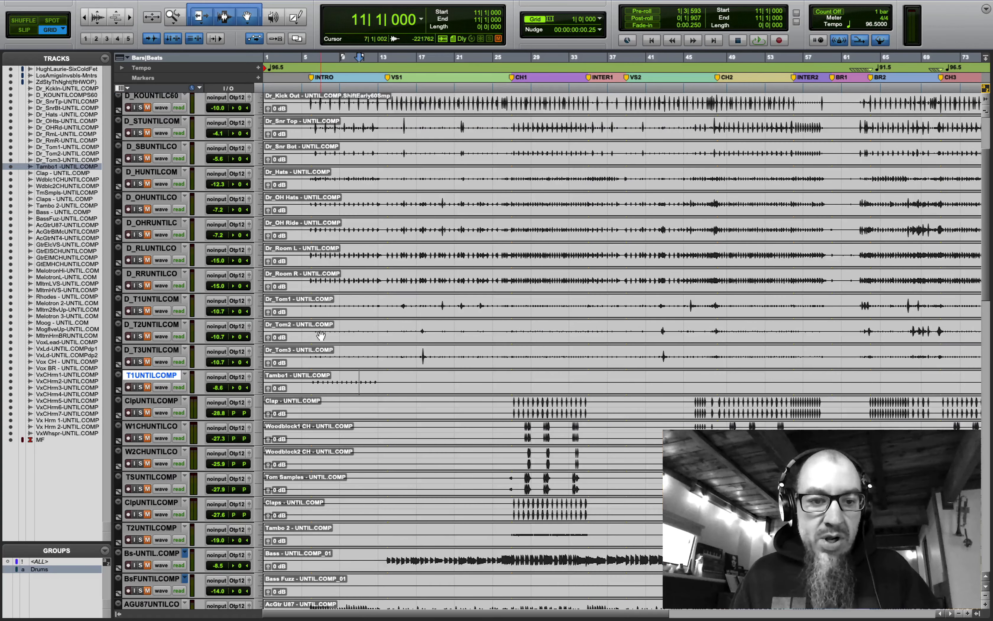
{"action": "scroll", "coordinate": [320, 333], "scroll_direction": "down", "scroll_amount": 3}
{"action": "scroll", "coordinate": [320, 334], "scroll_direction": "down", "scroll_amount": 3}
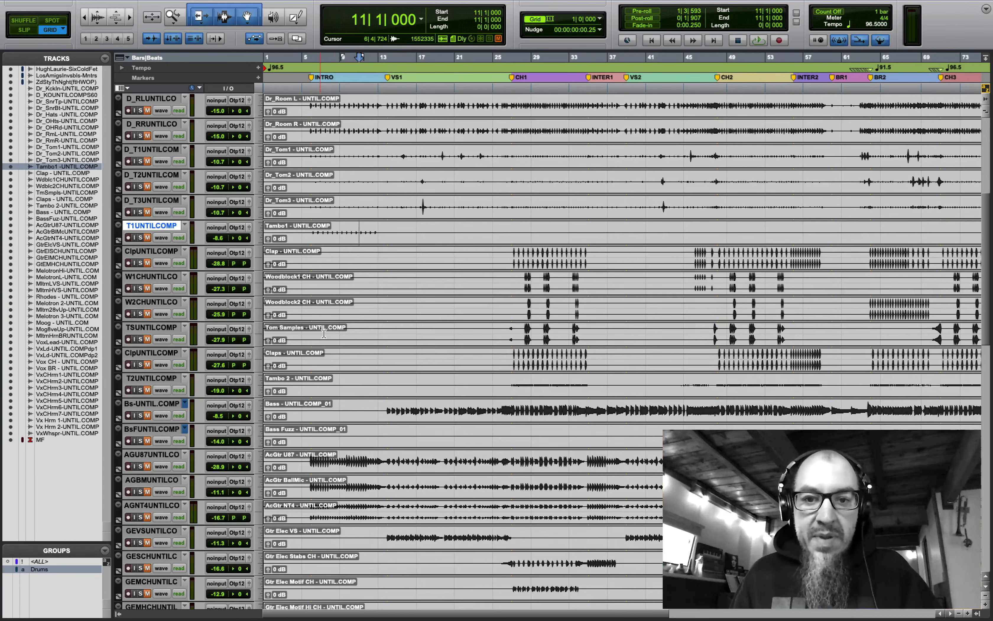
- Move the Claps track directly below the Clap track
{"action": "left_click", "coordinate": [509, 252]}
{"action": "left_click_drag", "start_coordinate": [508, 253], "coordinate": [610, 354]}
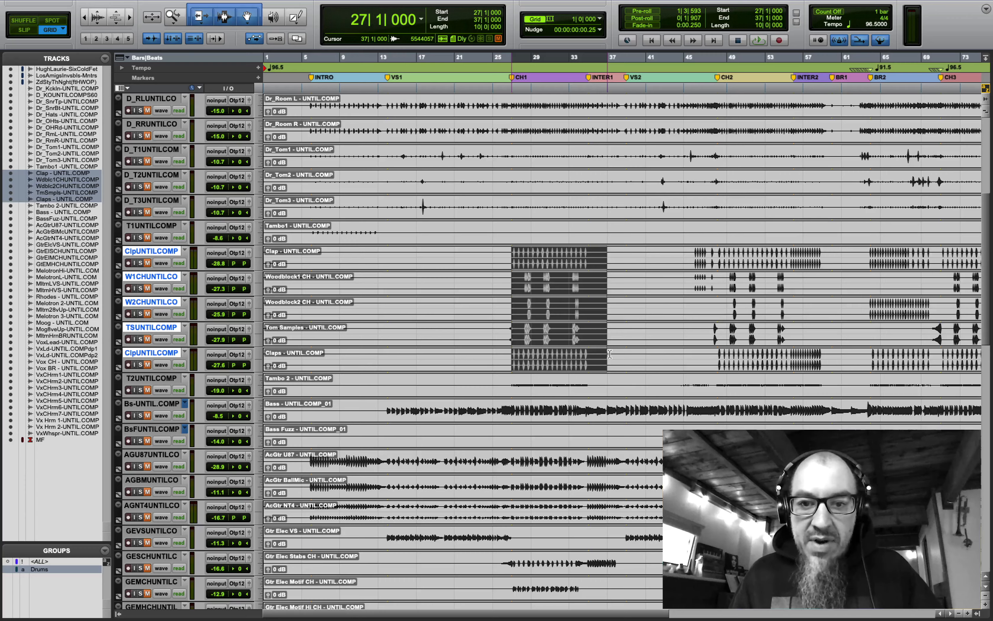
{"action": "left_click", "coordinate": [456, 304]}
{"action": "left_click", "coordinate": [149, 355]}
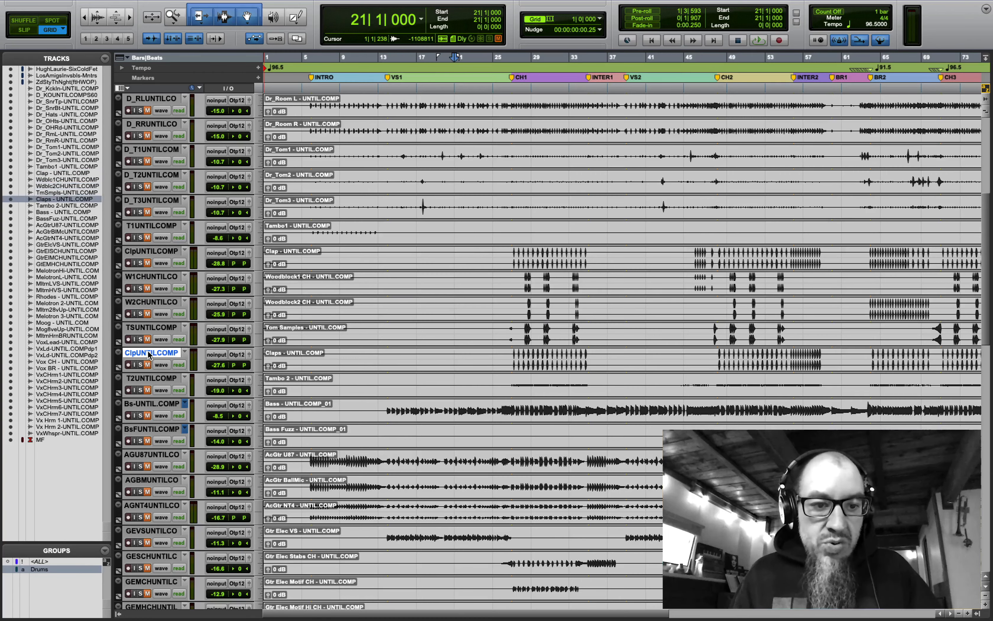
{"action": "left_click_drag", "start_coordinate": [150, 354], "coordinate": [162, 263]}
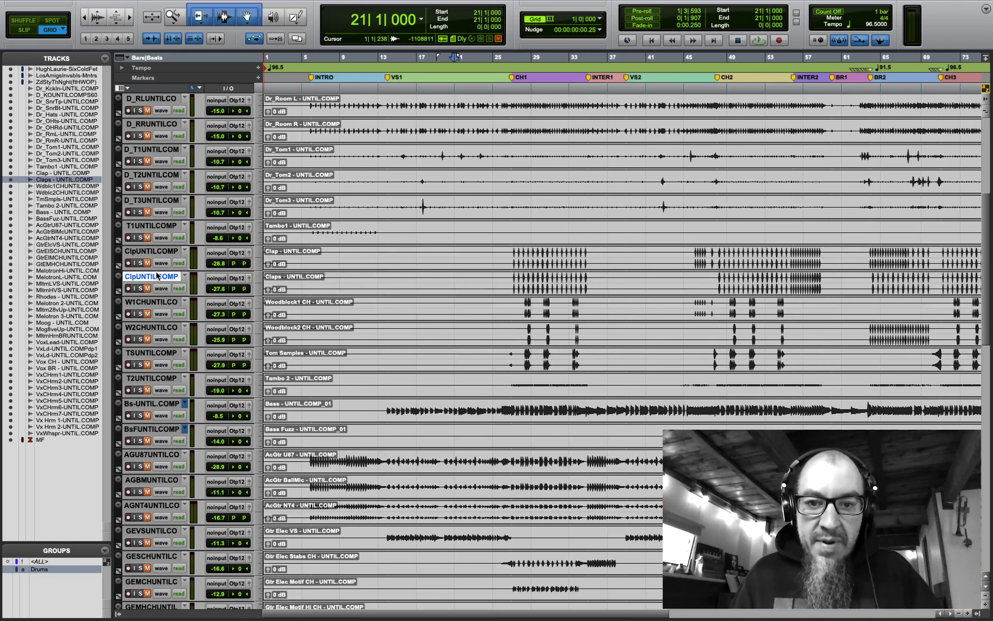
{"action": "left_click", "coordinate": [158, 251], "text": "shift"}
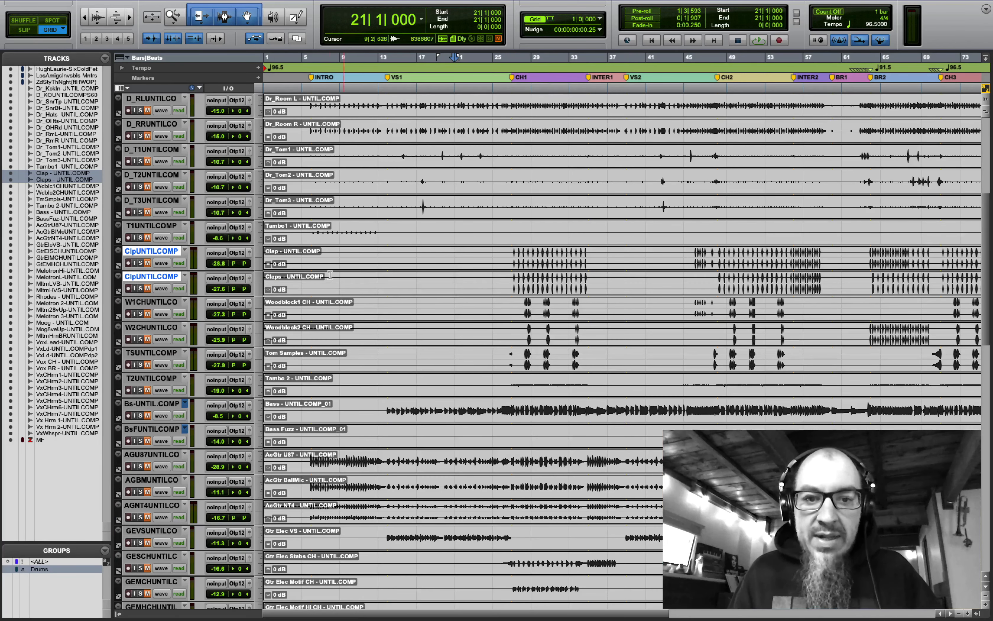
- Audition Clap and Claps from bar 27 with solo, then group them as 'Claps'
{"action": "left_click", "coordinate": [512, 259]}
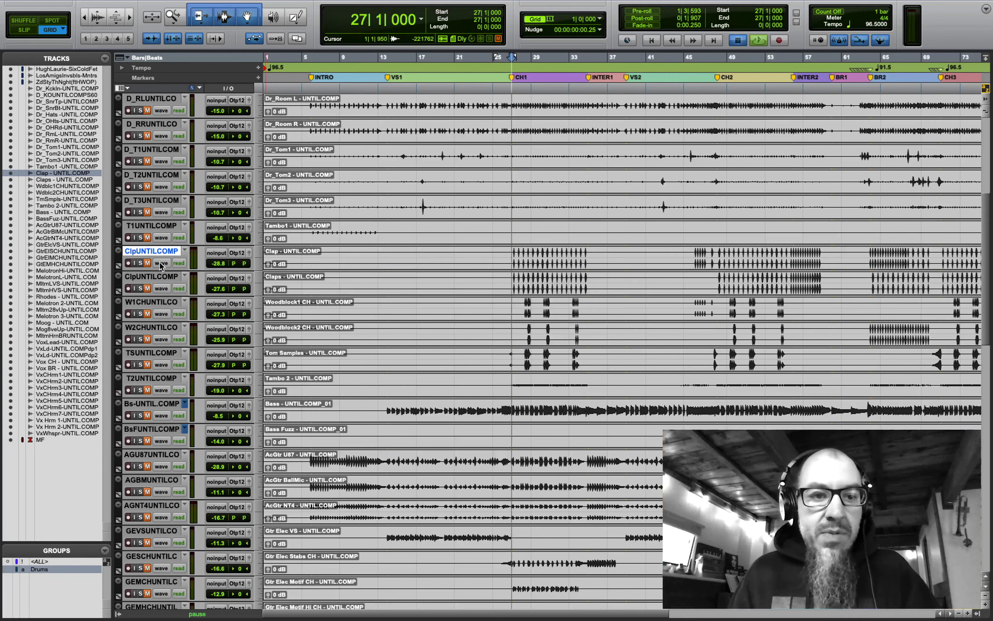
{"action": "key", "text": "space"}
{"action": "key", "text": "space"}
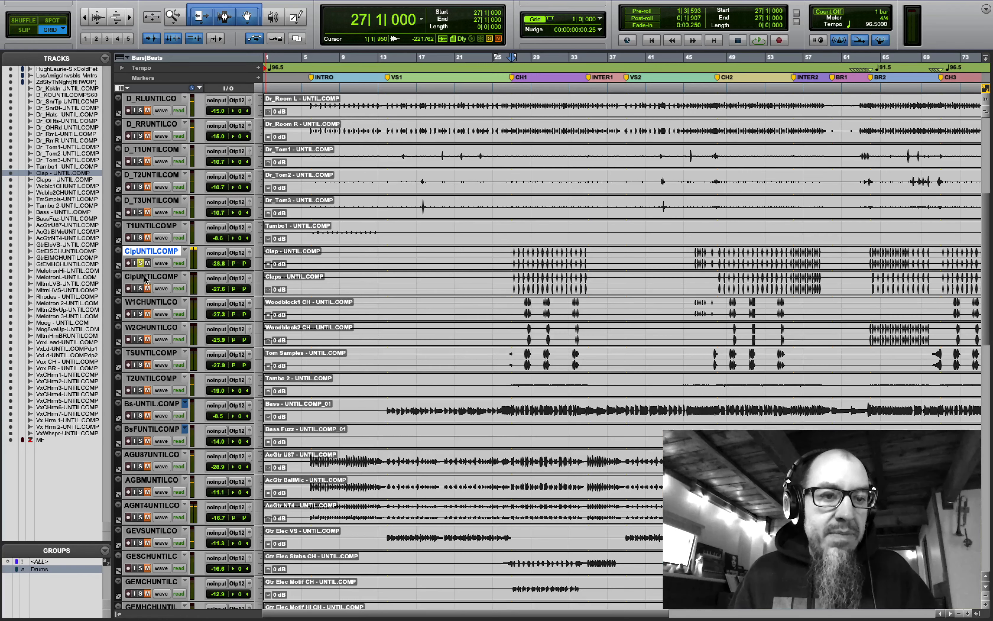
{"action": "key", "text": "space"}
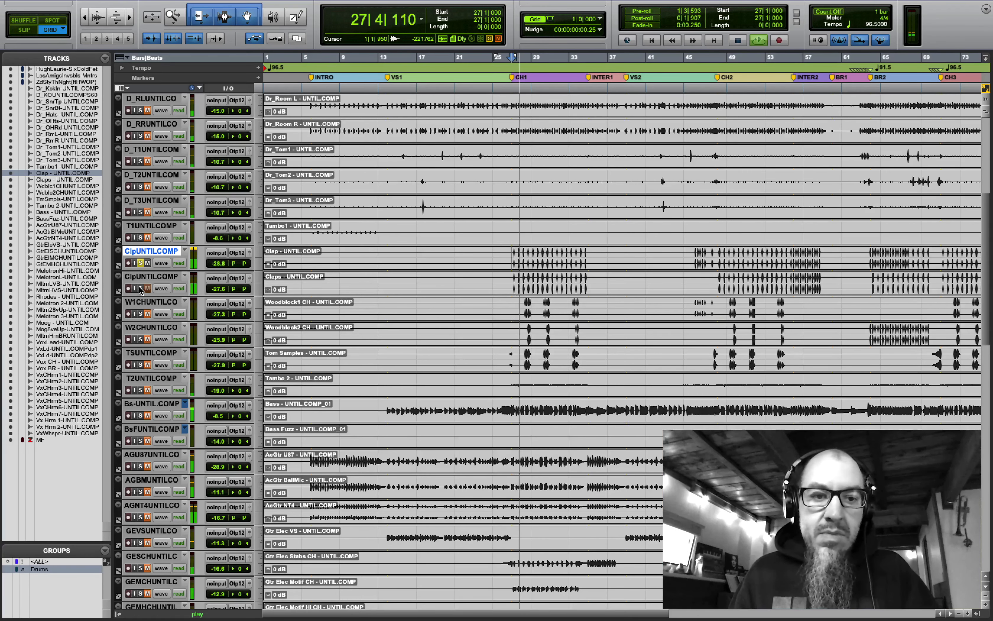
{"action": "left_click", "coordinate": [139, 289]}
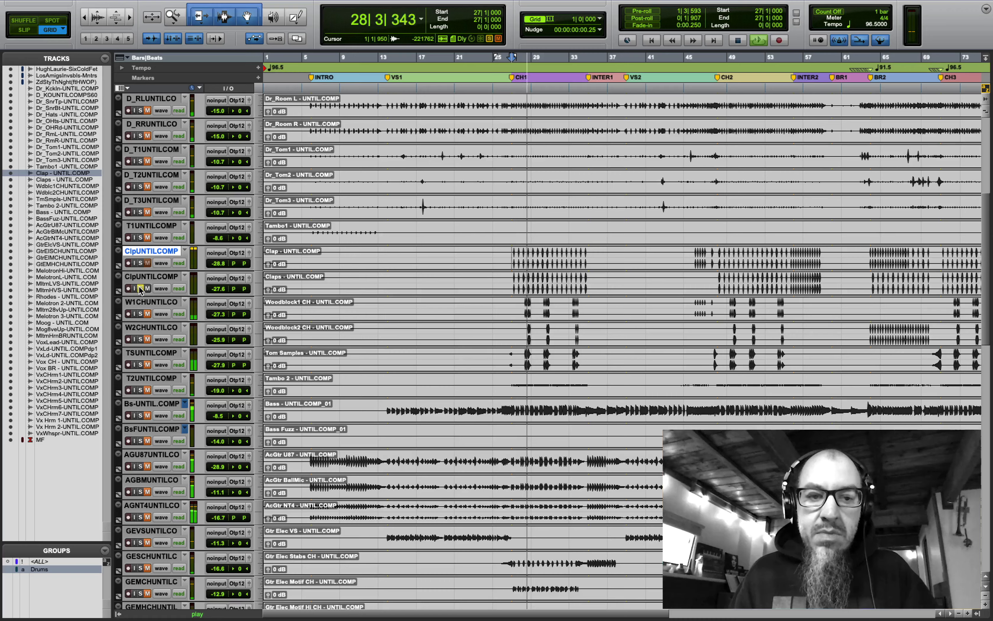
{"action": "key", "text": "space"}
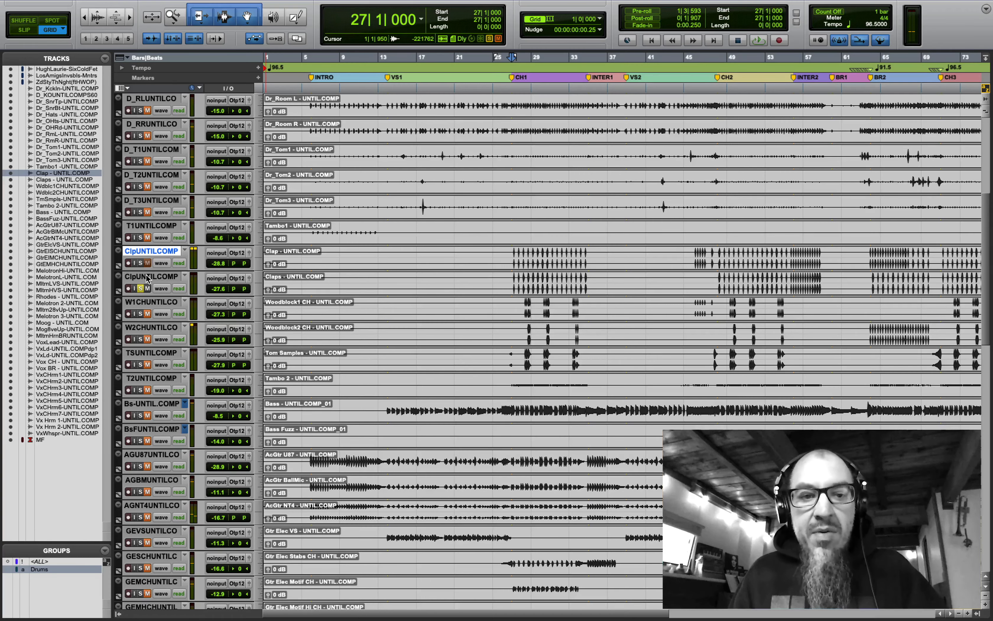
{"action": "left_click", "coordinate": [147, 277], "text": "shift"}
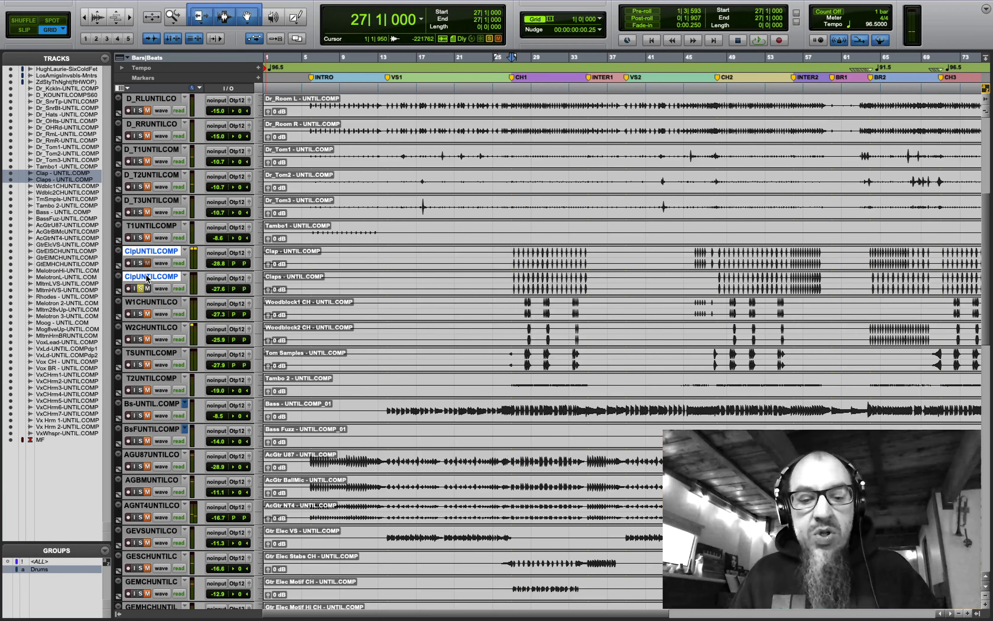
{"action": "key", "text": "super+g"}
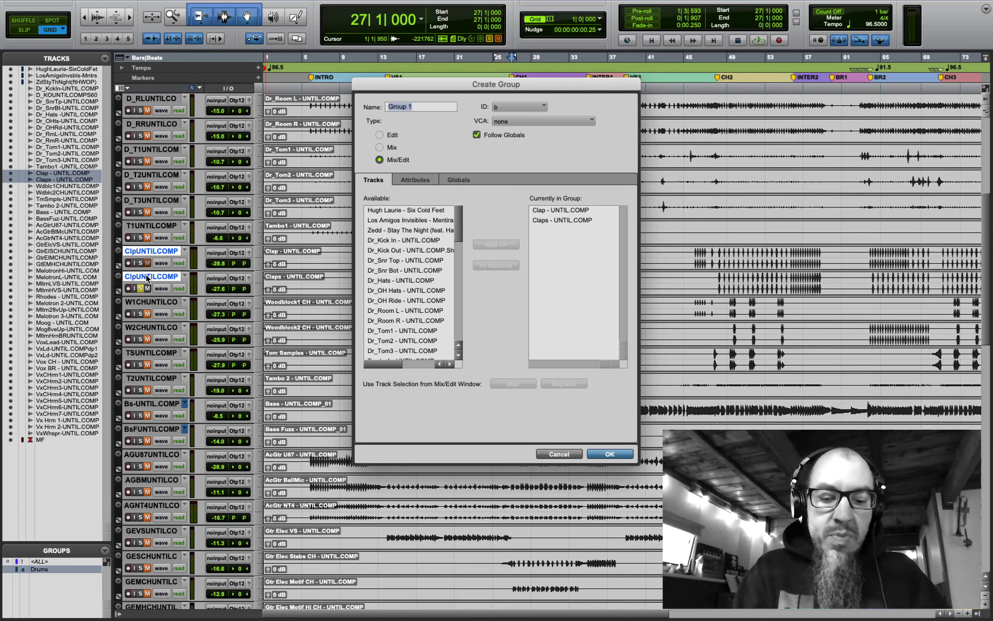
{"action": "key", "text": "Return"}
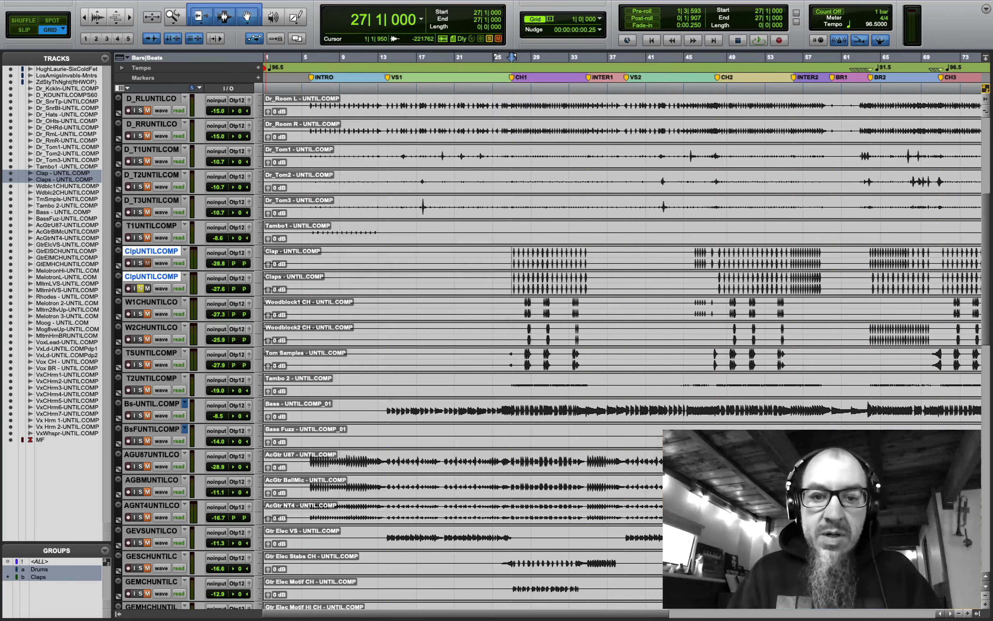
{"action": "scroll", "coordinate": [212, 338], "scroll_direction": "down", "scroll_amount": 5}
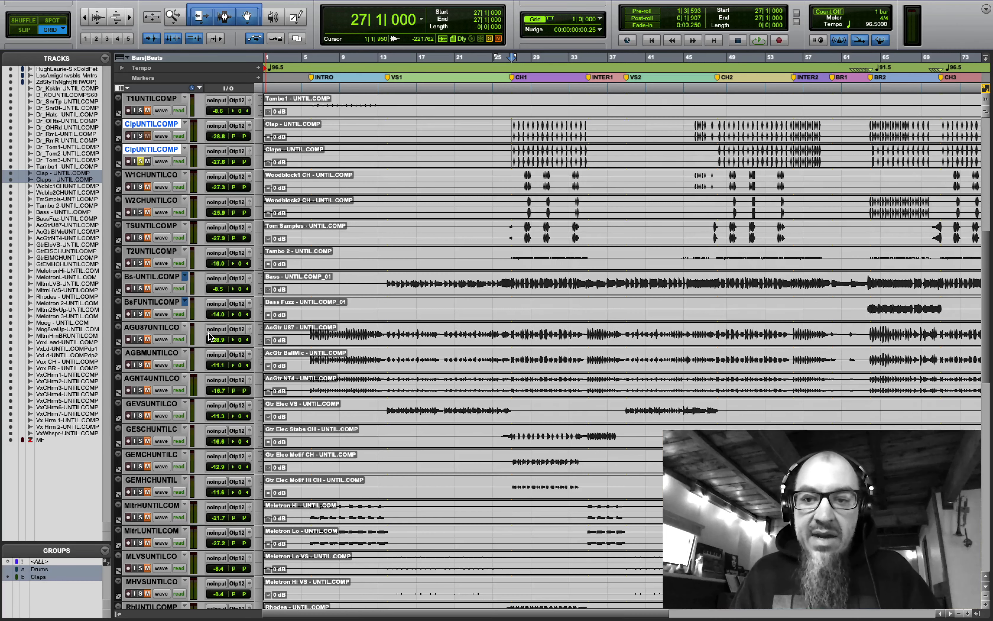
- Audition AcGtr U87, BallMic and NT4 from bar 6, soloing each in turn
{"action": "left_click", "coordinate": [378, 283]}
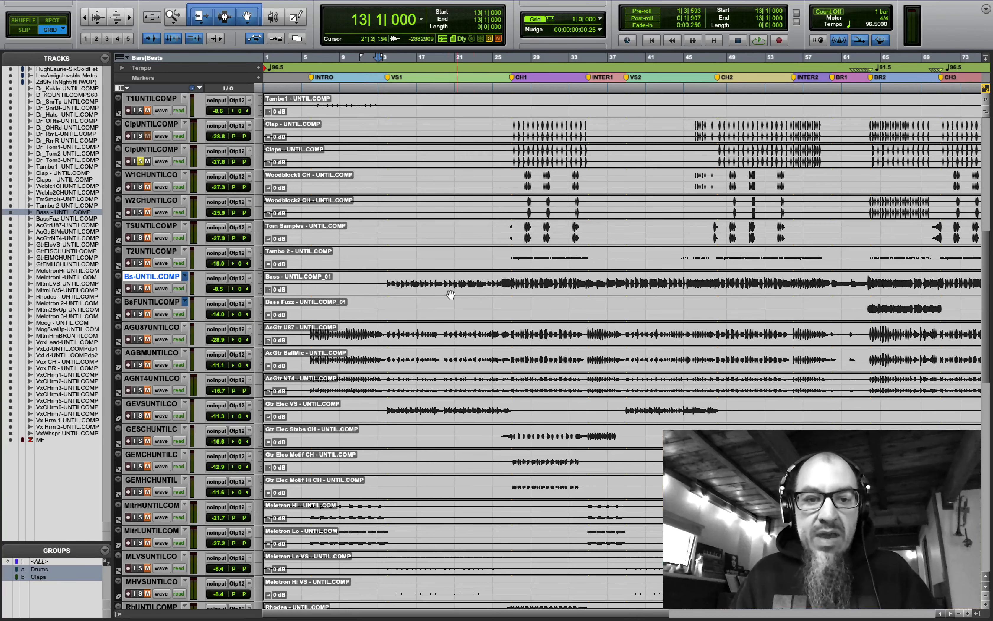
{"action": "left_click", "coordinate": [310, 334]}
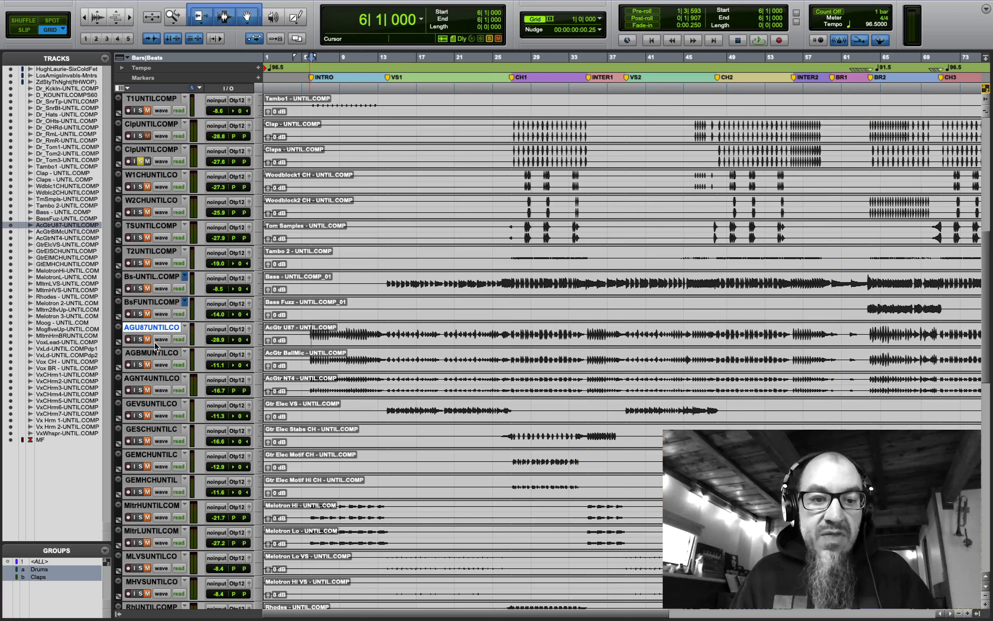
{"action": "left_click", "coordinate": [138, 339]}
{"action": "key", "text": "Return"}
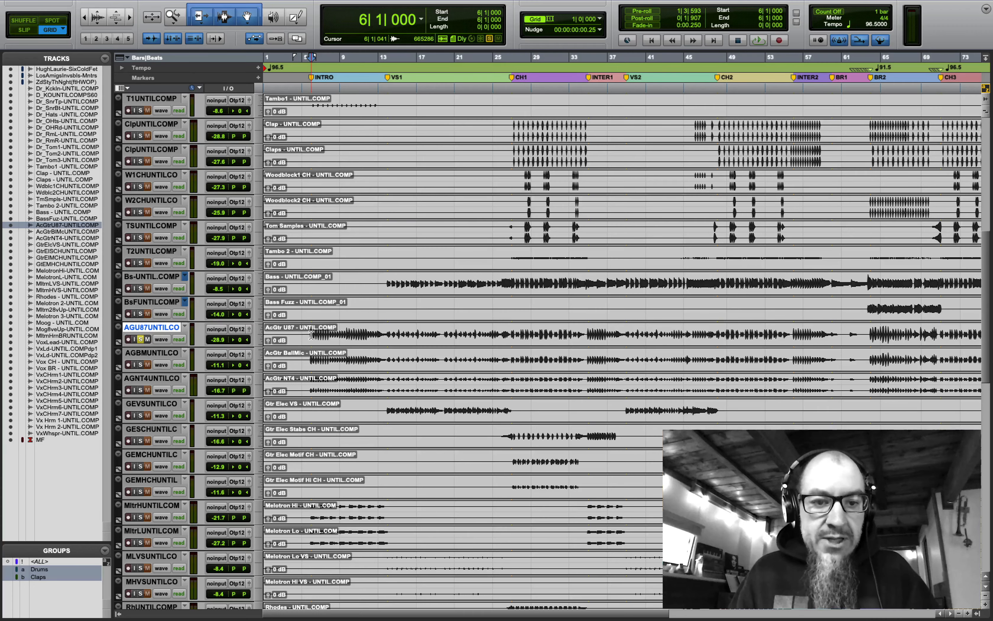
{"action": "key", "text": "space"}
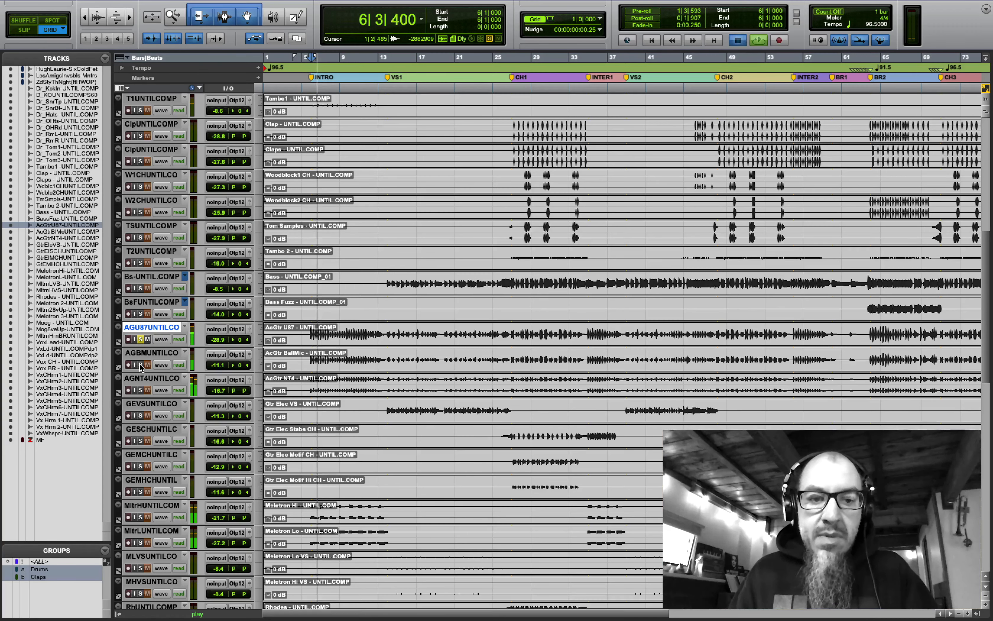
{"action": "key", "text": "space"}
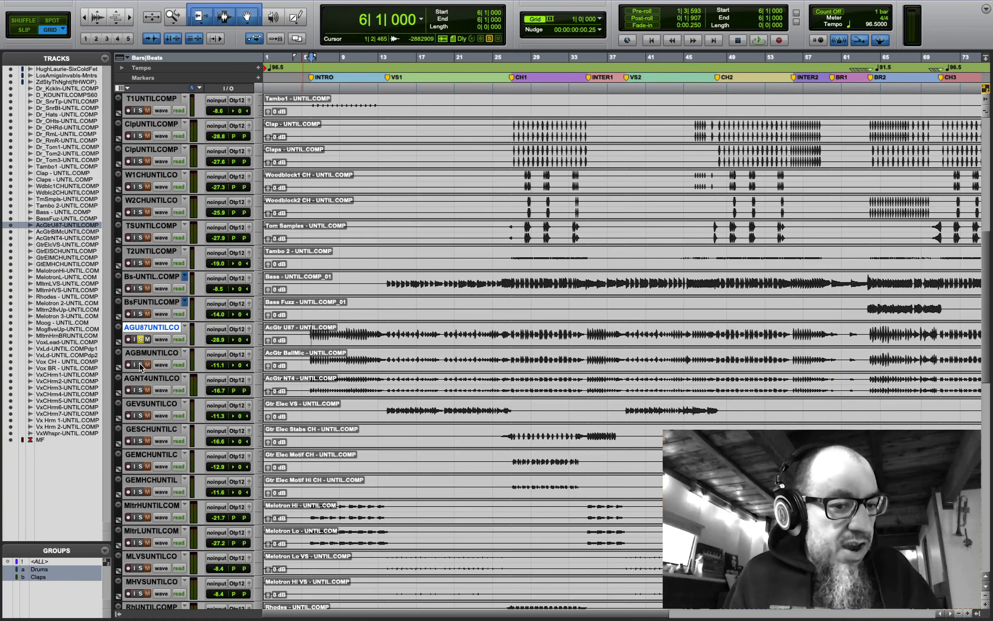
{"action": "key", "text": "space"}
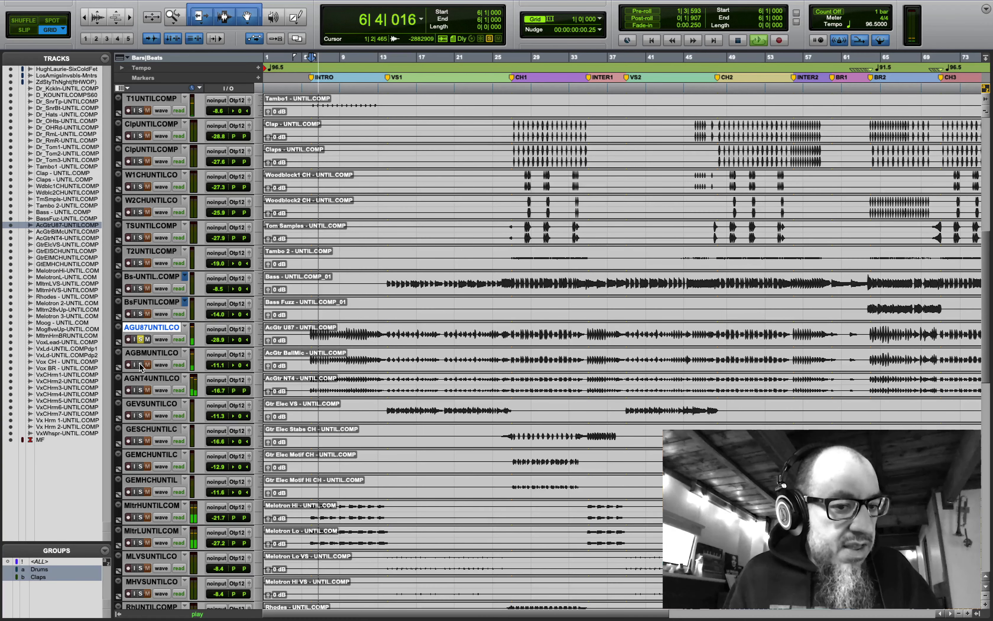
{"action": "left_click", "coordinate": [141, 364]}
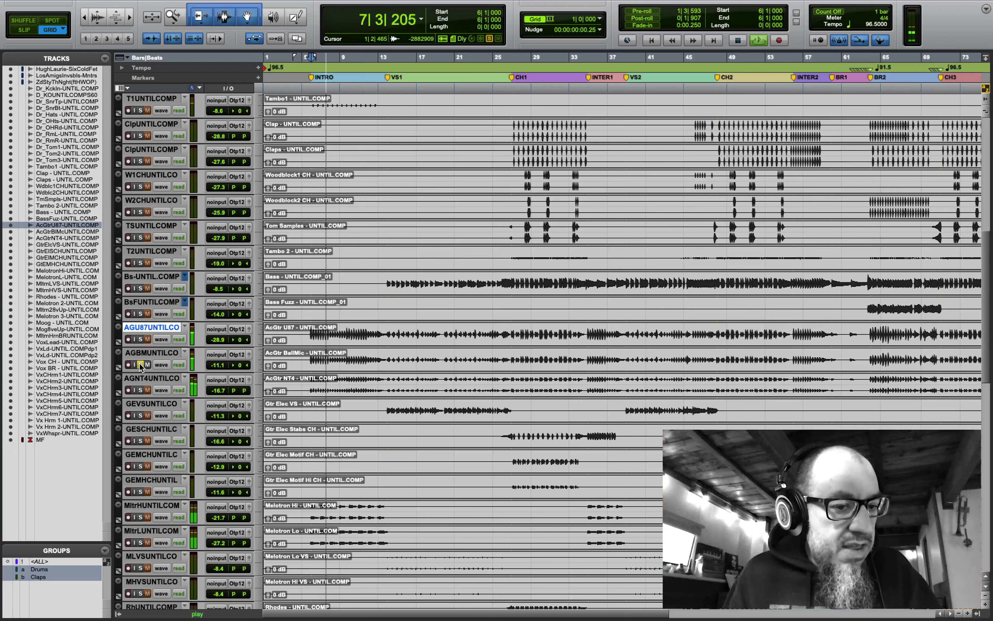
{"action": "left_click", "coordinate": [140, 390]}
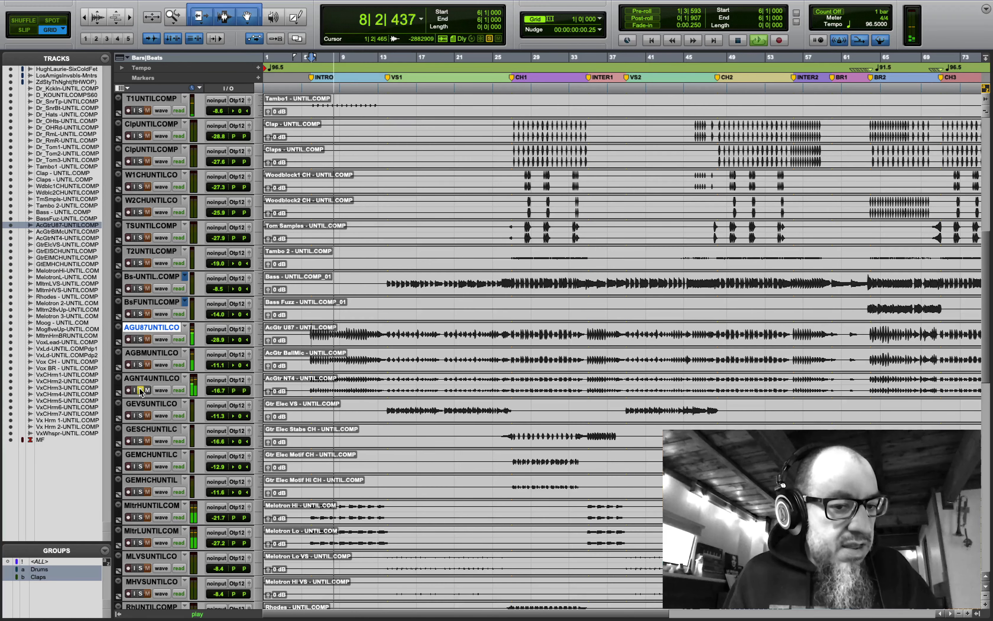
{"action": "key", "text": "space"}
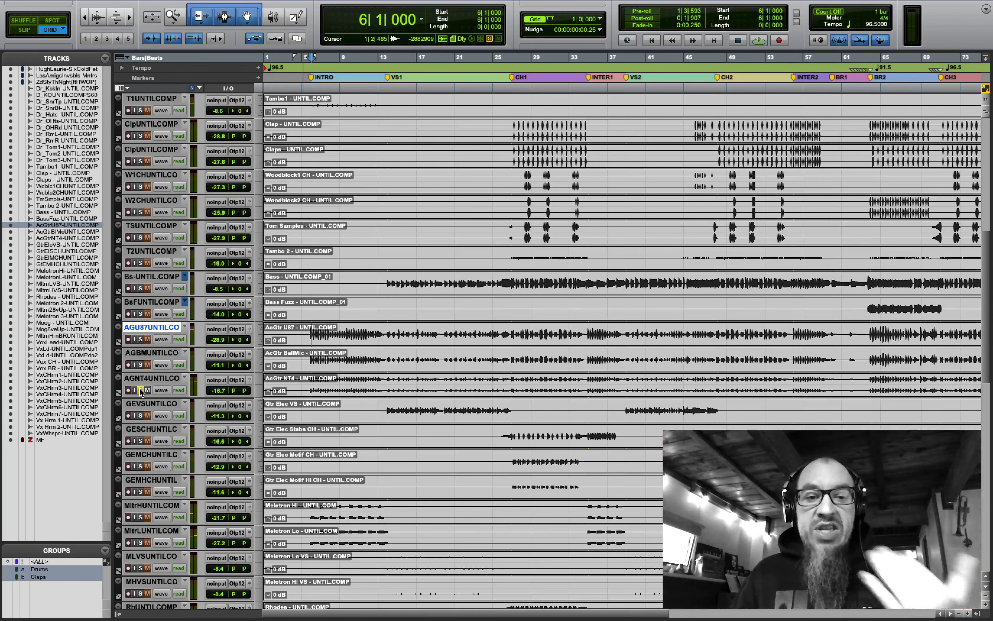
- Group the AcGtr U87, BallMic and NT4 tracks as 'Gtr Acoustic'
{"action": "left_click", "coordinate": [152, 379], "text": "shift"}
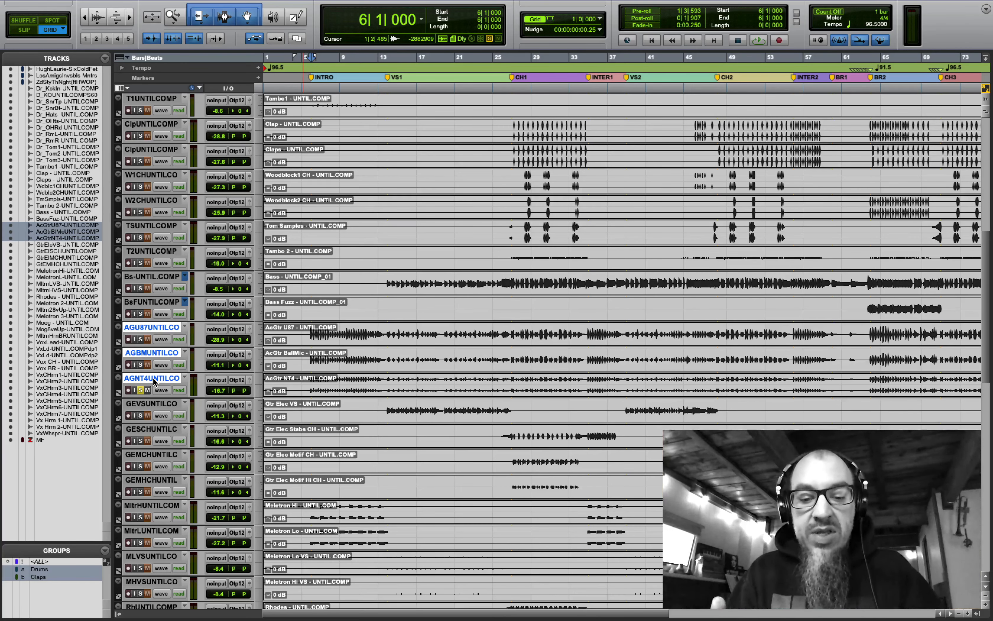
{"action": "key", "text": "super+g"}
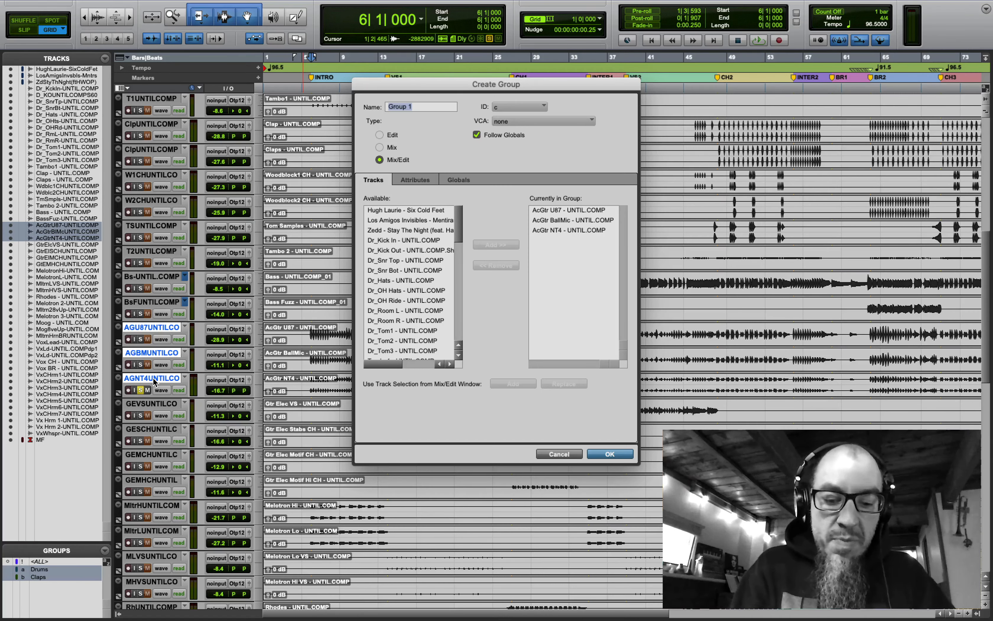
{"action": "type", "text": "Gtr Acoustic"}
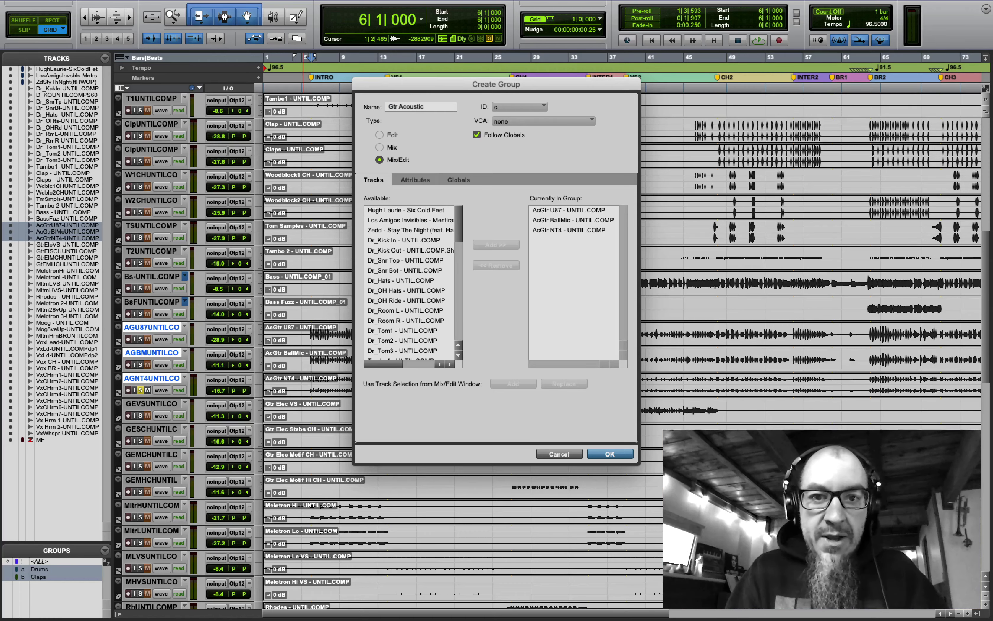
{"action": "key", "text": "super+a"}
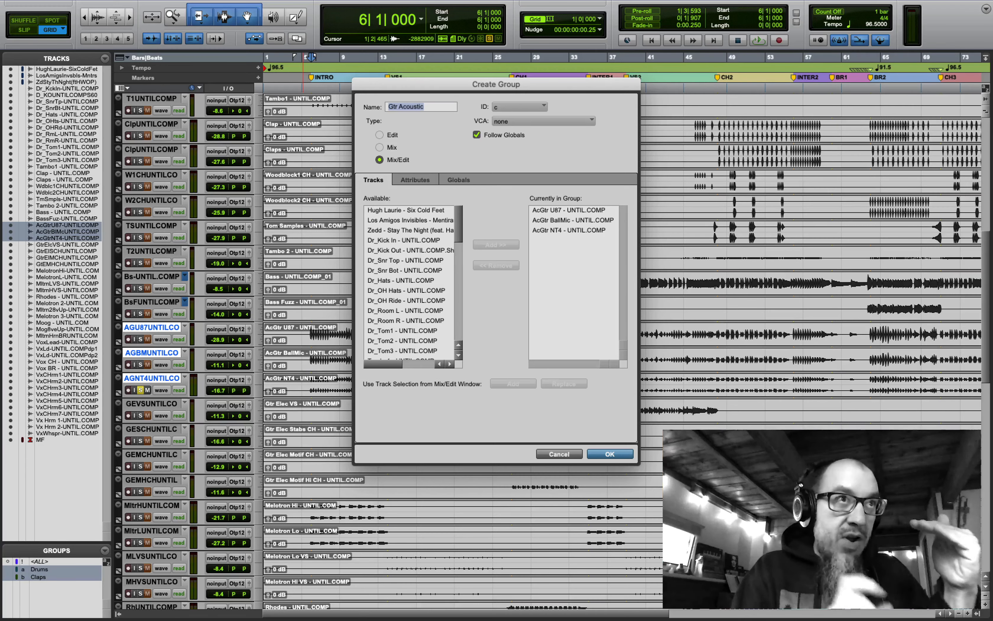
{"action": "key", "text": "Return"}
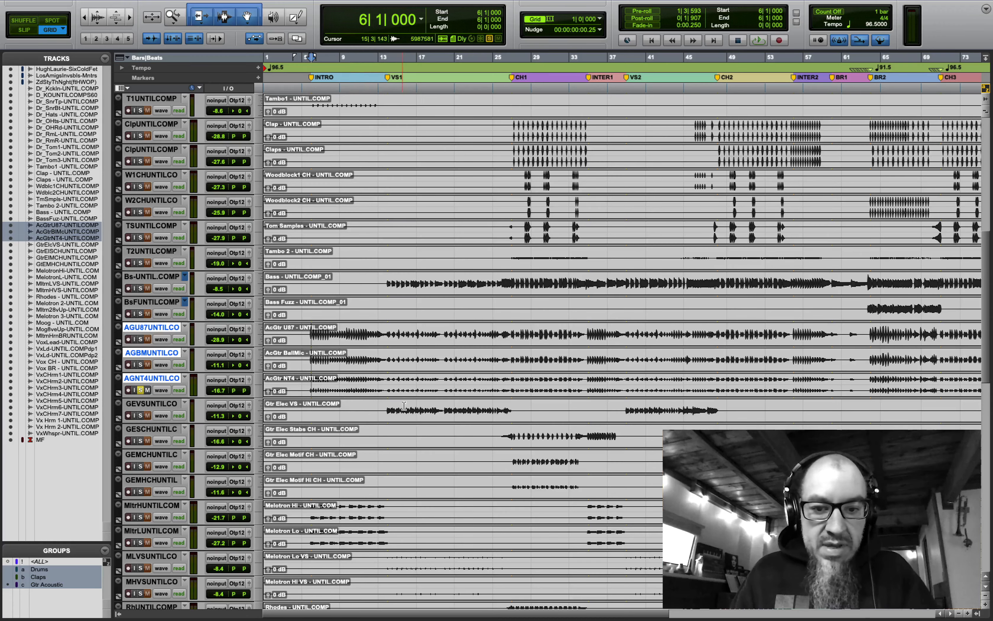
{"action": "left_click", "coordinate": [512, 459]}
- Compare Gtr Elec Motif CH and Hi CH by soloing each during playback from bar 27
{"action": "left_click", "coordinate": [139, 467]}
{"action": "key", "text": "space"}
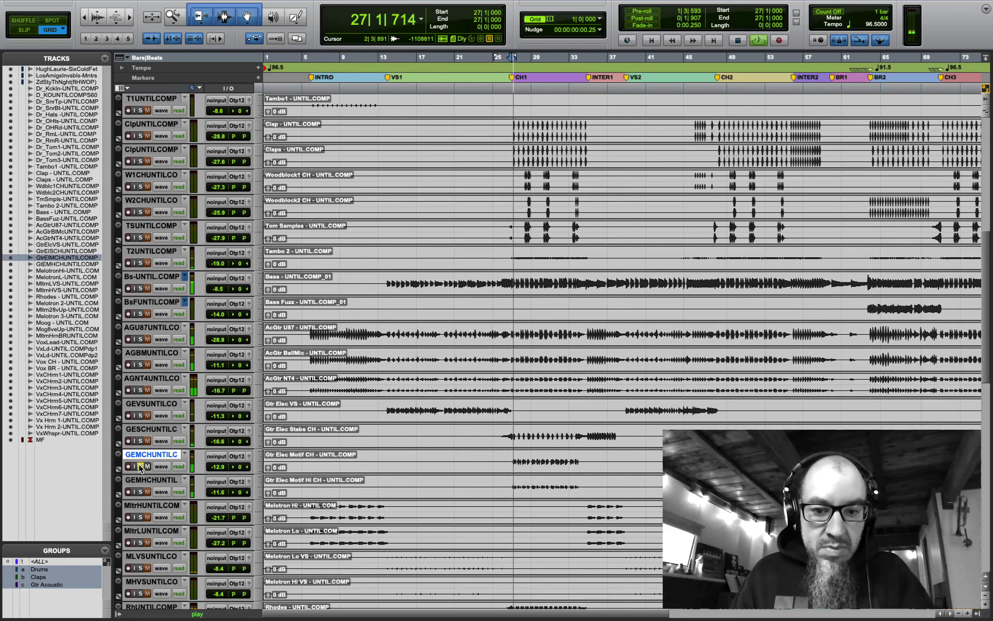
{"action": "left_click", "coordinate": [140, 492]}
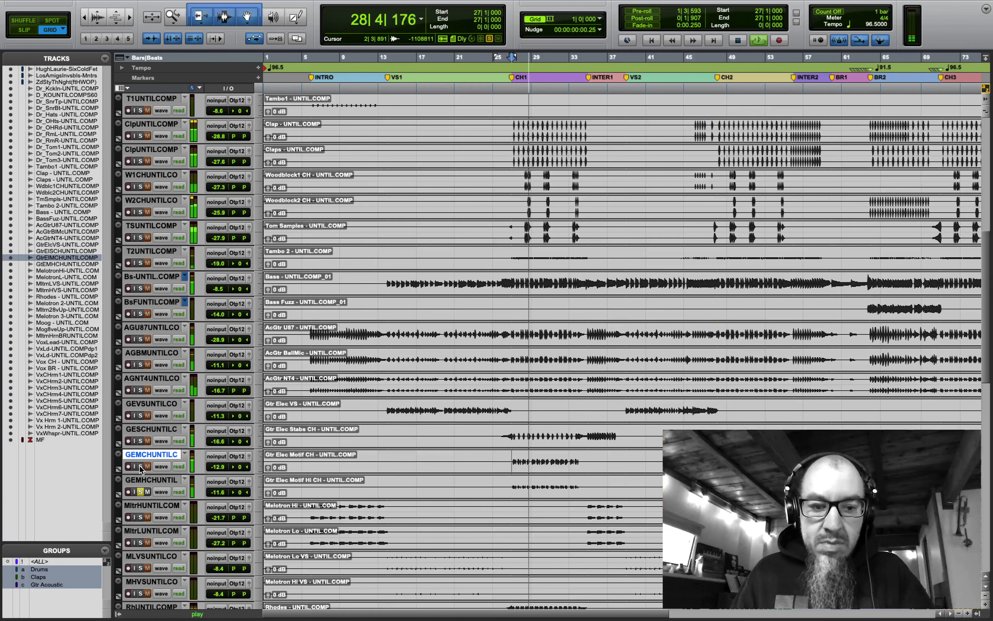
{"action": "left_click", "coordinate": [140, 467]}
{"action": "left_click", "coordinate": [140, 492]}
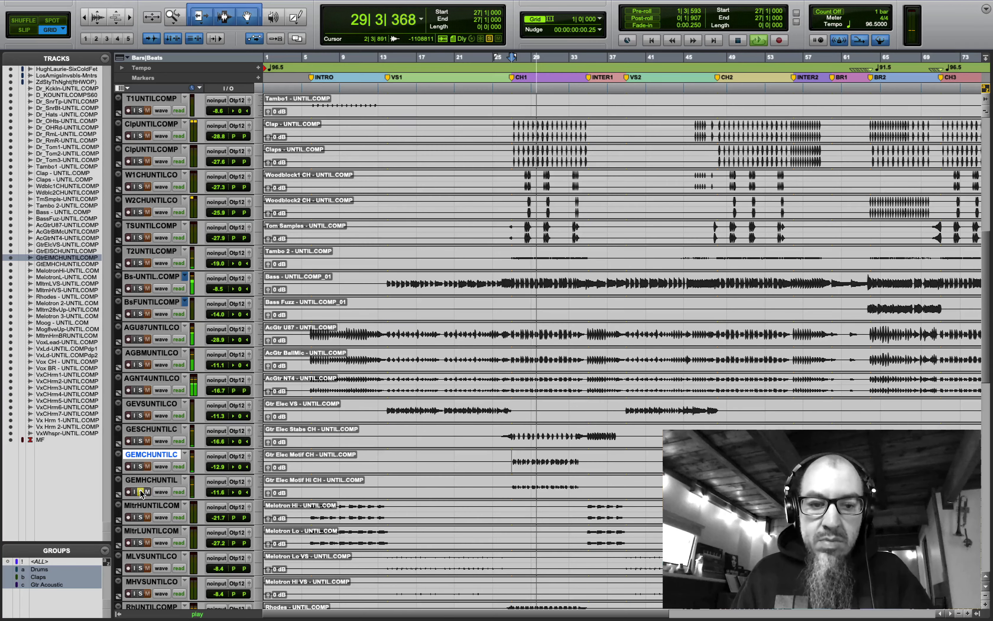
{"action": "key", "text": "space"}
- Group the two Gtr Elec Motif tracks as 'Gtr Ch Melody'
{"action": "left_click", "coordinate": [148, 480], "text": "shift"}
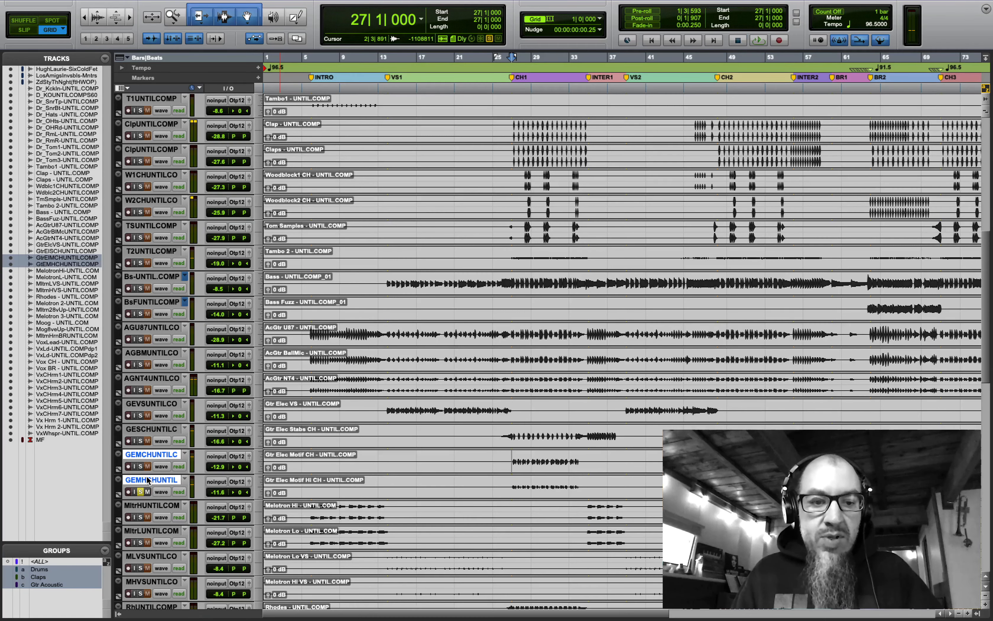
{"action": "key", "text": "super+g"}
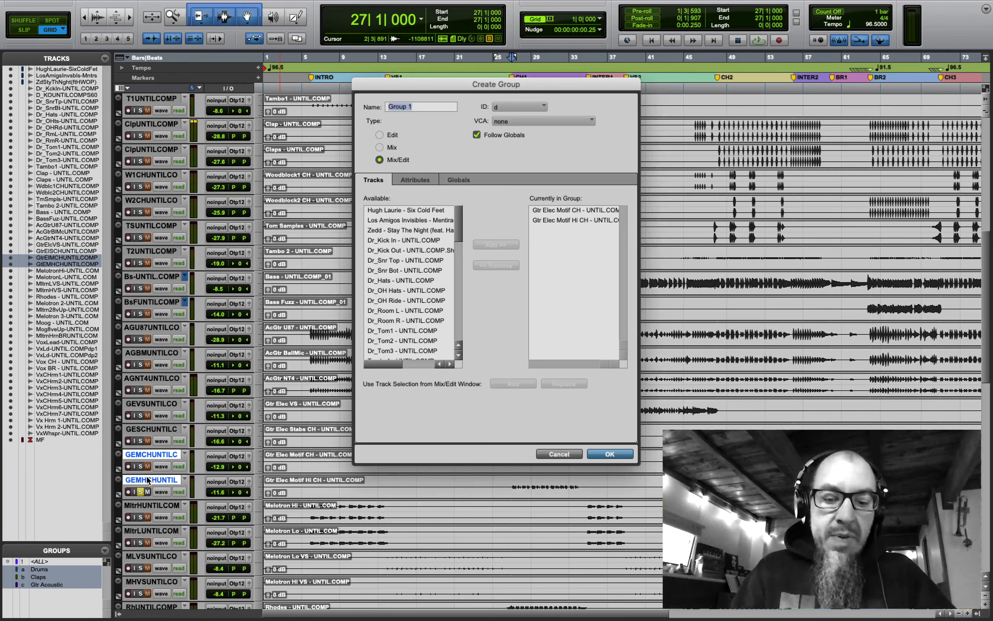
{"action": "type", "text": "Gtr Ch Melody"}
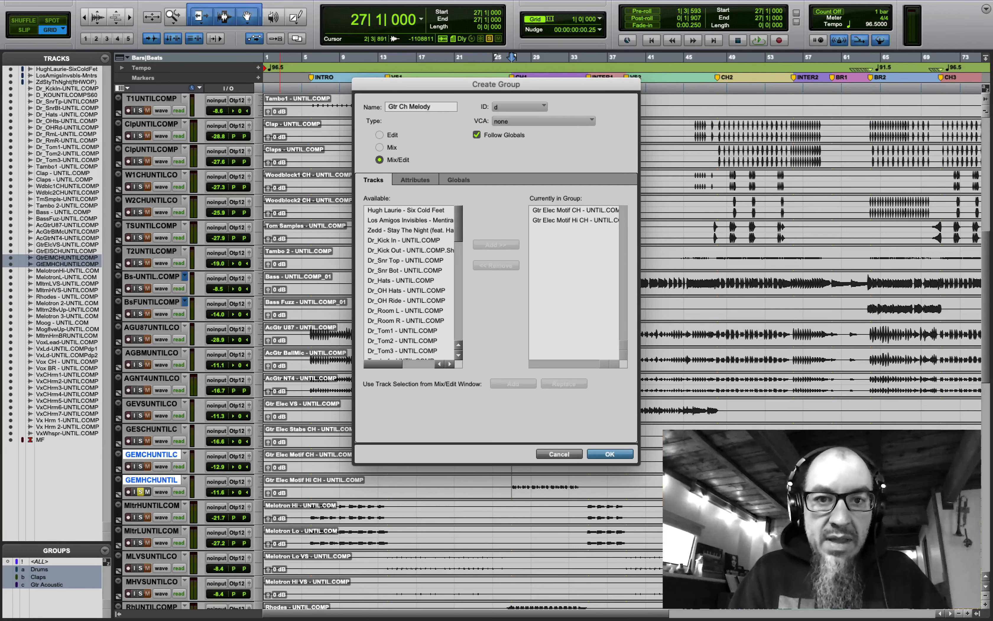
{"action": "key", "text": "Return"}
{"action": "scroll", "coordinate": [163, 488], "scroll_direction": "down", "scroll_amount": 12}
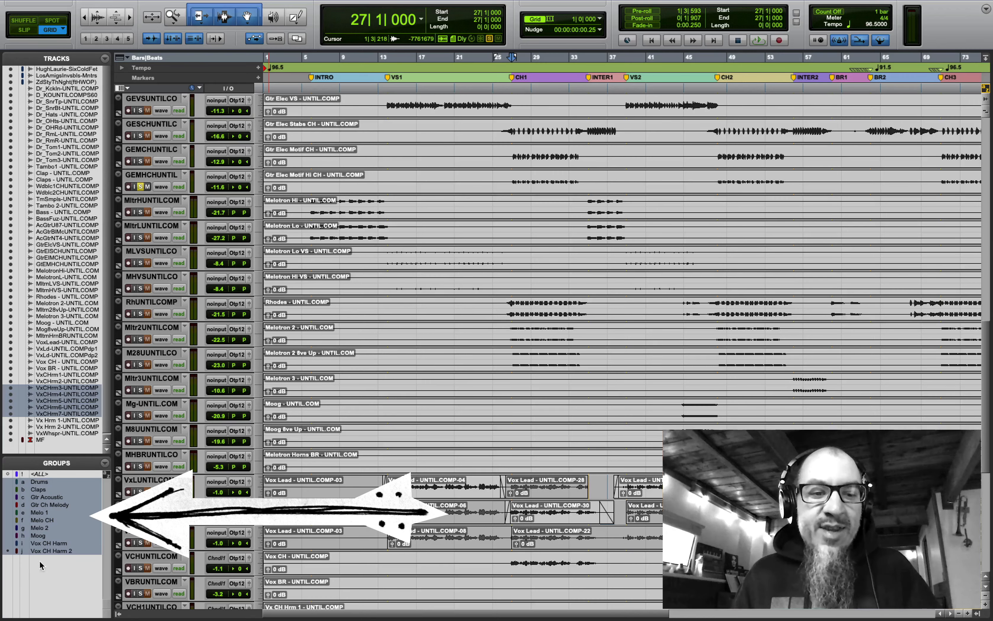
- Shrink all tracks to a height that fits the whole session in the window
{"action": "left_click", "coordinate": [259, 415]}
{"action": "left_click", "coordinate": [277, 466]}
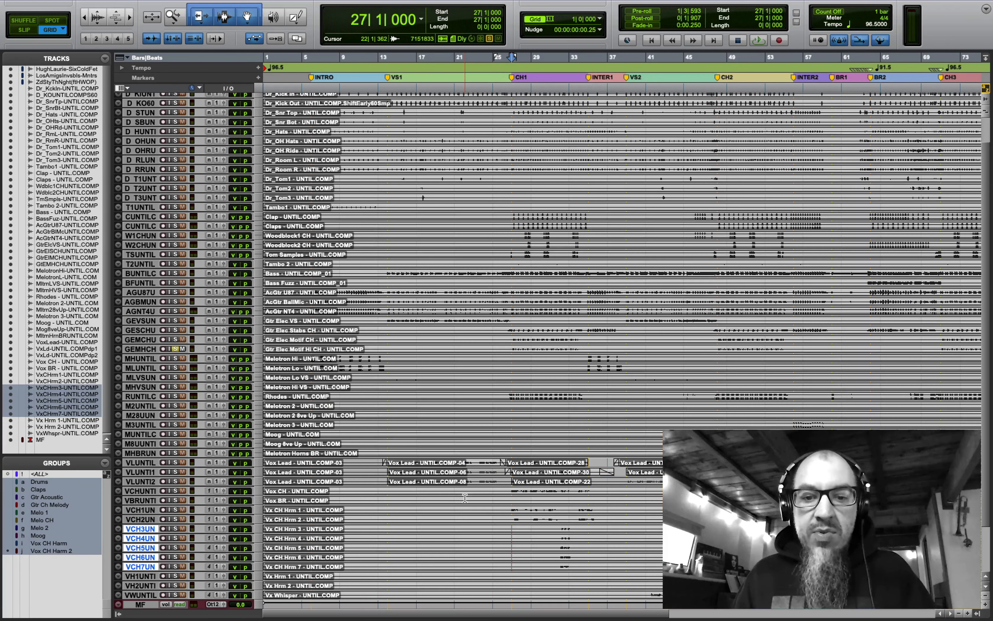
{"action": "mouse_move", "coordinate": [68, 3]}
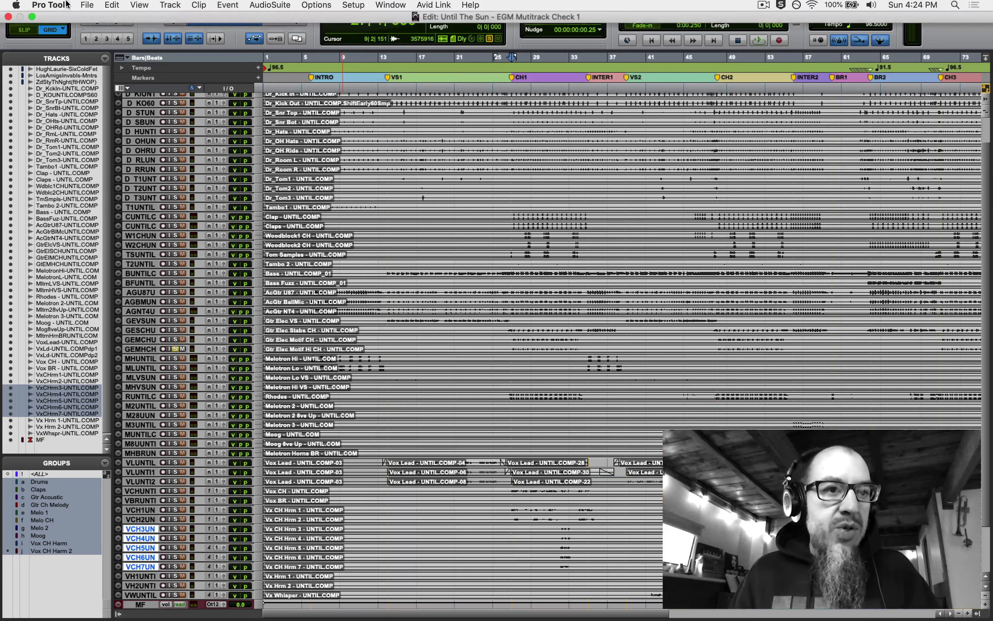
{"action": "left_click", "coordinate": [33, 21]}
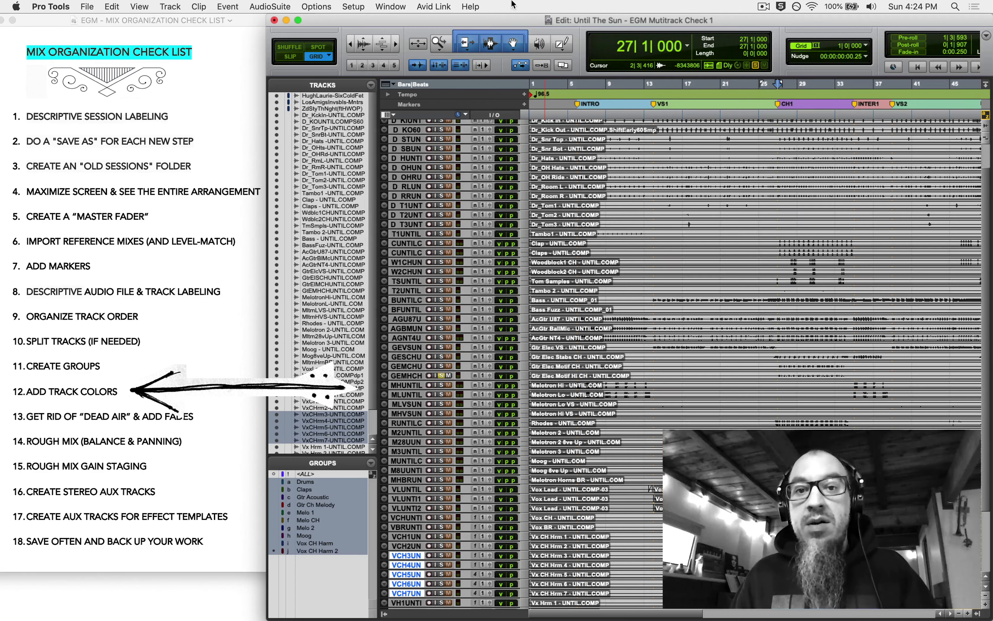
{"action": "left_click", "coordinate": [298, 19]}
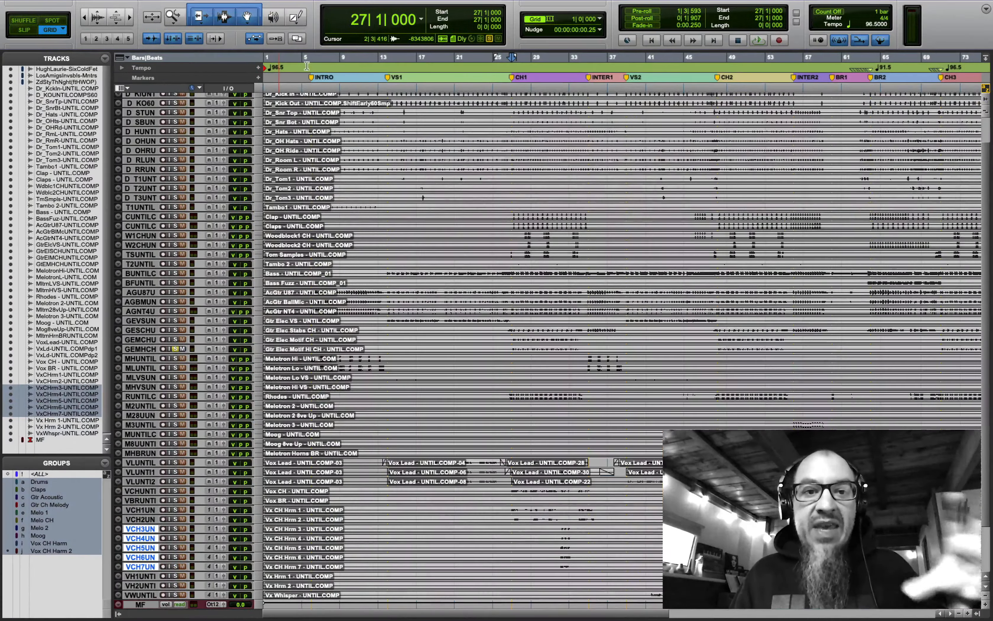
{"action": "scroll", "coordinate": [224, 112], "scroll_direction": "up", "scroll_amount": 3}
{"action": "left_click", "coordinate": [141, 127]}
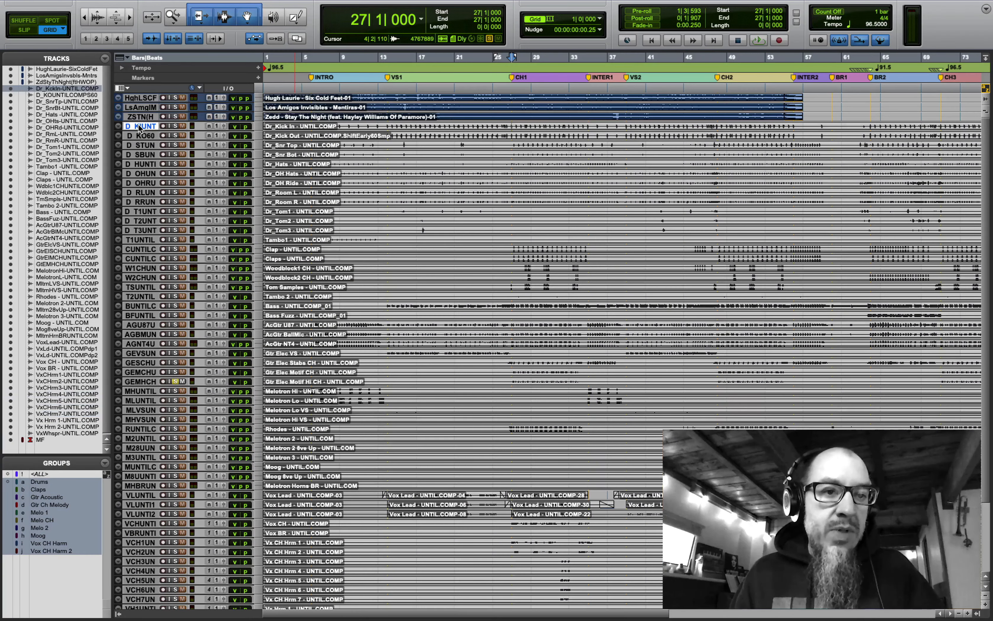
- Make tracks slightly taller and colour the drum tracks Kick In to Tom3 blue-purple
{"action": "left_click", "coordinate": [258, 174]}
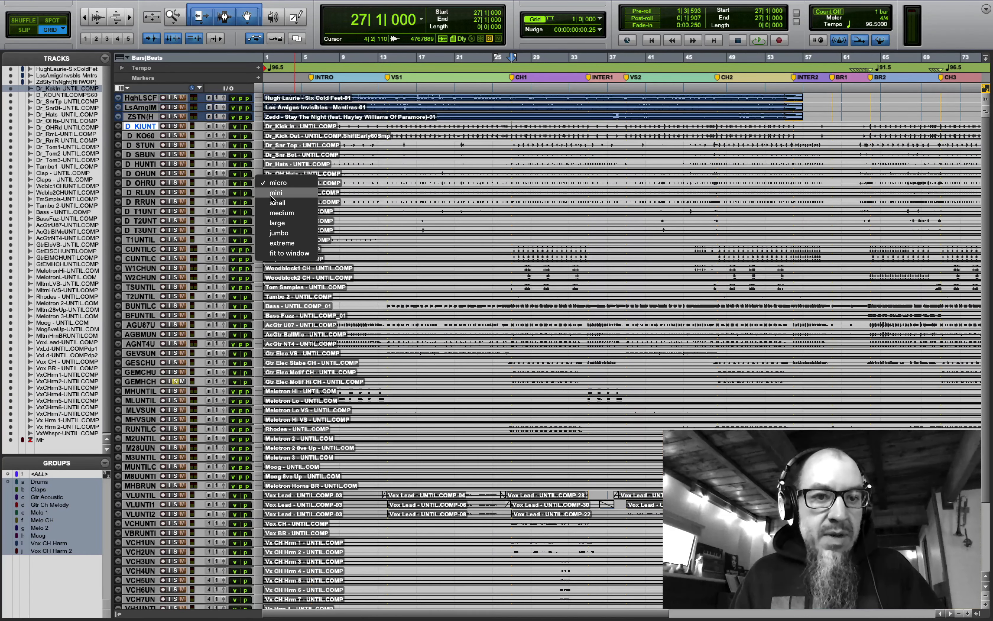
{"action": "left_click", "coordinate": [272, 194]}
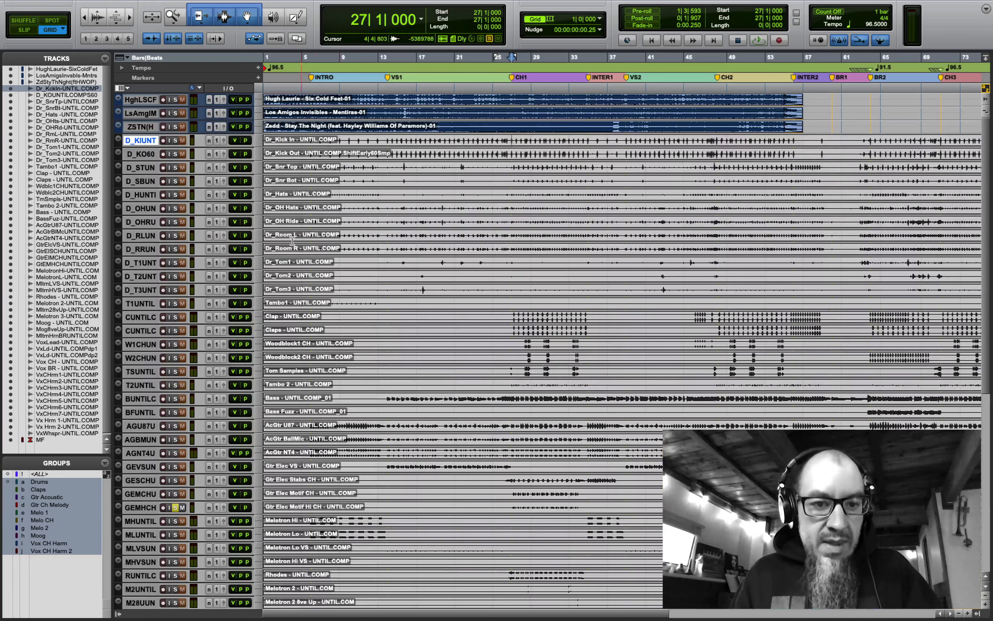
{"action": "left_click", "coordinate": [139, 291], "text": "shift"}
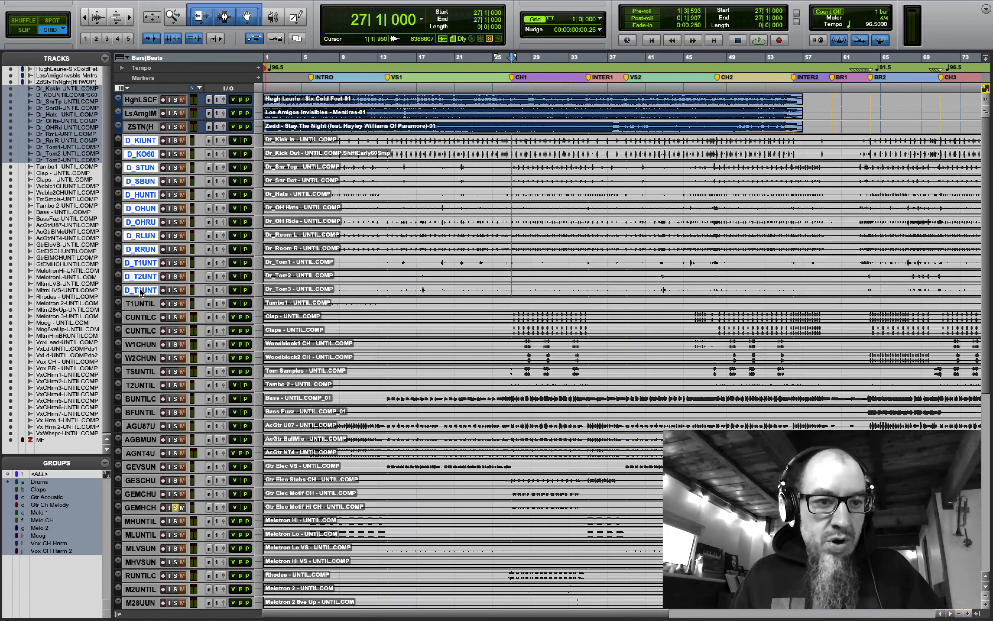
{"action": "double_click", "coordinate": [117, 142]}
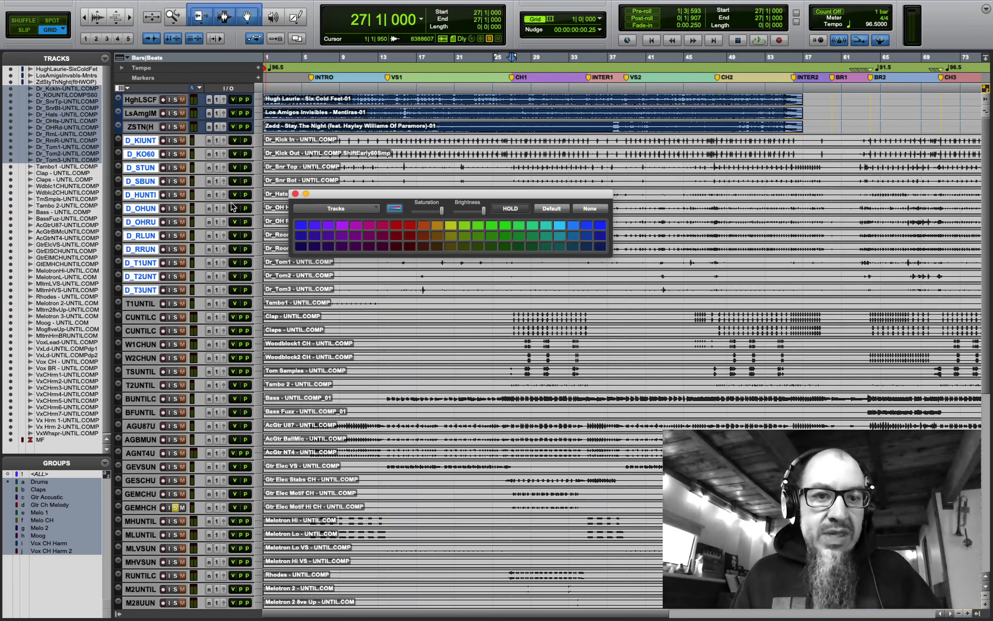
{"action": "left_click", "coordinate": [301, 226]}
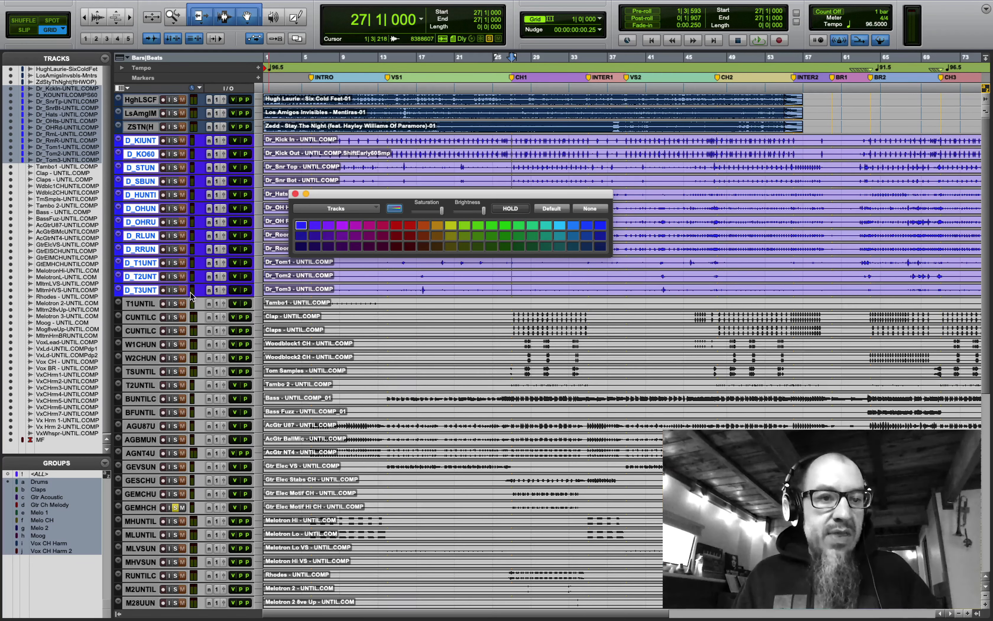
- Colour the percussion tracks from Tambo1 to Tambo 2 purple
{"action": "left_click", "coordinate": [146, 302]}
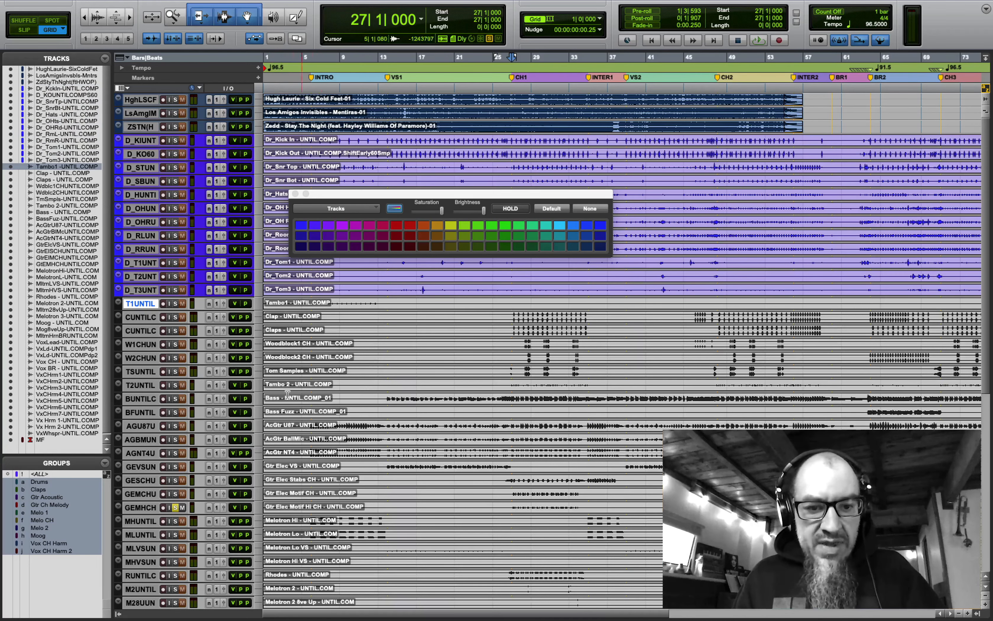
{"action": "left_click", "coordinate": [140, 385], "text": "shift"}
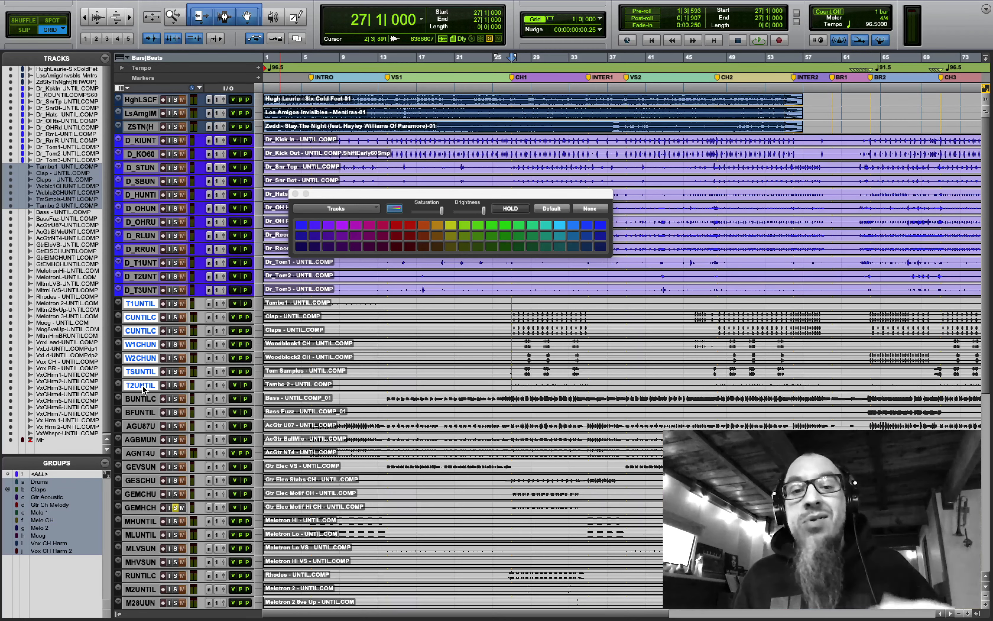
{"action": "left_click", "coordinate": [329, 227]}
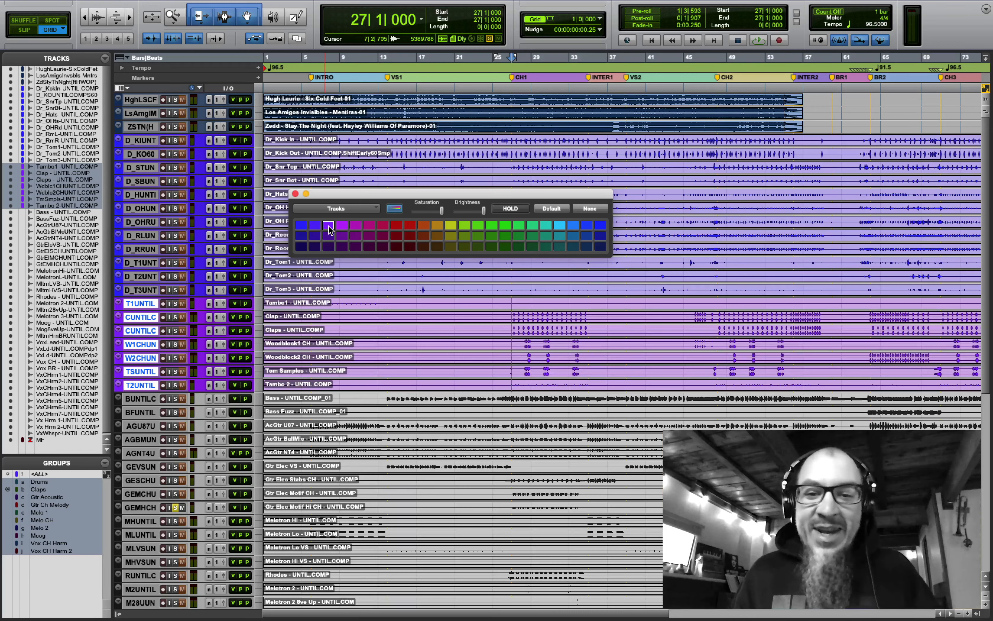
- Colour the Clap and Claps tracks darker purple, applying colour to whole tracks
{"action": "left_click", "coordinate": [510, 318]}
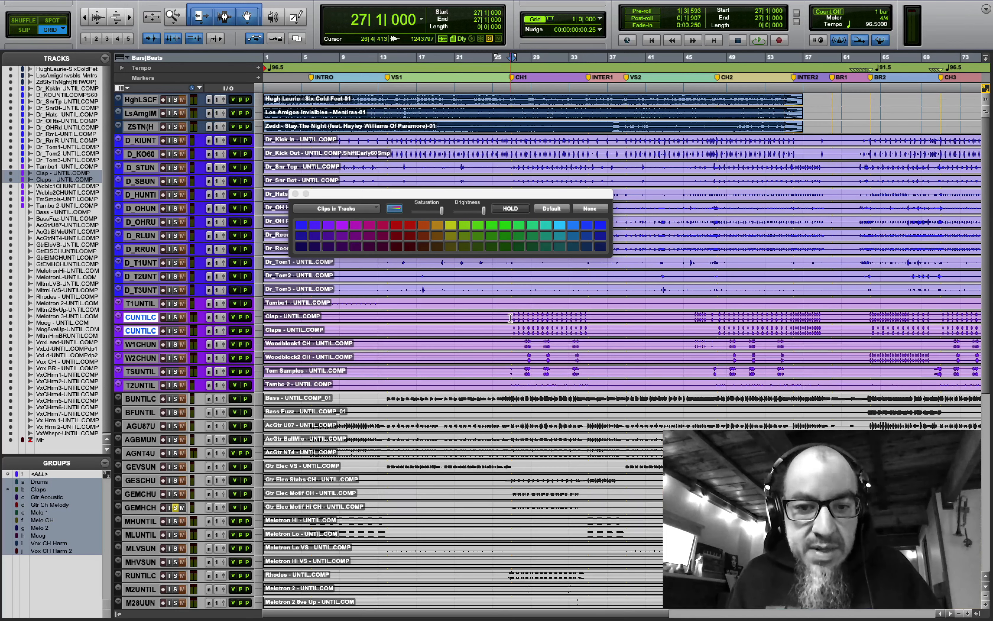
{"action": "left_click_drag", "start_coordinate": [509, 318], "coordinate": [592, 320]}
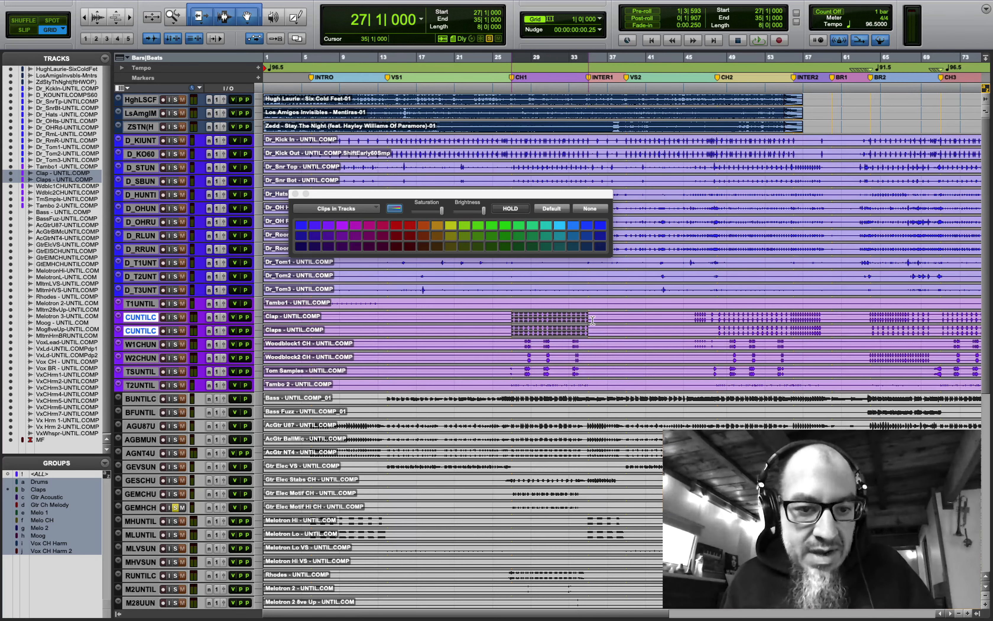
{"action": "left_click", "coordinate": [329, 241]}
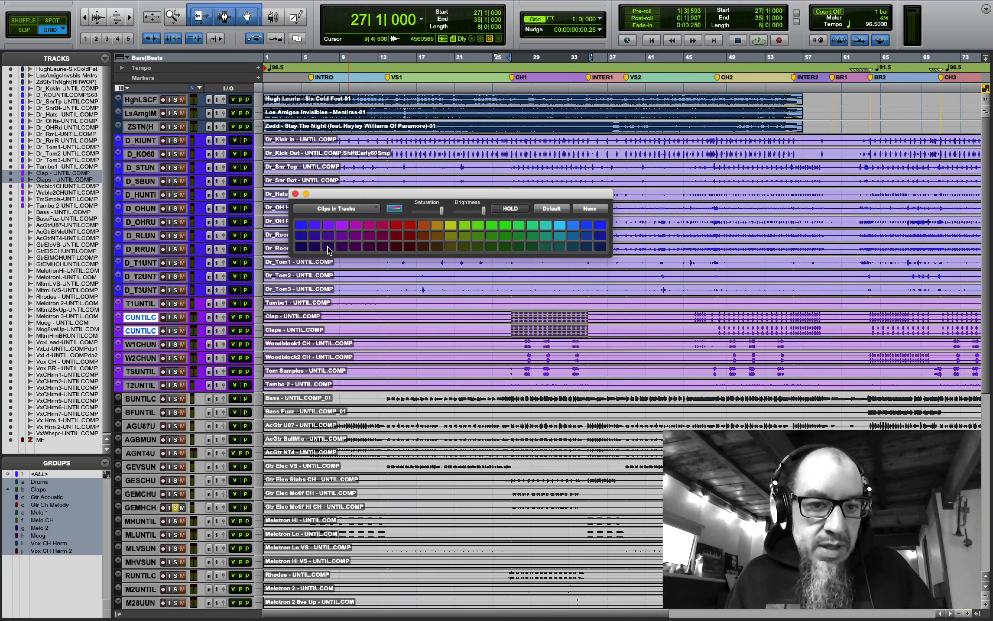
{"action": "left_click", "coordinate": [119, 323]}
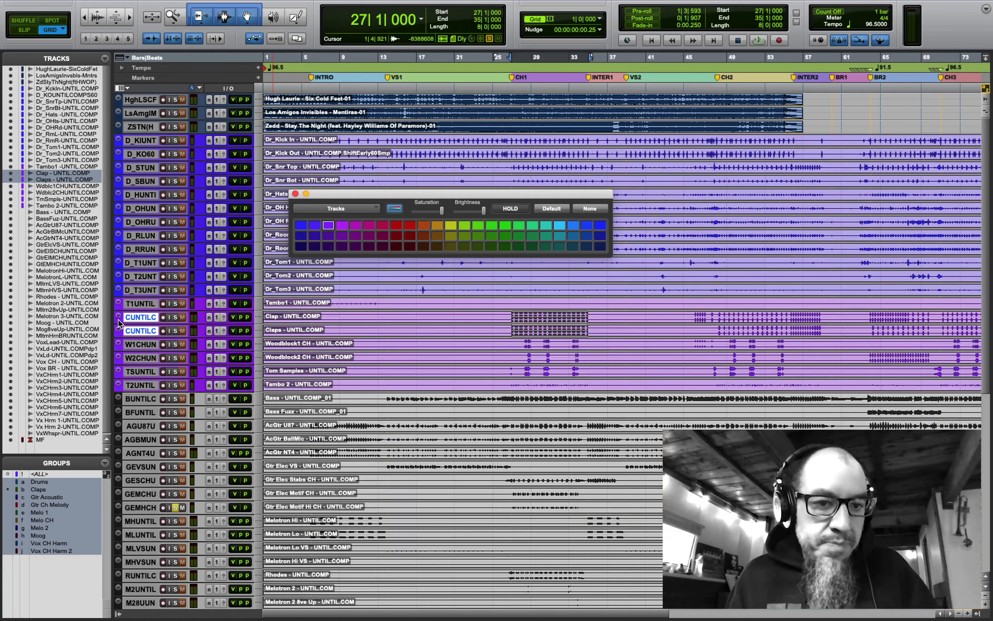
{"action": "left_click", "coordinate": [329, 235]}
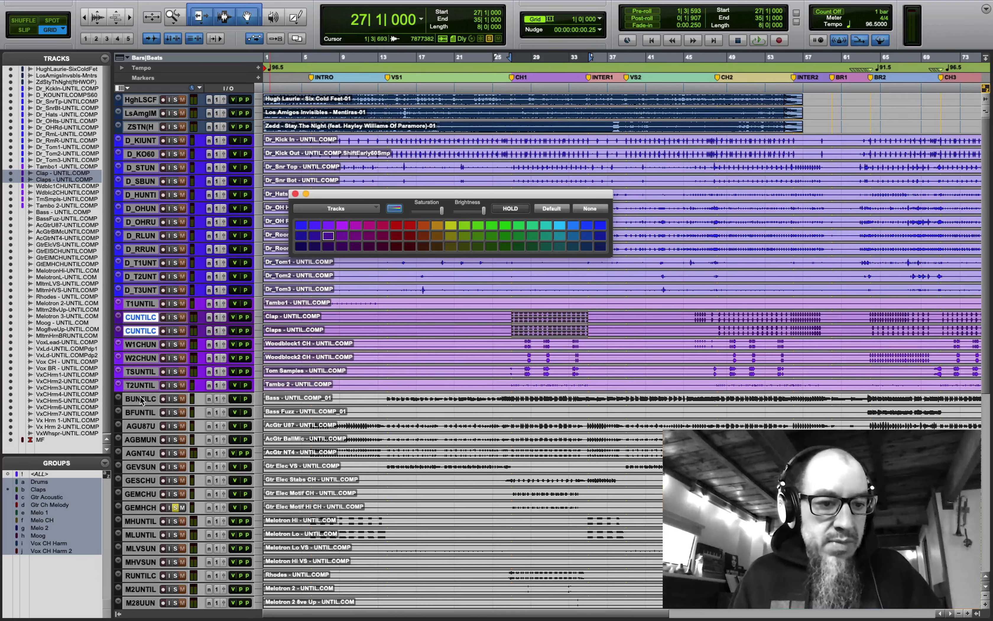
{"action": "left_click", "coordinate": [140, 412]}
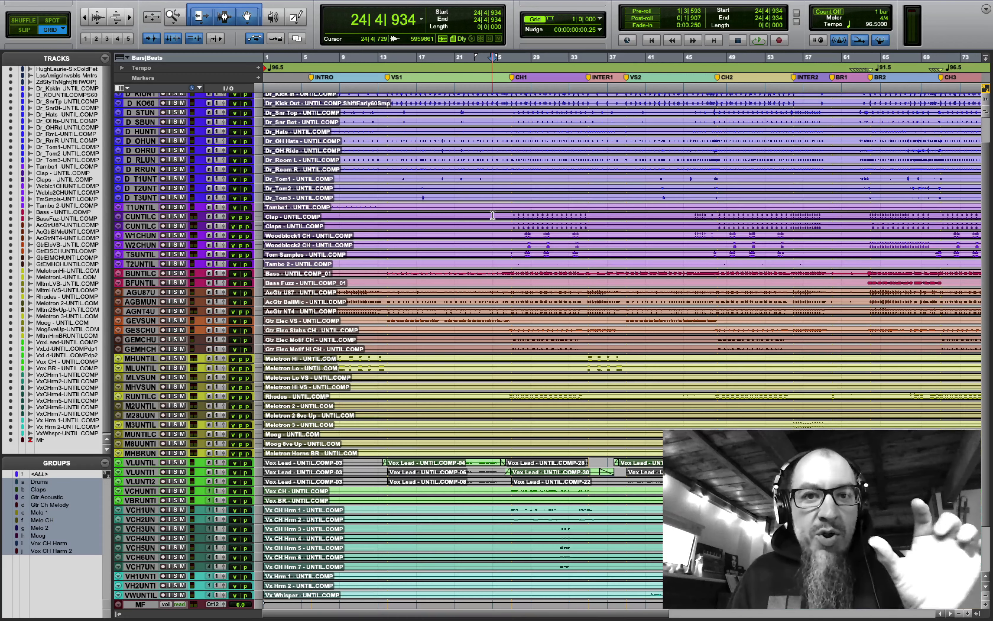
- Exit full screen to check the mix checklist
{"action": "scroll", "coordinate": [504, 225], "scroll_direction": "up", "scroll_amount": 3}
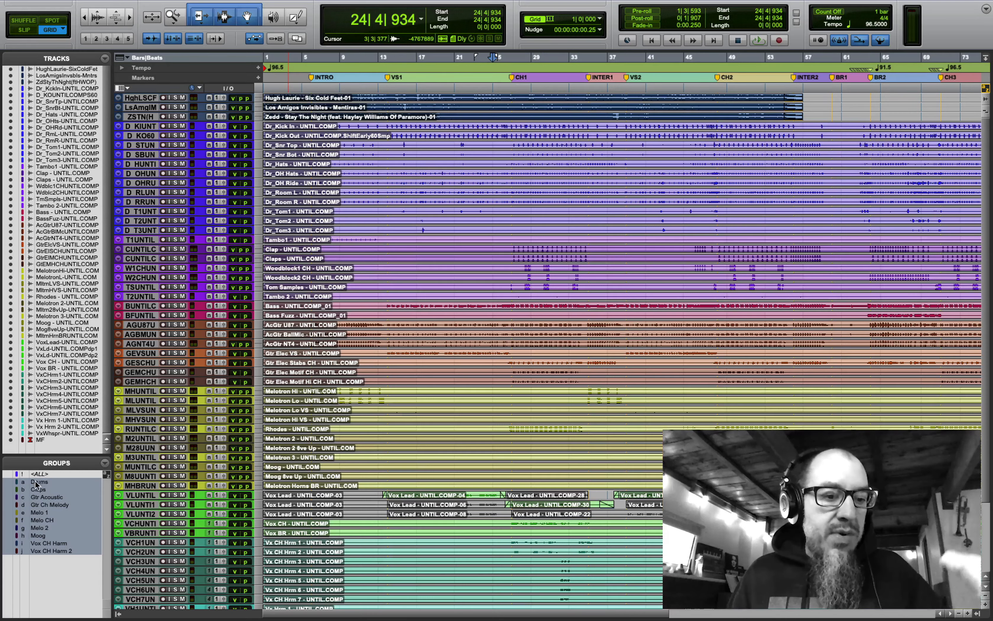
{"action": "mouse_move", "coordinate": [88, 2]}
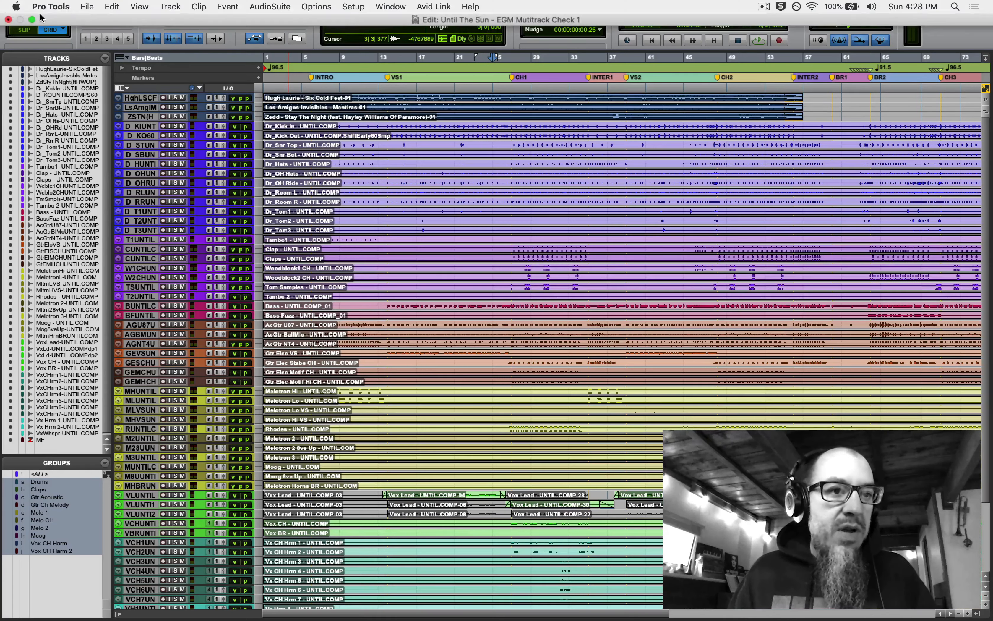
{"action": "left_click", "coordinate": [32, 20]}
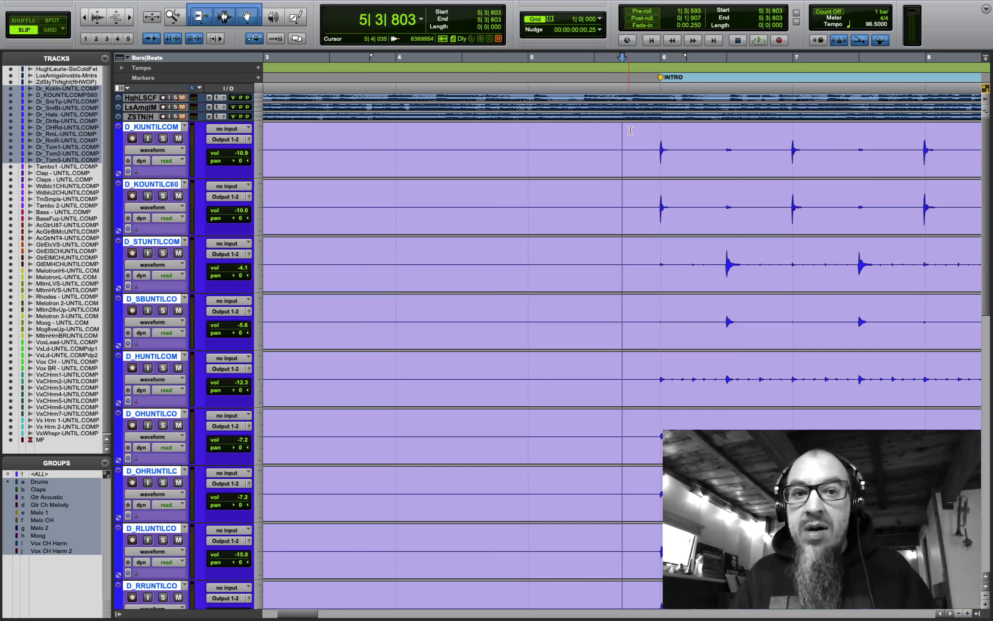
- Audition the drum intro and zoom in on the drum clips' start before the INTRO marker
{"action": "key", "text": "space"}
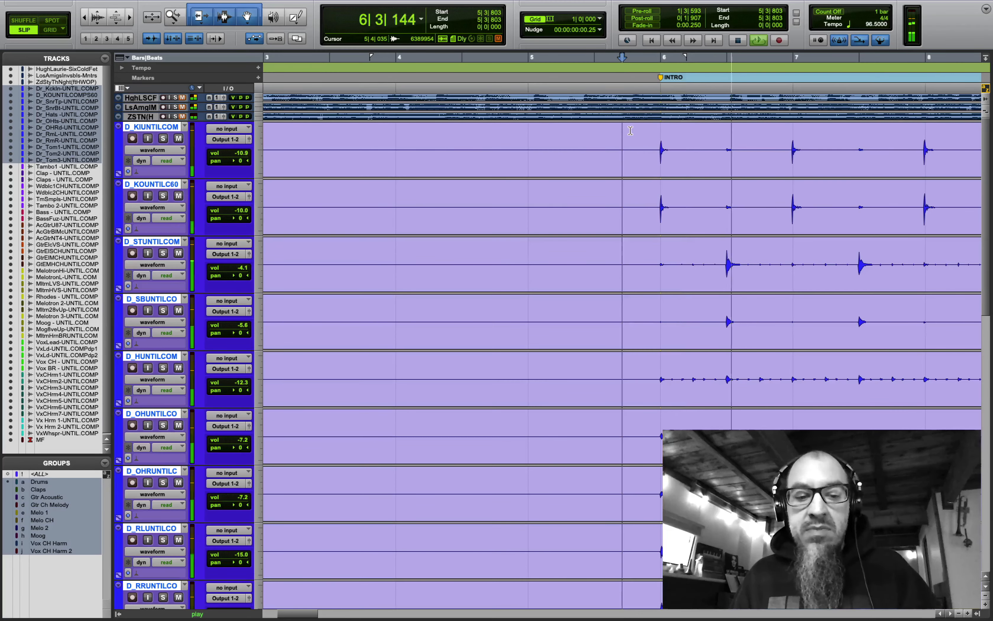
{"action": "key", "text": "space"}
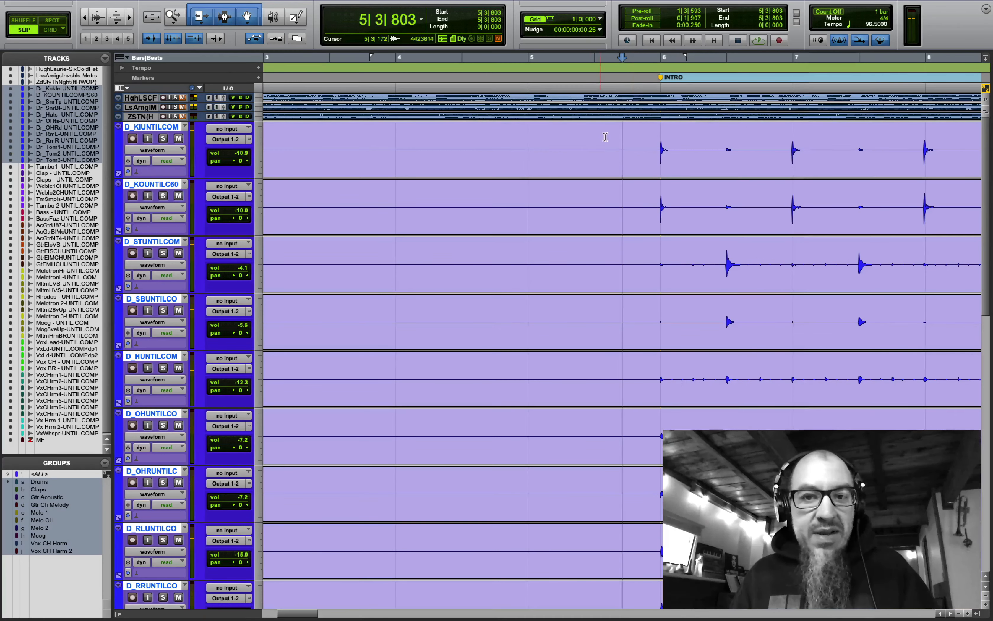
{"action": "left_click", "coordinate": [650, 137]}
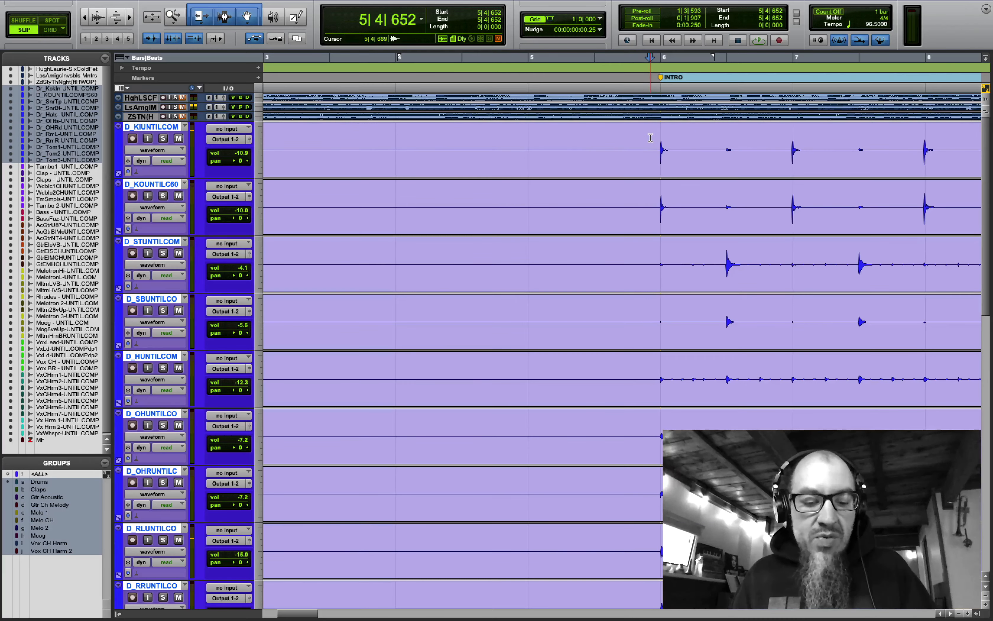
{"action": "left_click", "coordinate": [259, 139]}
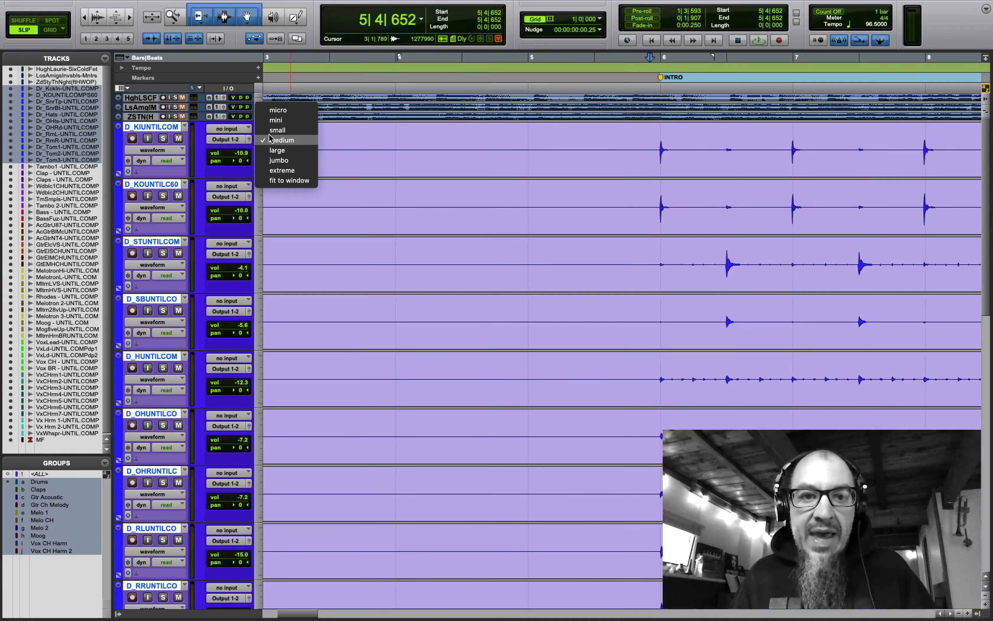
{"action": "left_click", "coordinate": [275, 129], "text": "alt"}
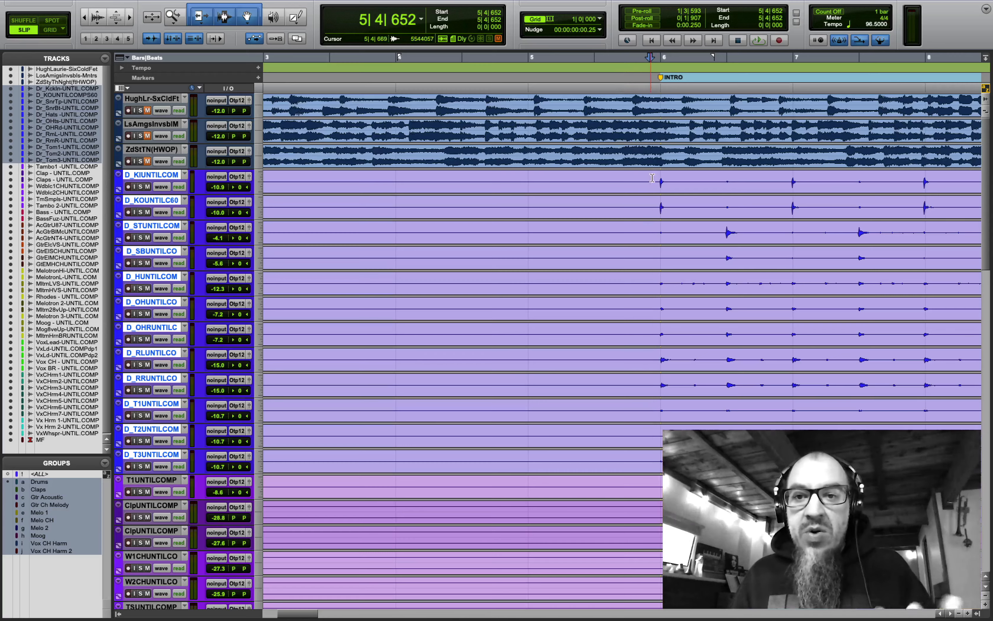
{"action": "left_click_drag", "start_coordinate": [650, 177], "coordinate": [229, 181]}
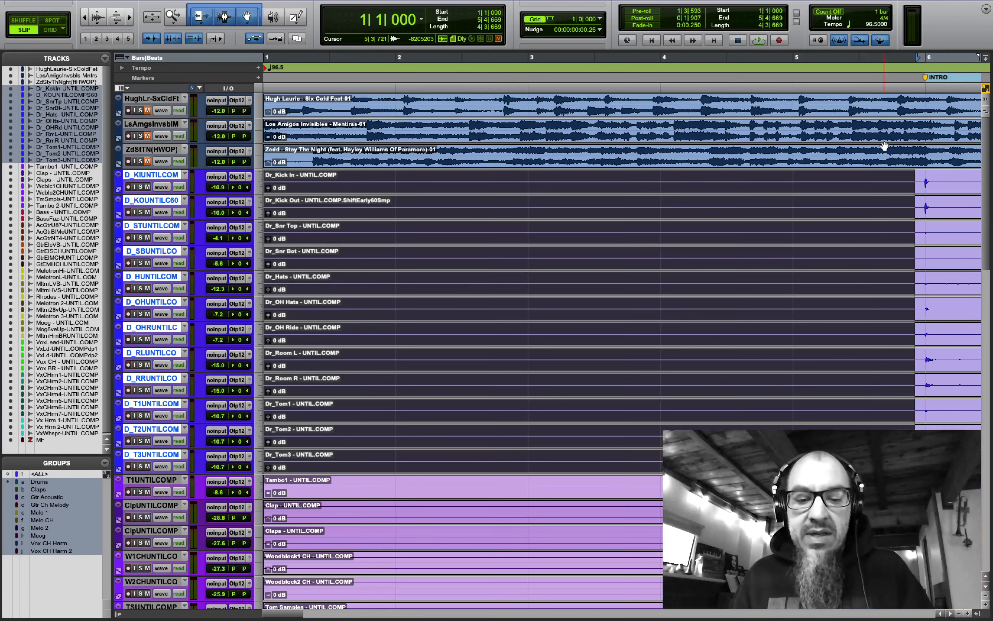
{"action": "key", "text": "r"}
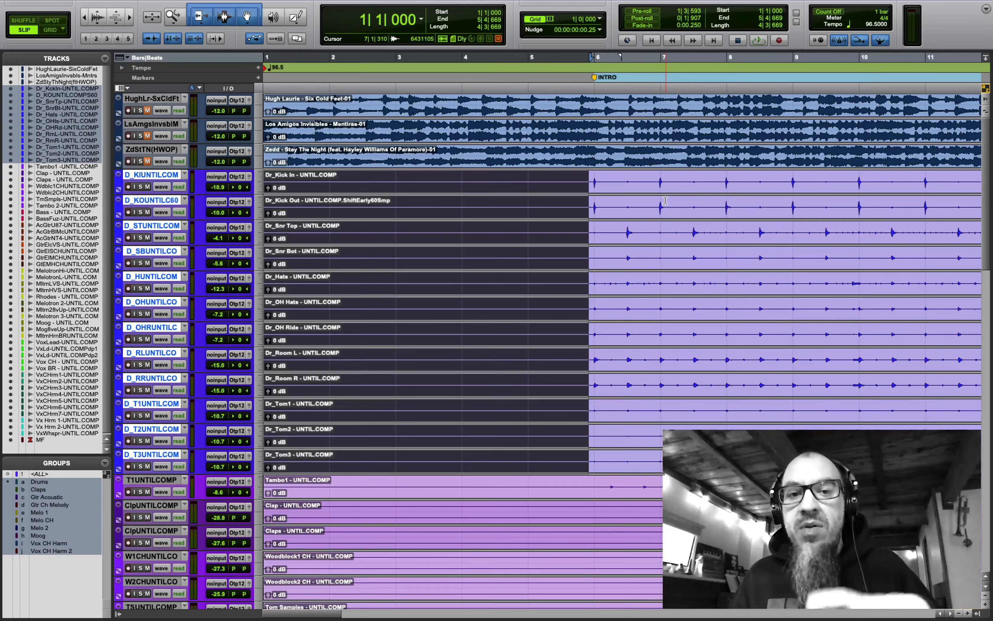
{"action": "key", "text": "Return"}
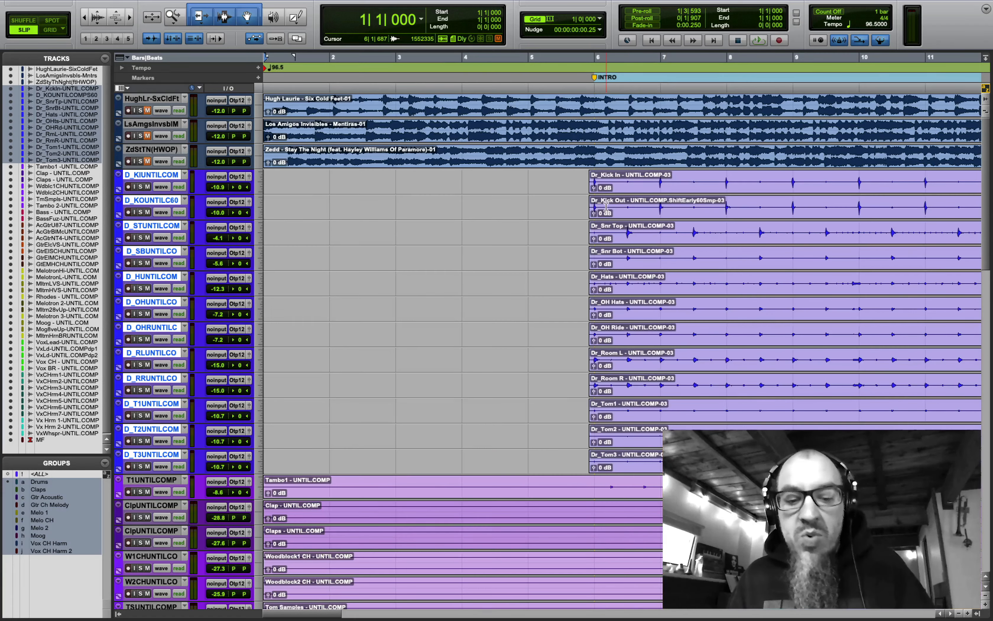
{"action": "key", "text": "t"}
{"action": "key", "text": "t"}
{"action": "key", "text": "t"}
{"action": "key", "text": "Tab"}
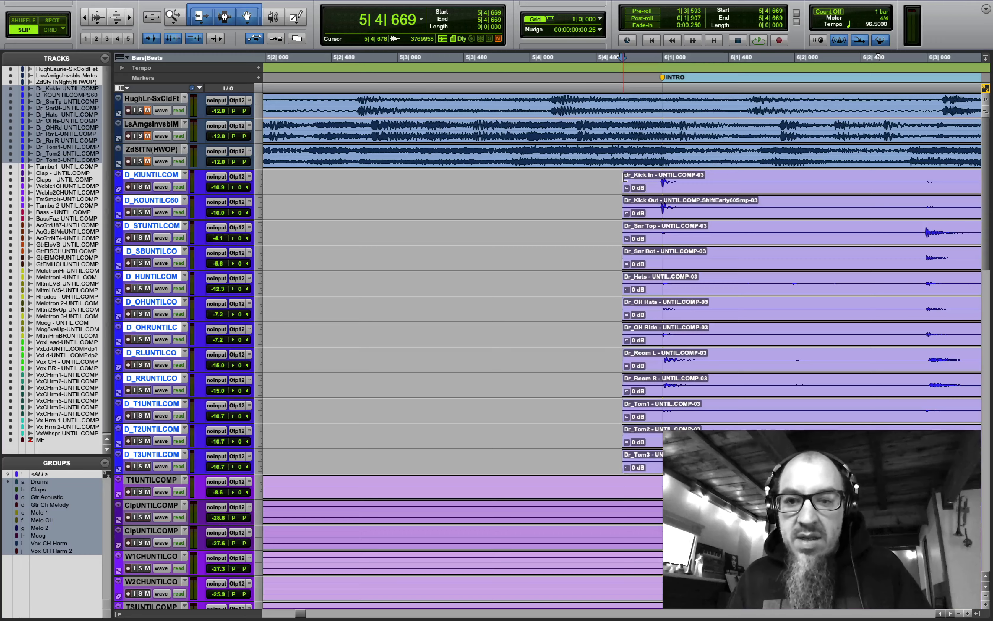
- Add short fade-ins to the drum clips, show the drum tracks taller, and lengthen the fades slightly
{"action": "left_click_drag", "start_coordinate": [625, 178], "coordinate": [659, 176]}
{"action": "left_click", "coordinate": [638, 180]}
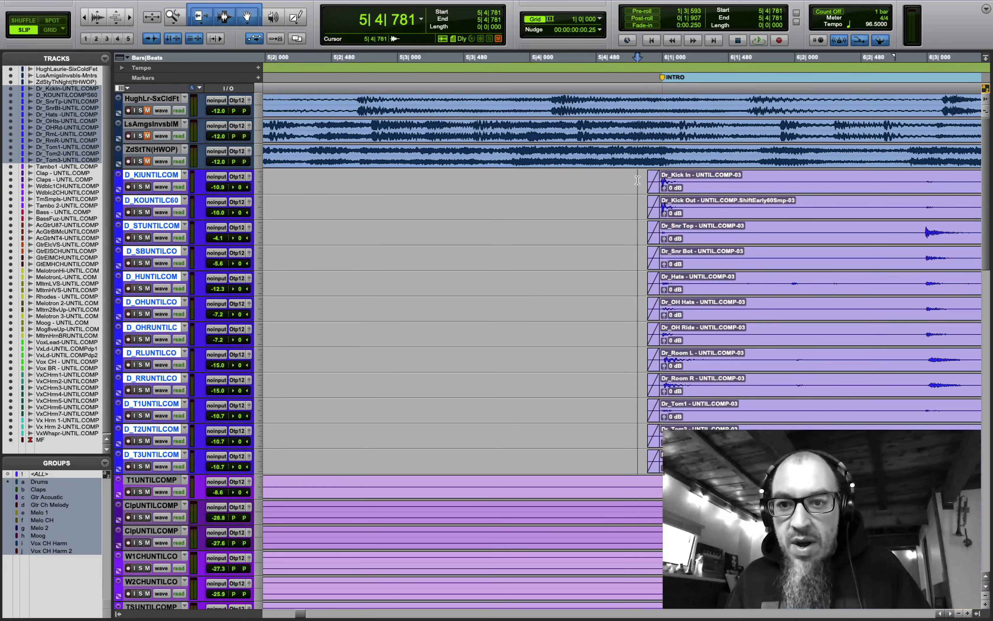
{"action": "left_click", "coordinate": [259, 180]}
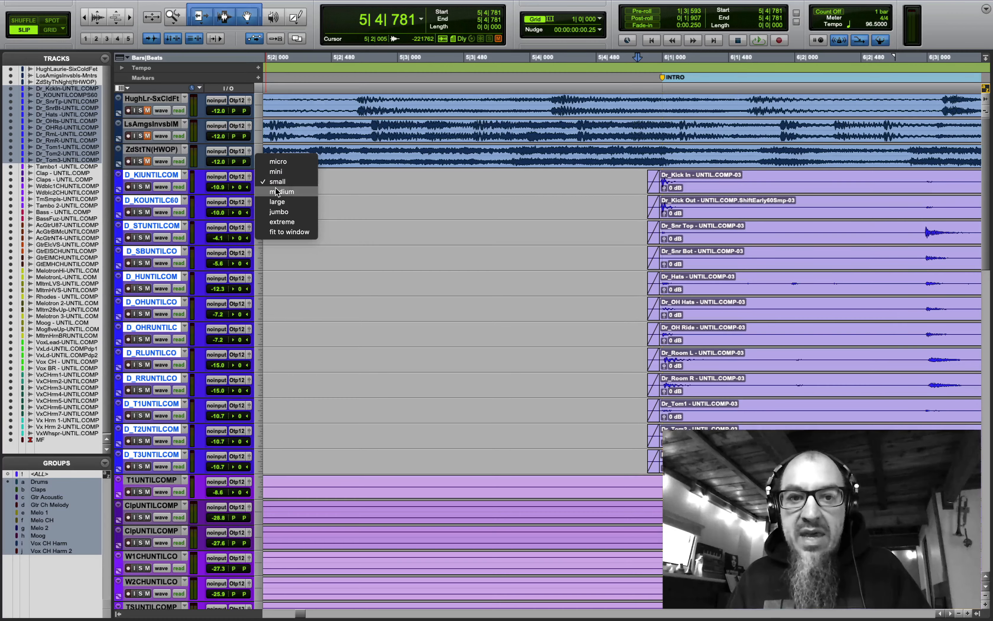
{"action": "left_click", "coordinate": [275, 199]}
{"action": "key", "text": "super+bracketright"}
{"action": "key", "text": "super+bracketright"}
{"action": "key", "text": "super+bracketright"}
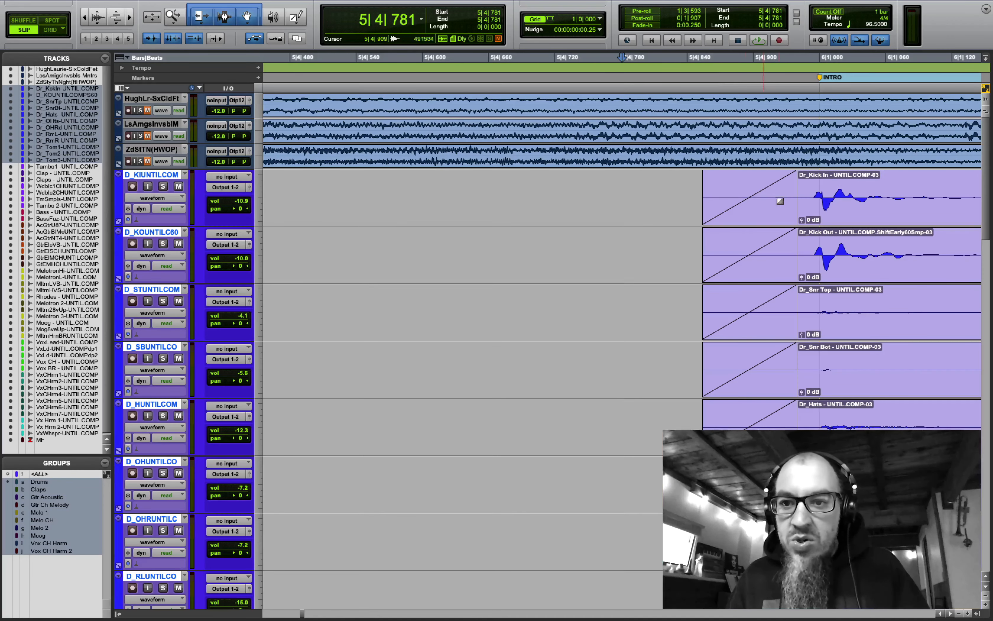
{"action": "mouse_move", "coordinate": [791, 185]}
{"action": "left_mouse_down"}
{"action": "mouse_move", "coordinate": [921, 185]}
{"action": "mouse_move", "coordinate": [803, 184]}
{"action": "left_mouse_up"}
{"action": "key", "text": "super+bracketleft"}
{"action": "key", "text": "super+bracketleft"}
{"action": "key", "text": "super+bracketleft"}
{"action": "key", "text": "super+bracketleft"}
{"action": "key", "text": "super+bracketleft"}
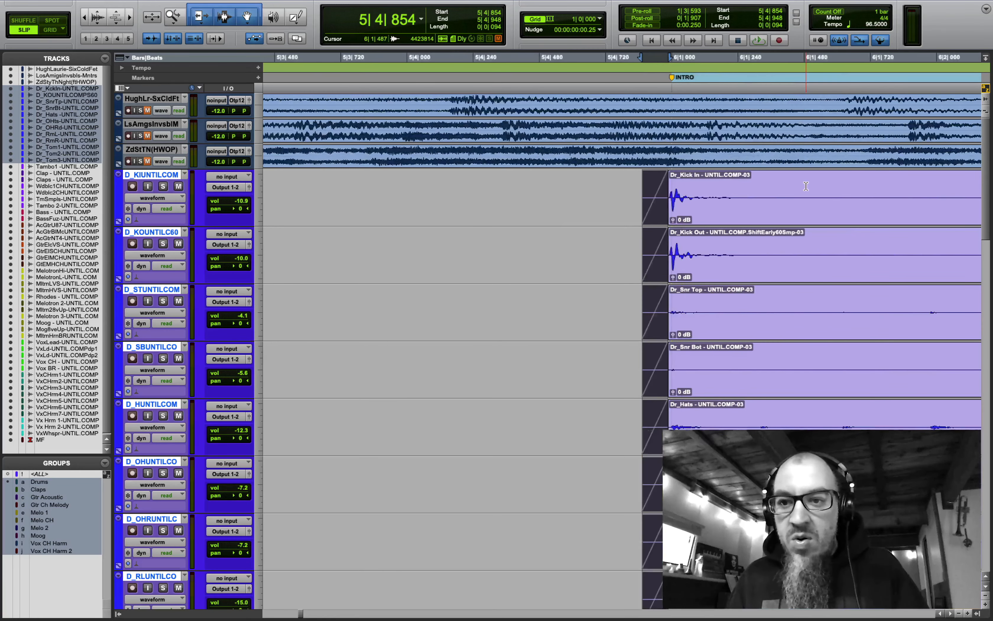
{"action": "key", "text": "super+bracketleft"}
{"action": "key", "text": "super+bracketleft"}
{"action": "key", "text": "super+bracketleft"}
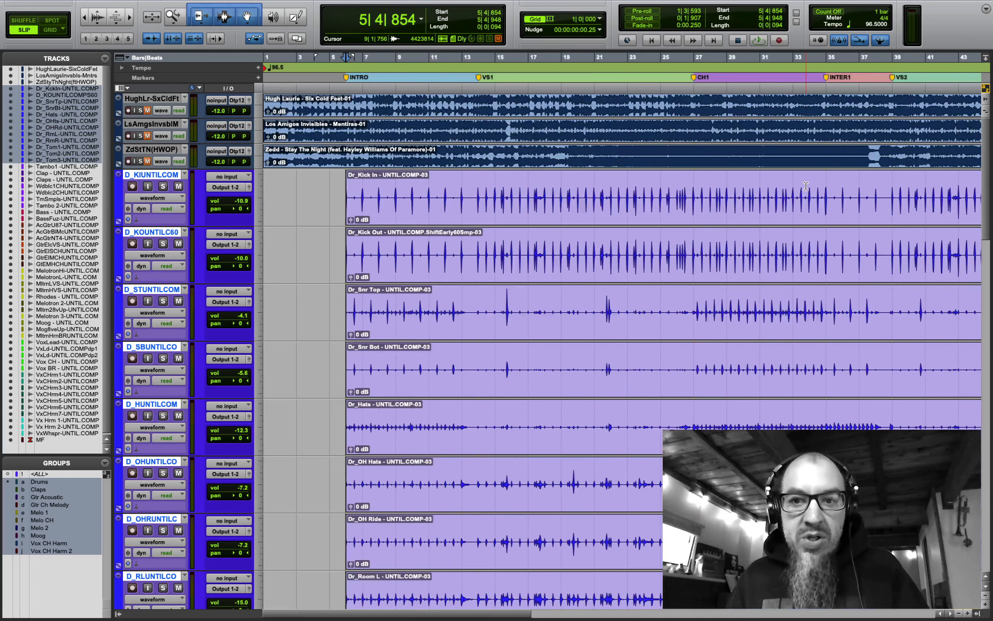
- Solo the drums, locate their ending, and cut the clips at 83|4|206, deleting the tails
{"action": "key", "text": "super+bracketleft"}
{"action": "key", "text": "super+bracketleft"}
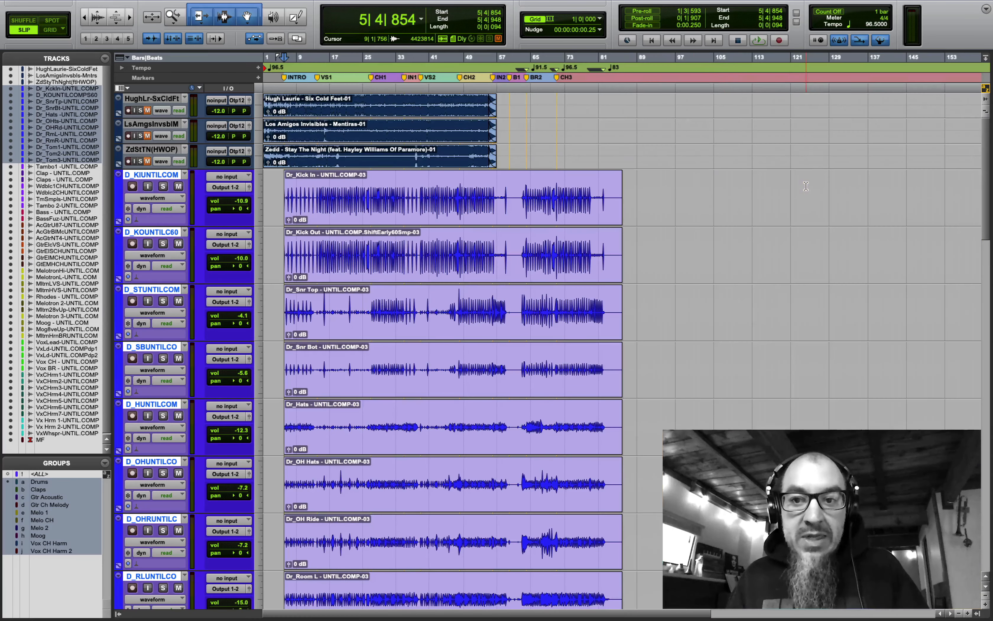
{"action": "left_click", "coordinate": [601, 182]}
{"action": "key", "text": "super+bracketright"}
{"action": "key", "text": "super+bracketright"}
{"action": "key", "text": "super+bracketright"}
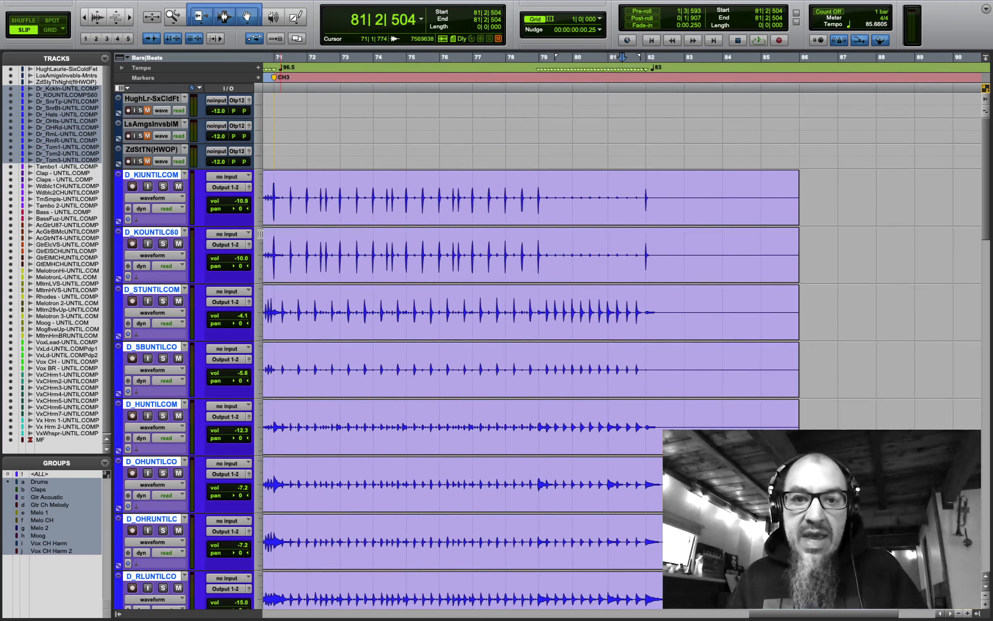
{"action": "left_click", "coordinate": [162, 187]}
{"action": "key", "text": "space"}
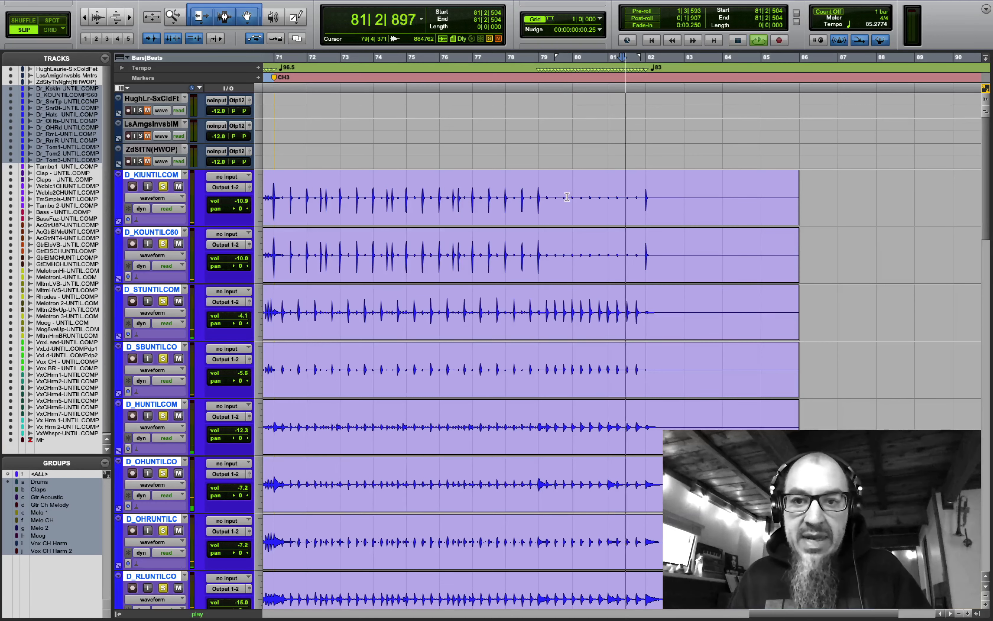
{"action": "left_click", "coordinate": [715, 188]}
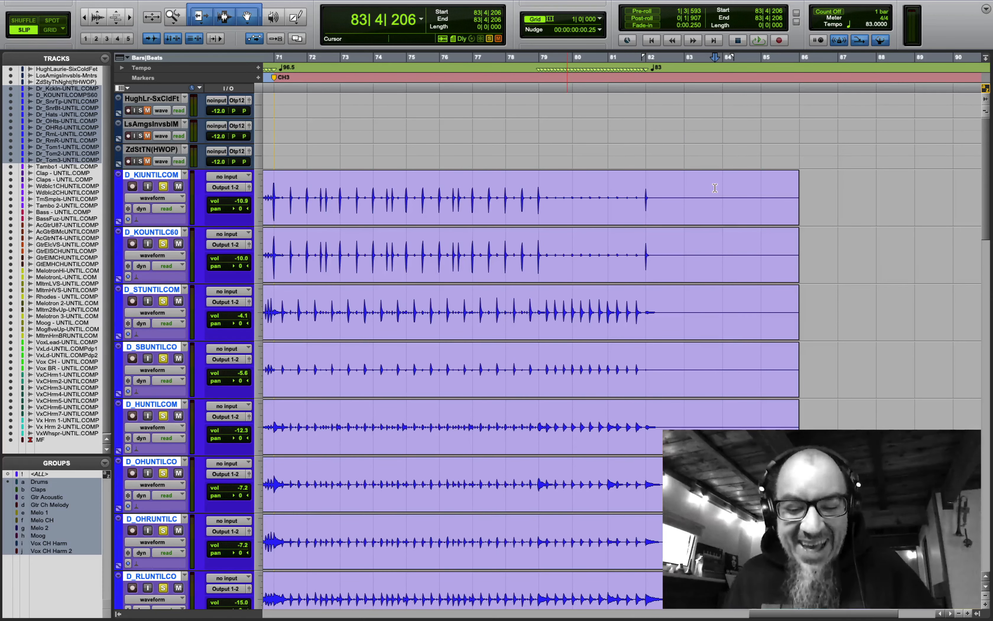
{"action": "key", "text": "b"}
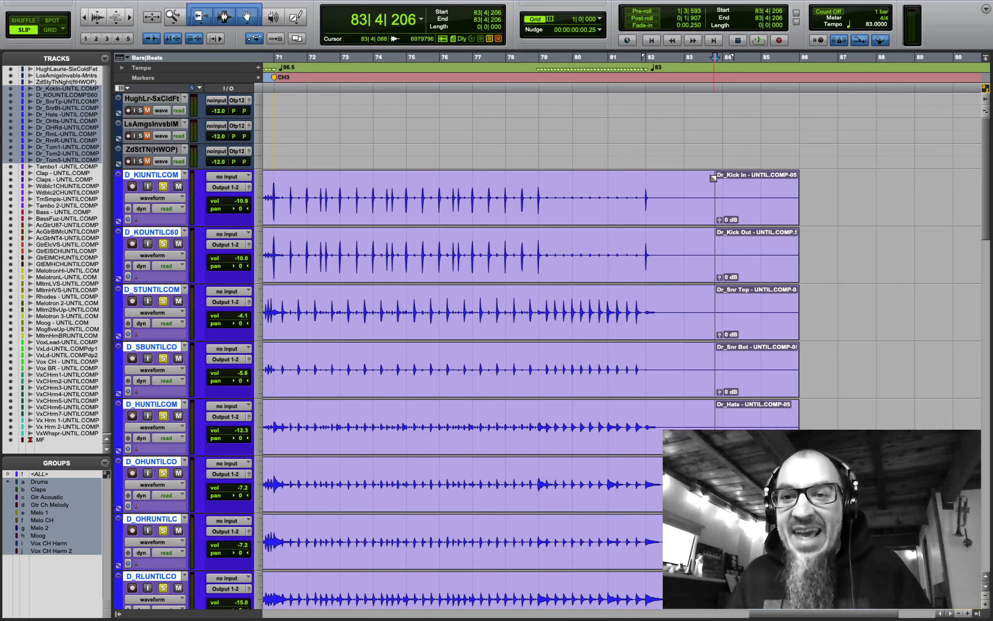
{"action": "left_click", "coordinate": [734, 216]}
{"action": "key", "text": "Delete"}
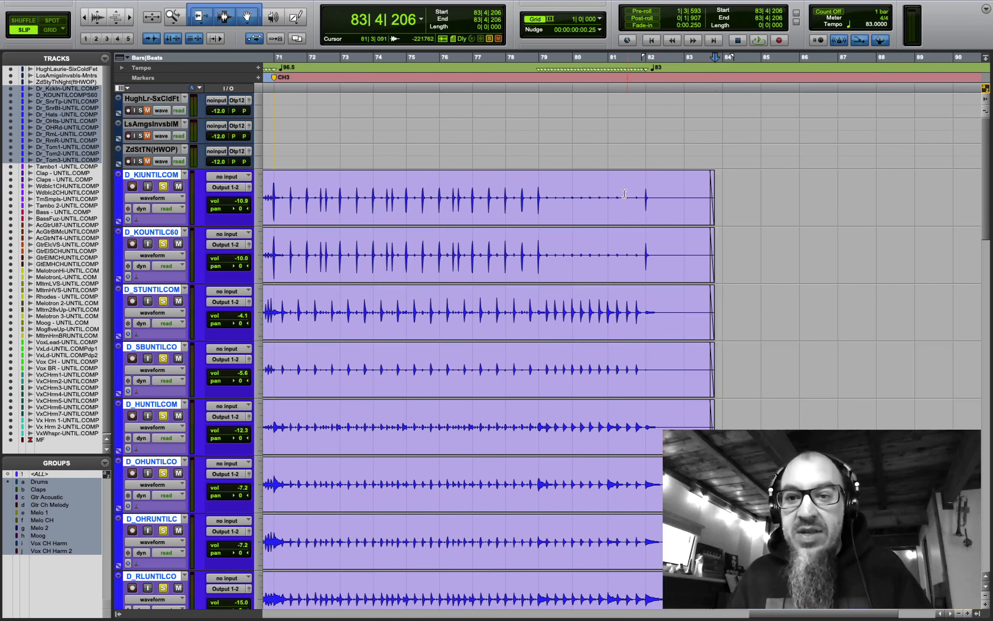
- Zoom out to the full session and set the Tambo1 track to medium height
{"action": "scroll", "coordinate": [680, 321], "scroll_direction": "down", "scroll_amount": 5}
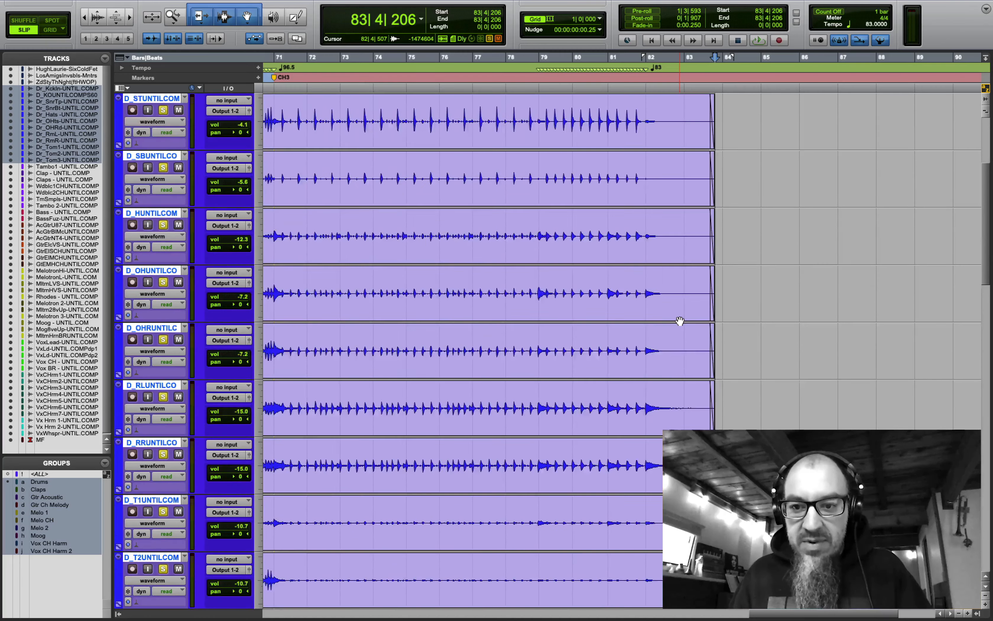
{"action": "scroll", "coordinate": [680, 321], "scroll_direction": "up", "scroll_amount": 5}
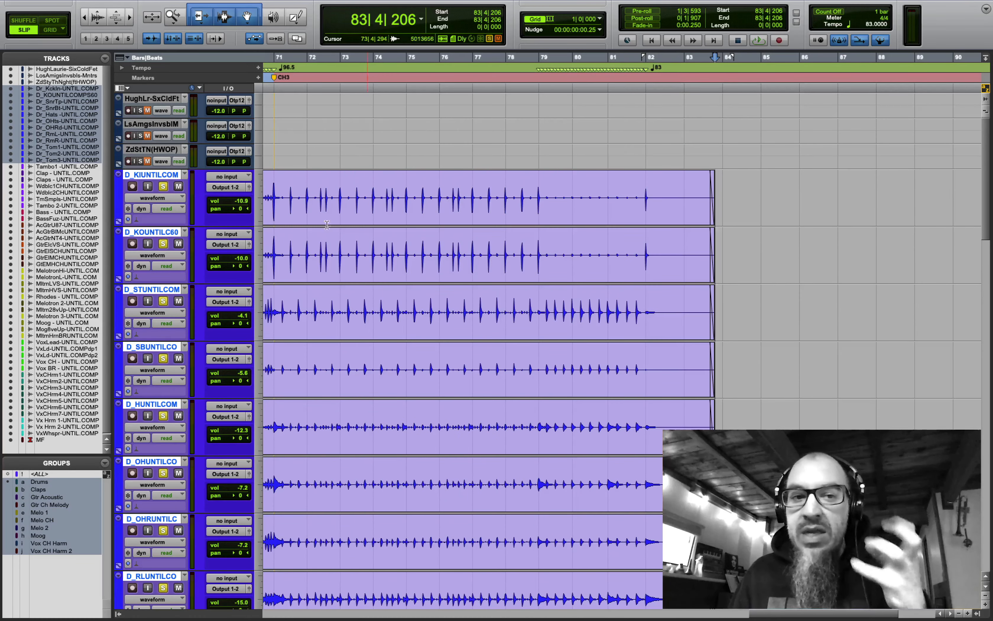
{"action": "left_click", "coordinate": [174, 24]}
{"action": "double_click", "coordinate": [175, 24]}
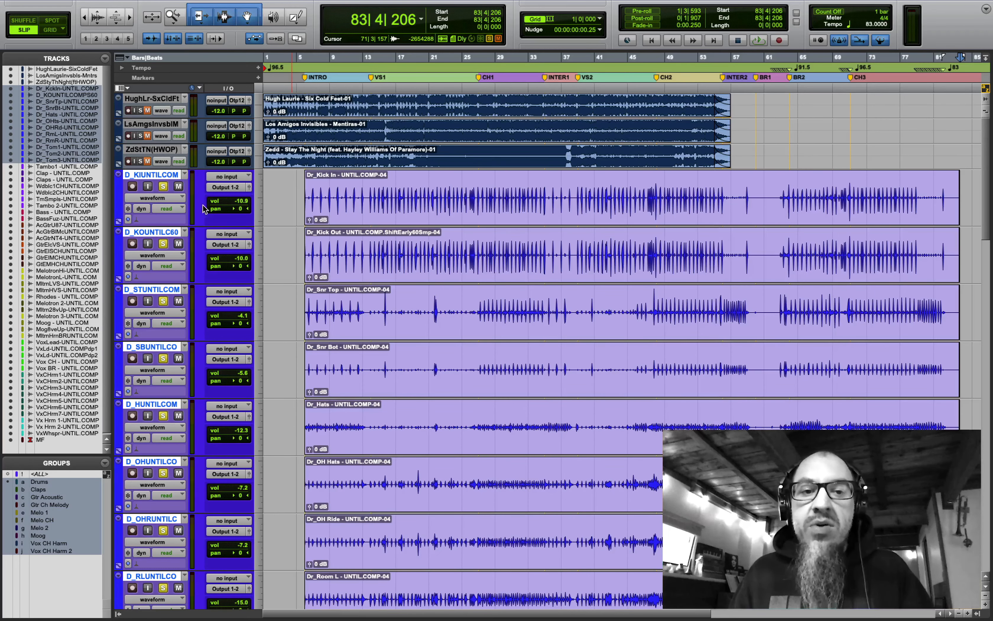
{"action": "scroll", "coordinate": [468, 320], "scroll_direction": "down", "scroll_amount": 20}
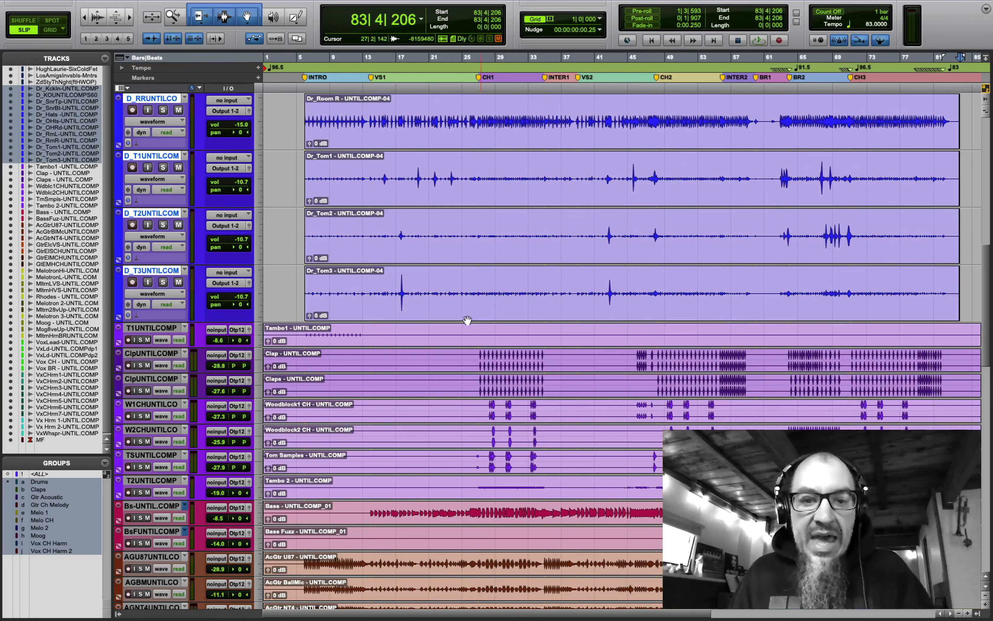
{"action": "left_click", "coordinate": [262, 334]}
{"action": "left_click", "coordinate": [279, 346]}
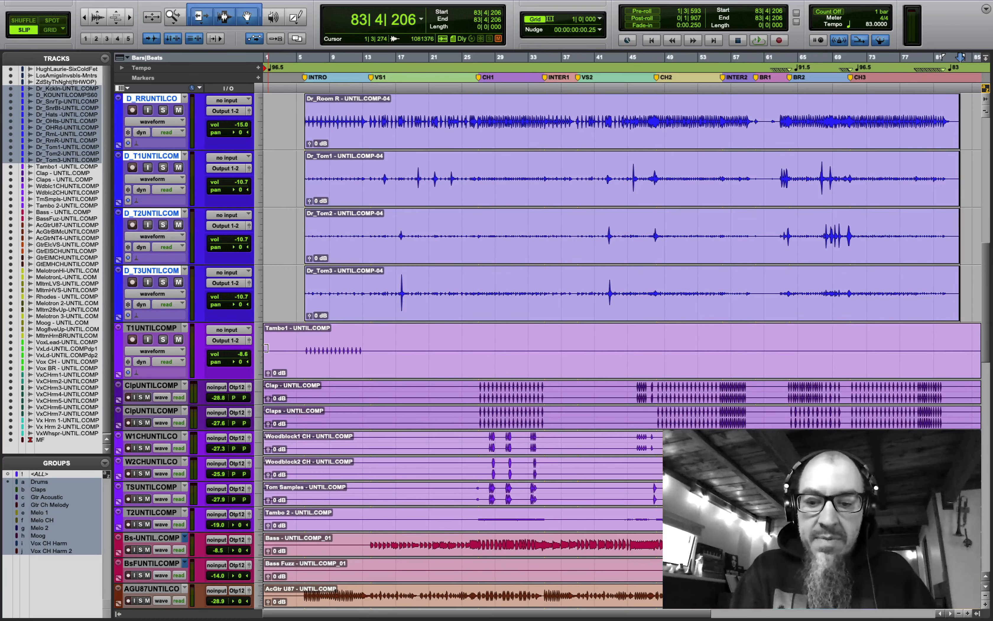
- Trim the Tambo1 clip to start at bar 5, split it at bar 14, and delete the tail
{"action": "key", "text": "super+alt+bracketright"}
{"action": "left_click_drag", "start_coordinate": [266, 348], "coordinate": [301, 354]}
{"action": "left_click", "coordinate": [374, 337]}
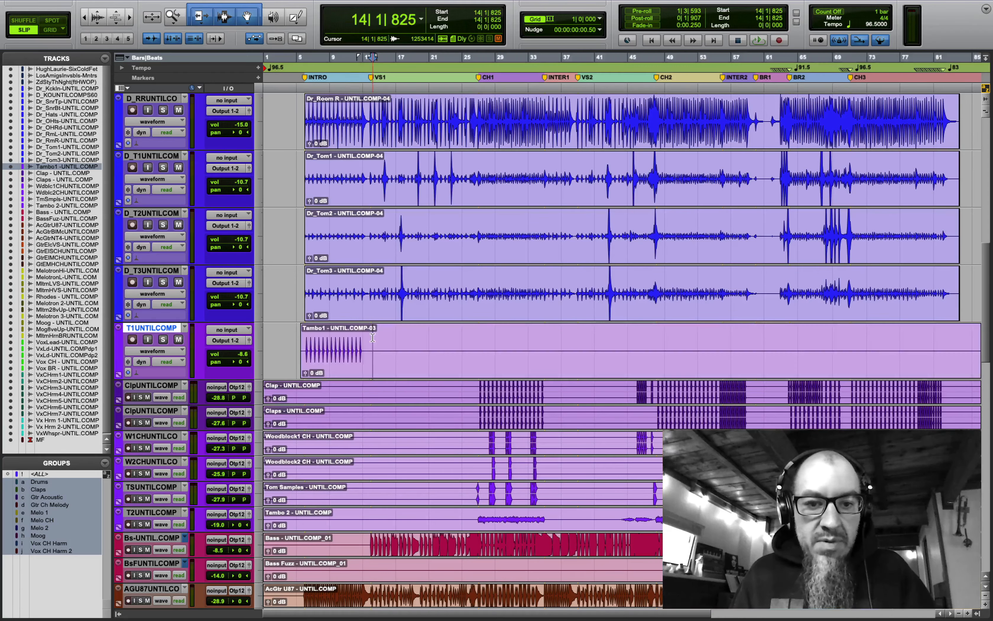
{"action": "key", "text": "super+equal"}
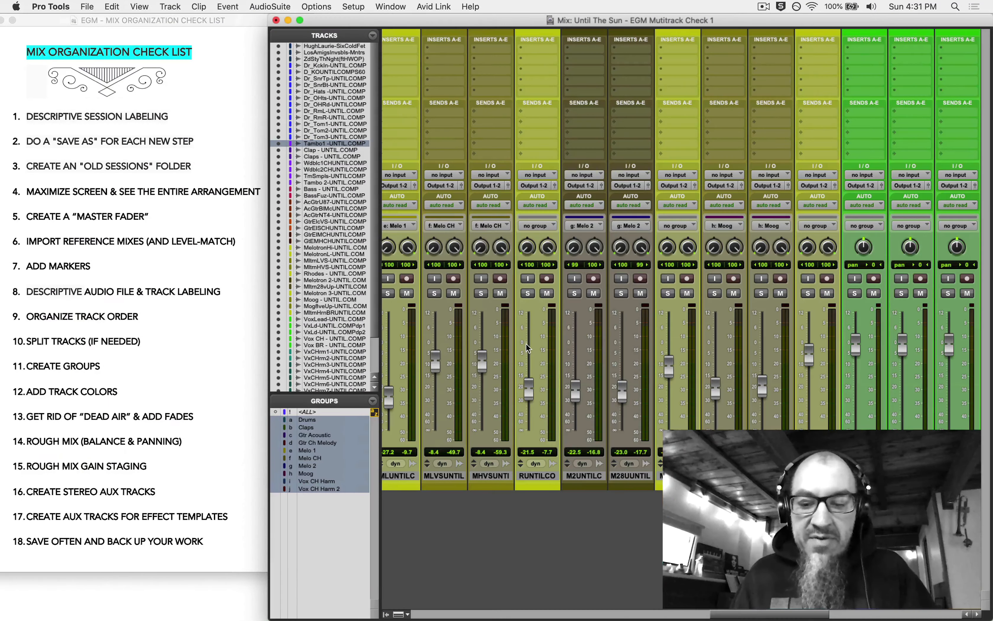
{"action": "key", "text": "super+equal"}
{"action": "left_click", "coordinate": [298, 21]}
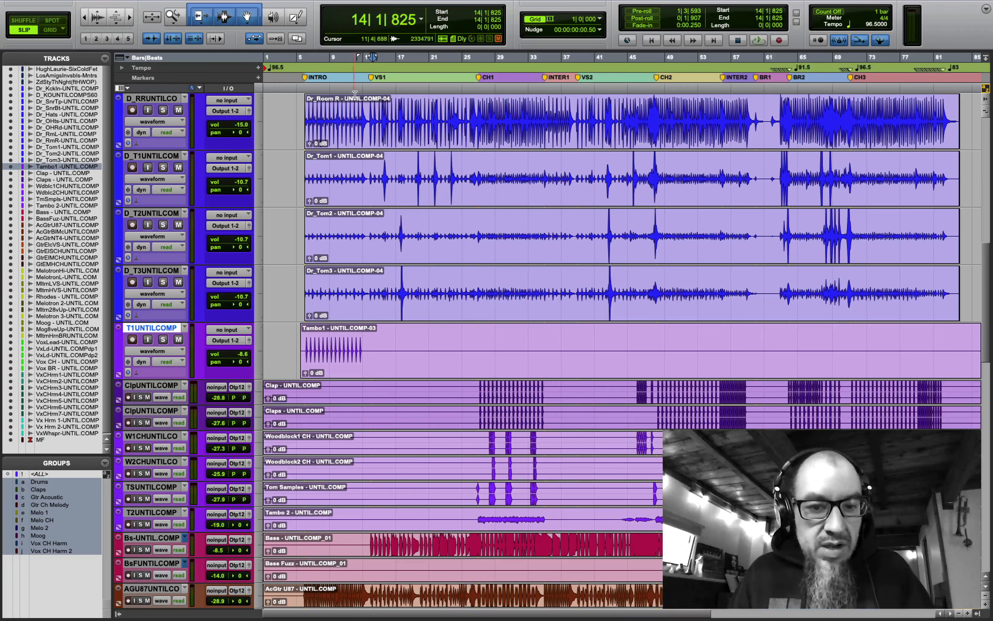
{"action": "key", "text": "super+e"}
{"action": "left_click", "coordinate": [449, 367]}
{"action": "key", "text": "Delete"}
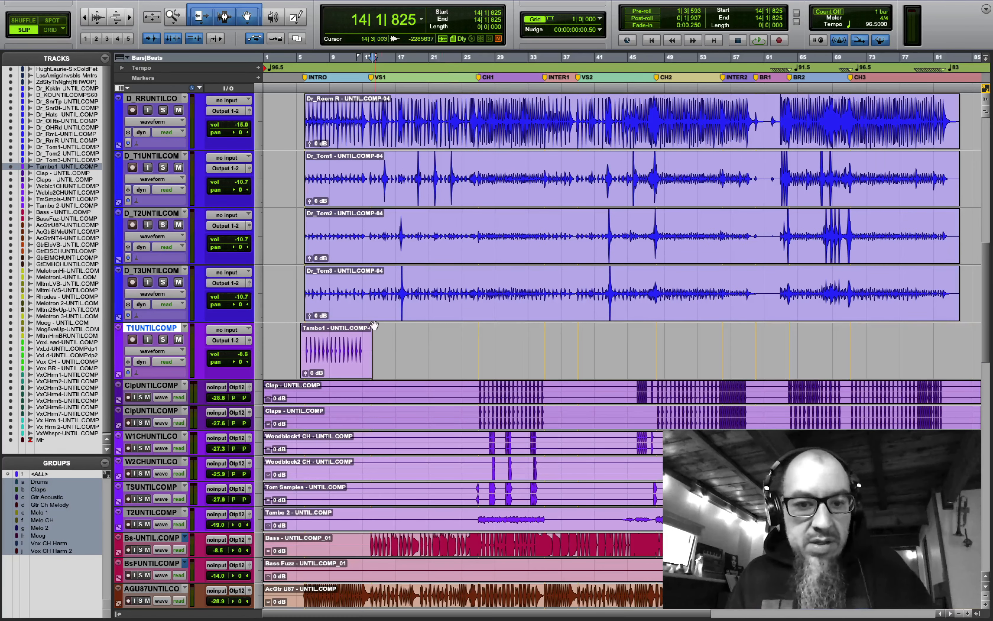
- Check the Tambo1 clip's start, then trim the Clap and Claps clips' dead air up to bar 26
{"action": "left_click", "coordinate": [367, 331], "text": "shift"}
{"action": "left_click_drag", "start_coordinate": [300, 332], "coordinate": [302, 333]}
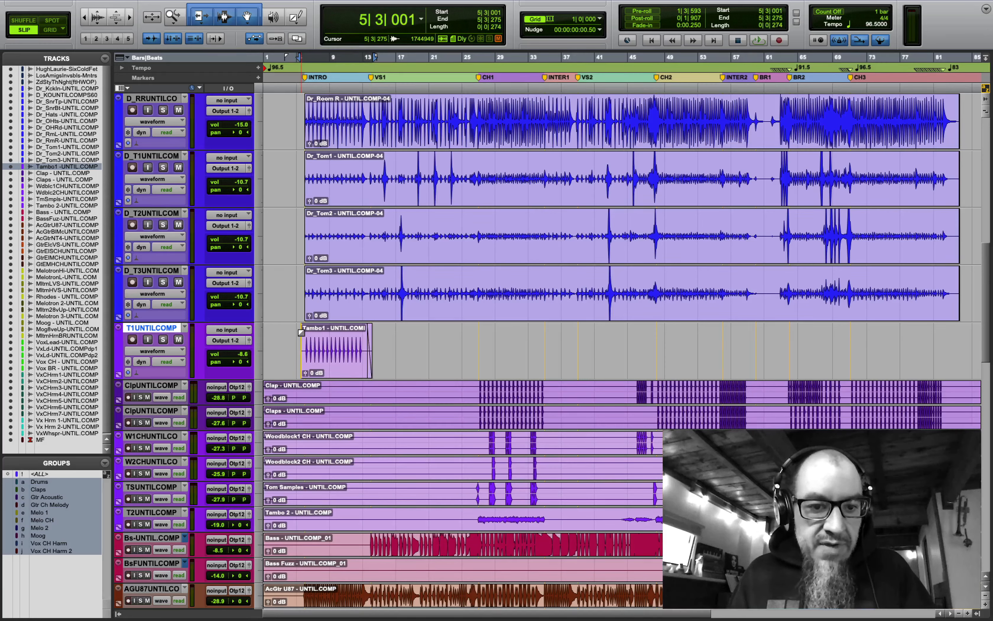
{"action": "left_click", "coordinate": [288, 341]}
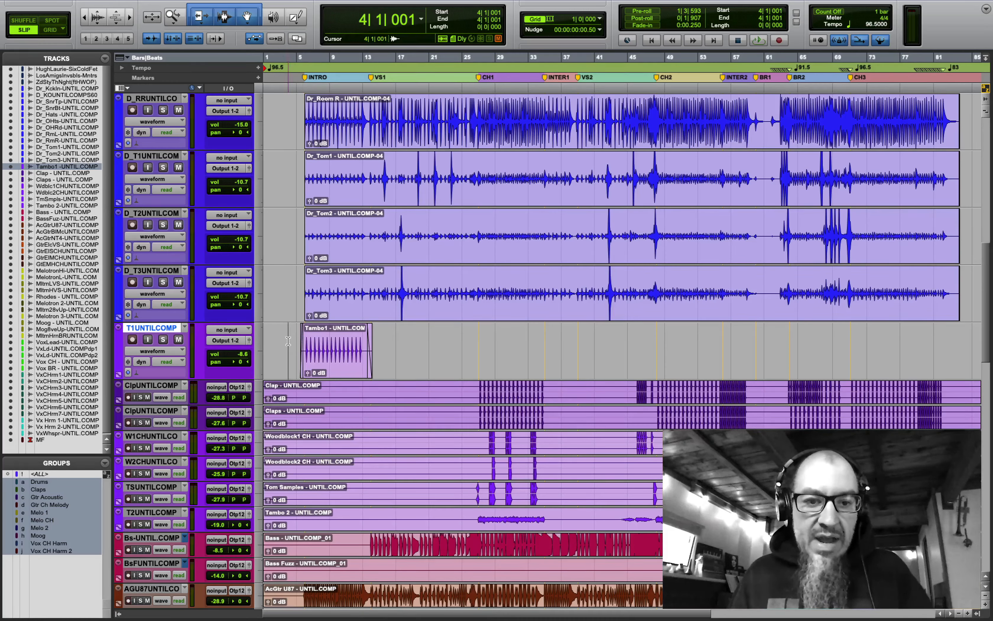
{"action": "key", "text": "Tab"}
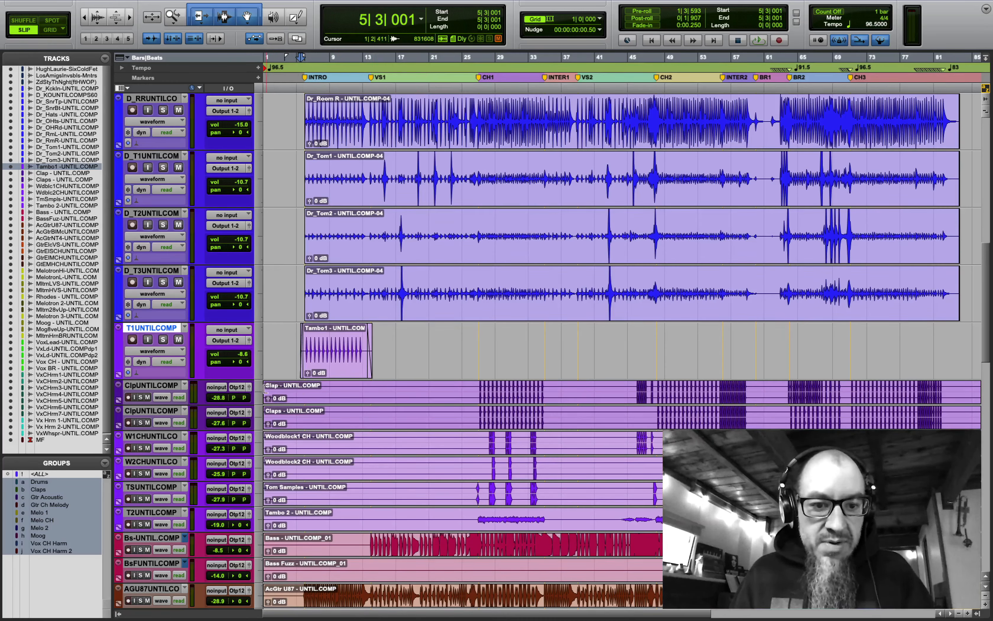
{"action": "left_click_drag", "start_coordinate": [268, 389], "coordinate": [474, 378]}
- Add a fade-in and a fade-out at the outer edges of the Clap and Claps clips
{"action": "key", "text": "super+bracketright"}
{"action": "key", "text": "super+bracketright"}
{"action": "key", "text": "super+bracketright"}
{"action": "key", "text": "super+bracketright"}
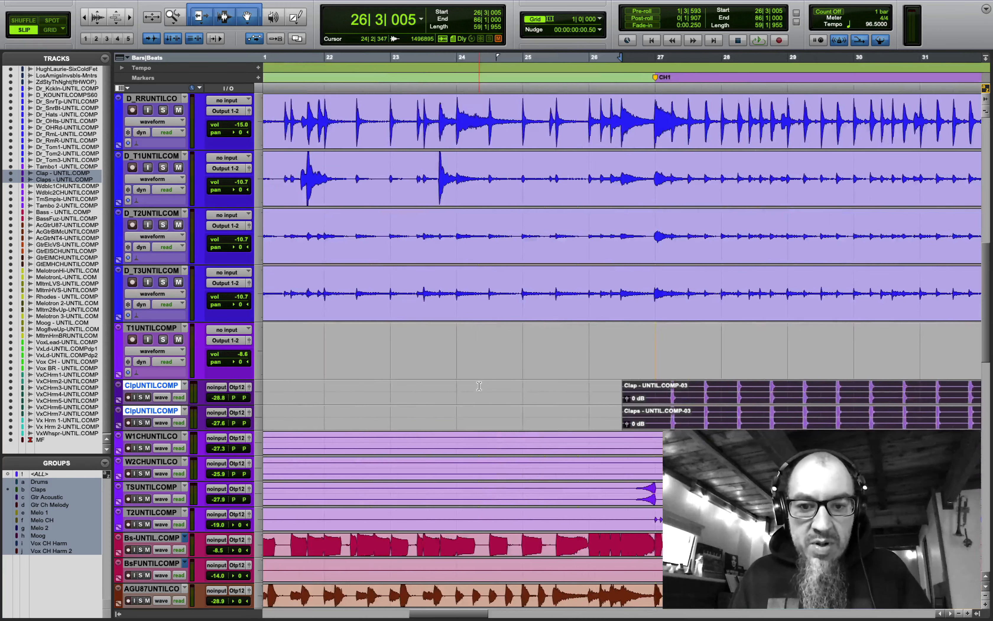
{"action": "left_click_drag", "start_coordinate": [623, 384], "coordinate": [707, 384]}
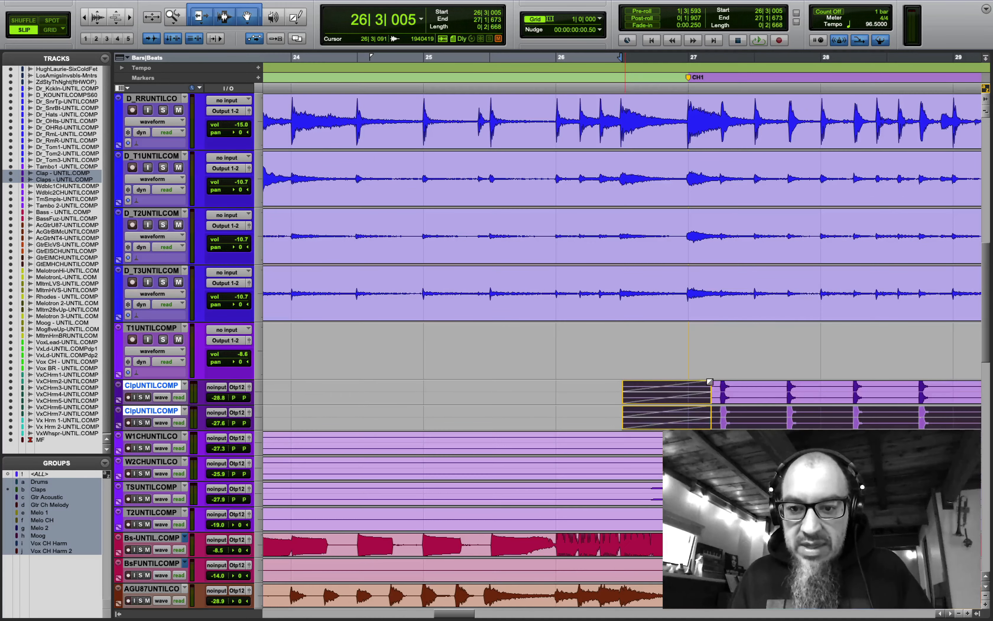
{"action": "key", "text": "super+bracketleft"}
{"action": "key", "text": "super+bracketleft"}
{"action": "key", "text": "super+bracketleft"}
{"action": "key", "text": "super+bracketleft"}
{"action": "key", "text": "super+bracketleft"}
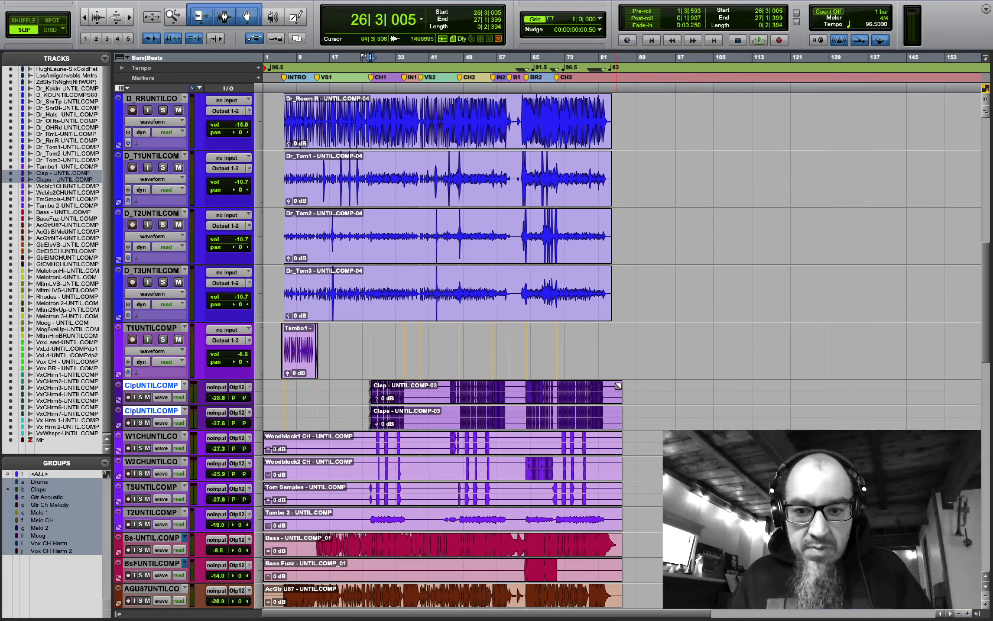
{"action": "left_click_drag", "start_coordinate": [619, 386], "coordinate": [611, 386]}
- Delete the silent stretch from bar 36 to 45 in the Clap clips
{"action": "left_click", "coordinate": [446, 388]}
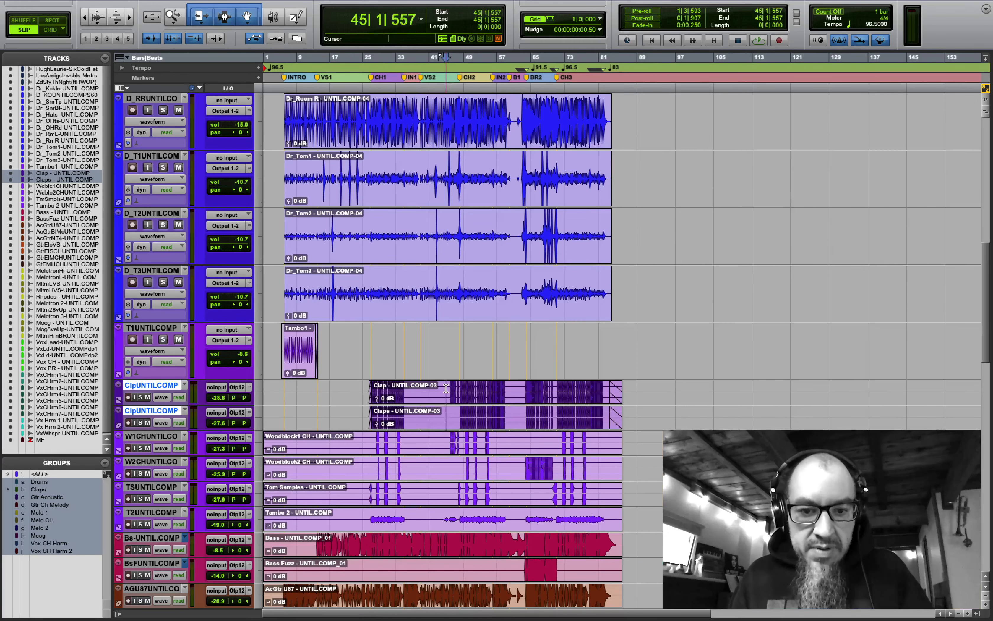
{"action": "left_click_drag", "start_coordinate": [446, 388], "coordinate": [412, 394]}
{"action": "key", "text": "Delete"}
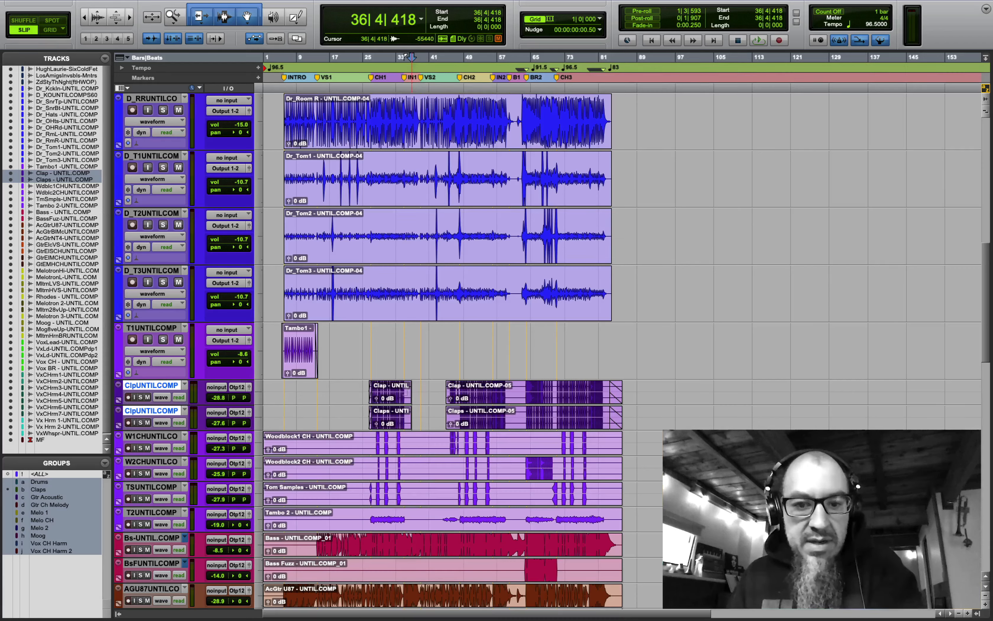
{"action": "left_click_drag", "start_coordinate": [408, 386], "coordinate": [520, 387]}
- Remove the silent range from bar 59 to 62 and fade the Clap clips on both sides of the gap
{"action": "key", "text": "super+bracketright"}
{"action": "key", "text": "super+bracketright"}
{"action": "key", "text": "super+bracketright"}
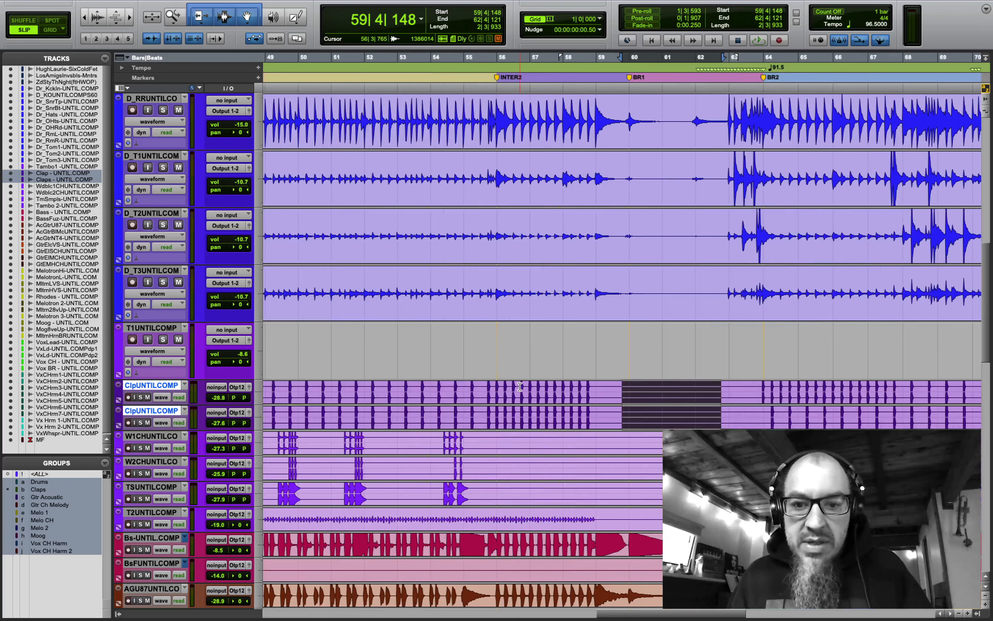
{"action": "key", "text": "BackSpace"}
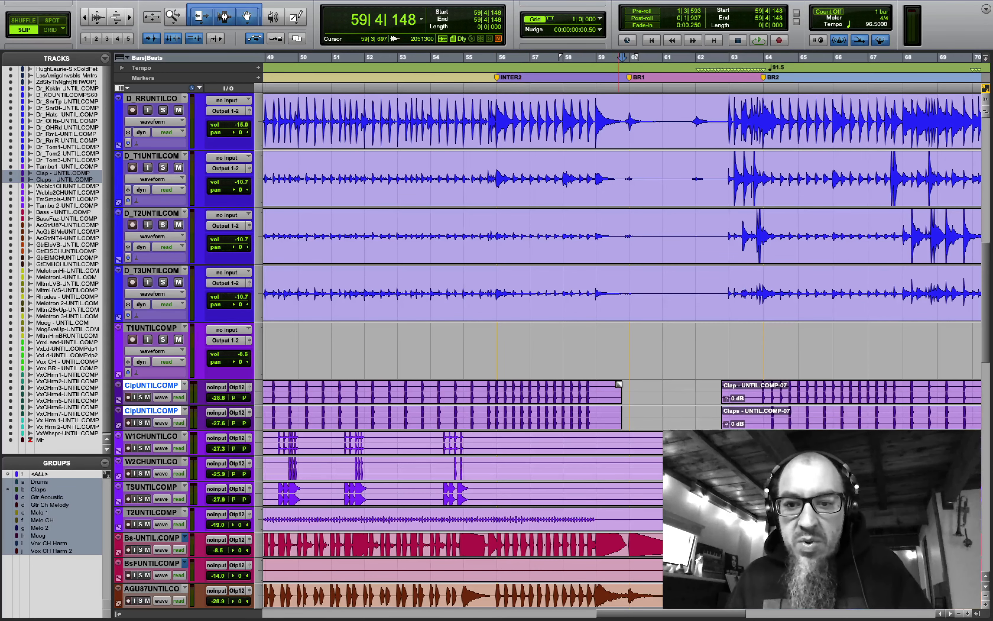
{"action": "left_click_drag", "start_coordinate": [619, 384], "coordinate": [599, 384]}
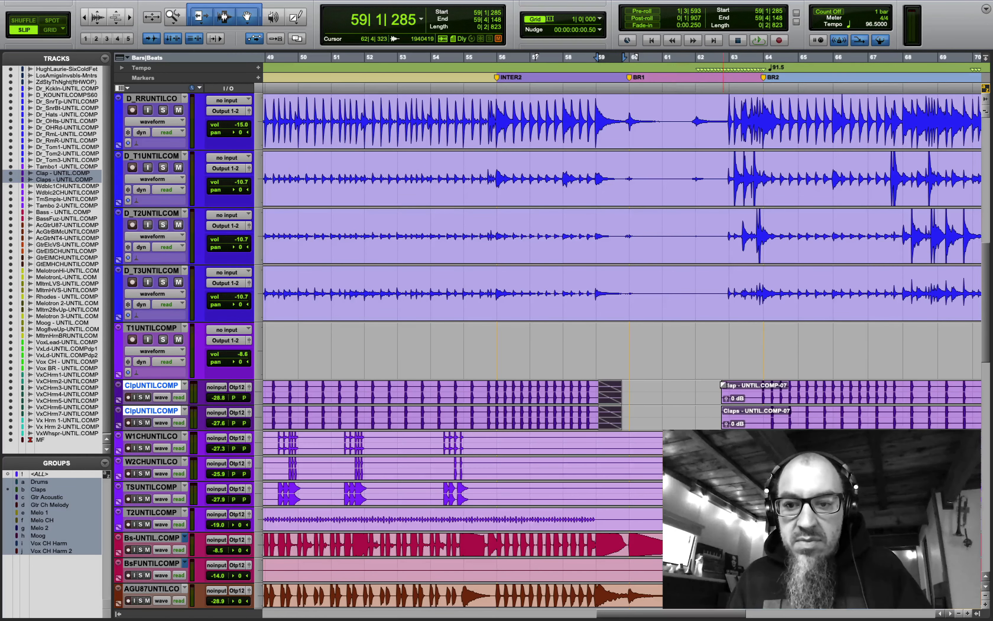
{"action": "left_click_drag", "start_coordinate": [724, 385], "coordinate": [748, 385]}
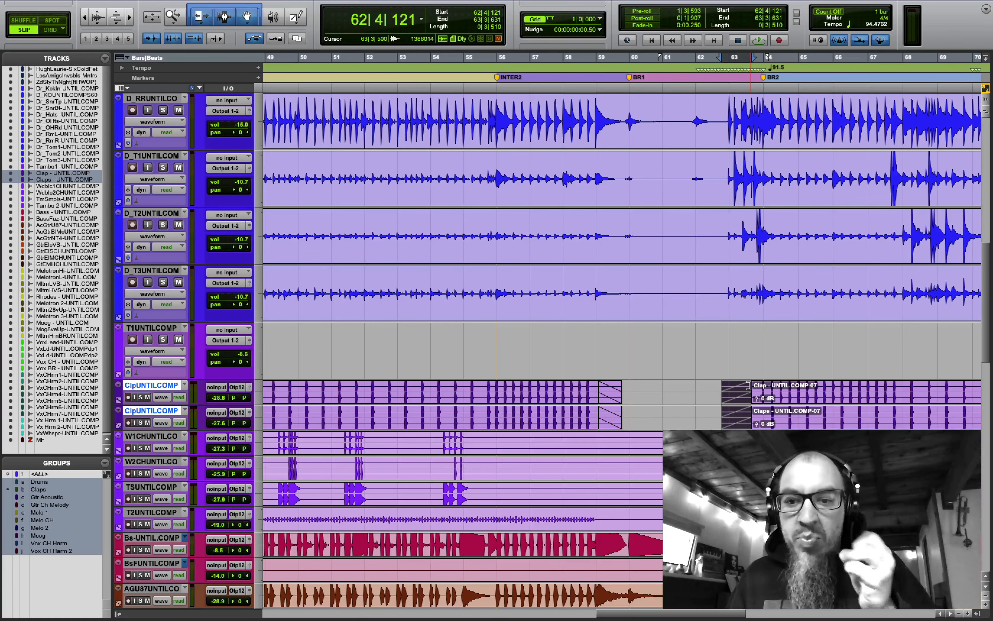
{"action": "double_click", "coordinate": [173, 17]}
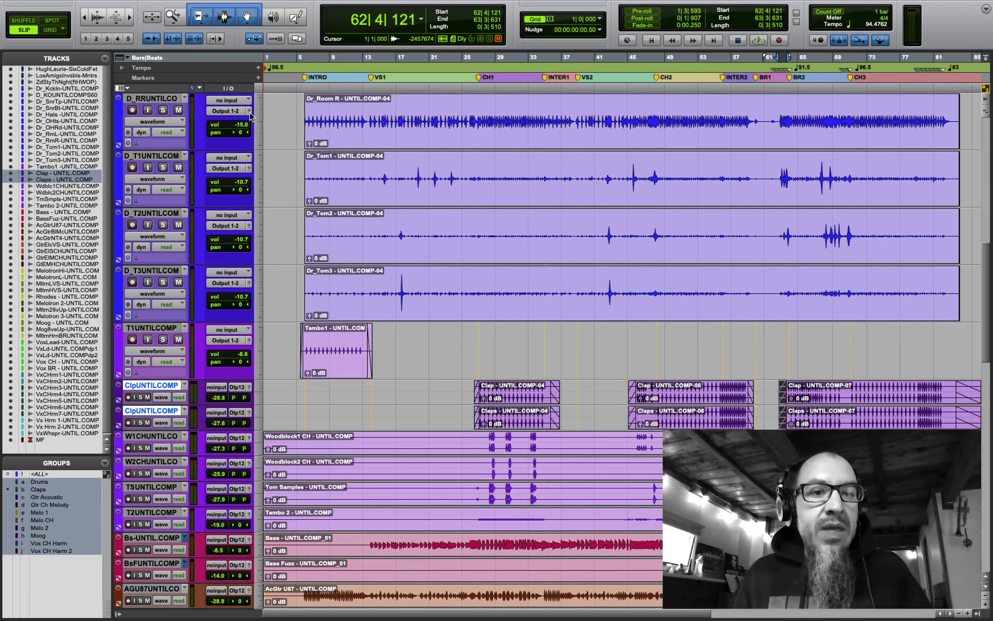
- Fit all tracks into the edit window and return the playhead to the session start
{"action": "left_click", "coordinate": [259, 114]}
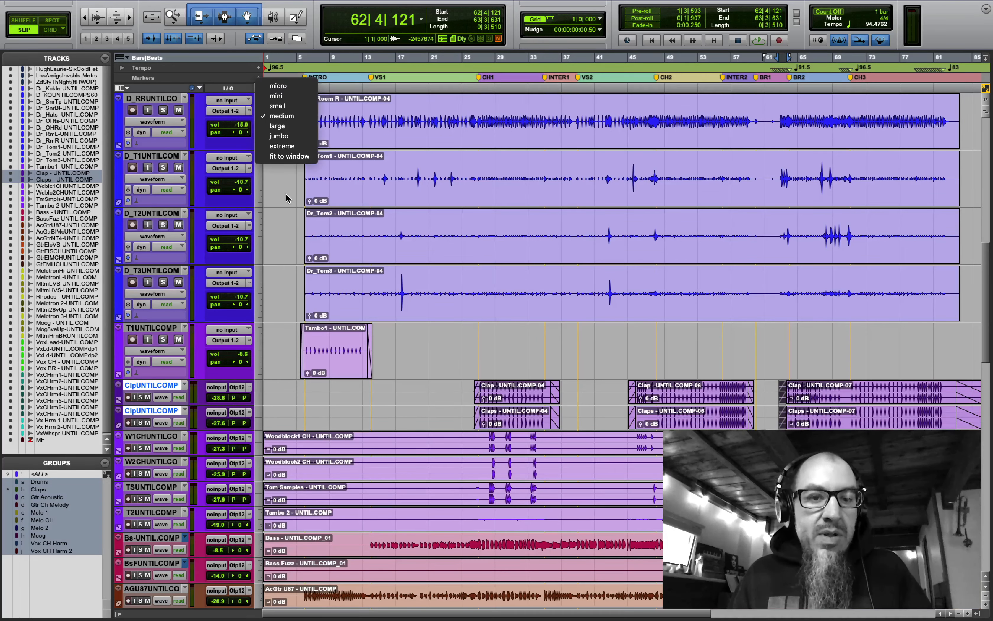
{"action": "left_click", "coordinate": [289, 158]}
{"action": "key", "text": "Return"}
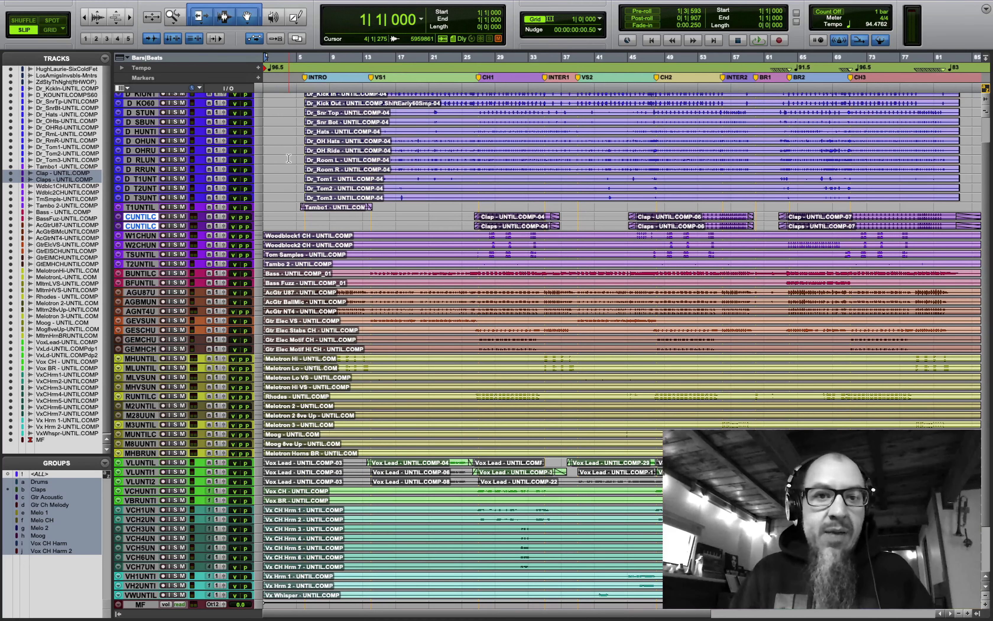
{"action": "scroll", "coordinate": [473, 196], "scroll_direction": "up", "scroll_amount": 3}
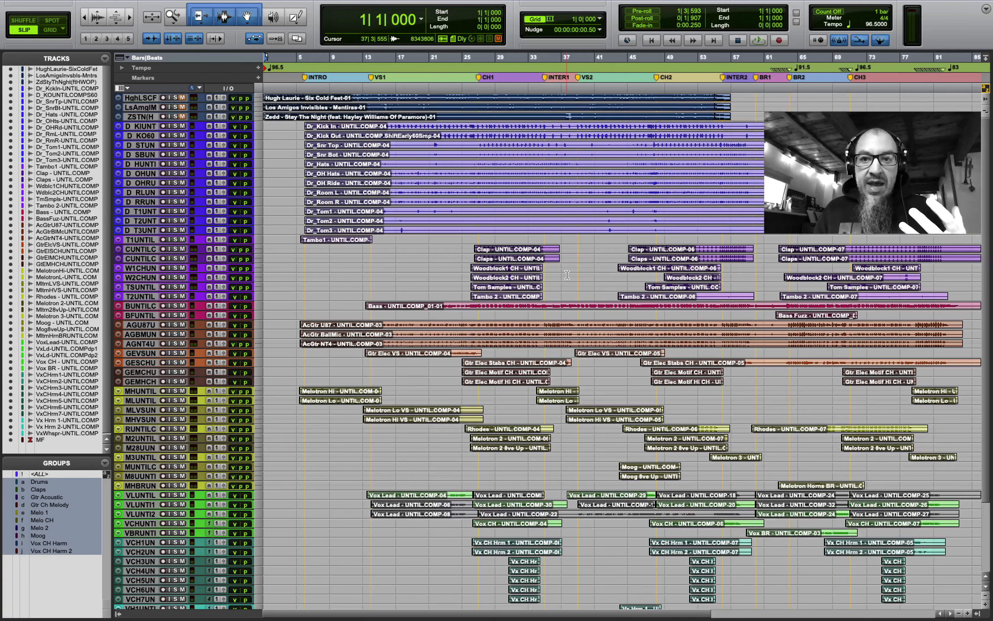
{"action": "scroll", "coordinate": [568, 274], "scroll_direction": "down", "scroll_amount": 7}
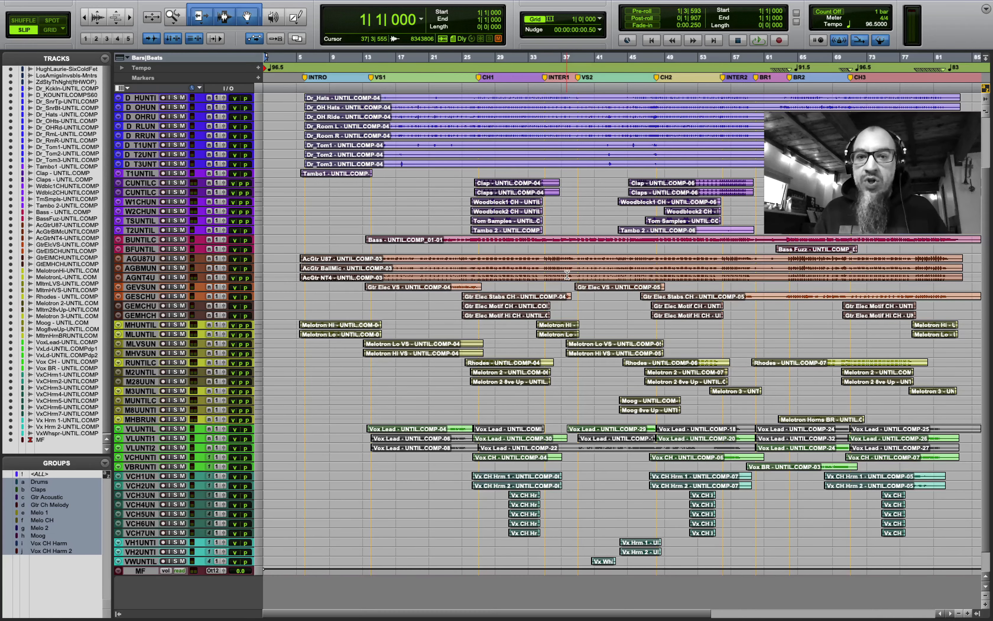
{"action": "scroll", "coordinate": [567, 275], "scroll_direction": "up", "scroll_amount": 7}
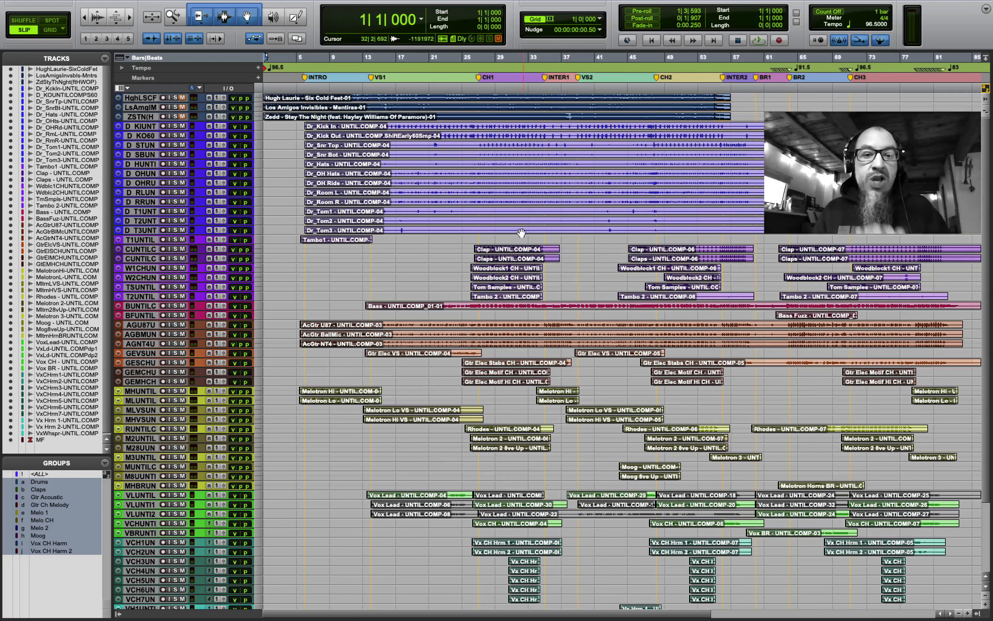
- Try large track heights to inspect the Clap clips, then fit all tracks to the window again
{"action": "left_click", "coordinate": [259, 239]}
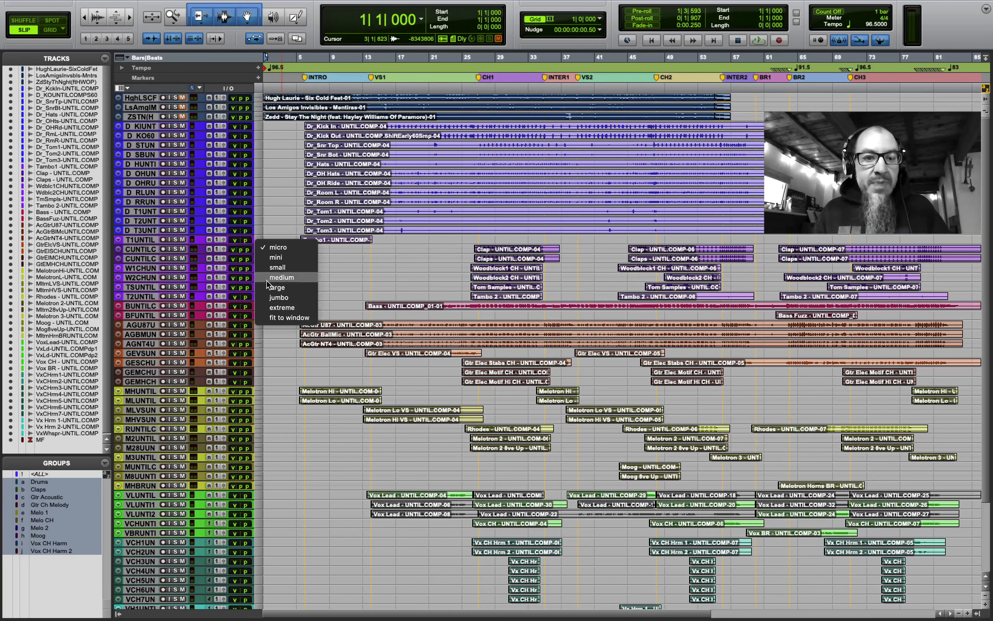
{"action": "left_click", "coordinate": [277, 288], "text": "alt"}
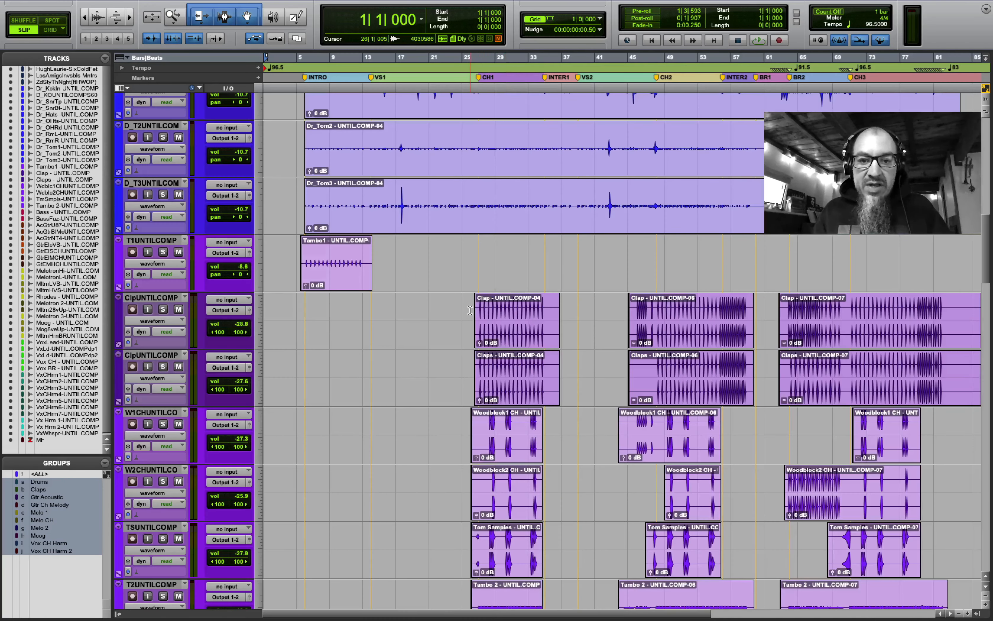
{"action": "left_click", "coordinate": [472, 310]}
{"action": "key", "text": "super+bracketright"}
{"action": "key", "text": "super+bracketright"}
{"action": "key", "text": "super+bracketright"}
{"action": "key", "text": "super+bracketright"}
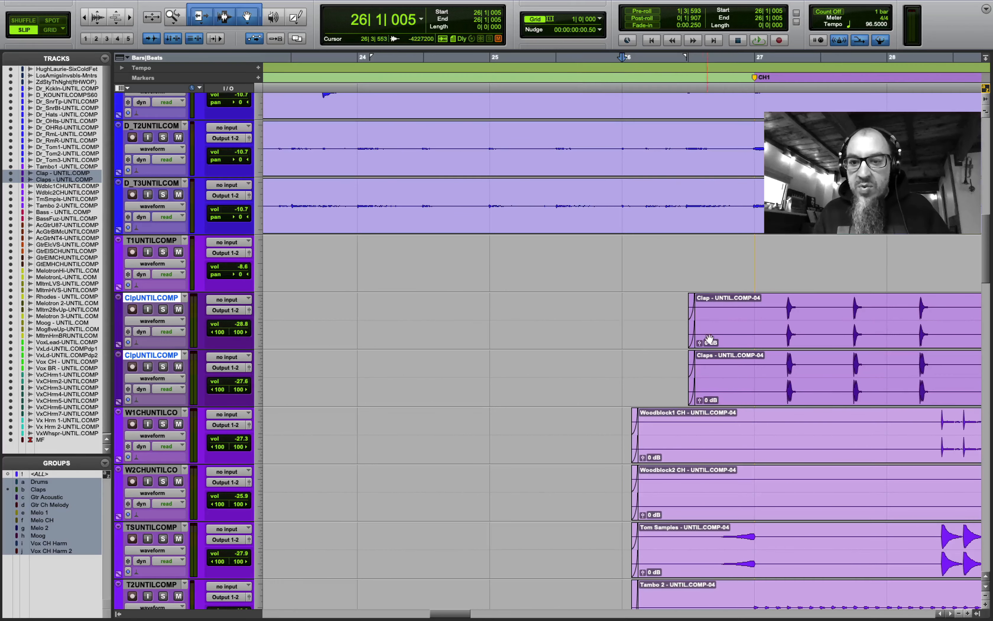
{"action": "double_click", "coordinate": [174, 16]}
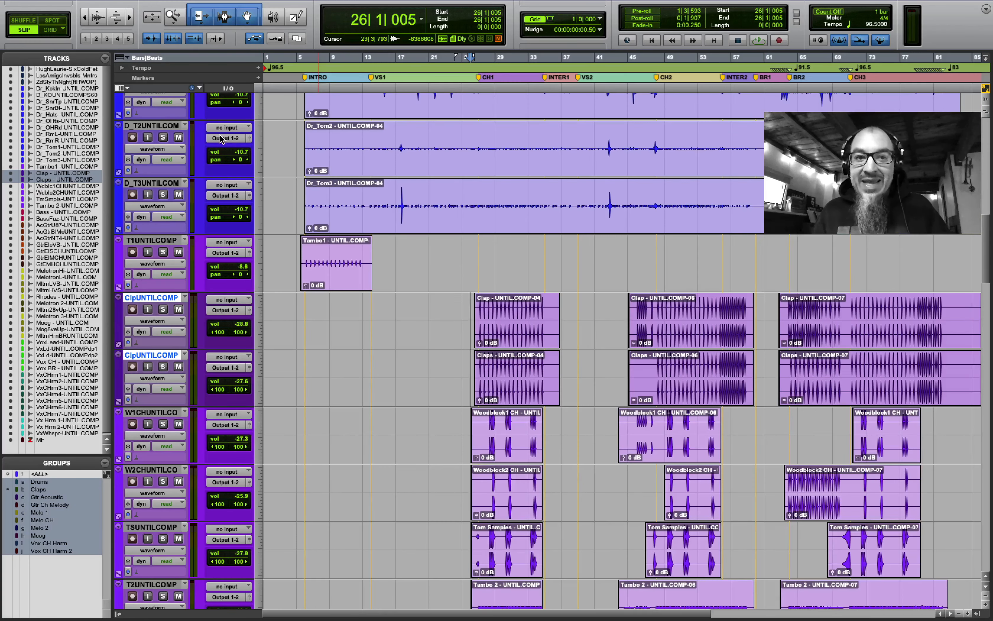
{"action": "left_click", "coordinate": [264, 123], "text": "alt"}
{"action": "left_click", "coordinate": [268, 157]}
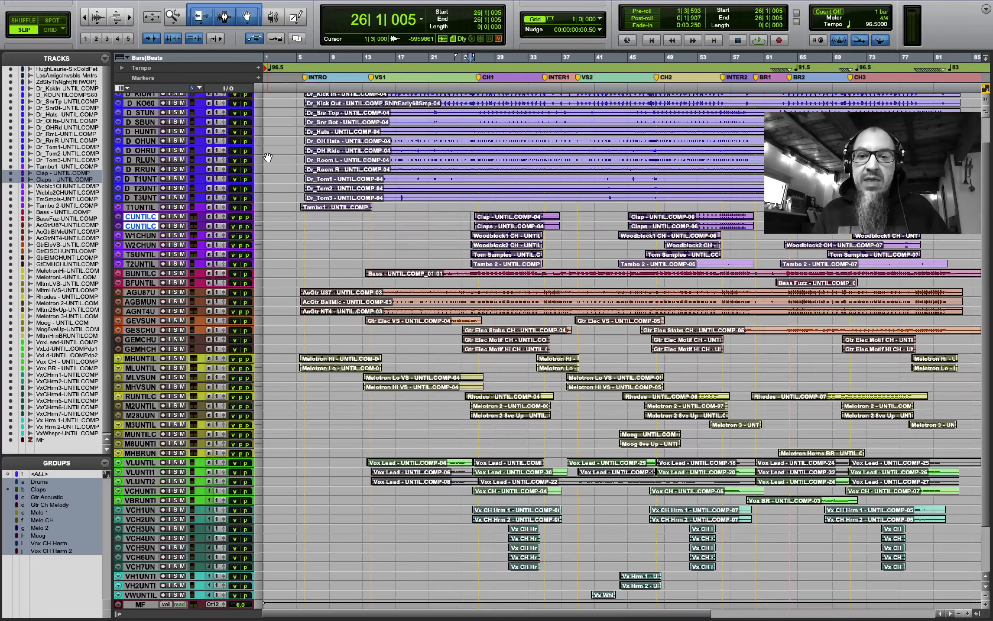
- Select the Tambo1 track, play the session from bar 5, then stop so it returns there
{"action": "mouse_move", "coordinate": [5, 4]}
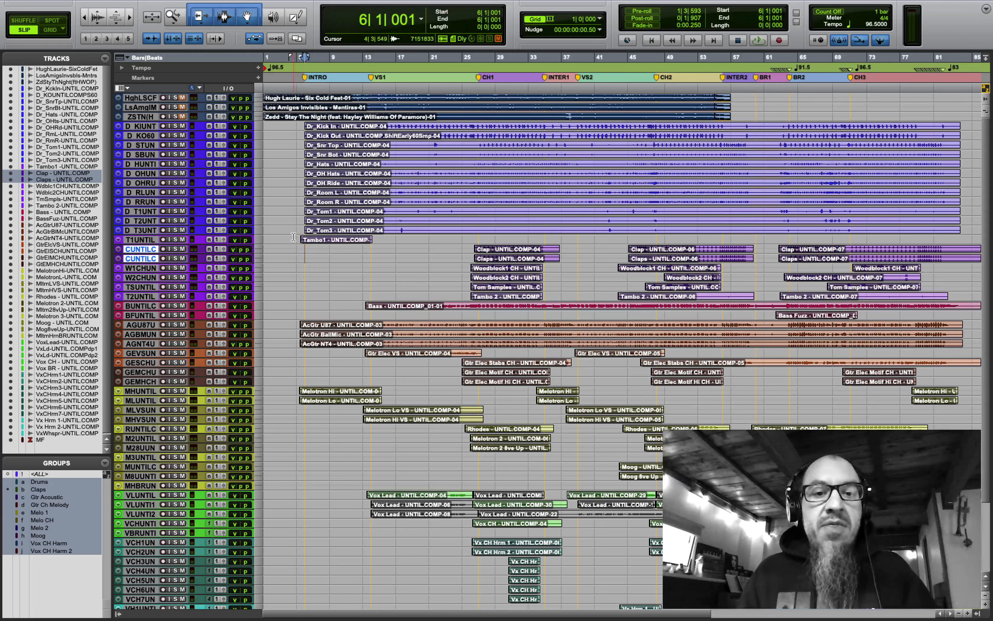
{"action": "left_click", "coordinate": [293, 238]}
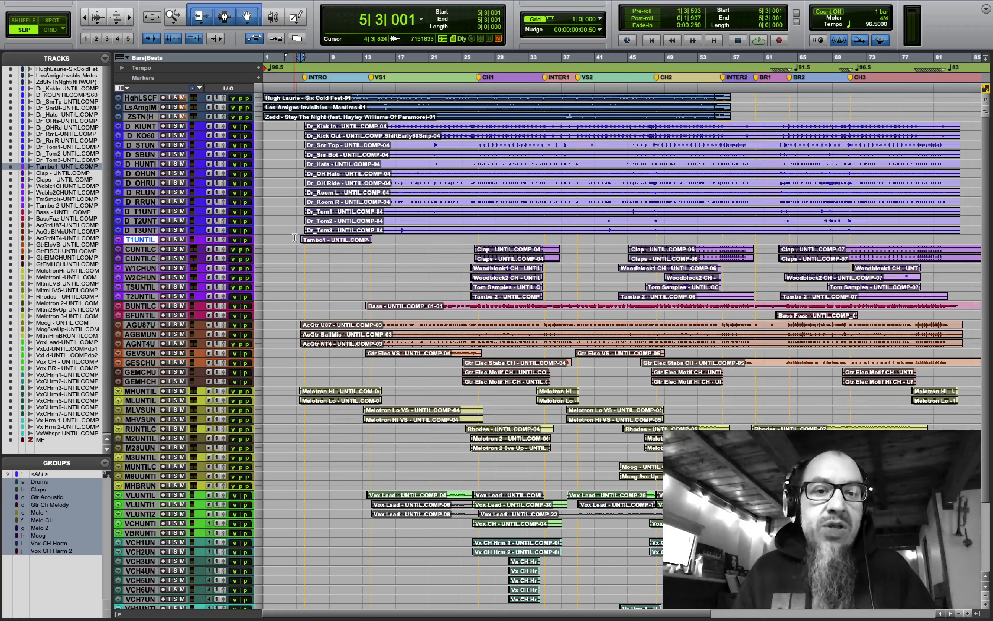
{"action": "key", "text": "space"}
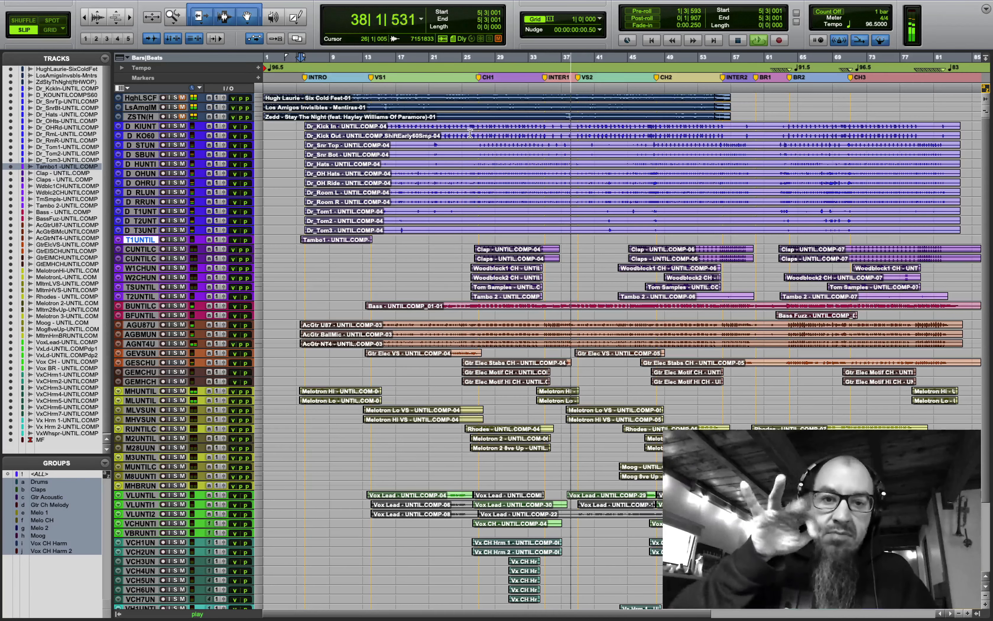
{"action": "key", "text": "space"}
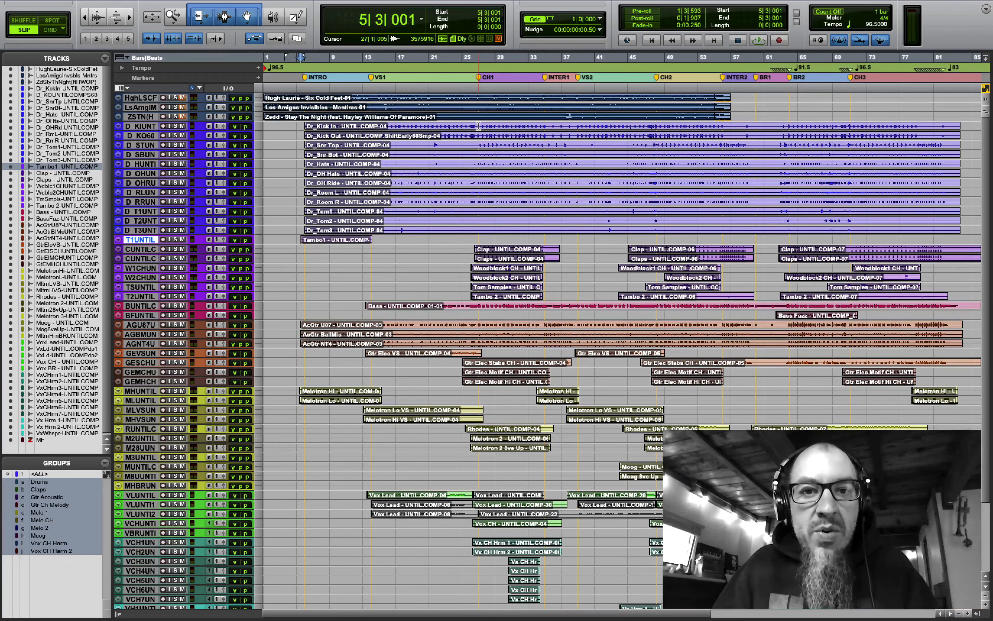
- Select bars 27 to 35 on the drum tracks and mute the whole Drums group
{"action": "left_click", "coordinate": [478, 125]}
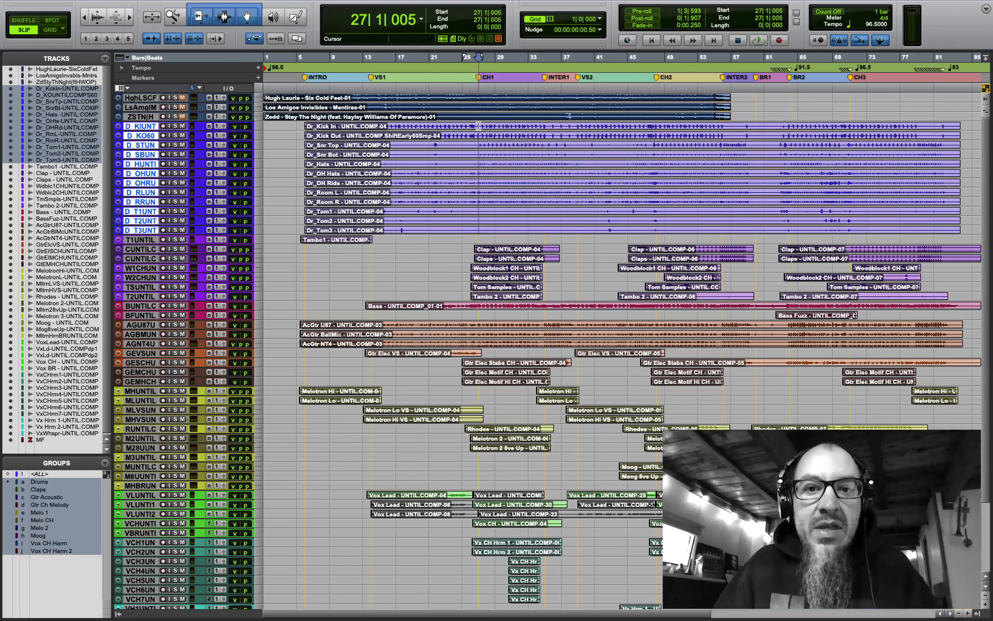
{"action": "left_click_drag", "start_coordinate": [481, 125], "coordinate": [497, 123]}
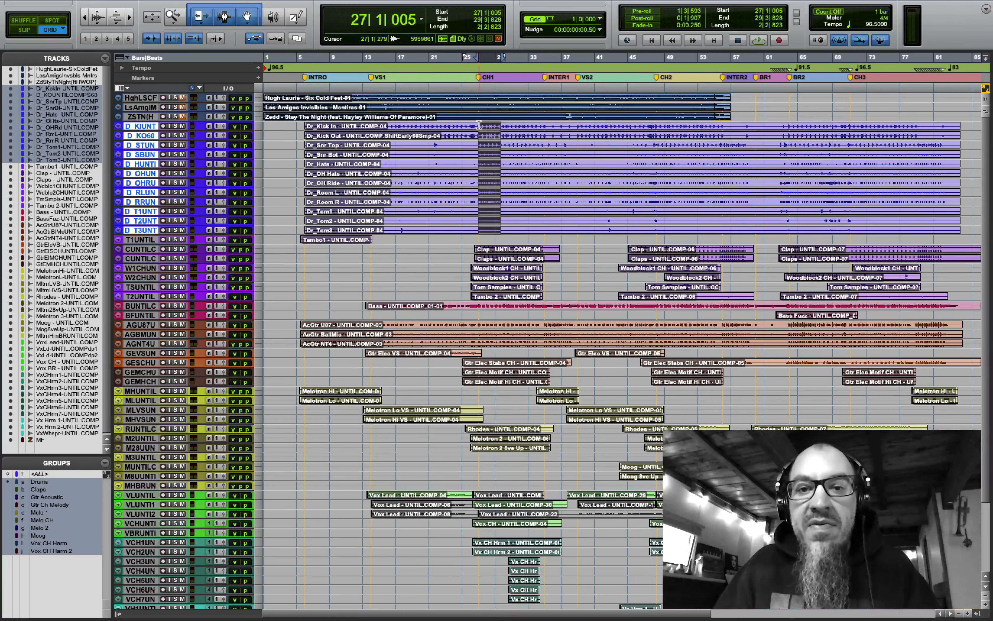
{"action": "left_click_drag", "start_coordinate": [480, 124], "coordinate": [545, 124]}
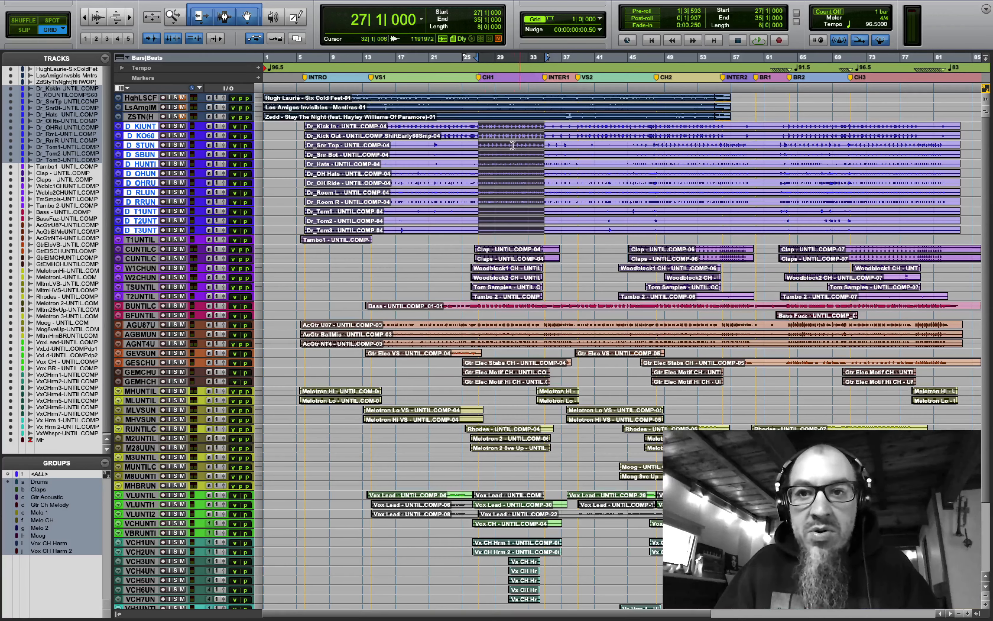
{"action": "left_click", "coordinate": [181, 125]}
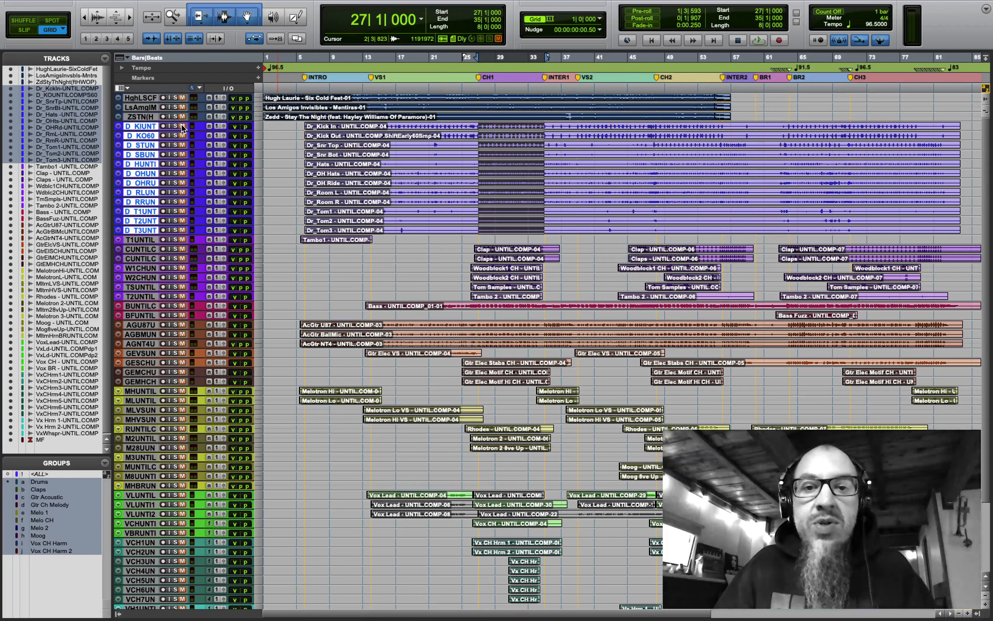
{"action": "left_click", "coordinate": [46, 480]}
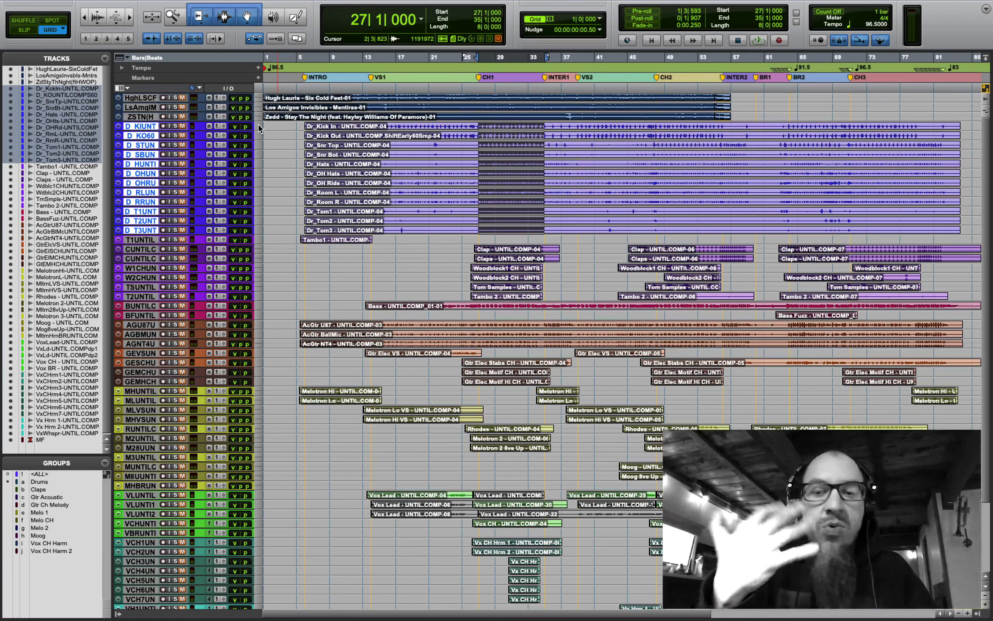
- Loop the marked bars, unmute snare top and bottom, and set Kick In -9.0, Kick Out -6.0
{"action": "key", "text": "ctrl+Up"}
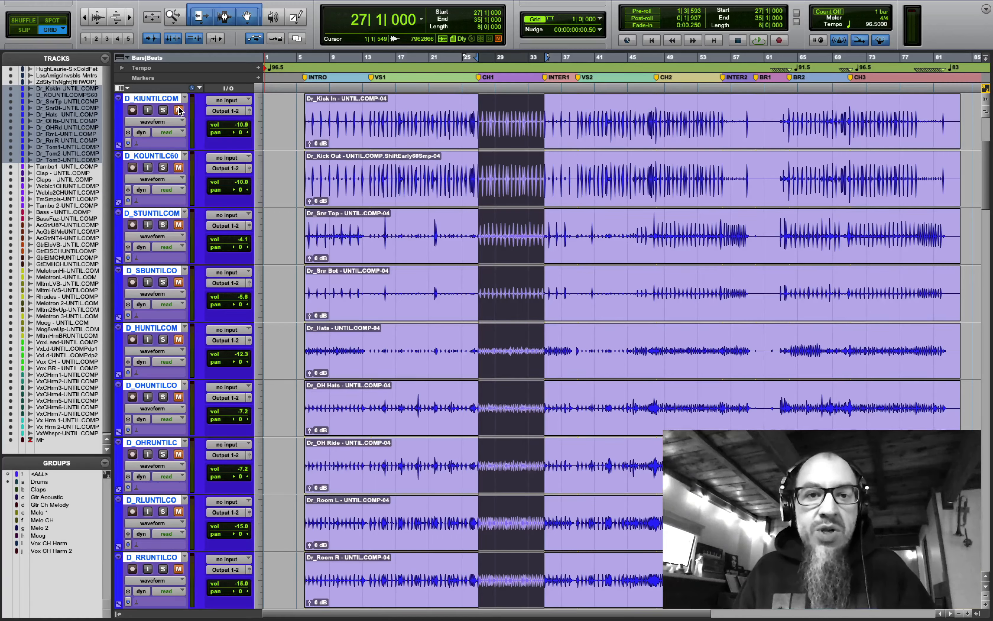
{"action": "key", "text": "space"}
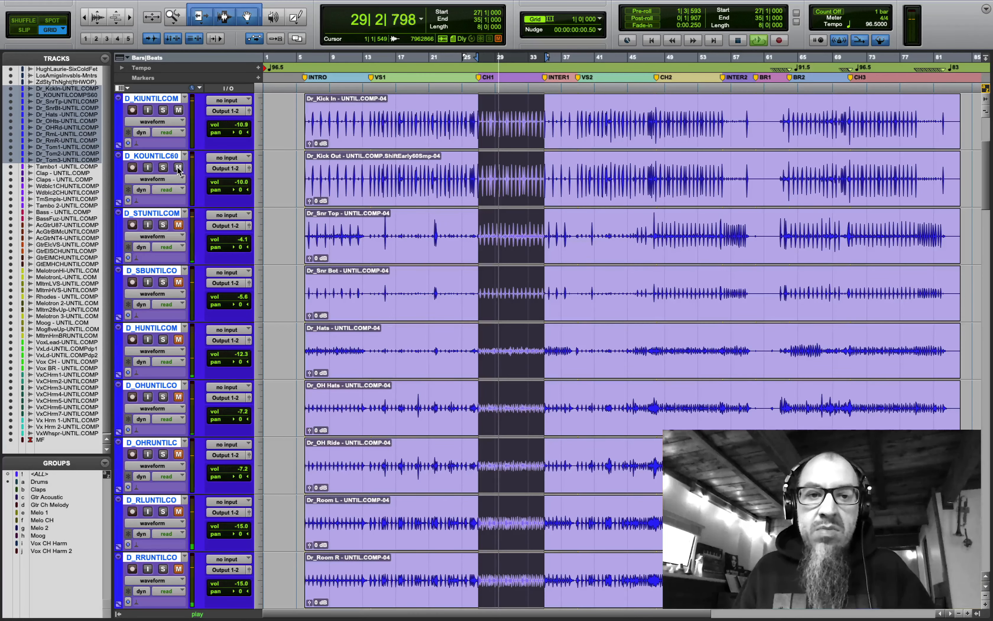
{"action": "left_click_drag", "start_coordinate": [228, 184], "coordinate": [230, 182]}
{"action": "left_click", "coordinate": [178, 225]}
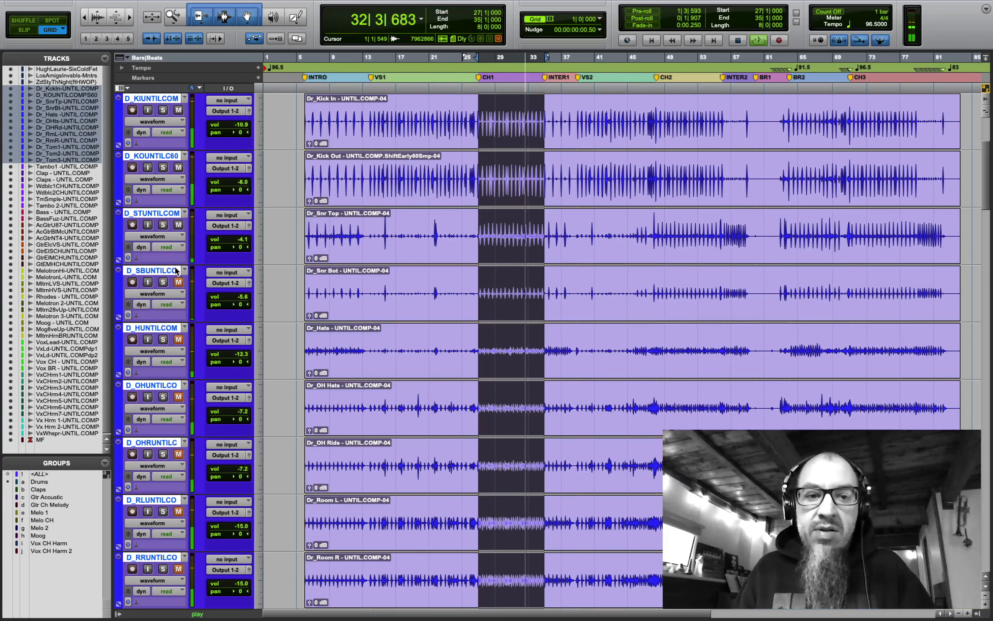
{"action": "left_click", "coordinate": [179, 283]}
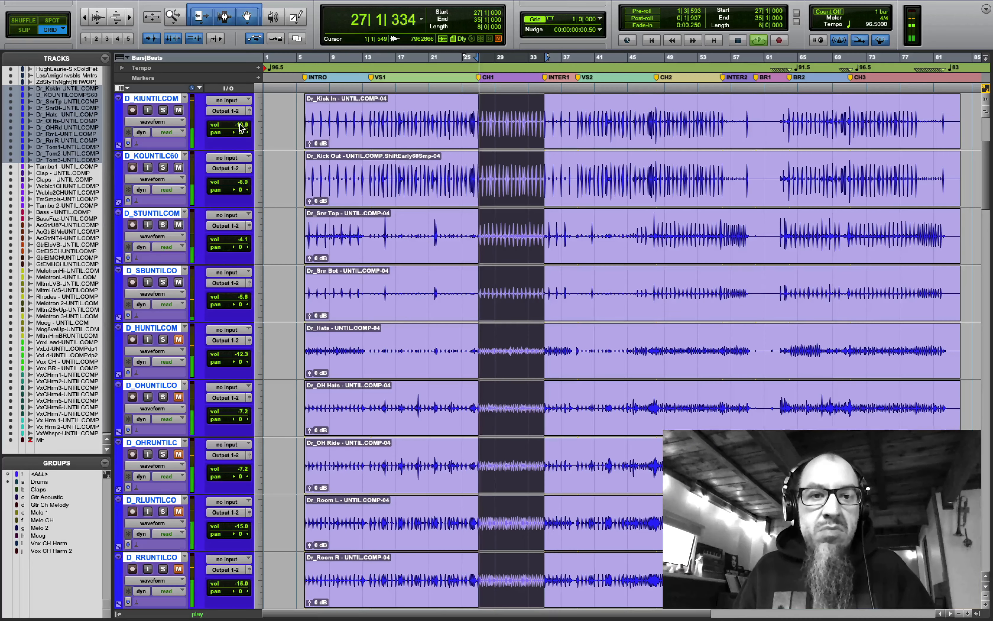
{"action": "left_click_drag", "start_coordinate": [238, 124], "coordinate": [238, 123]}
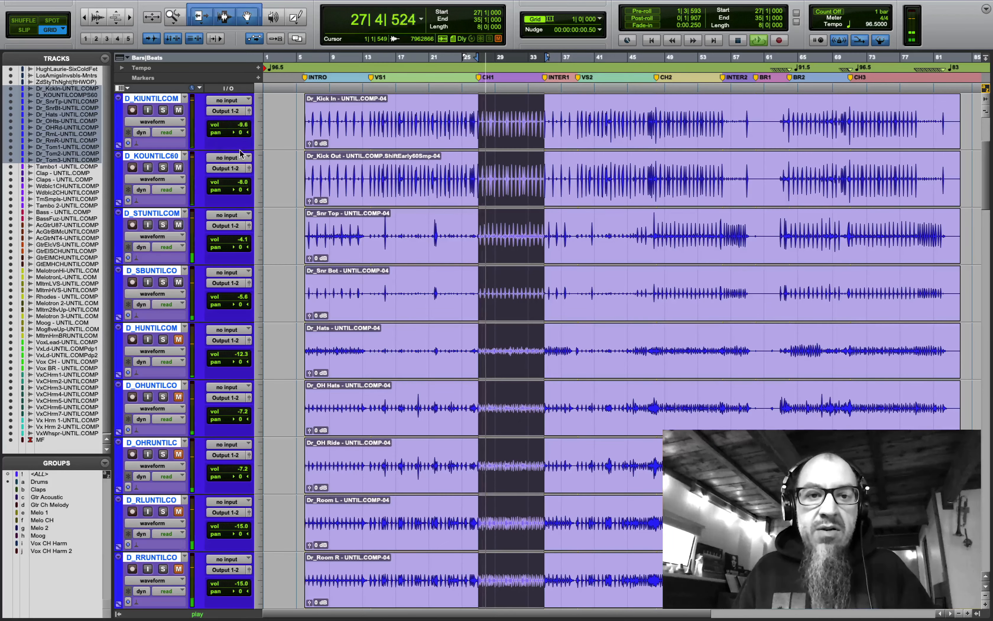
{"action": "left_click_drag", "start_coordinate": [240, 182], "coordinate": [241, 183]}
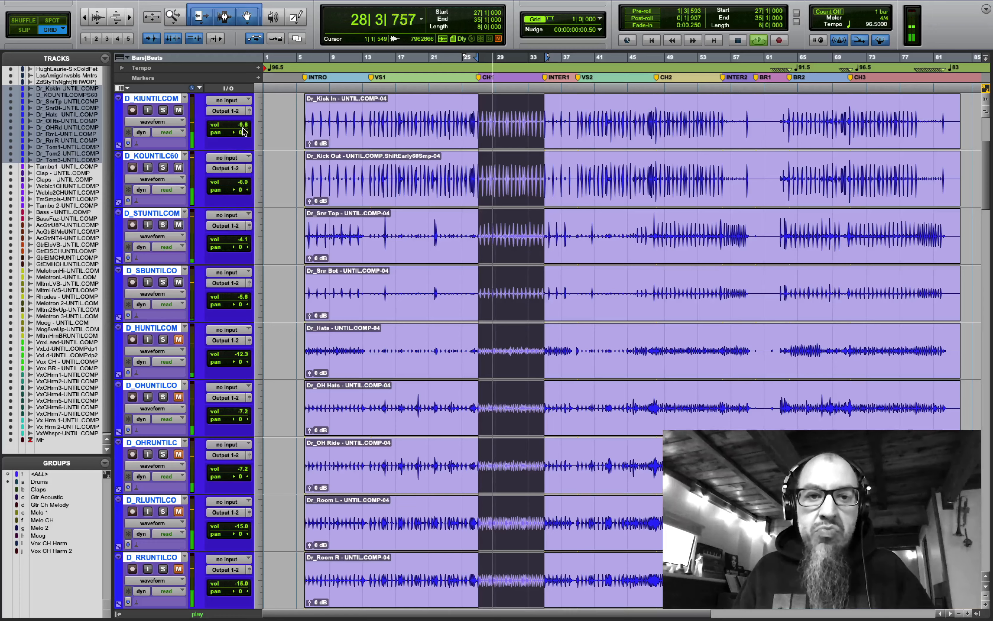
{"action": "left_click_drag", "start_coordinate": [238, 125], "coordinate": [238, 124]}
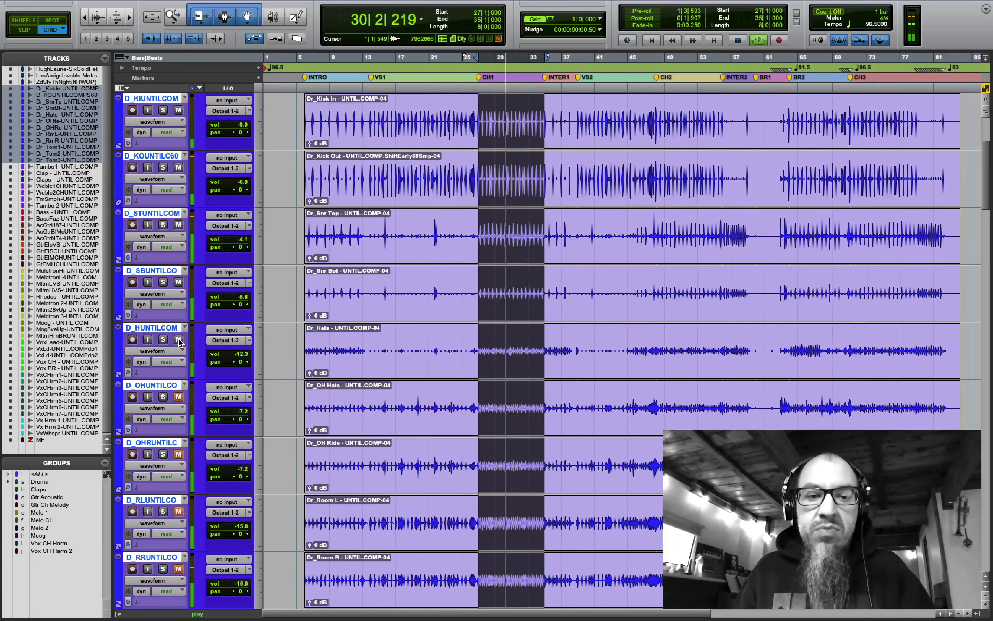
- Solo the hi-hat, then pan the hi-hat off centre, OH Hats hard left, OH Ride hard right
{"action": "scroll", "coordinate": [179, 341], "scroll_direction": "down", "scroll_amount": 2}
{"action": "left_click", "coordinate": [163, 224]}
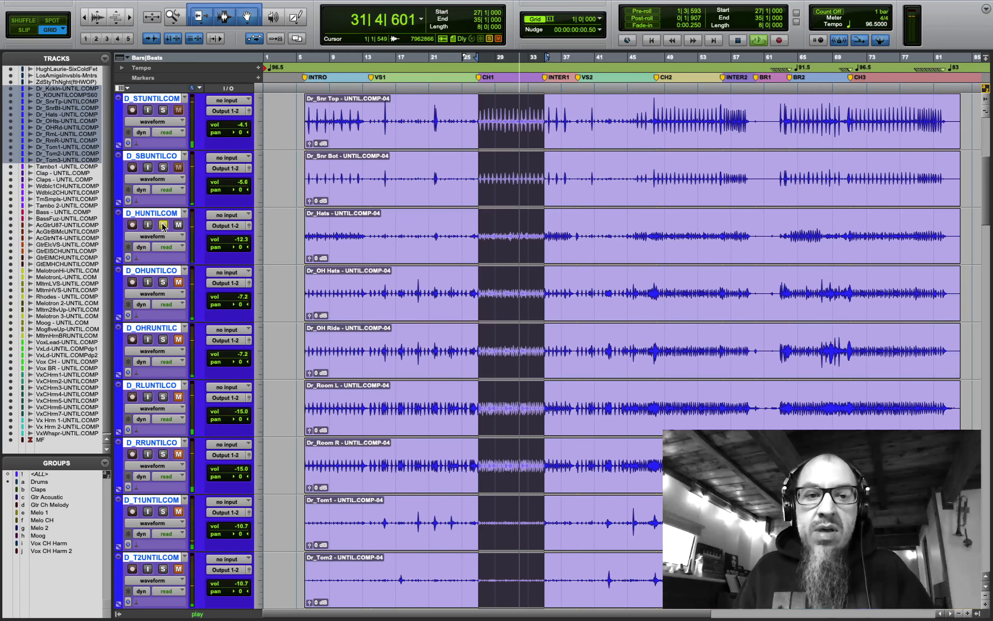
{"action": "key", "text": "space"}
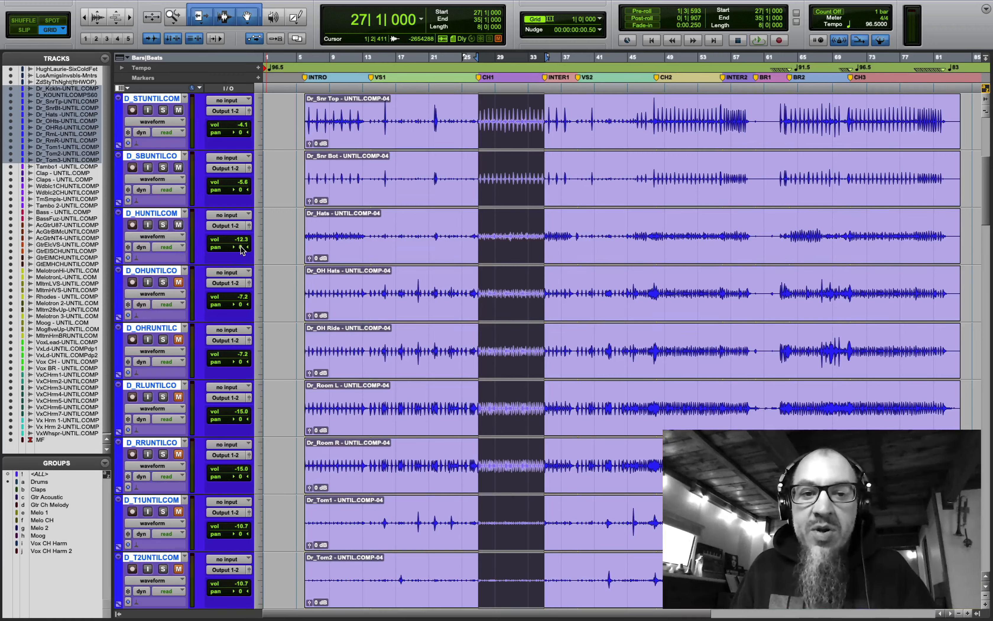
{"action": "key", "text": "space"}
{"action": "left_click_drag", "start_coordinate": [241, 249], "coordinate": [221, 250]}
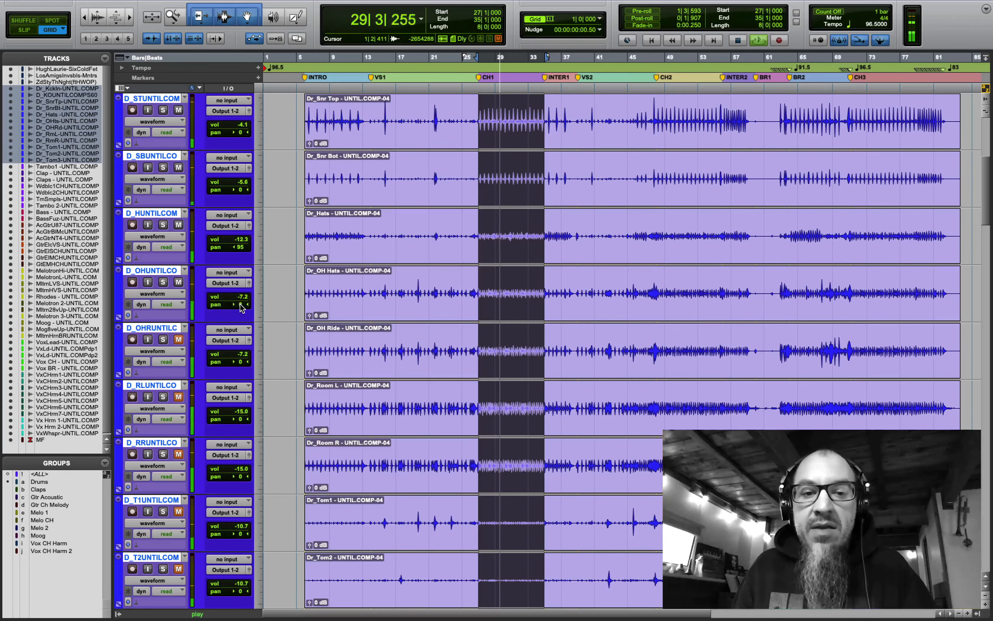
{"action": "left_click_drag", "start_coordinate": [240, 304], "coordinate": [218, 311]}
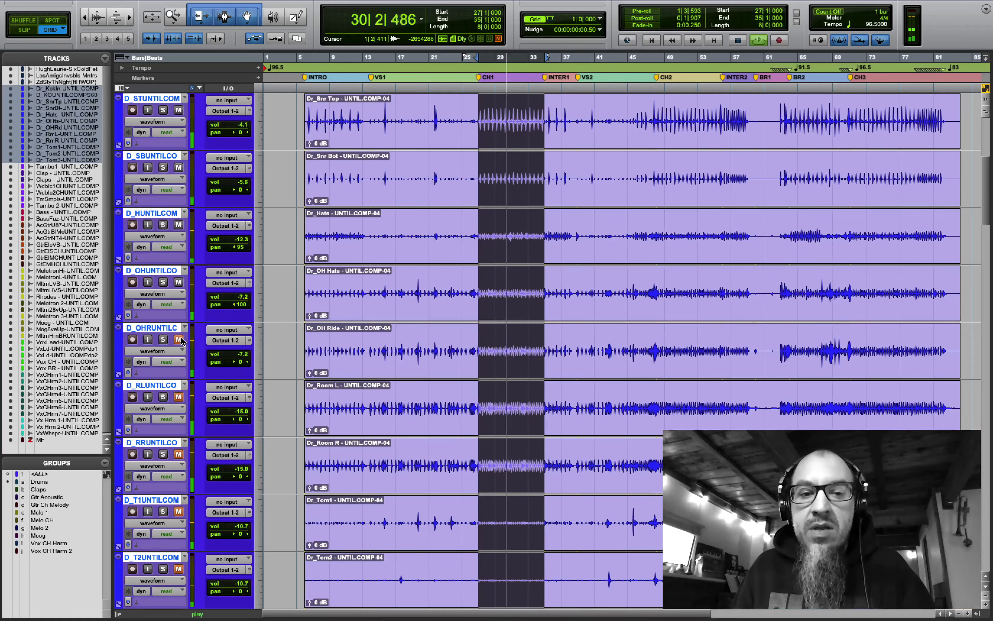
{"action": "left_click_drag", "start_coordinate": [242, 367], "coordinate": [271, 366]}
- Check the overheads in solo, then unmute Room L and Room R and lower both to -18.3 dB
{"action": "left_click", "coordinate": [163, 339]}
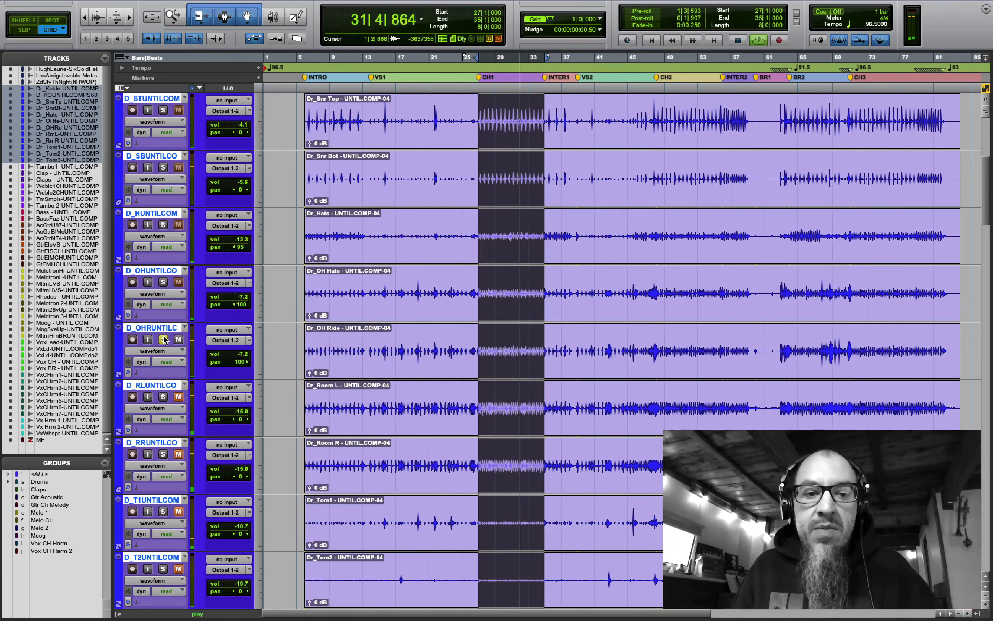
{"action": "left_click", "coordinate": [163, 282]}
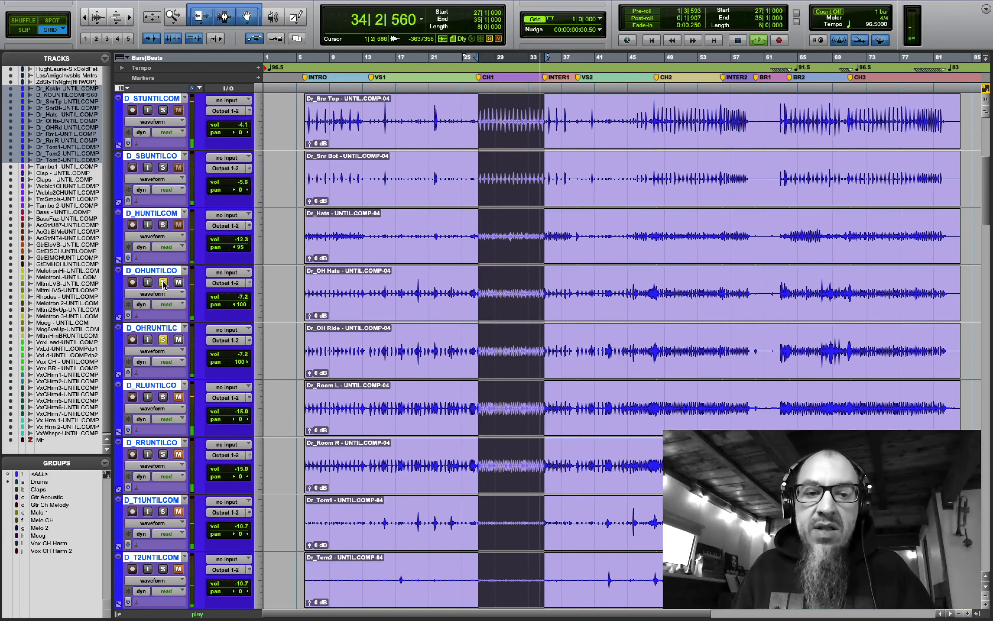
{"action": "left_click", "coordinate": [163, 282]}
{"action": "left_click", "coordinate": [163, 339]}
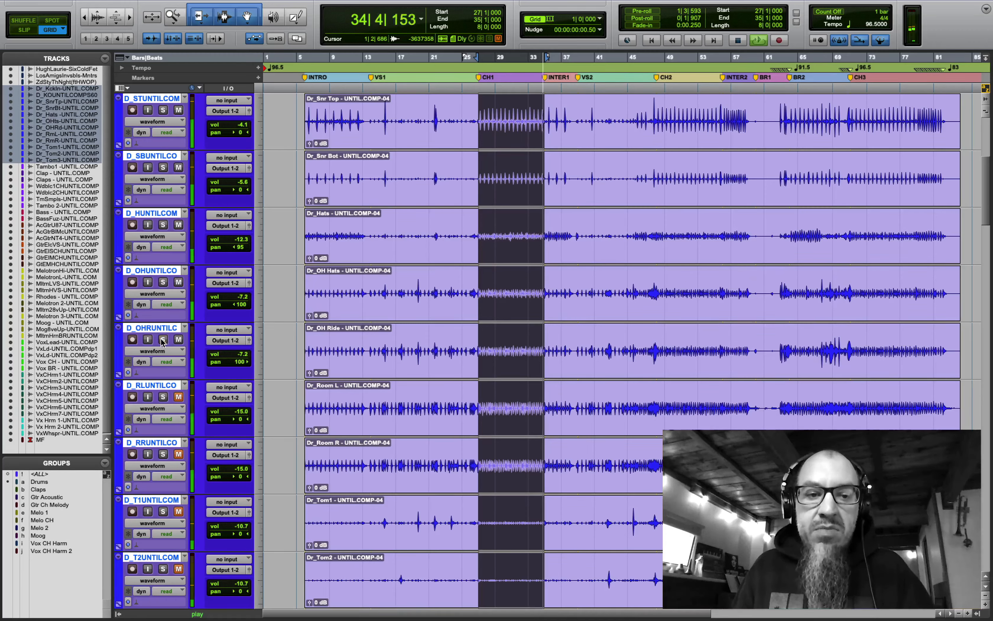
{"action": "left_click", "coordinate": [179, 398]}
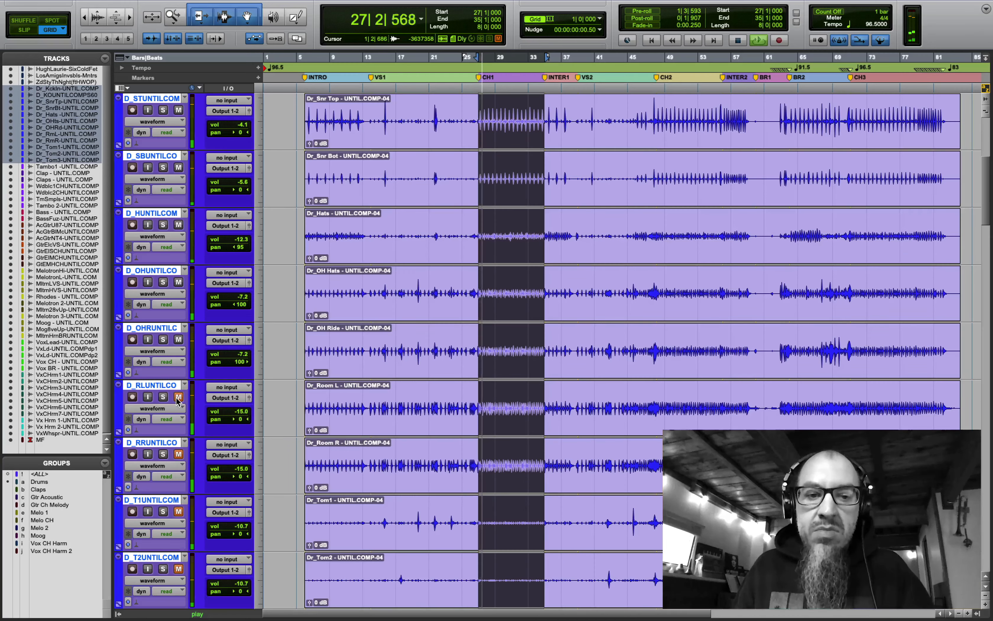
{"action": "left_click", "coordinate": [181, 452]}
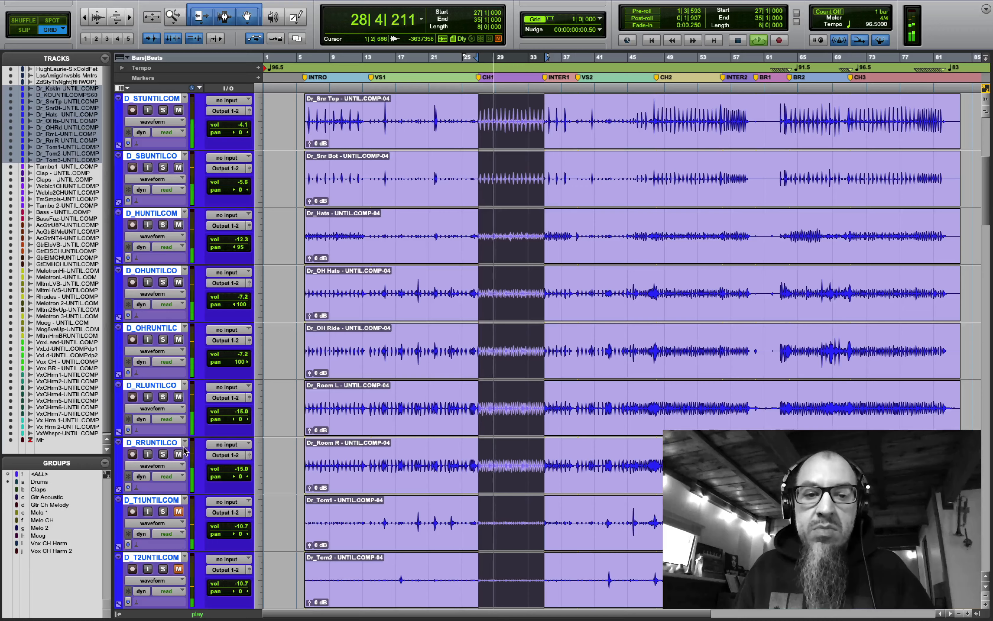
{"action": "left_click_drag", "start_coordinate": [237, 410], "coordinate": [238, 415]}
{"action": "left_click_drag", "start_coordinate": [238, 469], "coordinate": [238, 474]}
- Unmute both clap tracks and raise their volumes slightly
{"action": "scroll", "coordinate": [216, 361], "scroll_direction": "down", "scroll_amount": 5}
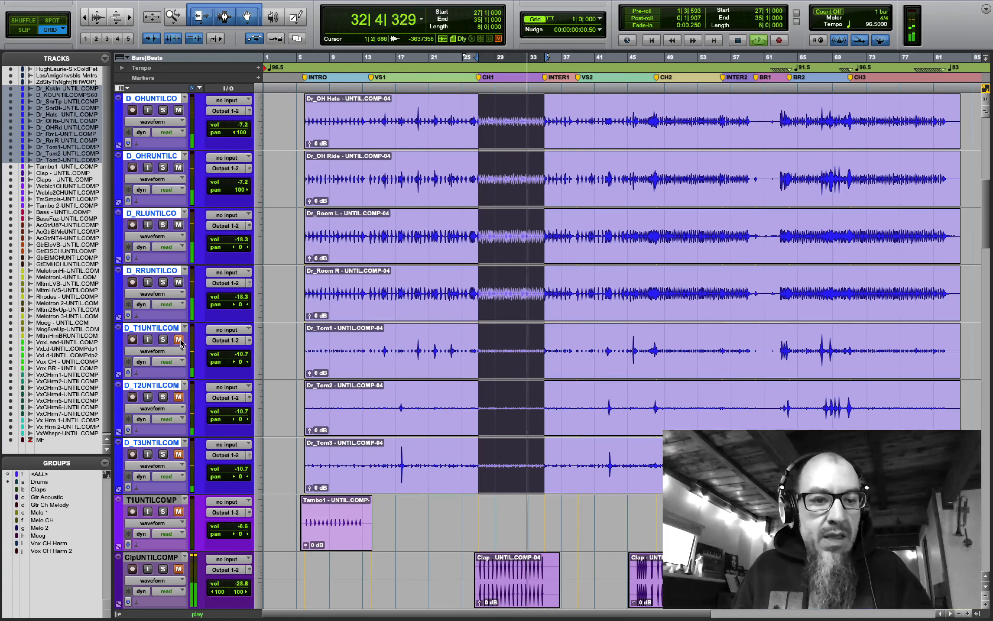
{"action": "scroll", "coordinate": [179, 341], "scroll_direction": "down", "scroll_amount": 1}
{"action": "scroll", "coordinate": [178, 341], "scroll_direction": "down", "scroll_amount": 4}
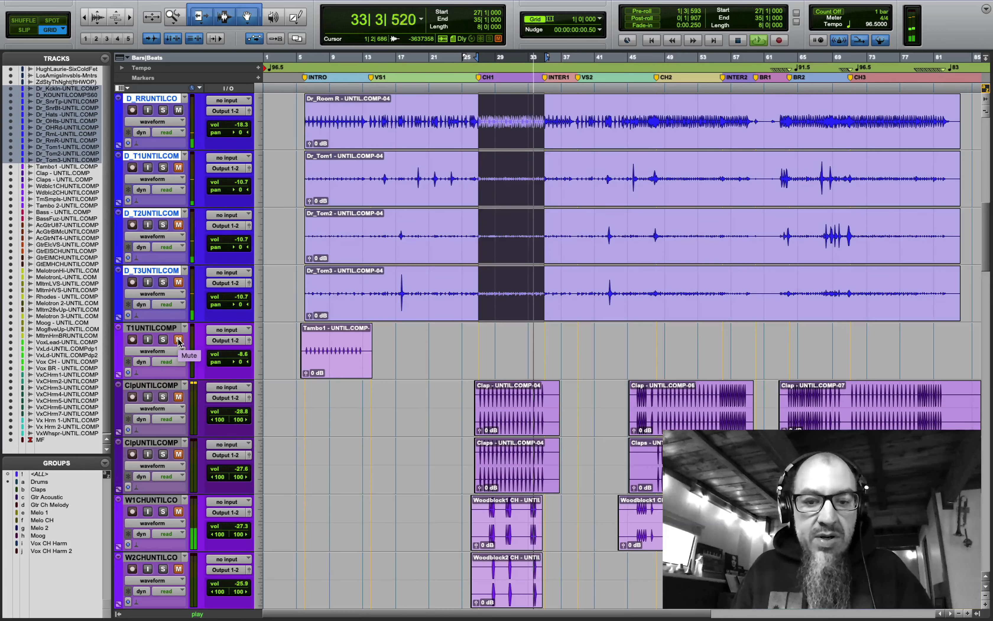
{"action": "left_click", "coordinate": [178, 283]}
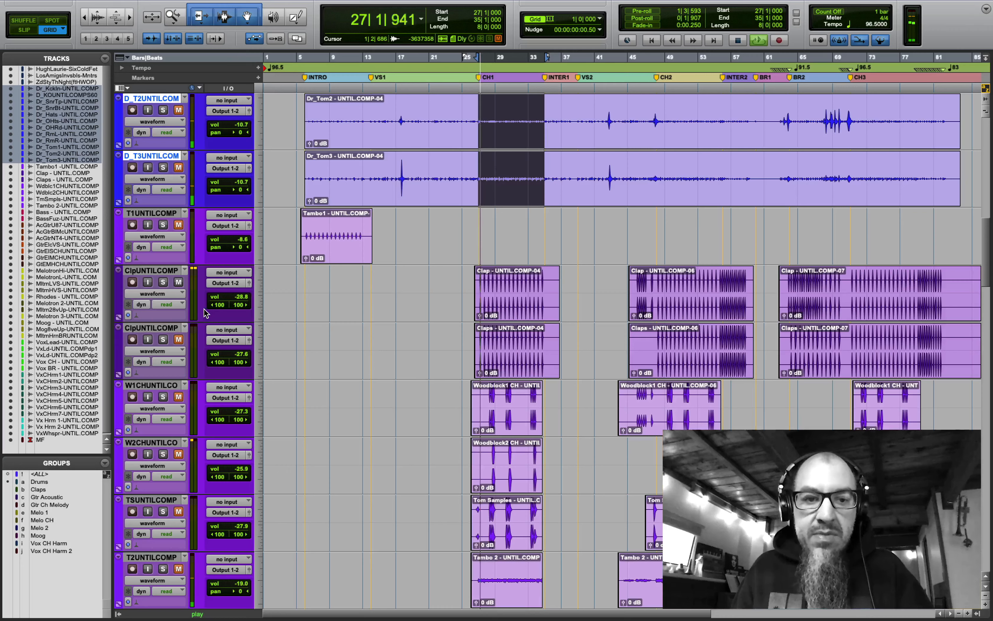
{"action": "left_click", "coordinate": [179, 340]}
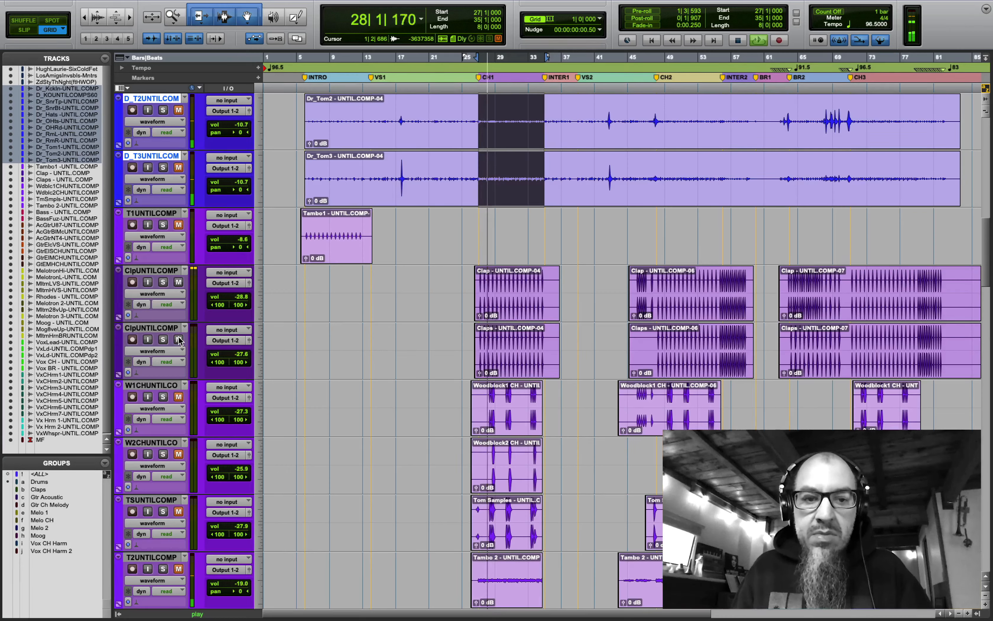
{"action": "left_click_drag", "start_coordinate": [240, 298], "coordinate": [240, 295]}
{"action": "left_click_drag", "start_coordinate": [238, 357], "coordinate": [240, 357]}
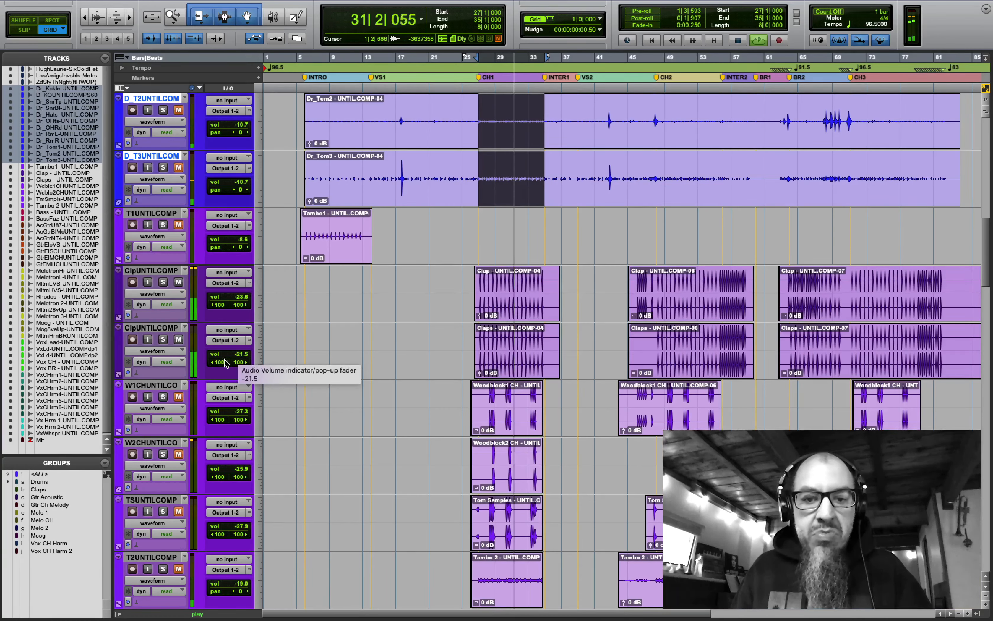
- Unmute Woodblock1, Woodblock2, Tom Samples and Tambo 2, raising Tambo 2 to -11.8
{"action": "scroll", "coordinate": [181, 400], "scroll_direction": "down", "scroll_amount": 3}
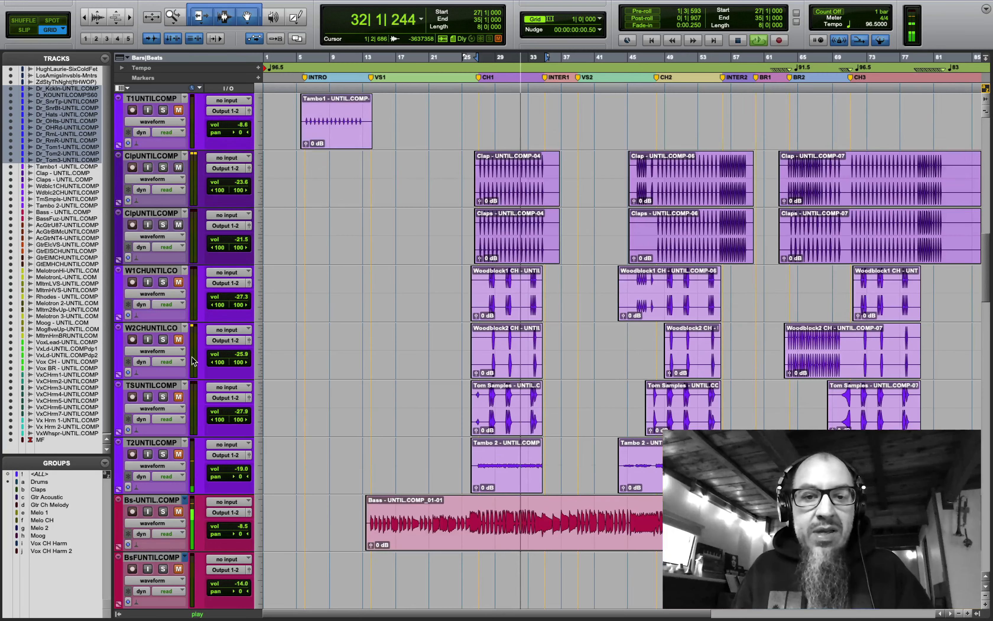
{"action": "left_click", "coordinate": [179, 283]}
{"action": "left_click", "coordinate": [179, 339]}
{"action": "left_click", "coordinate": [179, 397]}
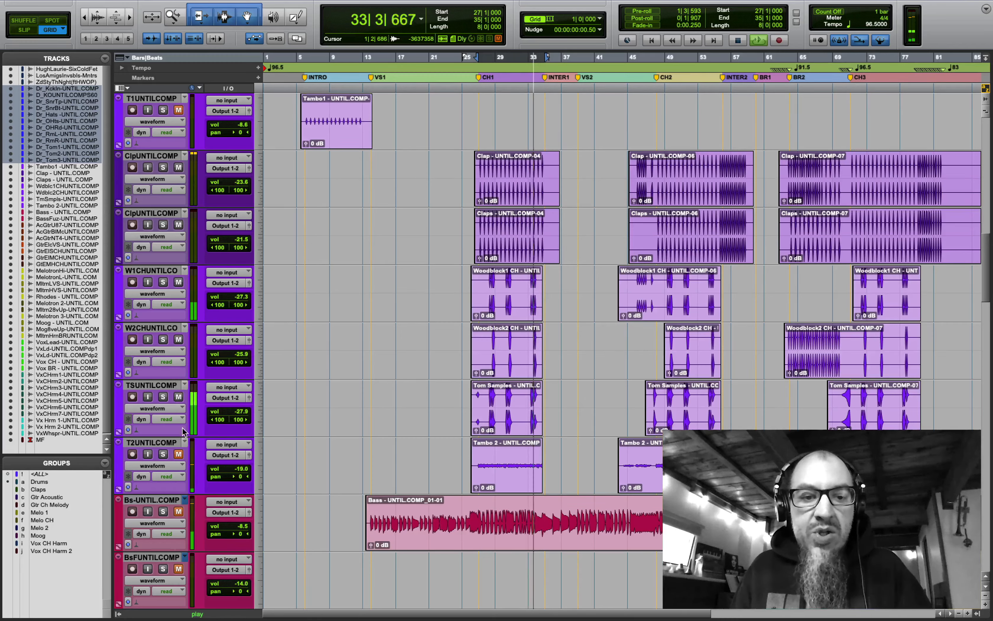
{"action": "left_click", "coordinate": [178, 454]}
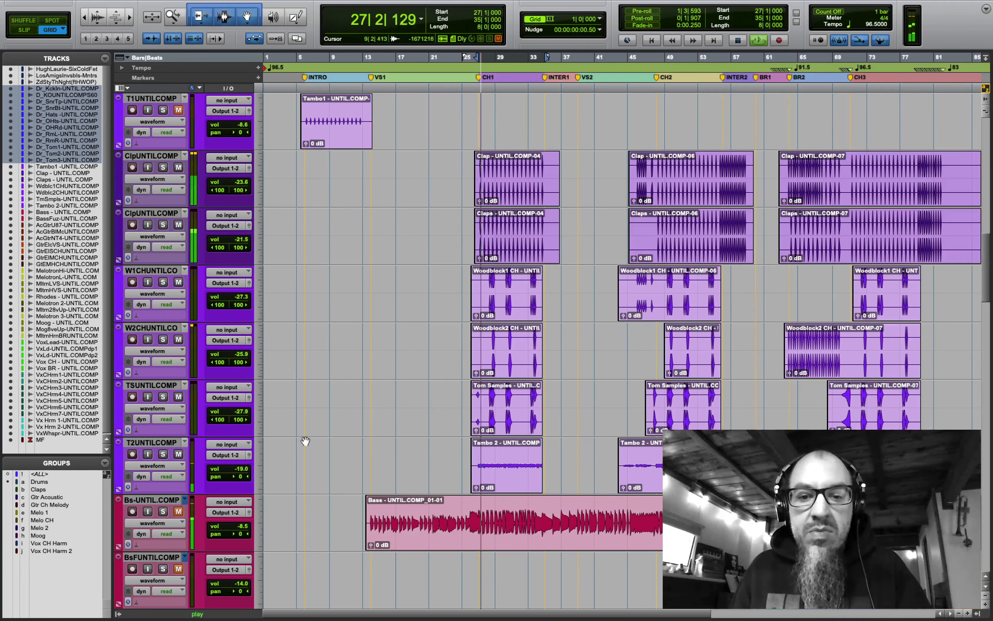
{"action": "left_click_drag", "start_coordinate": [239, 469], "coordinate": [237, 461]}
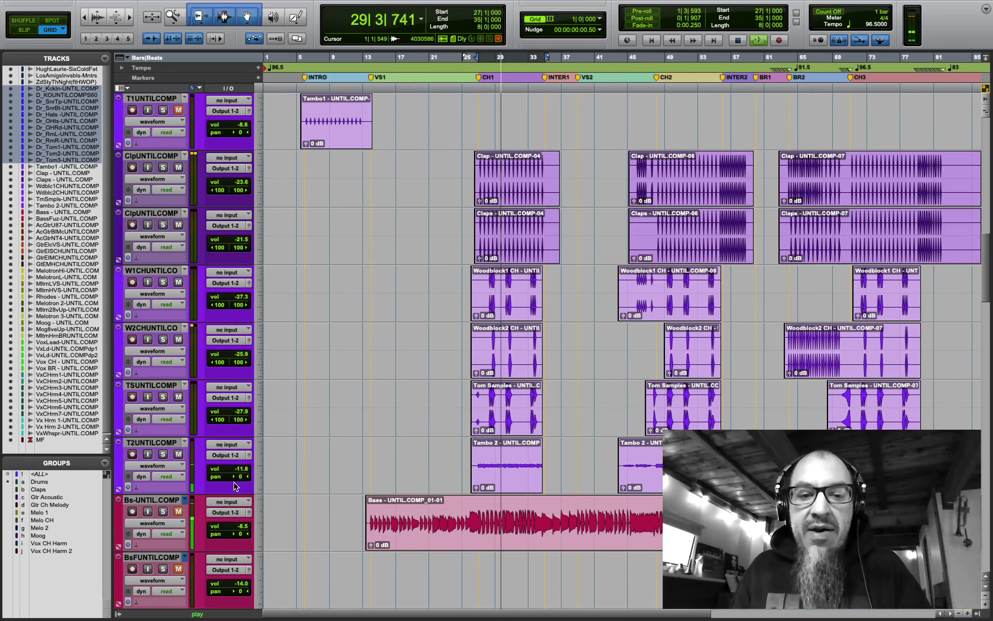
- Pan Tambo 2 right to 46, lower Woodblock2 to -29.0 and Bass to -9.4 dB
{"action": "key", "text": "space"}
{"action": "left_click", "coordinate": [241, 477]}
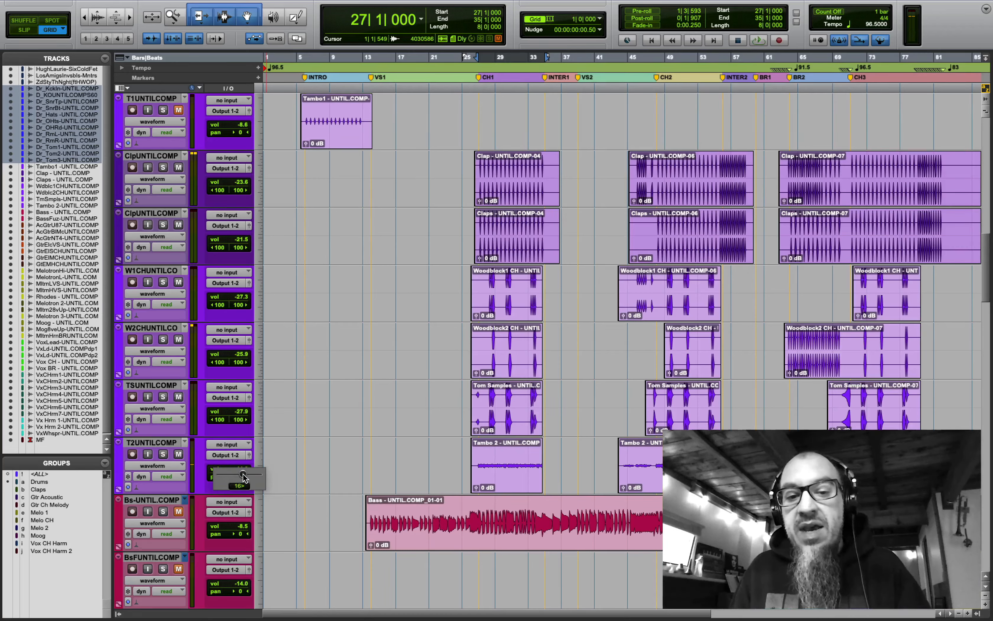
{"action": "key", "text": "space"}
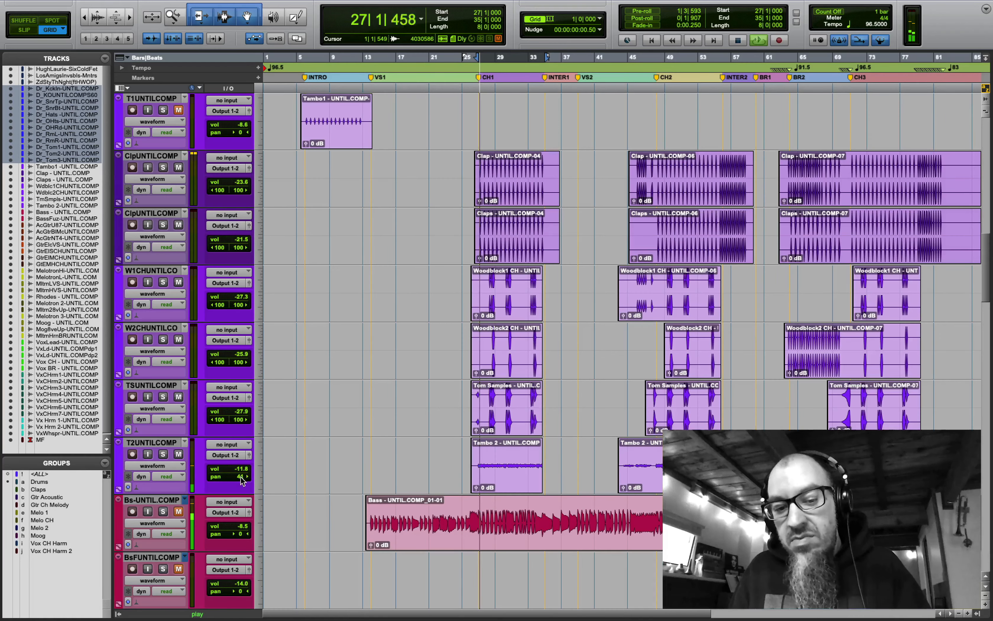
{"action": "left_click", "coordinate": [239, 477]}
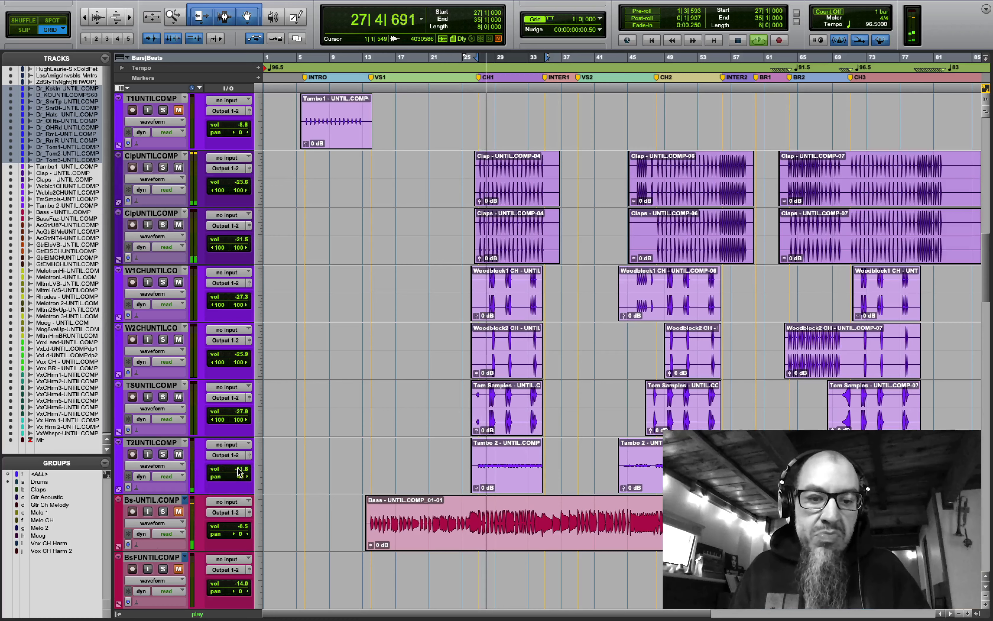
{"action": "left_click", "coordinate": [237, 471]}
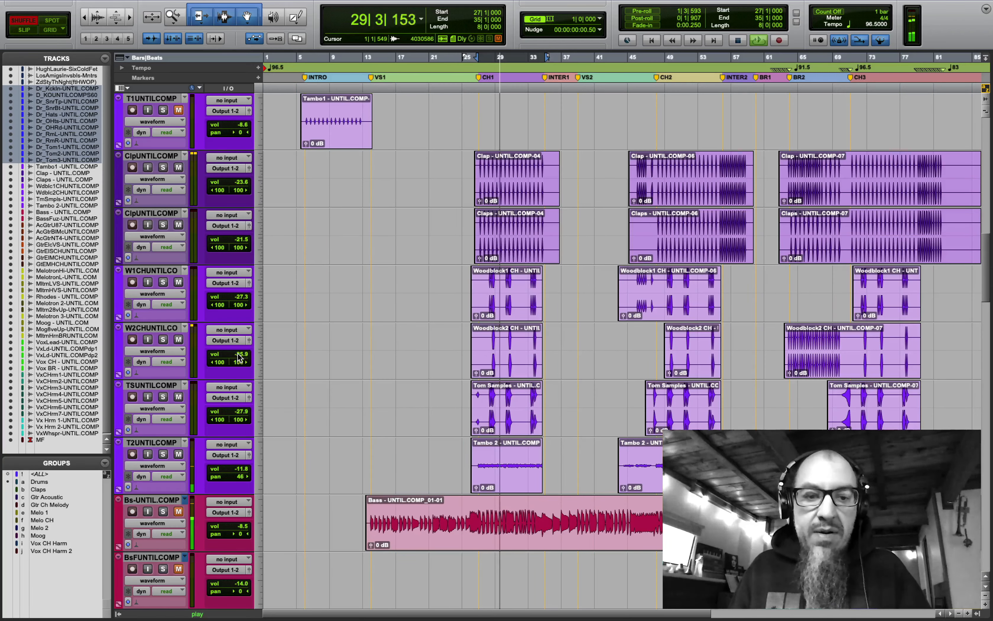
{"action": "left_click_drag", "start_coordinate": [230, 356], "coordinate": [237, 359]}
{"action": "scroll", "coordinate": [179, 344], "scroll_direction": "down", "scroll_amount": 3}
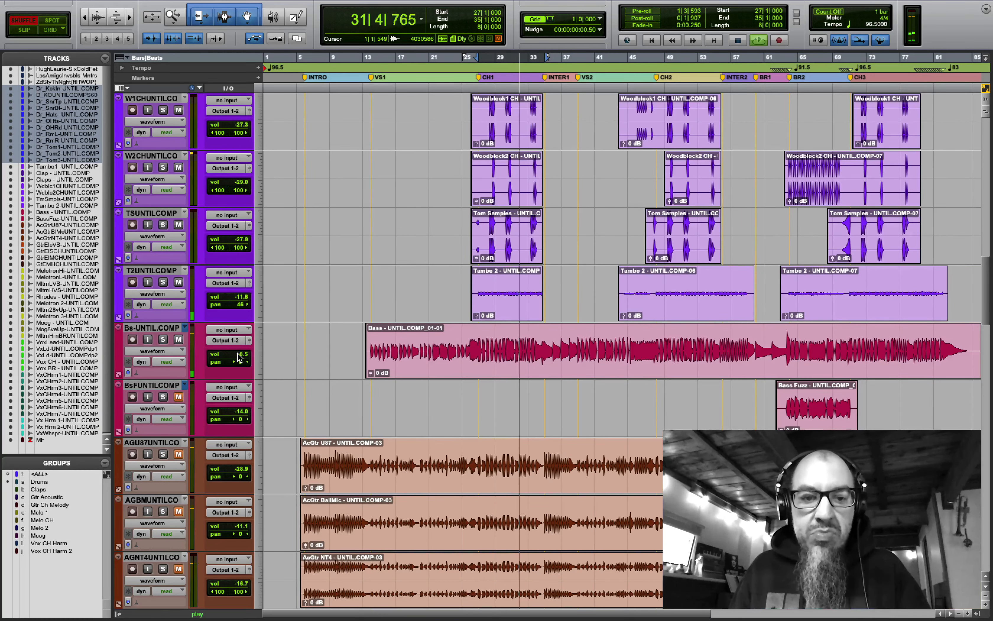
{"action": "left_click_drag", "start_coordinate": [240, 357], "coordinate": [228, 361]}
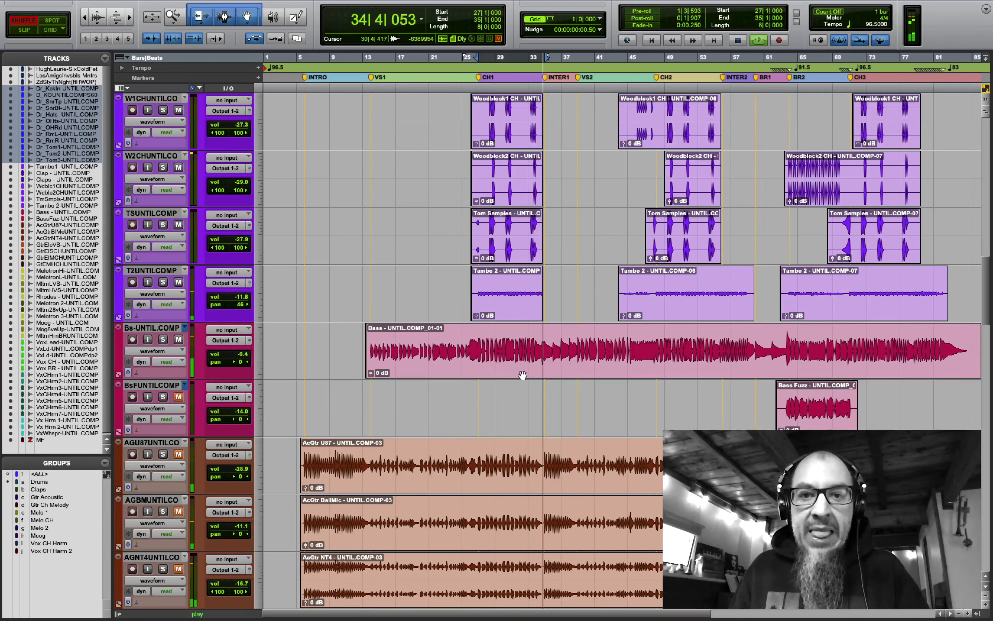
- Switch back to Grid mode, set Kick In -7.7, Kick Out -4.0, Snare Top -3.5, and stop playback
{"action": "left_click", "coordinate": [50, 29]}
{"action": "scroll", "coordinate": [457, 387], "scroll_direction": "up", "scroll_amount": 15}
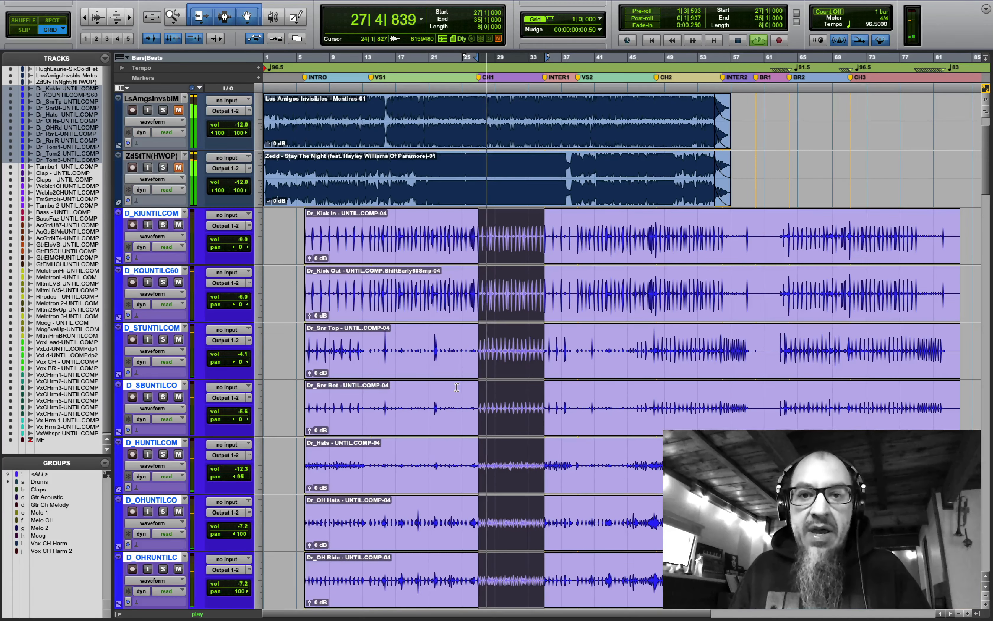
{"action": "left_click_drag", "start_coordinate": [237, 240], "coordinate": [237, 240]}
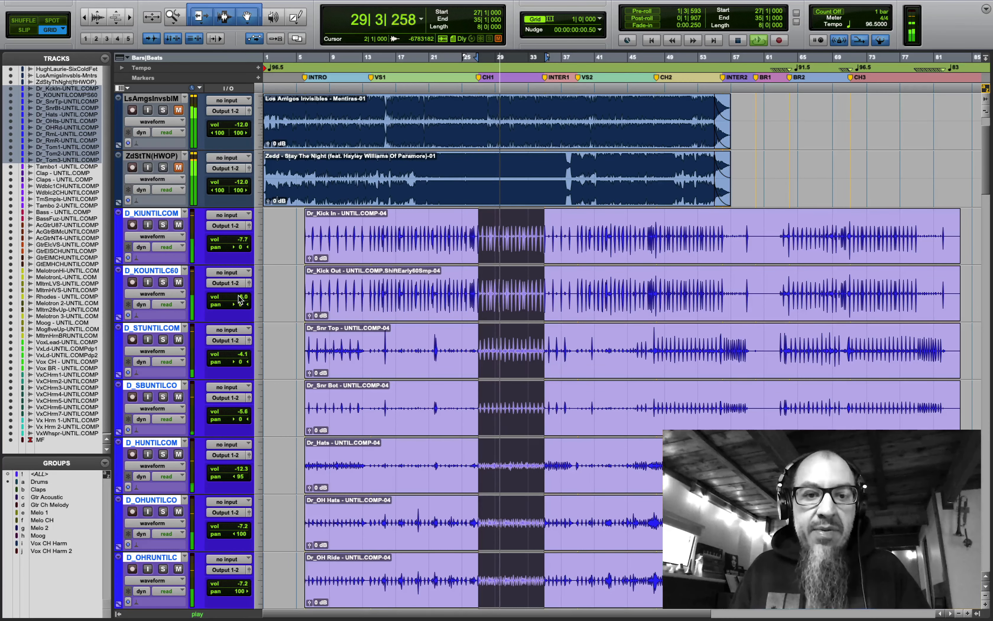
{"action": "left_click_drag", "start_coordinate": [238, 300], "coordinate": [241, 296]}
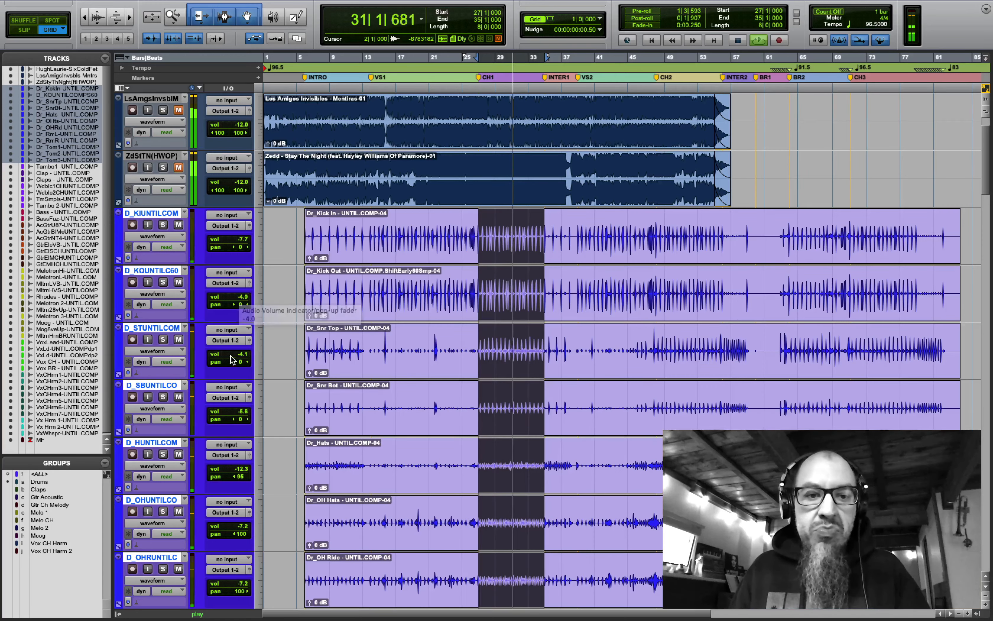
{"action": "left_click_drag", "start_coordinate": [234, 356], "coordinate": [235, 358]}
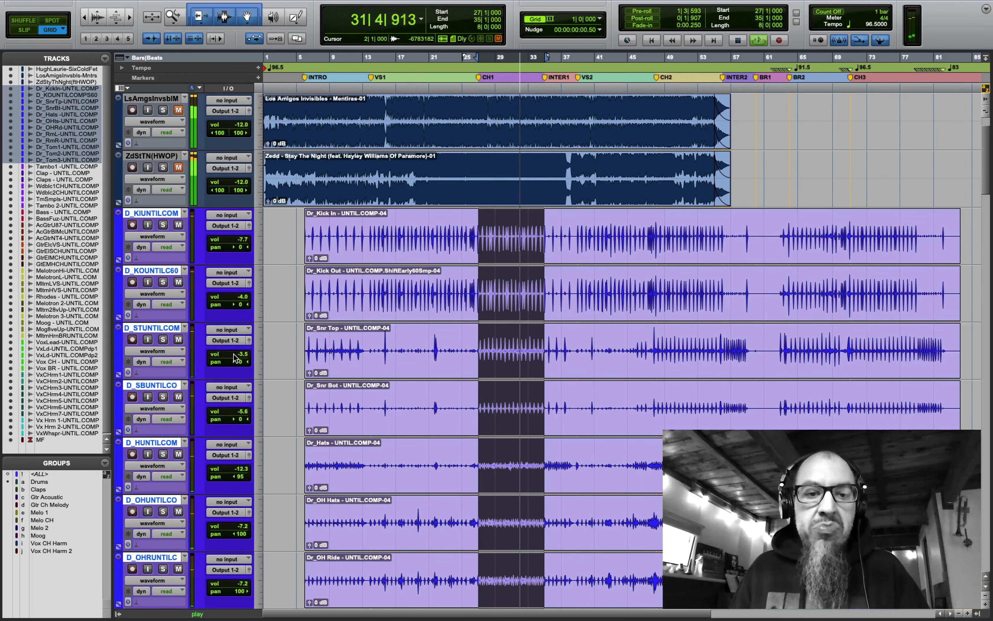
{"action": "scroll", "coordinate": [236, 358], "scroll_direction": "down", "scroll_amount": 6}
{"action": "scroll", "coordinate": [235, 358], "scroll_direction": "down", "scroll_amount": 4}
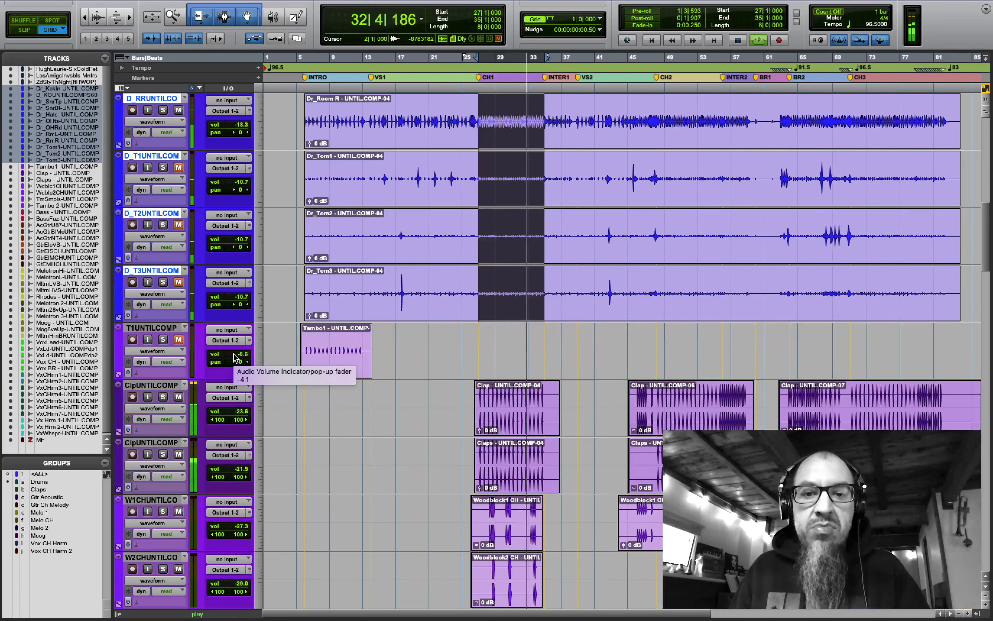
{"action": "scroll", "coordinate": [235, 358], "scroll_direction": "up", "scroll_amount": 3}
{"action": "scroll", "coordinate": [235, 358], "scroll_direction": "down", "scroll_amount": 6}
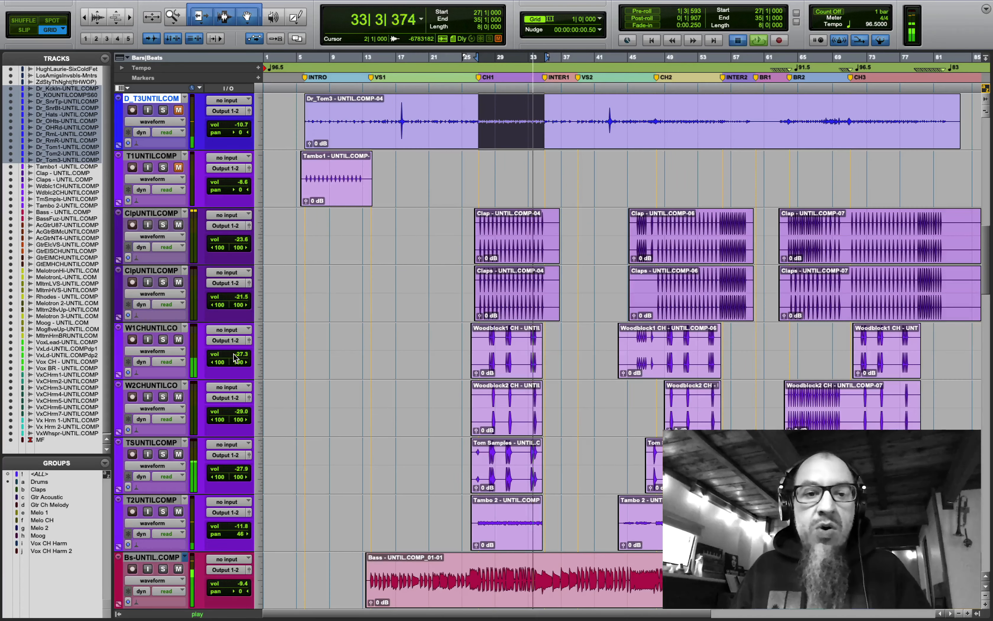
{"action": "key", "text": "space"}
{"action": "scroll", "coordinate": [470, 361], "scroll_direction": "down", "scroll_amount": 8}
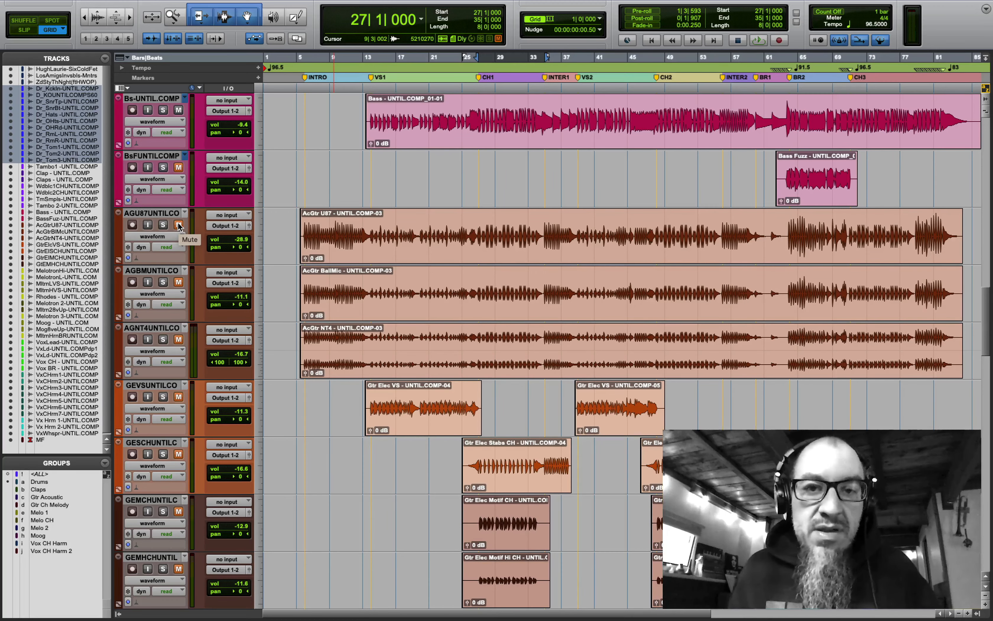
- Unmute U87 and BallMic guitars, set BallMic to -9.8, pan U87 left 38, and fit tracks to window
{"action": "left_click", "coordinate": [179, 225]}
{"action": "key", "text": "space"}
{"action": "left_click", "coordinate": [179, 282]}
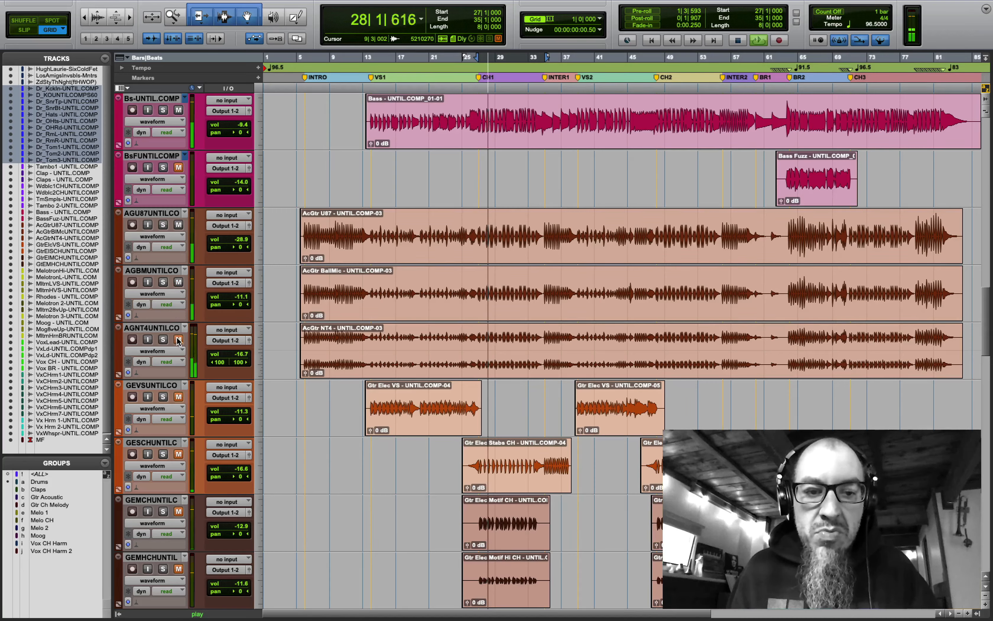
{"action": "left_click", "coordinate": [229, 298]}
{"action": "left_click_drag", "start_coordinate": [229, 298], "coordinate": [231, 311]}
{"action": "left_click", "coordinate": [239, 249]}
{"action": "left_click_drag", "start_coordinate": [240, 251], "coordinate": [230, 254]}
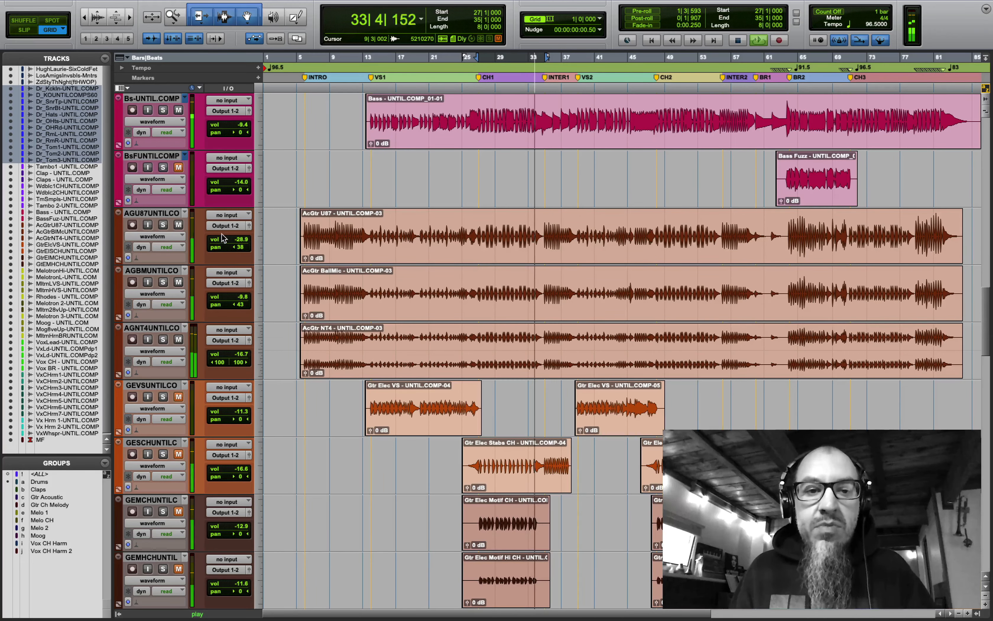
{"action": "left_click", "coordinate": [263, 183]}
{"action": "left_click", "coordinate": [270, 226]}
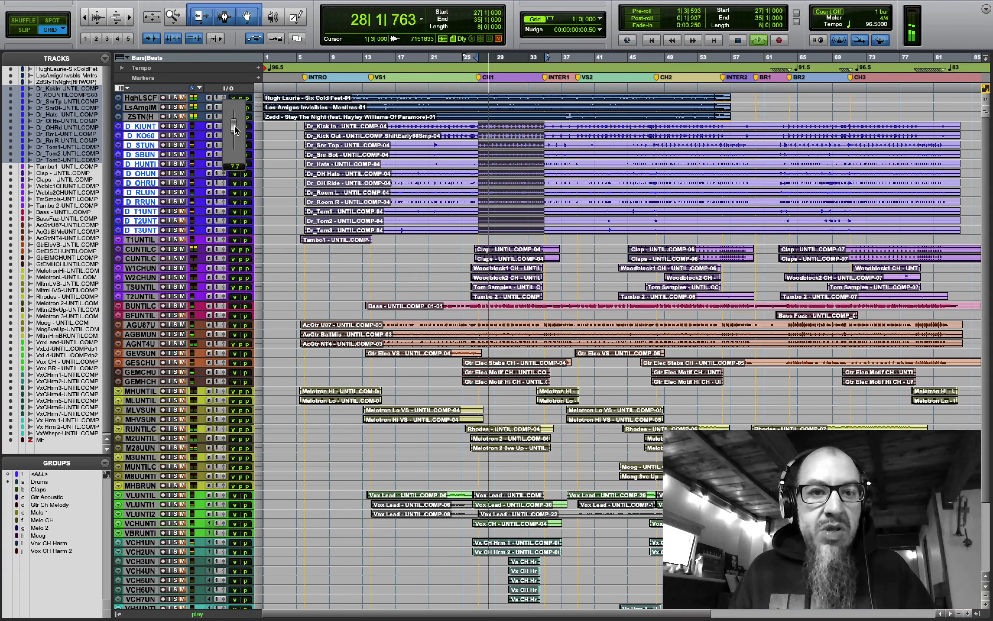
- Set Kick Out to -2.7, clear the selection, then select Tambo1 at bar 27 and both Melotron tracks
{"action": "left_click", "coordinate": [234, 138]}
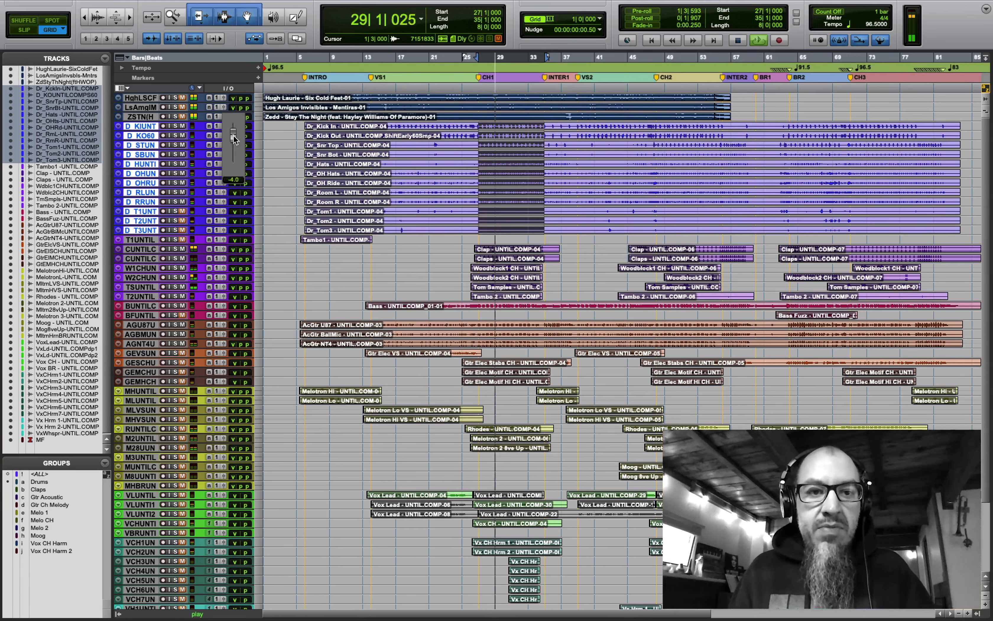
{"action": "left_click_drag", "start_coordinate": [234, 134], "coordinate": [234, 135]}
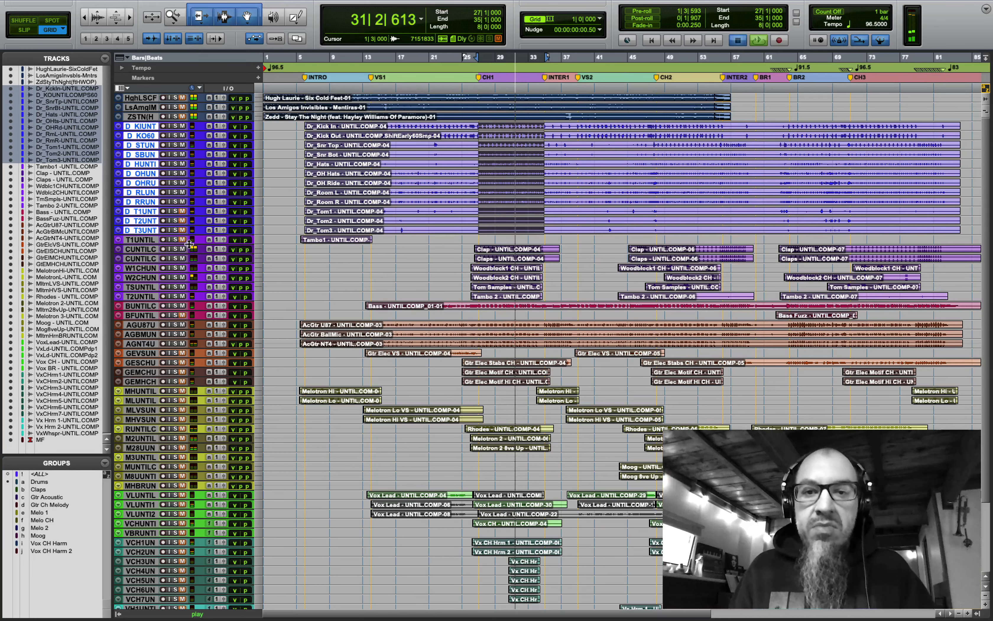
{"action": "key", "text": "Return"}
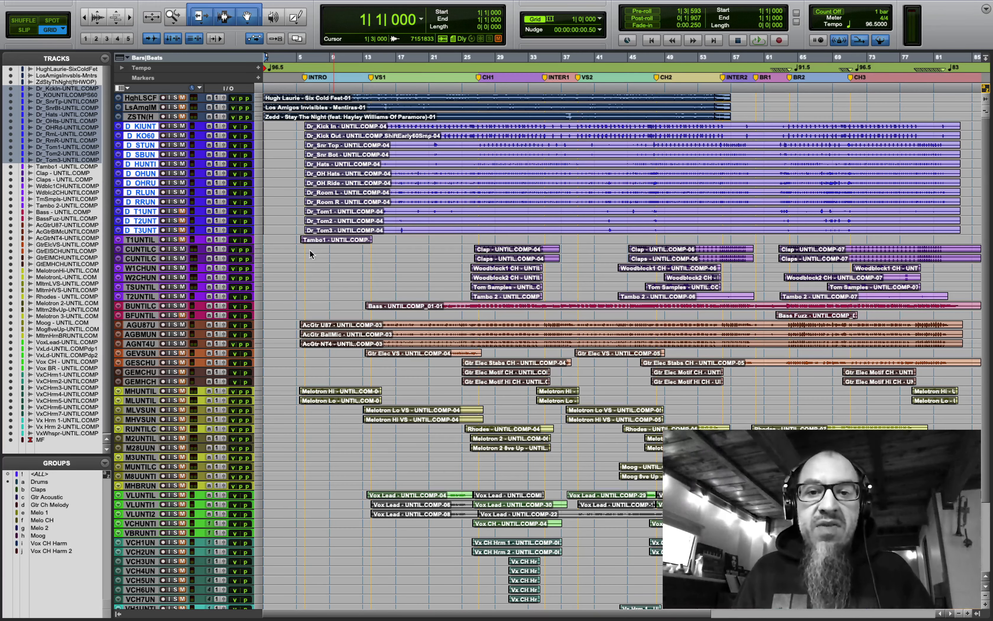
{"action": "left_click", "coordinate": [477, 238]}
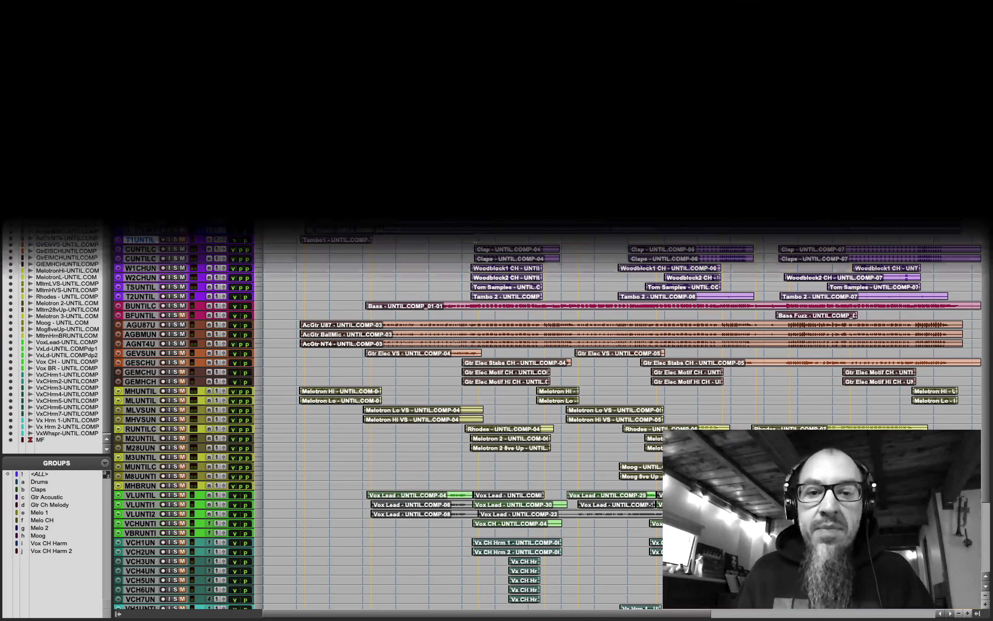
{"action": "left_click", "coordinate": [479, 391]}
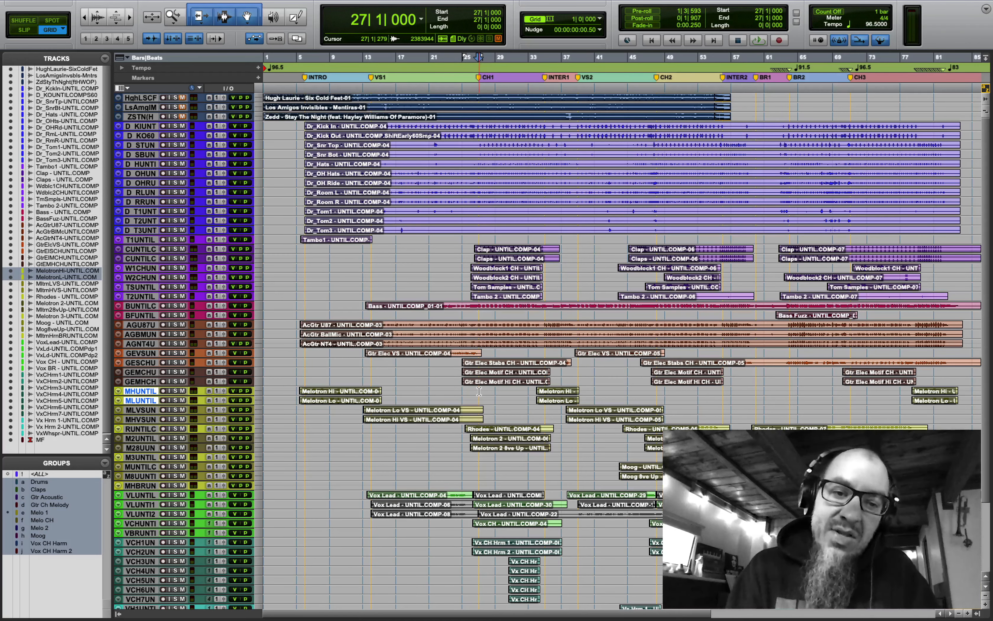
{"action": "key", "text": "space"}
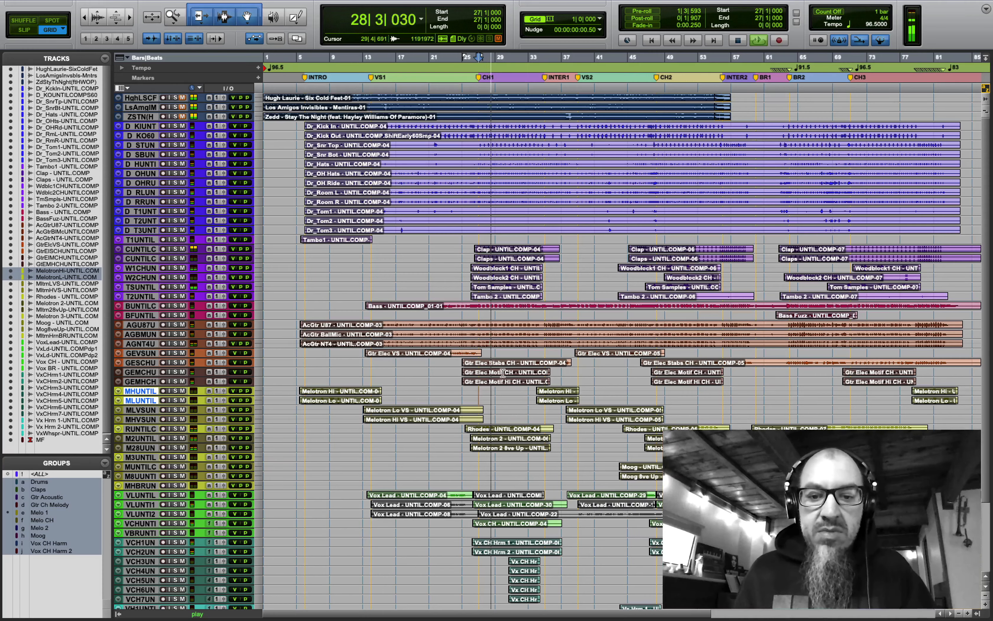
{"action": "scroll", "coordinate": [503, 373], "scroll_direction": "down", "scroll_amount": 5}
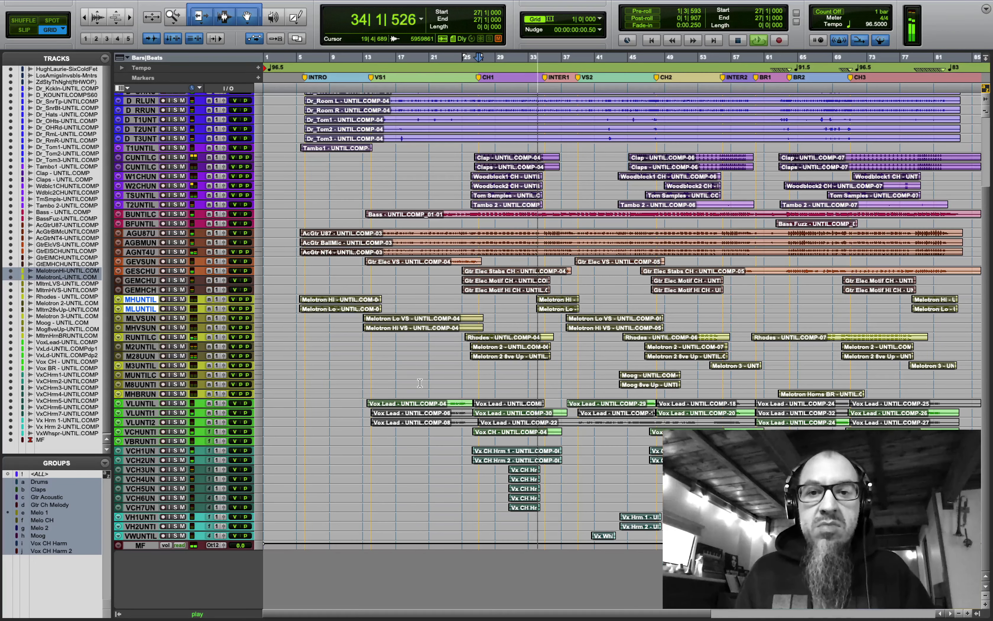
{"action": "scroll", "coordinate": [420, 382], "scroll_direction": "up", "scroll_amount": 3}
{"action": "scroll", "coordinate": [420, 382], "scroll_direction": "up", "scroll_amount": 7}
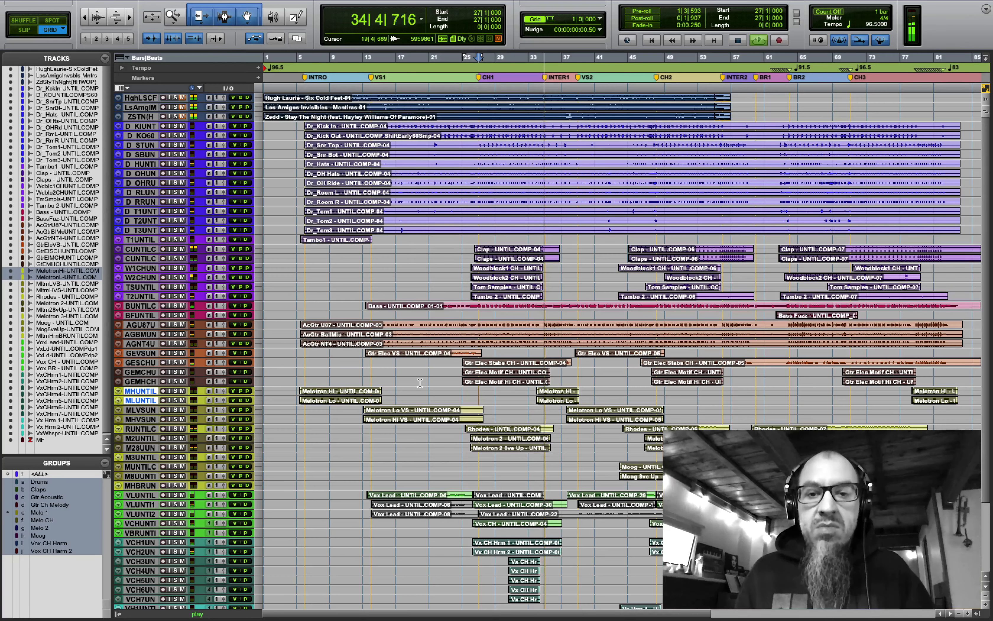
{"action": "key", "text": "space"}
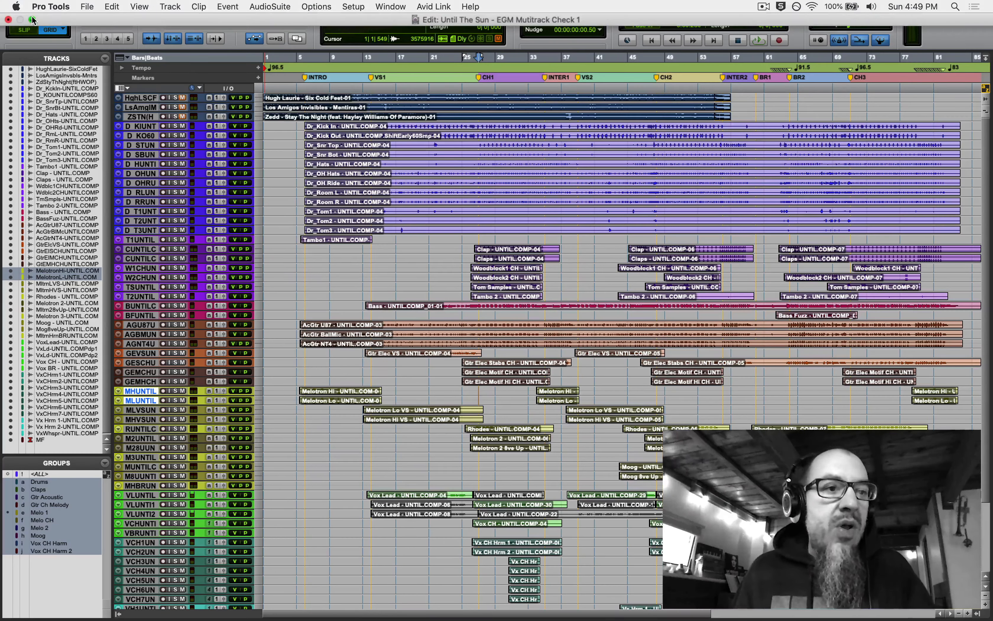
{"action": "left_click", "coordinate": [32, 20]}
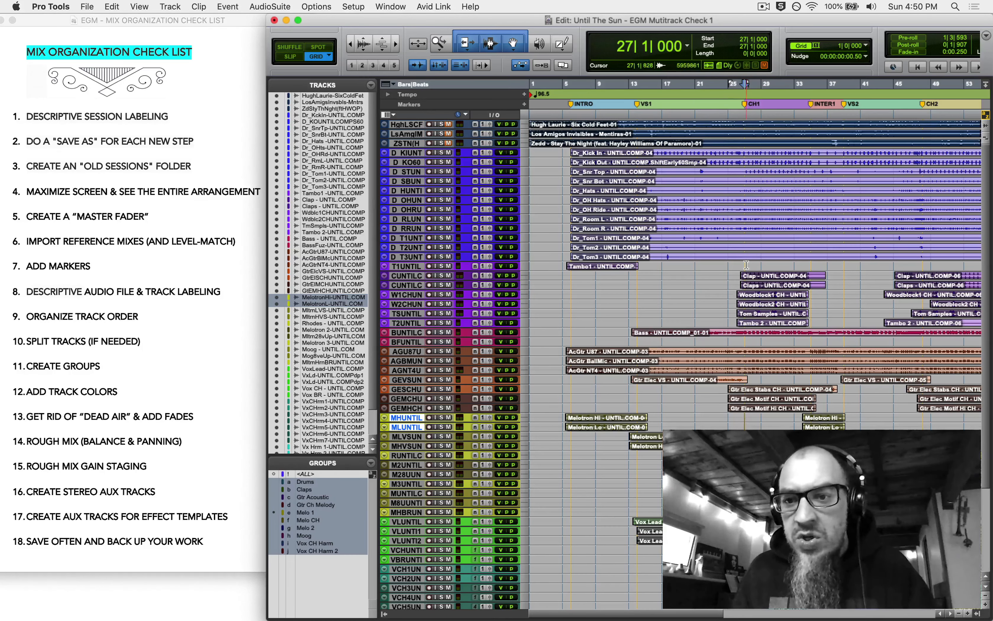
{"action": "left_click_drag", "start_coordinate": [745, 265], "coordinate": [807, 261]}
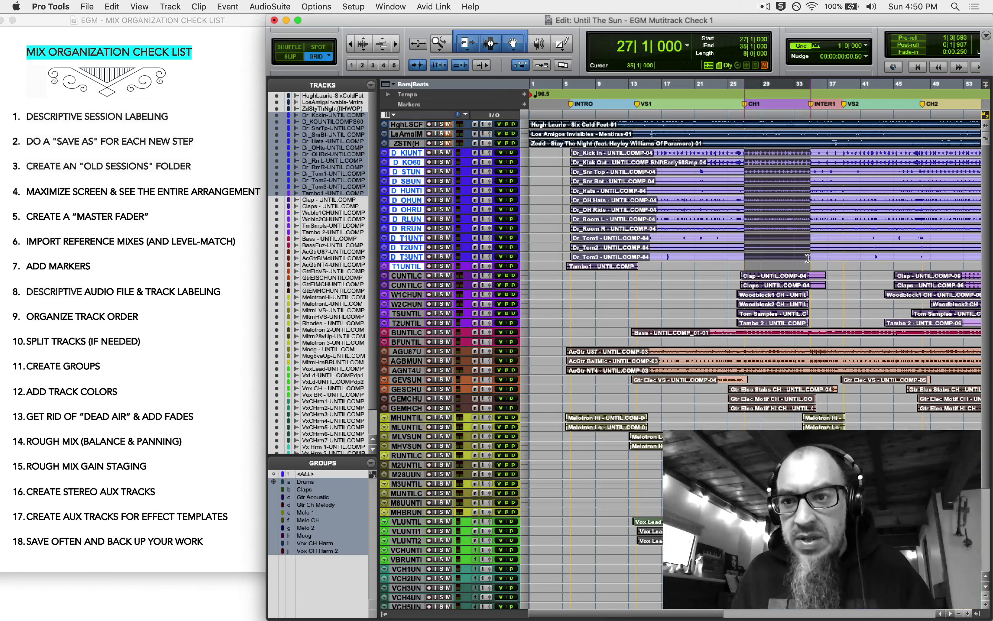
{"action": "key", "text": "super+equal"}
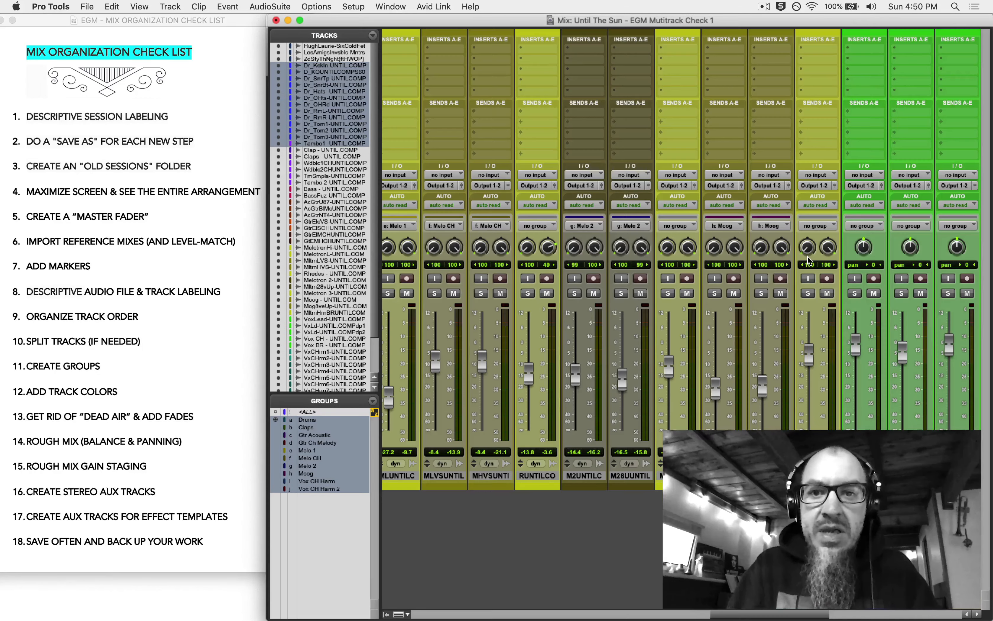
{"action": "left_click", "coordinate": [300, 20]}
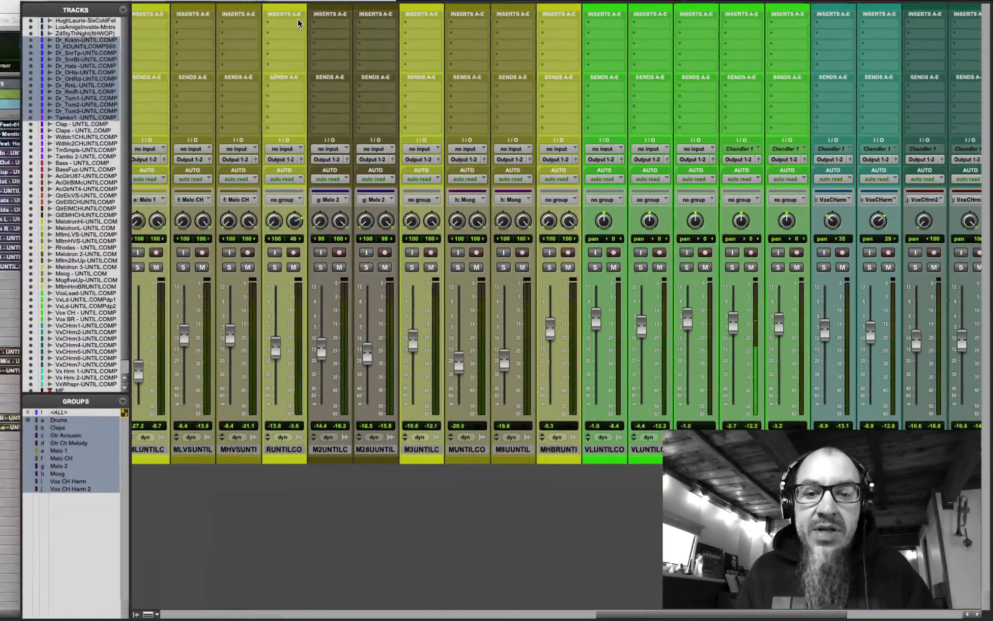
{"action": "left_click_drag", "start_coordinate": [666, 616], "coordinate": [785, 616]}
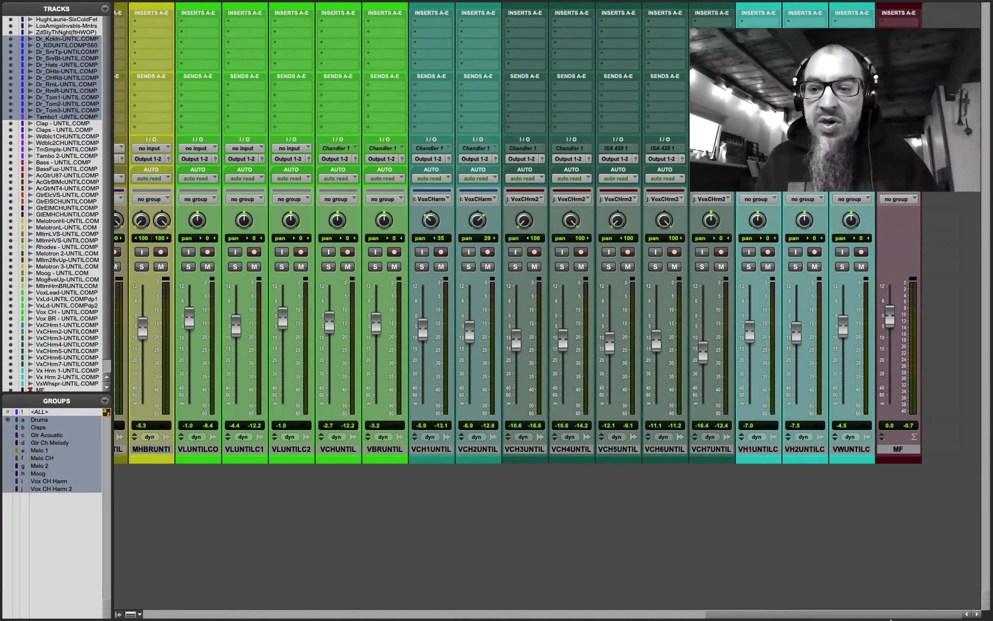
{"action": "left_click", "coordinate": [904, 449]}
{"action": "key", "text": "space"}
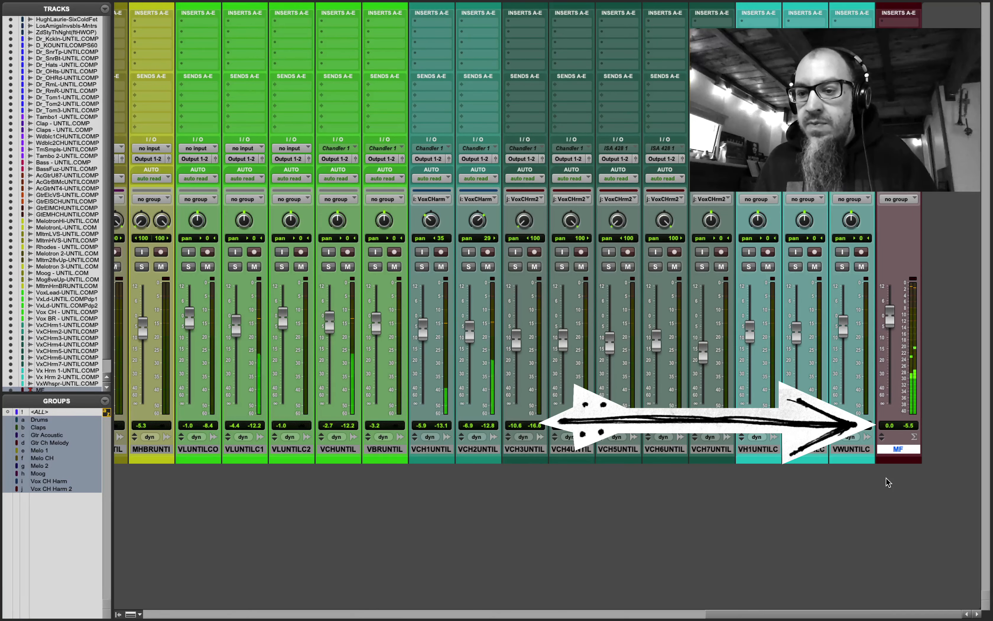
{"action": "key", "text": "space"}
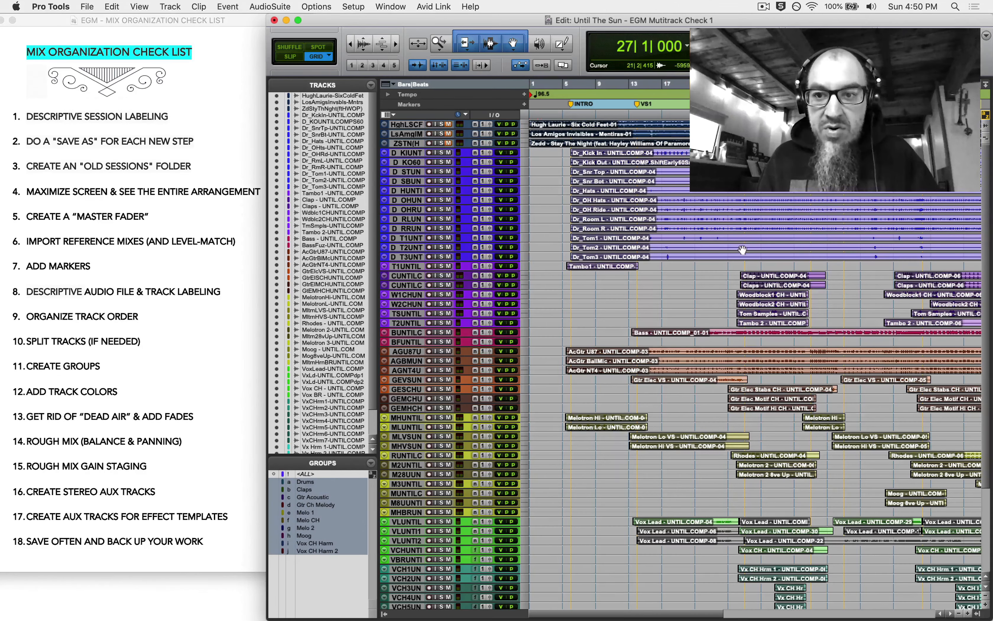
- In the mixer, select every track from the kick drum through the last vocal
{"action": "left_click_drag", "start_coordinate": [744, 263], "coordinate": [807, 265]}
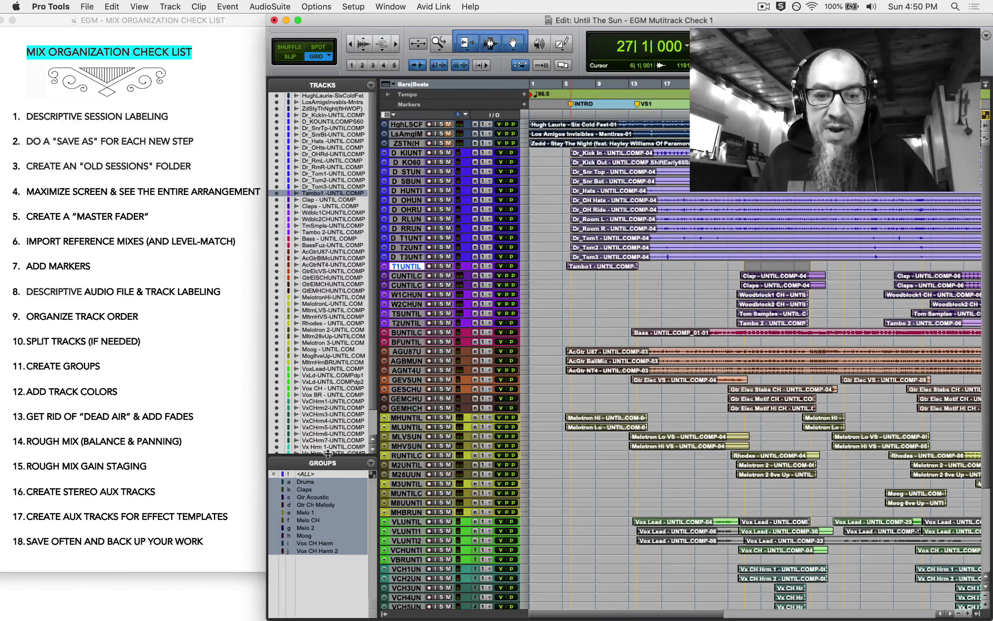
{"action": "key", "text": "super+equal"}
{"action": "scroll", "coordinate": [532, 599], "scroll_direction": "left", "scroll_amount": 15}
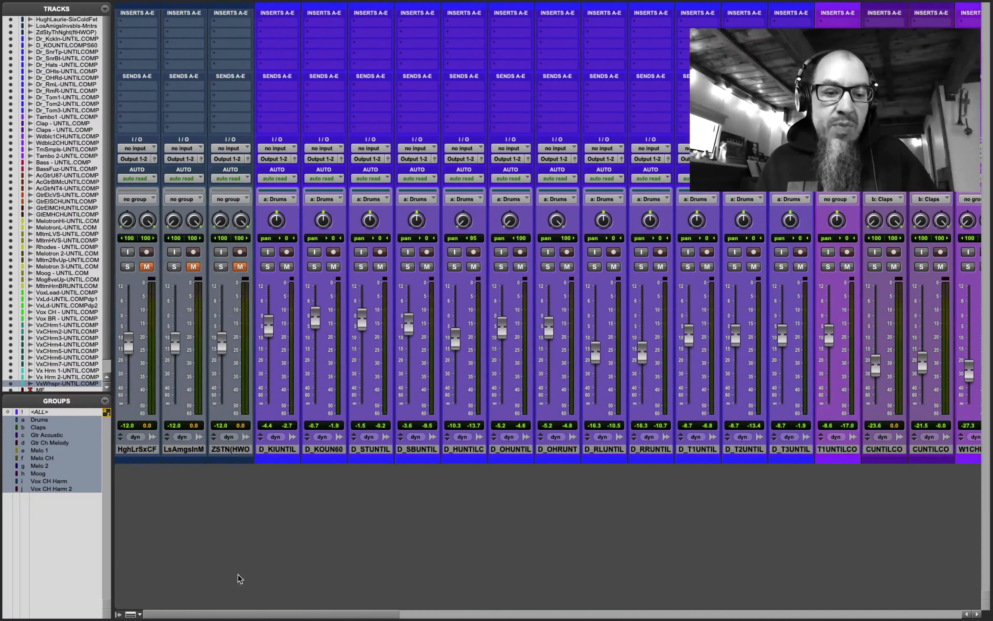
{"action": "left_click", "coordinate": [274, 451], "text": "shift"}
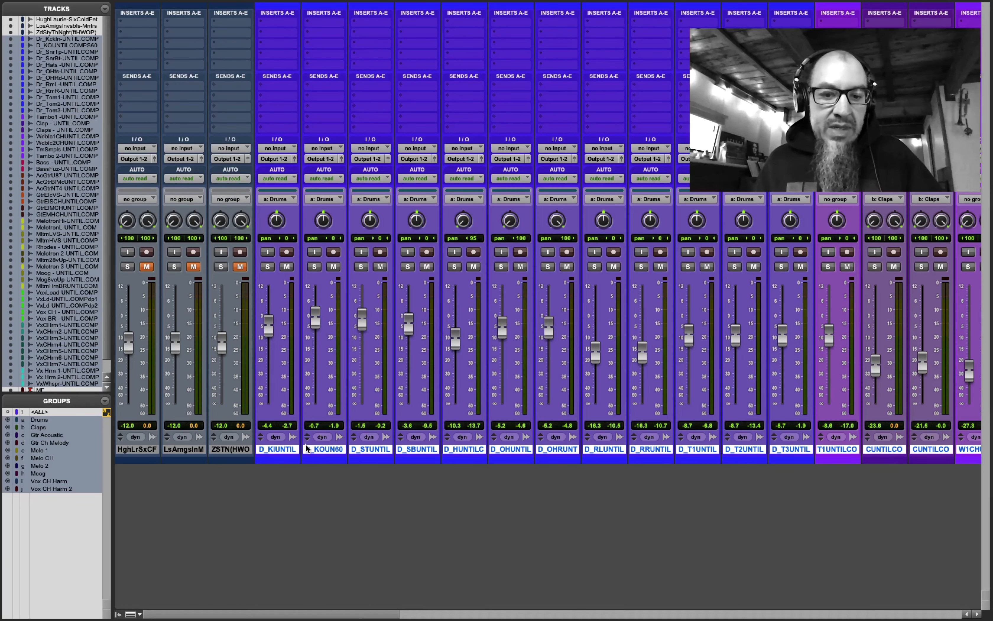
- Create a new group named 'Multitrack ALL' and review the channels up to the MF master
{"action": "left_click", "coordinate": [105, 404]}
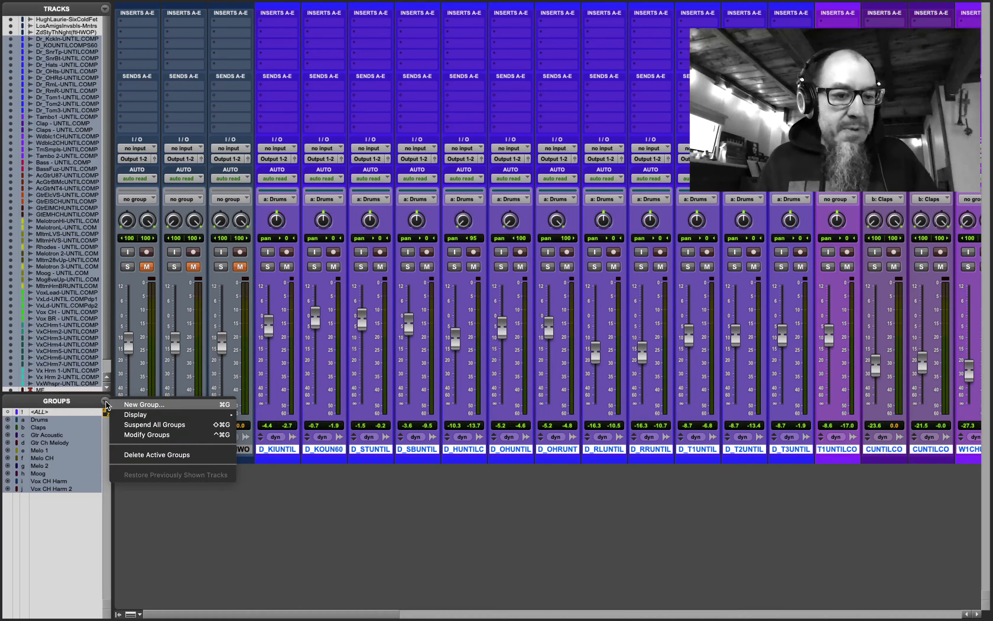
{"action": "left_click", "coordinate": [116, 406]}
{"action": "type", "text": "Multitrack"}
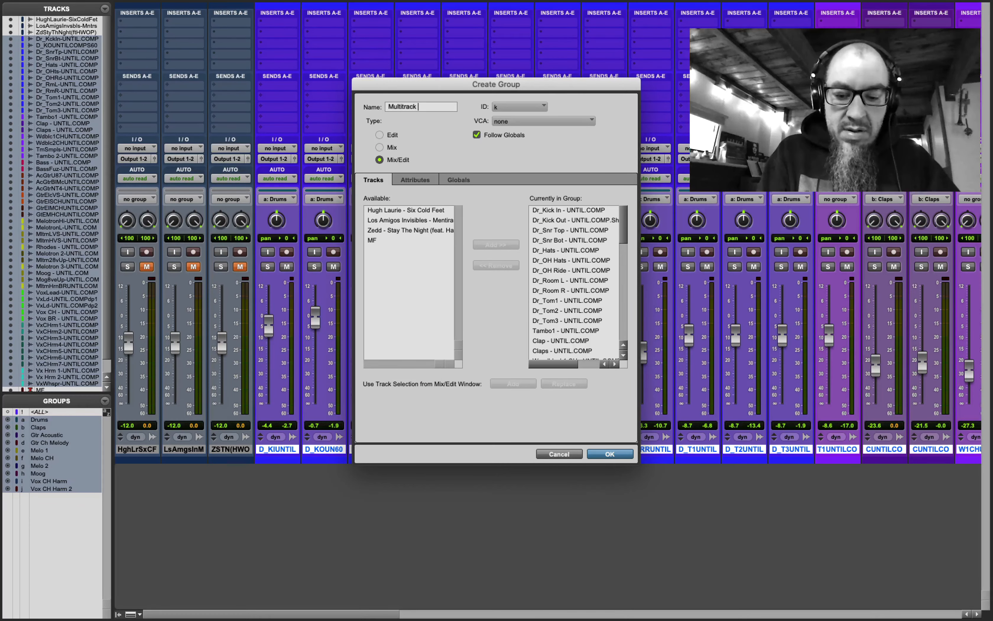
{"action": "type", "text": "LL"}
{"action": "key", "text": "Return"}
{"action": "type", "text": "ultitrack A"}
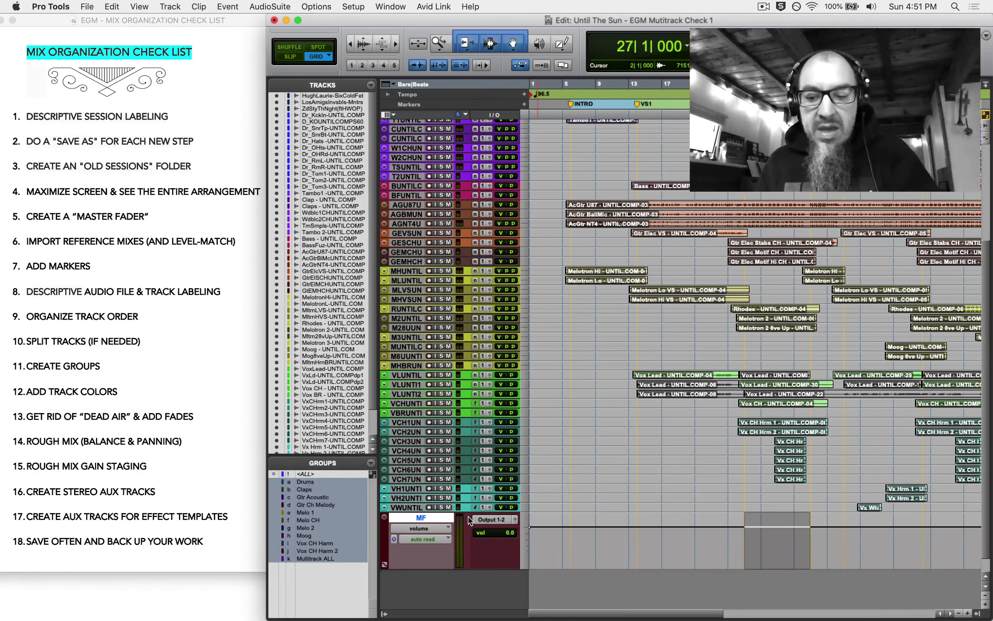
{"action": "key", "text": "super+equal"}
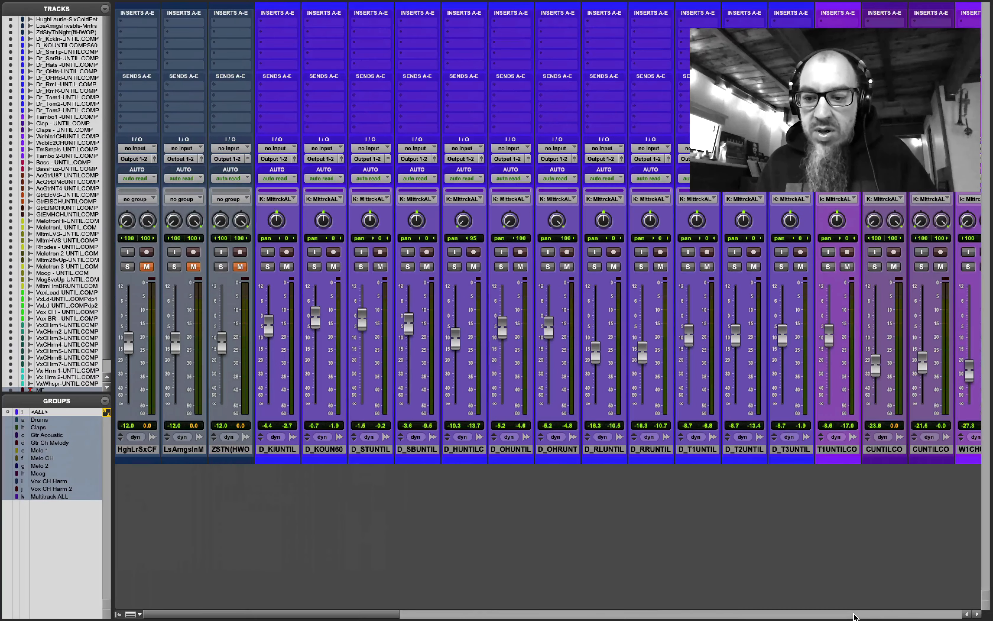
{"action": "left_click", "coordinate": [854, 615]}
{"action": "left_click", "coordinate": [854, 615]}
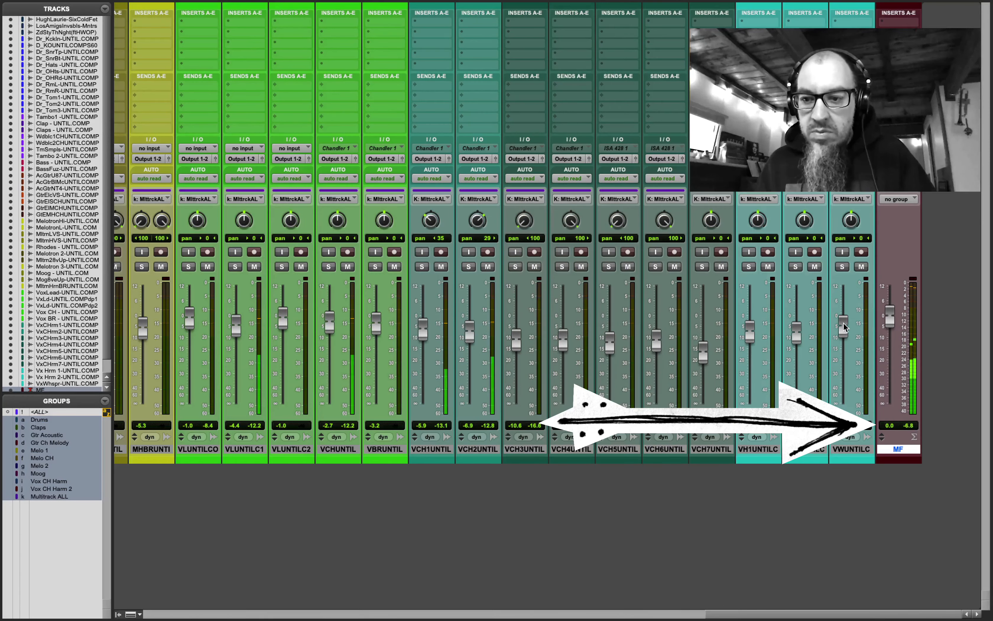
- Drag the VWUNTILC fader down about 4.6 dB so every Multitrack ALL fader follows
{"action": "left_click_drag", "start_coordinate": [844, 322], "coordinate": [841, 335]}
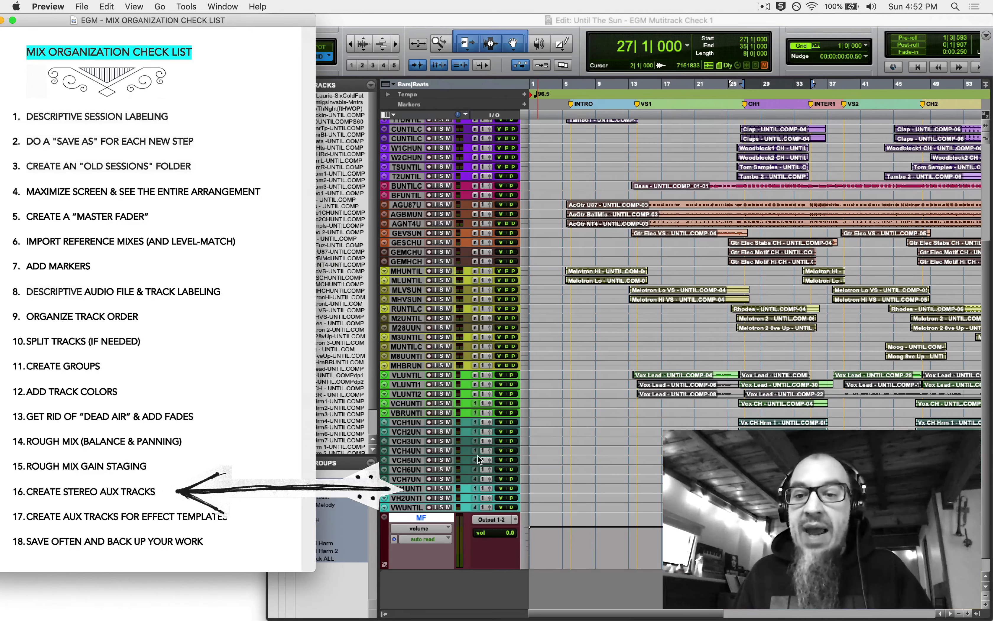
- Set the AcGtr U87, BallMic and NT4 tracks to medium height
{"action": "scroll", "coordinate": [484, 456], "scroll_direction": "up", "scroll_amount": 1}
{"action": "scroll", "coordinate": [483, 454], "scroll_direction": "up", "scroll_amount": 15}
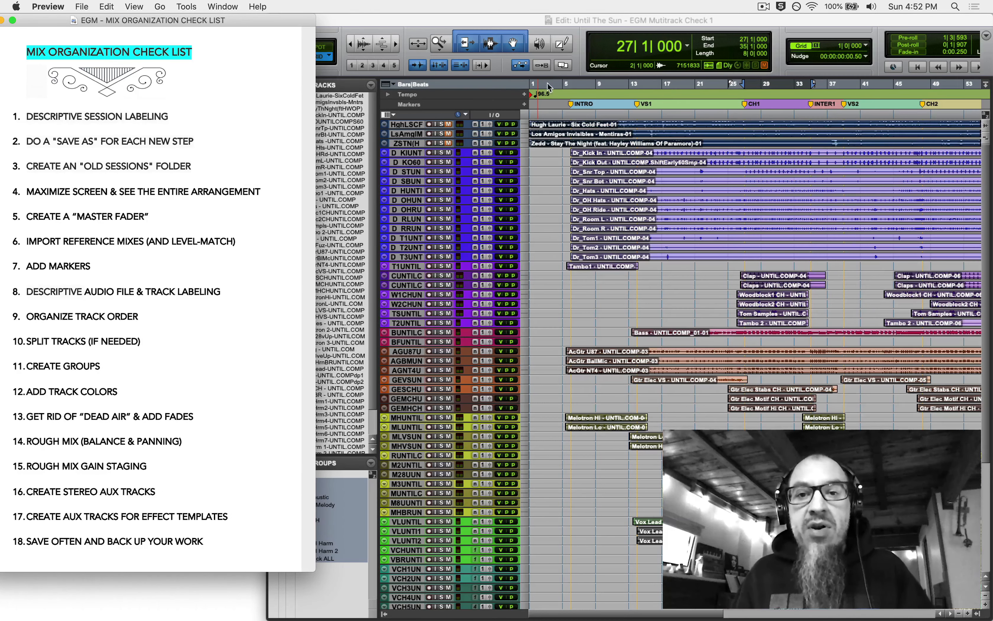
{"action": "left_click", "coordinate": [526, 24]}
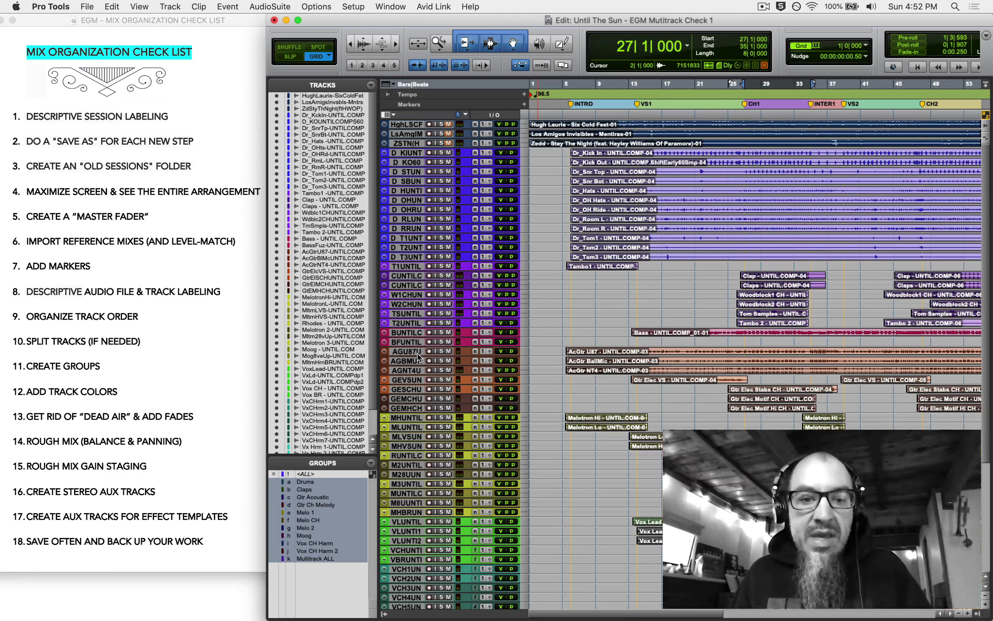
{"action": "left_click", "coordinate": [407, 352]}
{"action": "left_click", "coordinate": [407, 370], "text": "shift"}
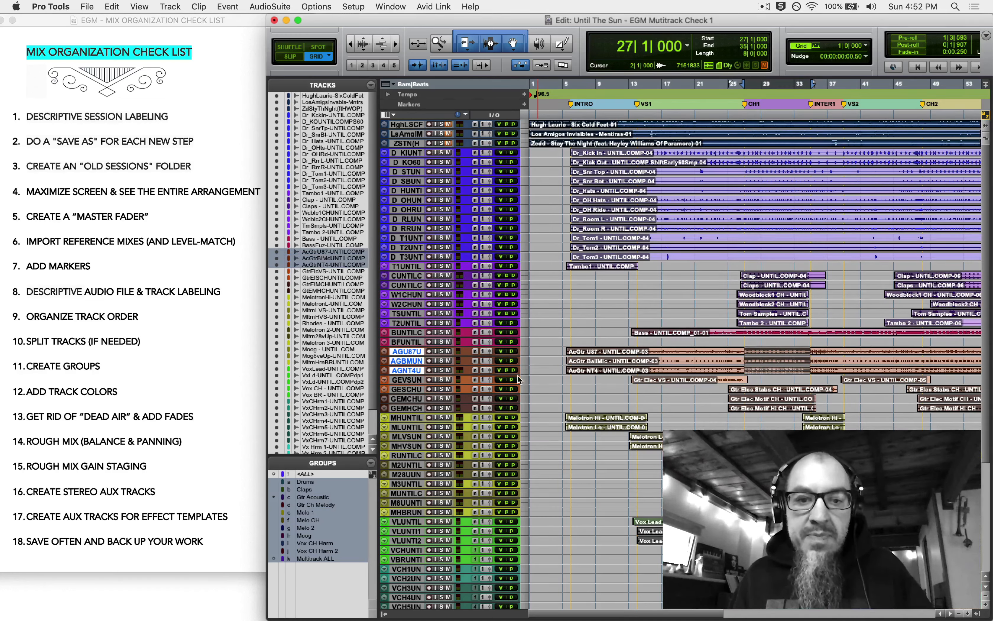
{"action": "left_click", "coordinate": [525, 359]}
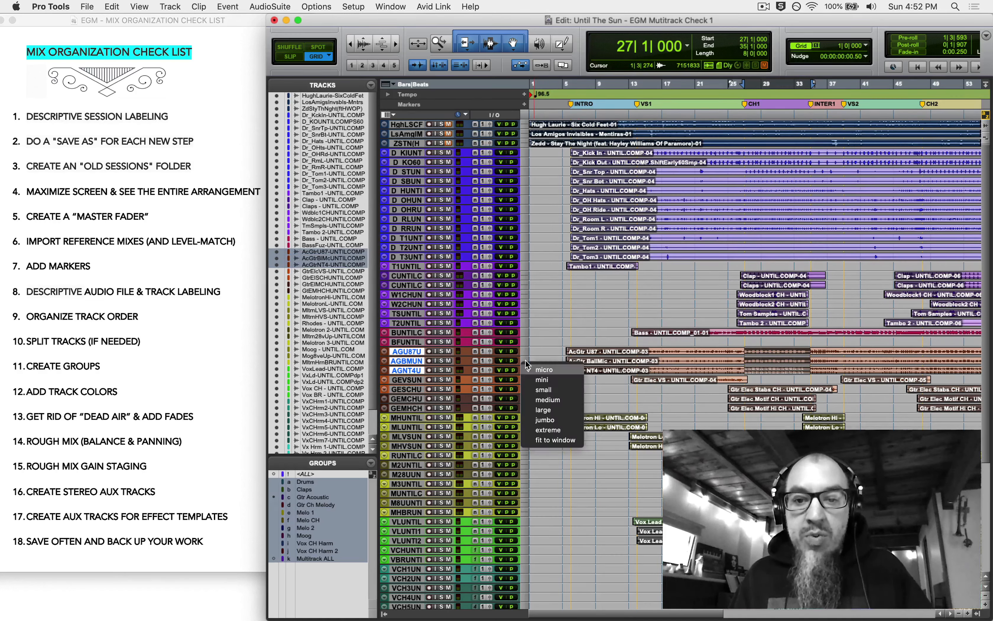
{"action": "left_click", "coordinate": [536, 398]}
- Place the playback start at bar 6 and select only the AGNT4UNTILCO track
{"action": "scroll", "coordinate": [659, 398], "scroll_direction": "down", "scroll_amount": 5}
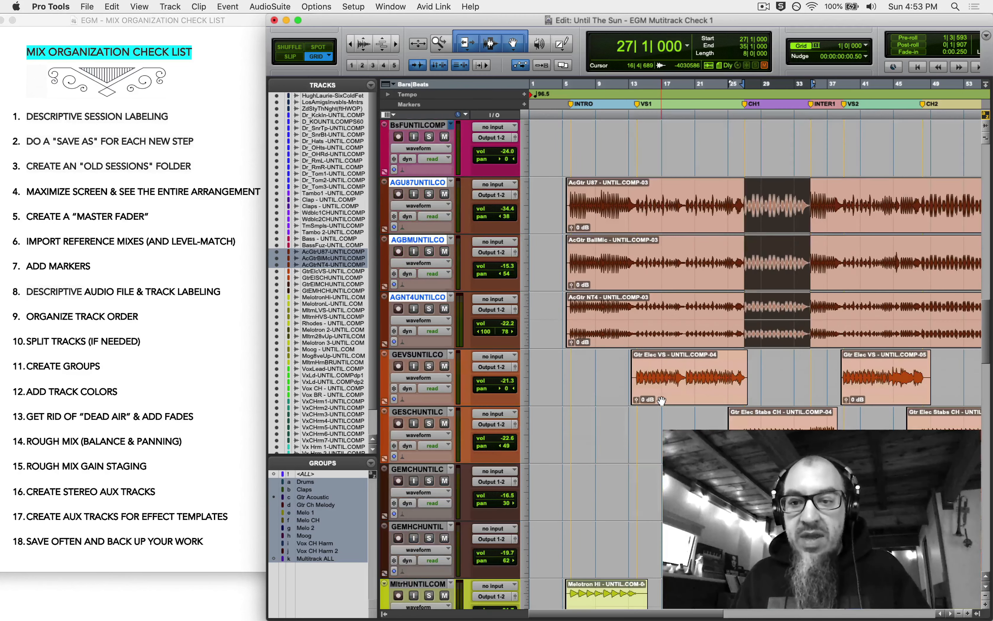
{"action": "left_click", "coordinate": [557, 357]}
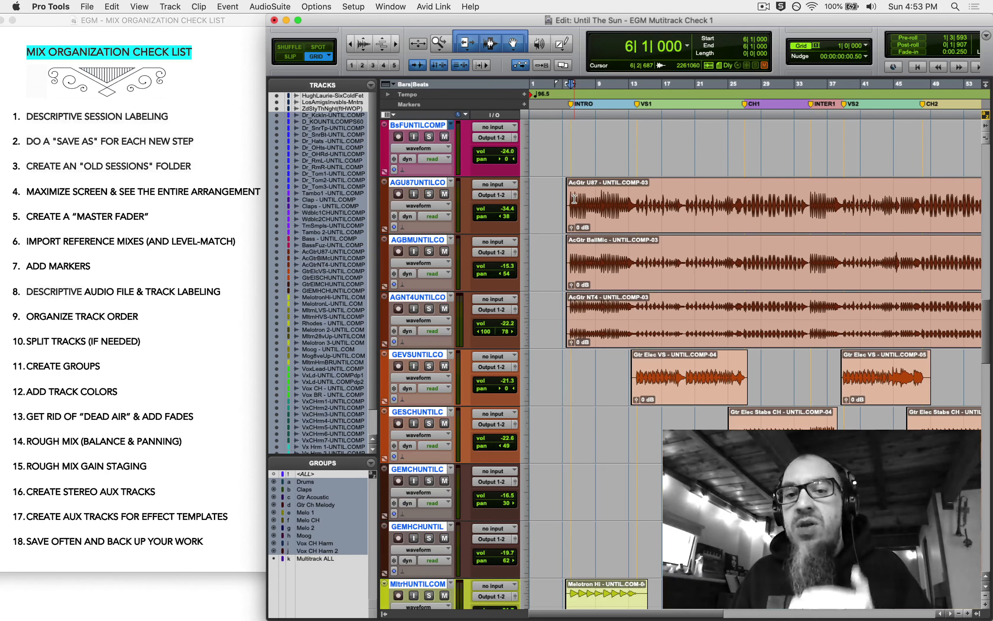
{"action": "left_click", "coordinate": [411, 240], "text": "alt"}
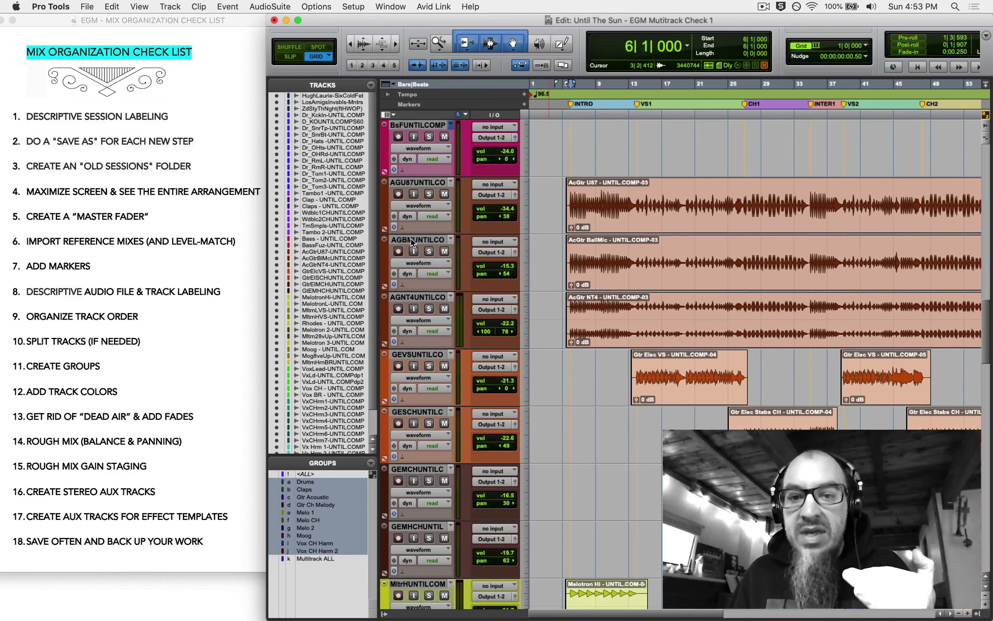
{"action": "left_click", "coordinate": [422, 298]}
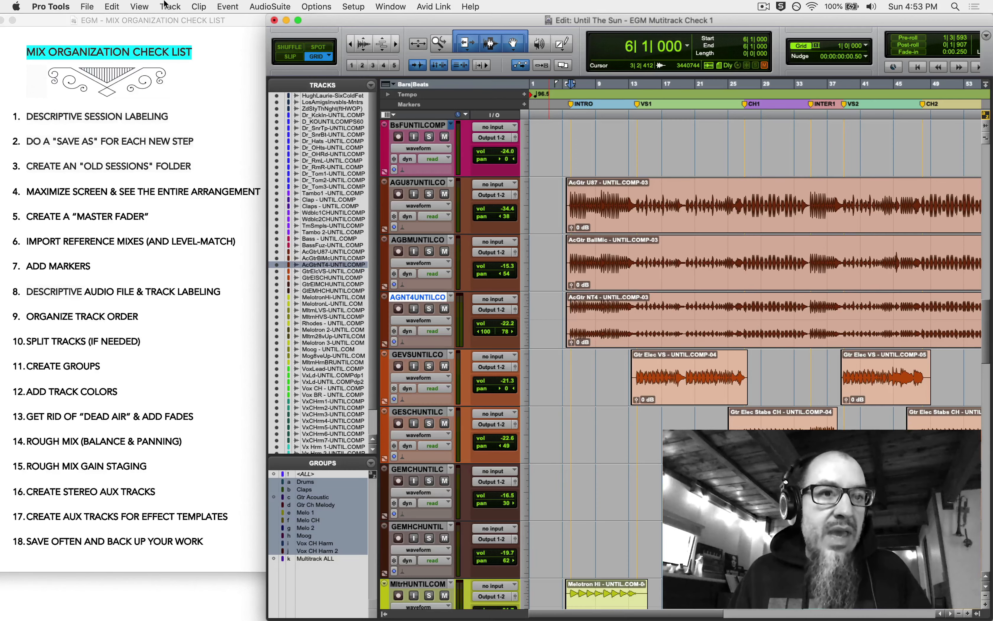
{"action": "left_click", "coordinate": [168, 7]}
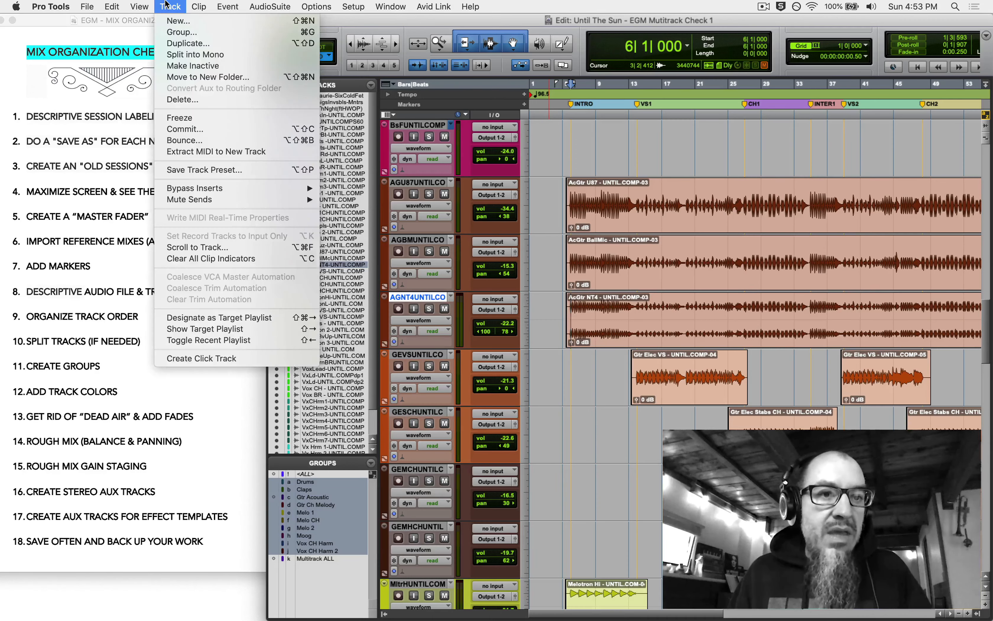
- Create a new stereo Aux Input track
{"action": "left_click", "coordinate": [172, 20]}
{"action": "left_click", "coordinate": [382, 226]}
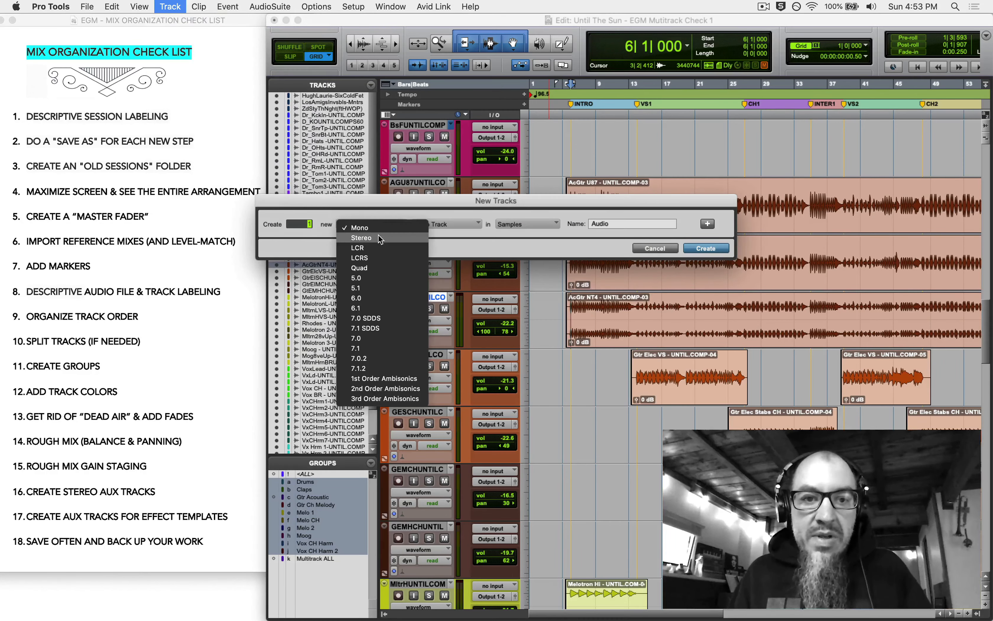
{"action": "left_click", "coordinate": [361, 238]}
{"action": "left_click", "coordinate": [456, 224]}
{"action": "left_click", "coordinate": [452, 235]}
{"action": "left_click", "coordinate": [706, 248]}
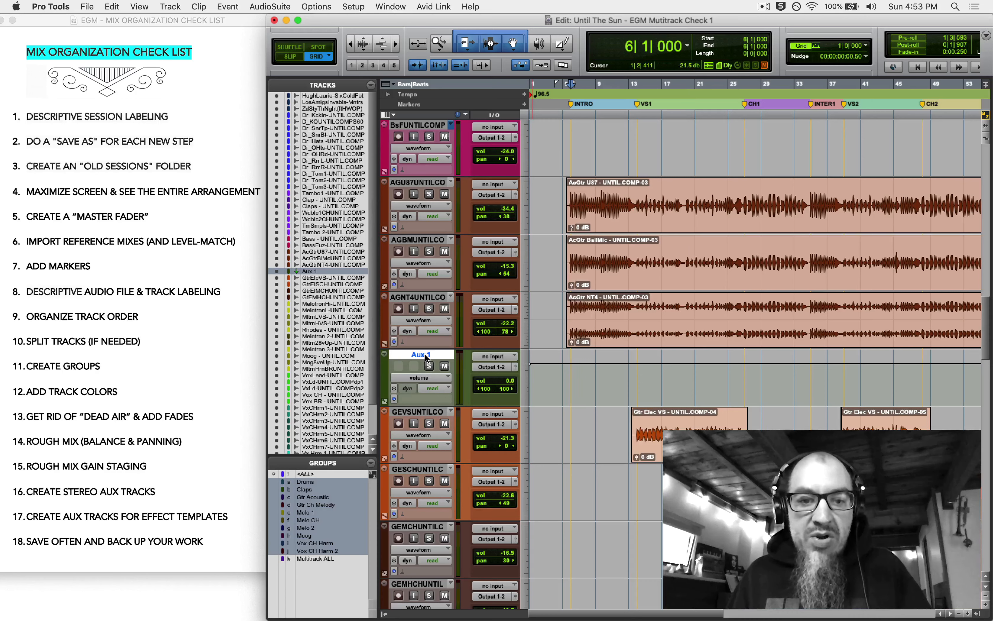
- Rename the new Aux 1 track to GTR AC
{"action": "double_click", "coordinate": [423, 354]}
{"action": "type", "text": "G"}
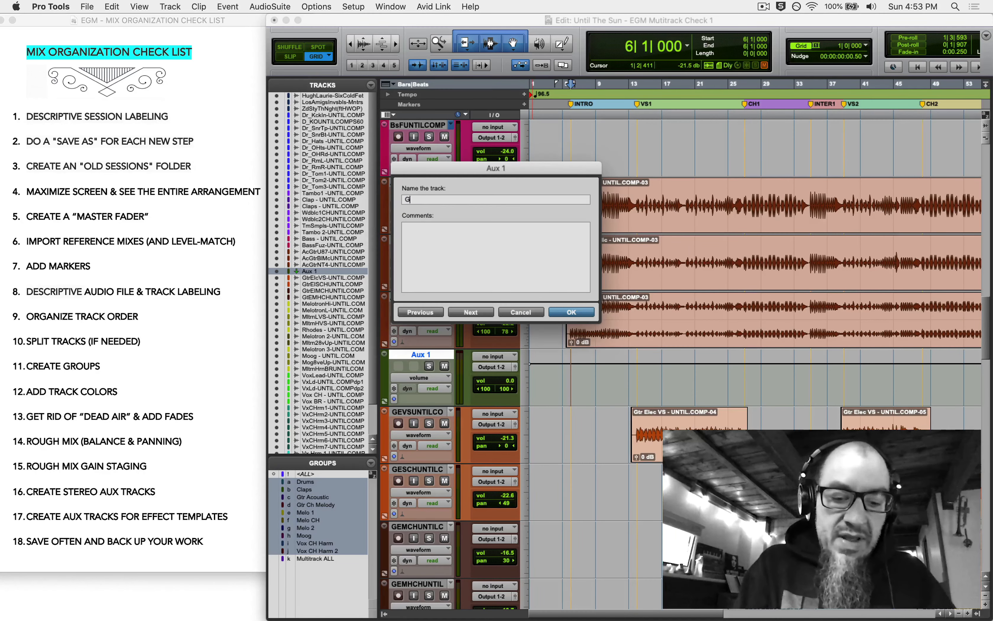
{"action": "type", "text": "TR AC"}
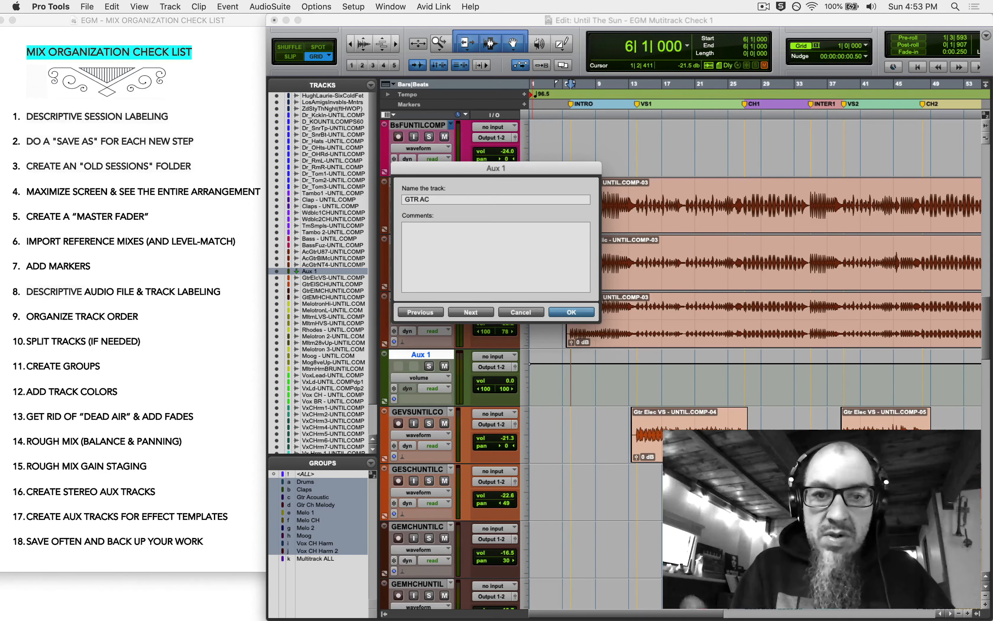
{"action": "key", "text": "Return"}
{"action": "left_click", "coordinate": [312, 497]}
- Route the acoustic guitars' outputs and GTR AC's input to Bus 1-2, then mute GTR AC and play
{"action": "left_click", "coordinate": [491, 194]}
{"action": "left_click", "coordinate": [492, 356]}
{"action": "left_click", "coordinate": [444, 366]}
{"action": "key", "text": "space"}
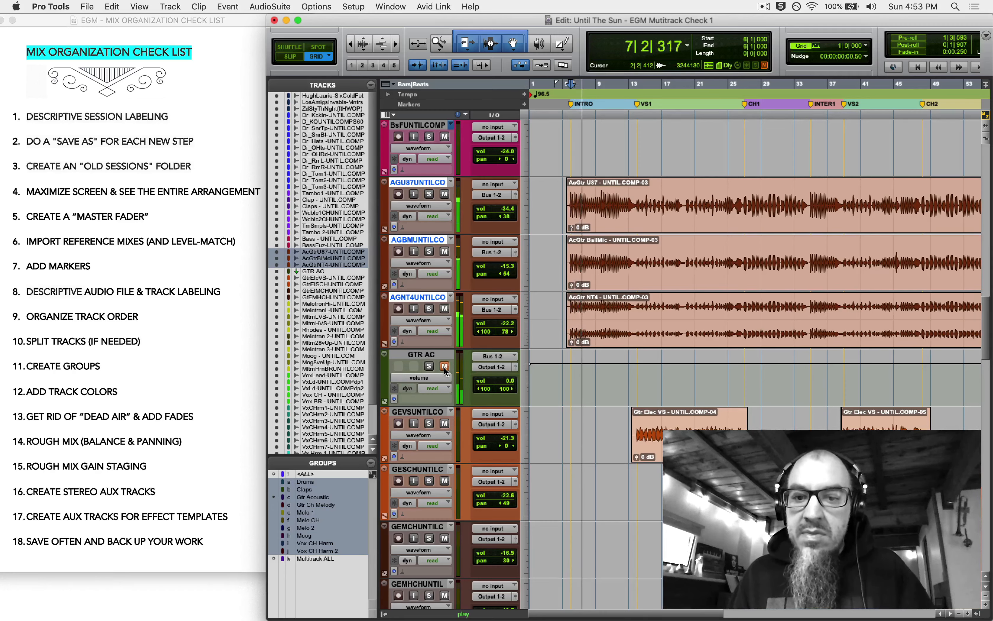
- Unmute GTR AC, stop playback, and rename Bus 1-2 to GTR AC in the I/O Setup
{"action": "left_click", "coordinate": [445, 366]}
{"action": "key", "text": "space"}
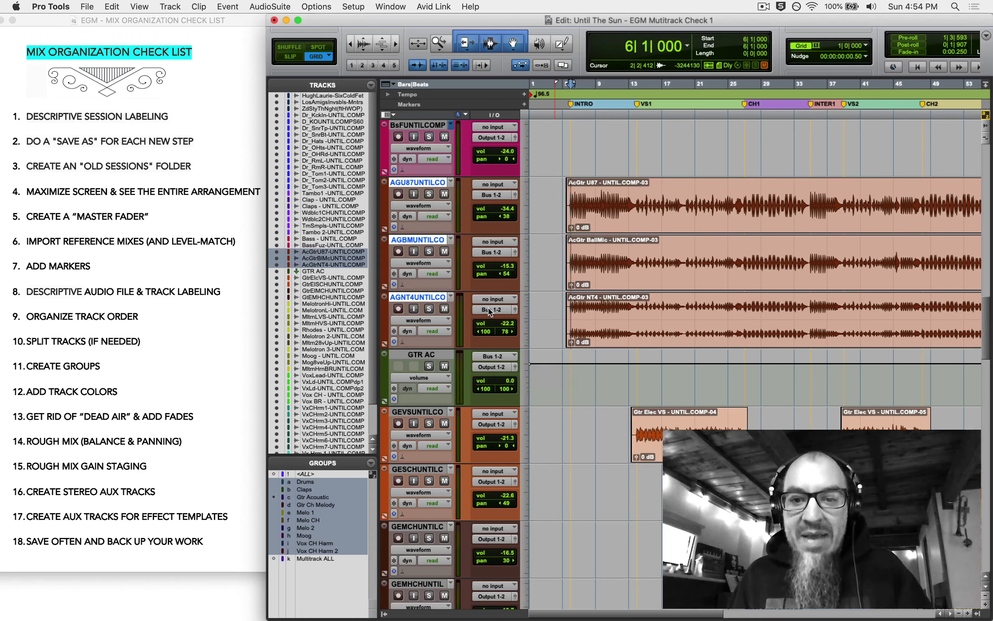
{"action": "left_click", "coordinate": [316, 6]}
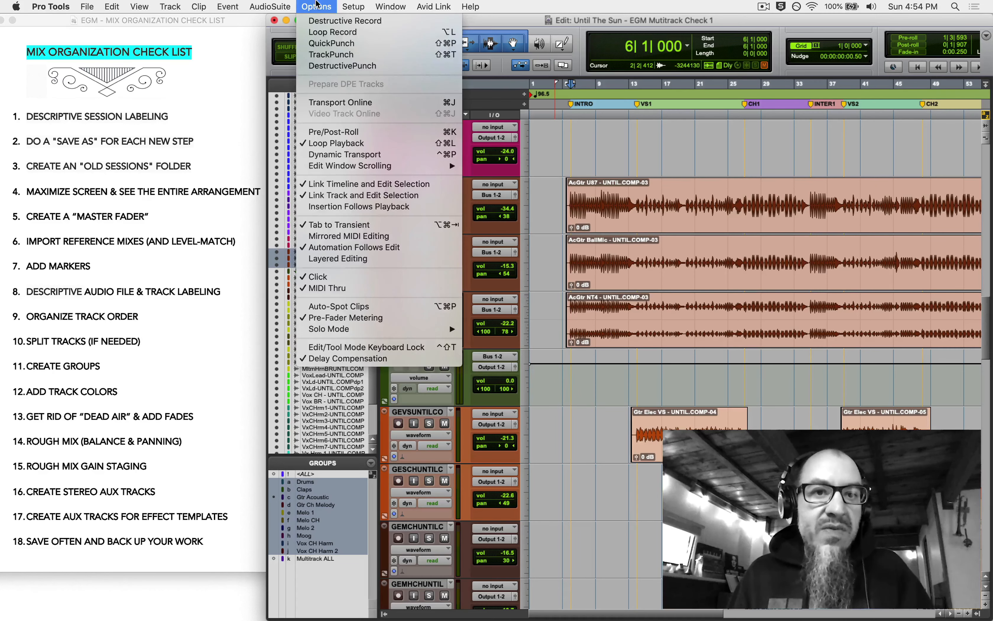
{"action": "mouse_move", "coordinate": [353, 6]}
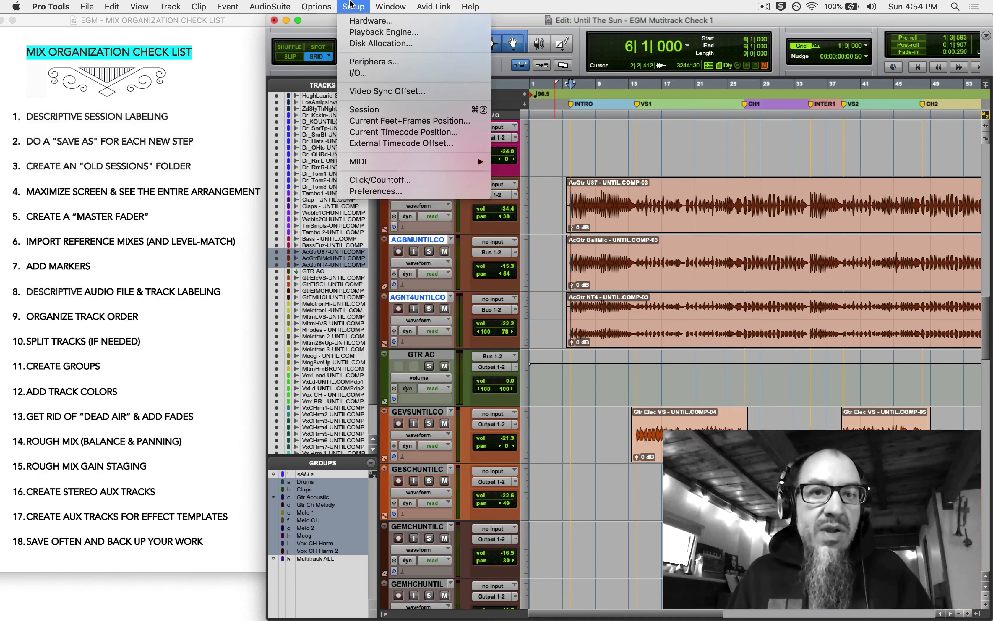
{"action": "left_click", "coordinate": [360, 73]}
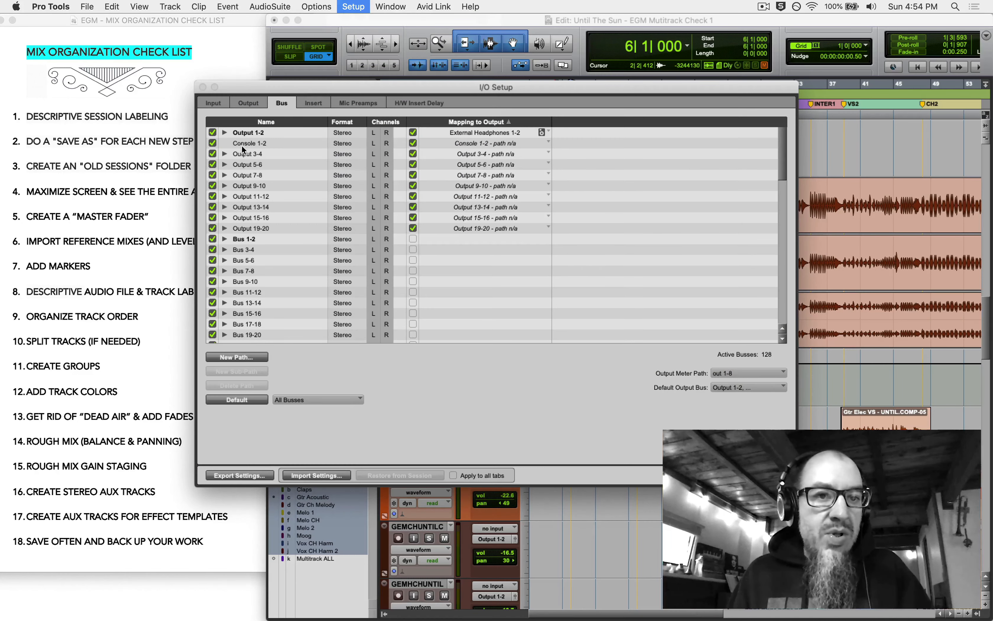
{"action": "double_click", "coordinate": [251, 240]}
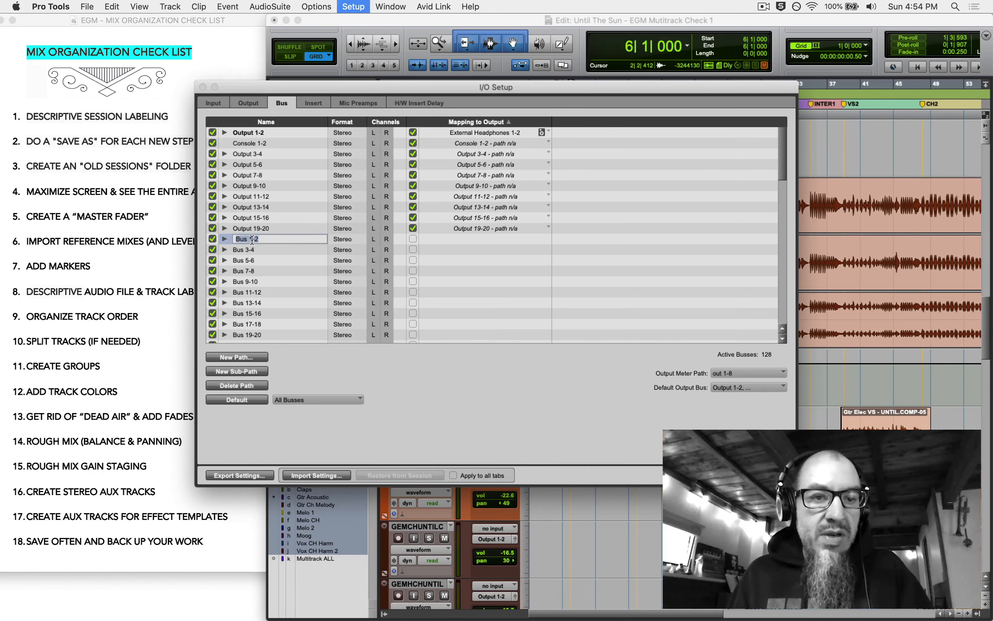
{"action": "type", "text": "G"}
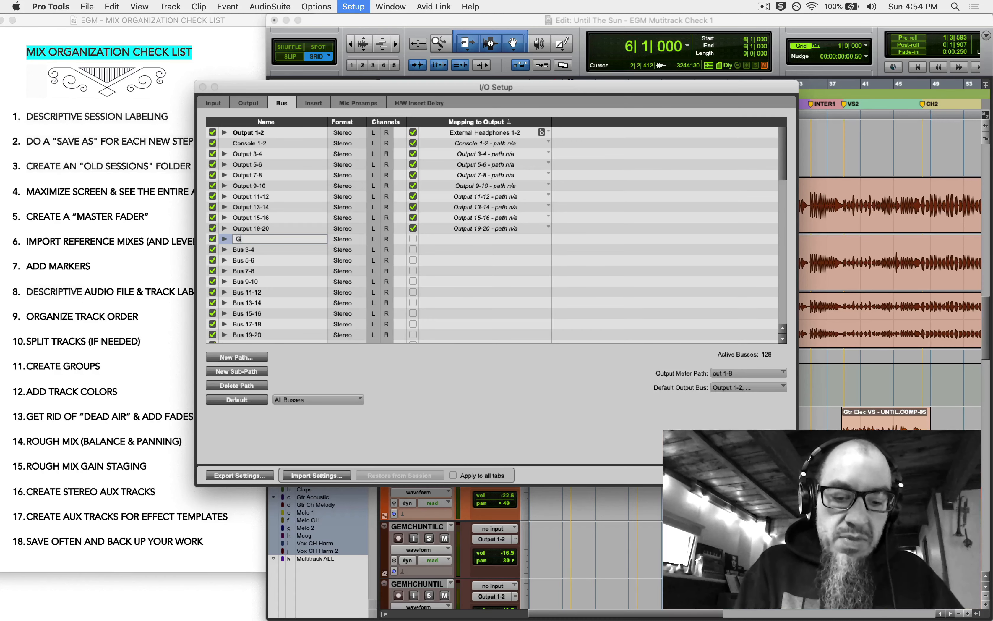
{"action": "type", "text": "TR AC"}
{"action": "key", "text": "Return"}
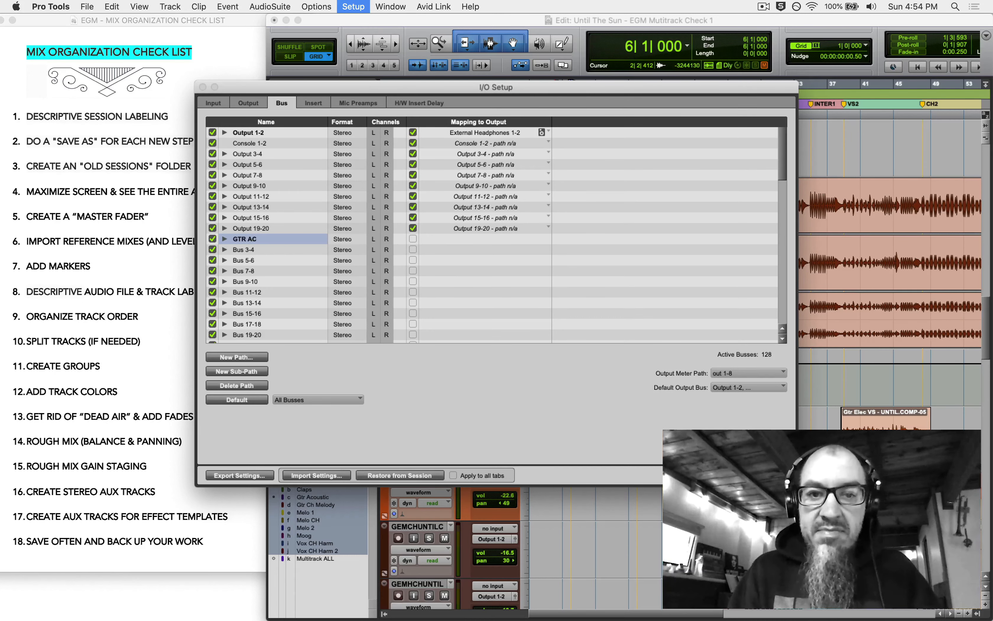
{"action": "key", "text": "Return"}
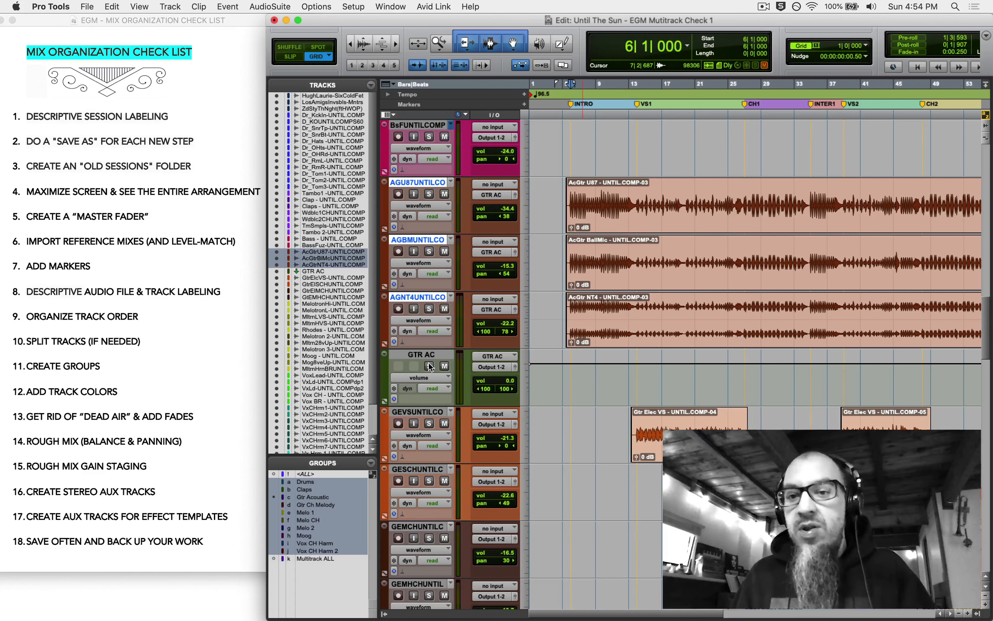
- Play the session with the three acoustic guitars soloed through GTR AC, then unsolo them
{"action": "key", "text": "space"}
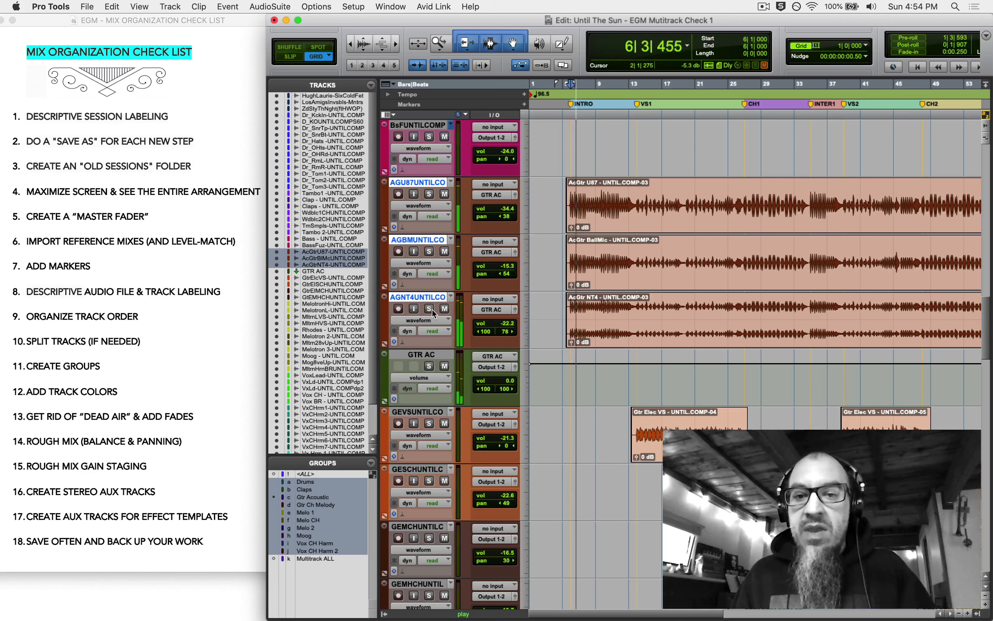
{"action": "key", "text": "space"}
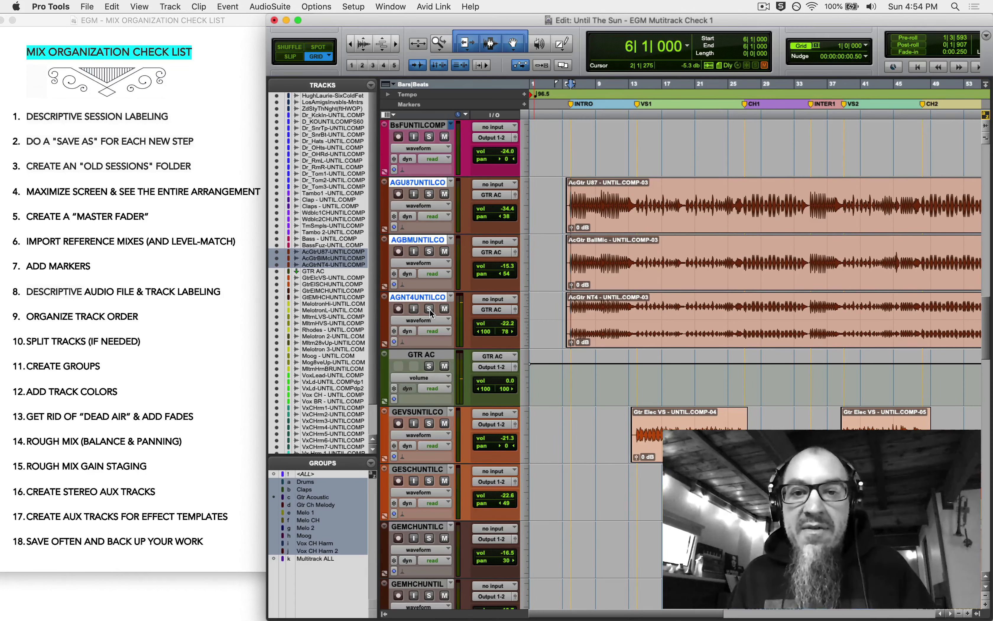
{"action": "left_click", "coordinate": [430, 311]}
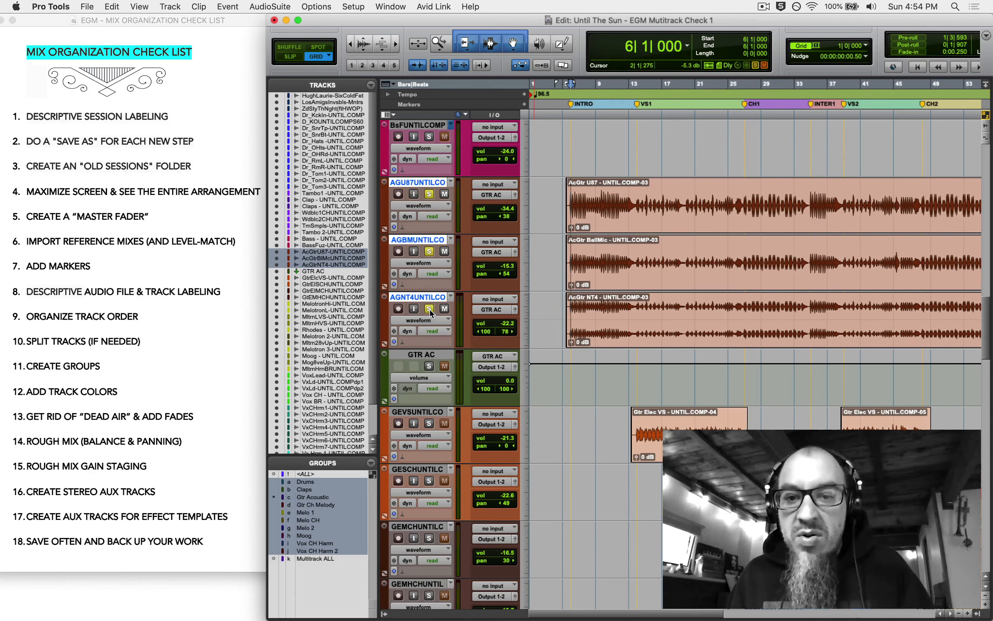
{"action": "left_click", "coordinate": [431, 355]}
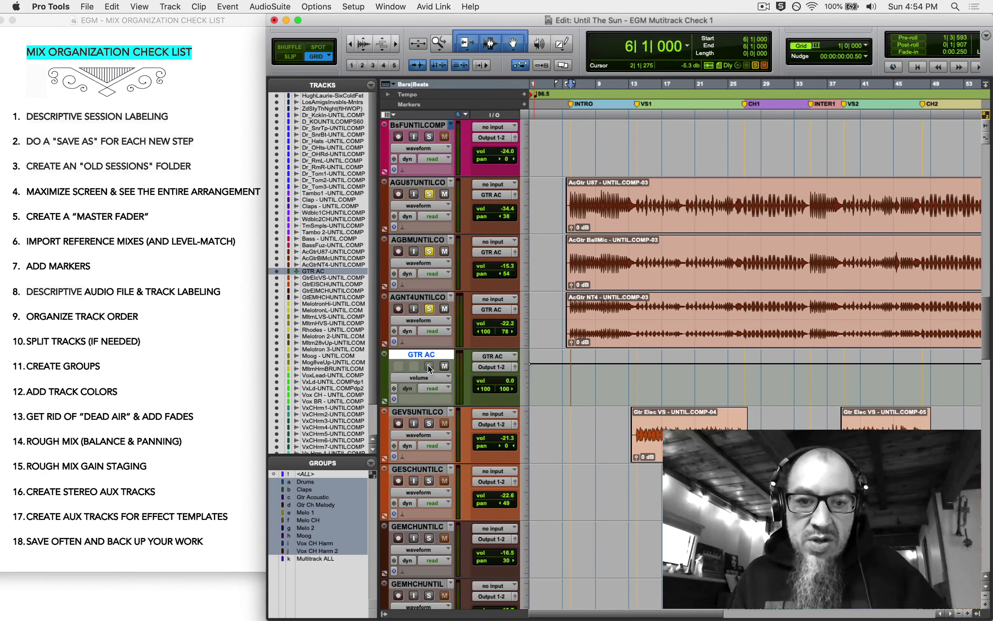
{"action": "key", "text": "space"}
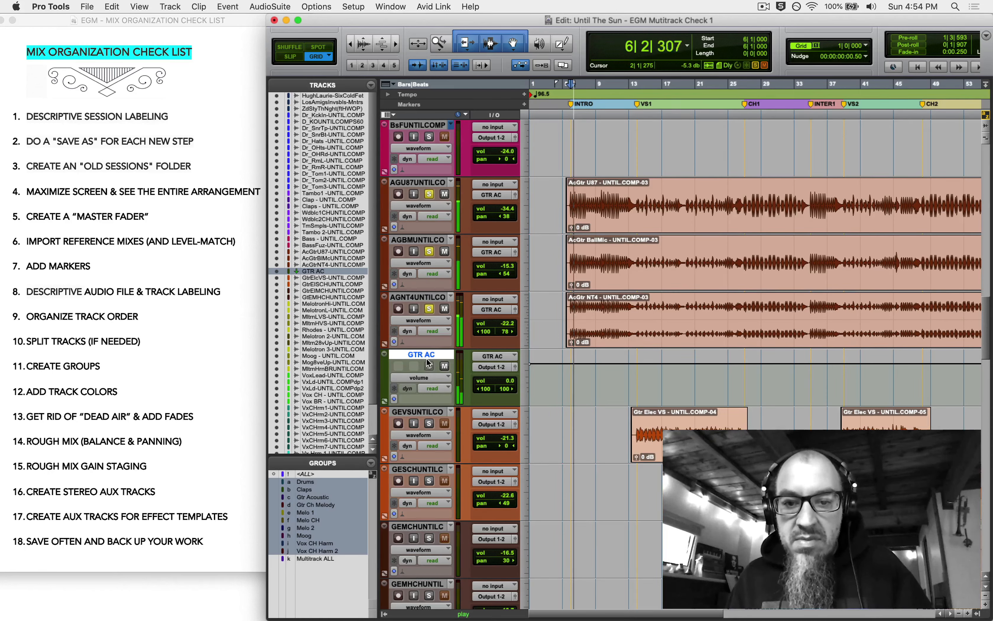
{"action": "left_click", "coordinate": [431, 309]}
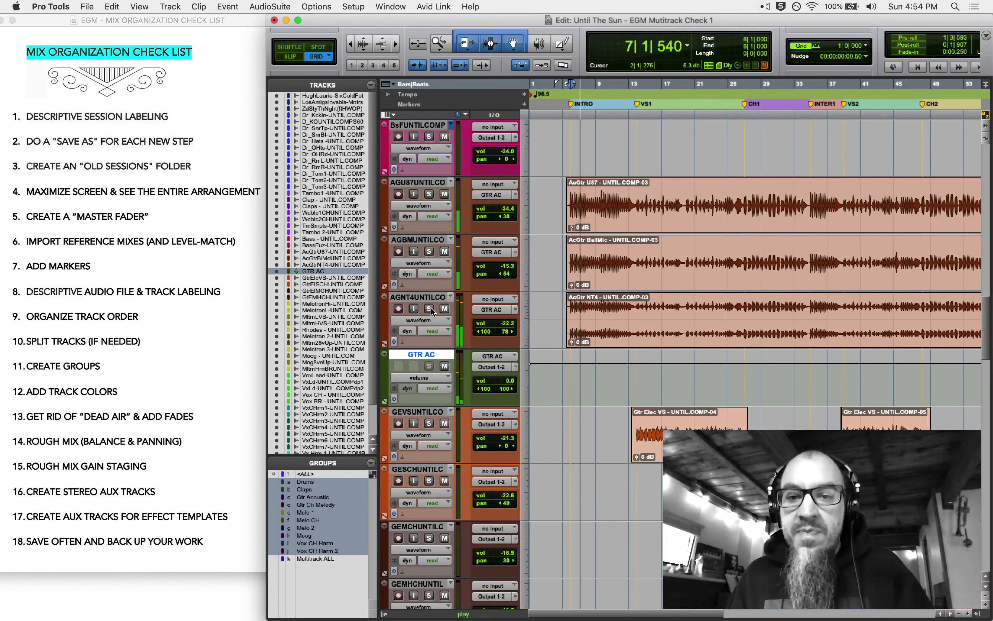
- Stop playback and set every track to mini height
{"action": "key", "text": "space"}
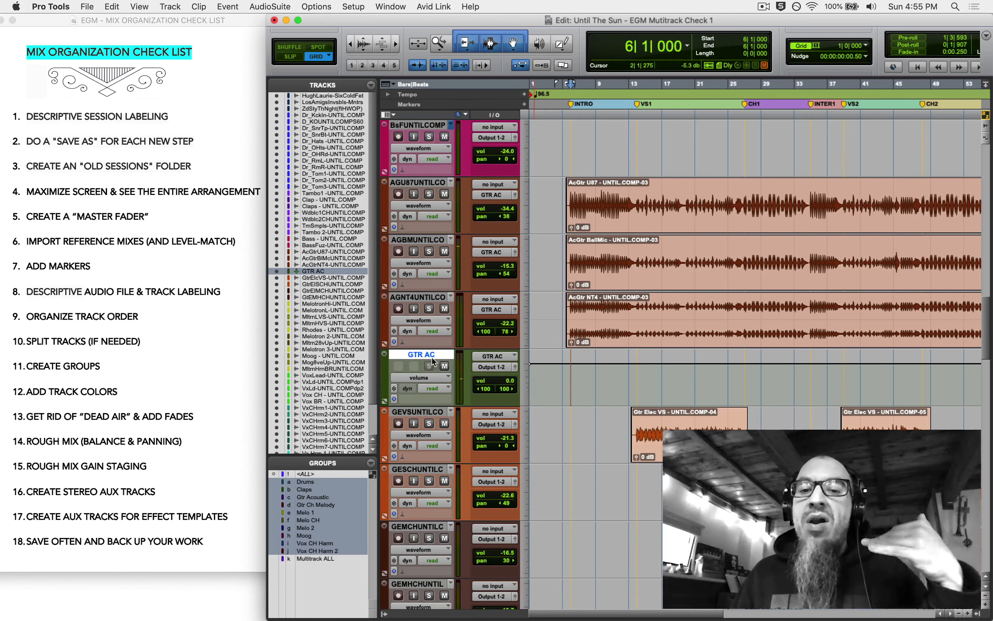
{"action": "left_click", "coordinate": [527, 335], "text": "alt"}
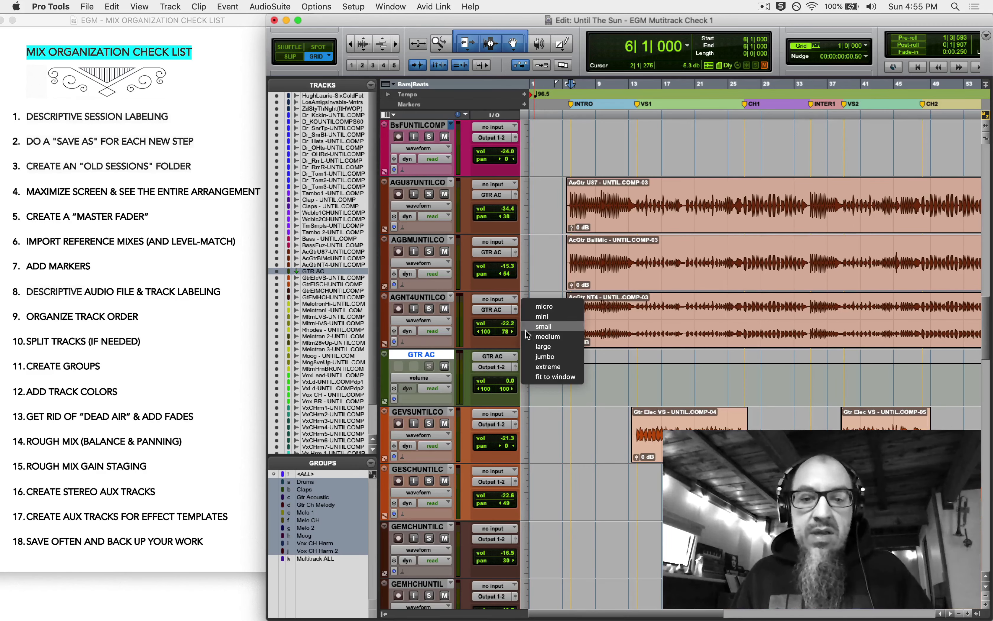
{"action": "left_click", "coordinate": [532, 376]}
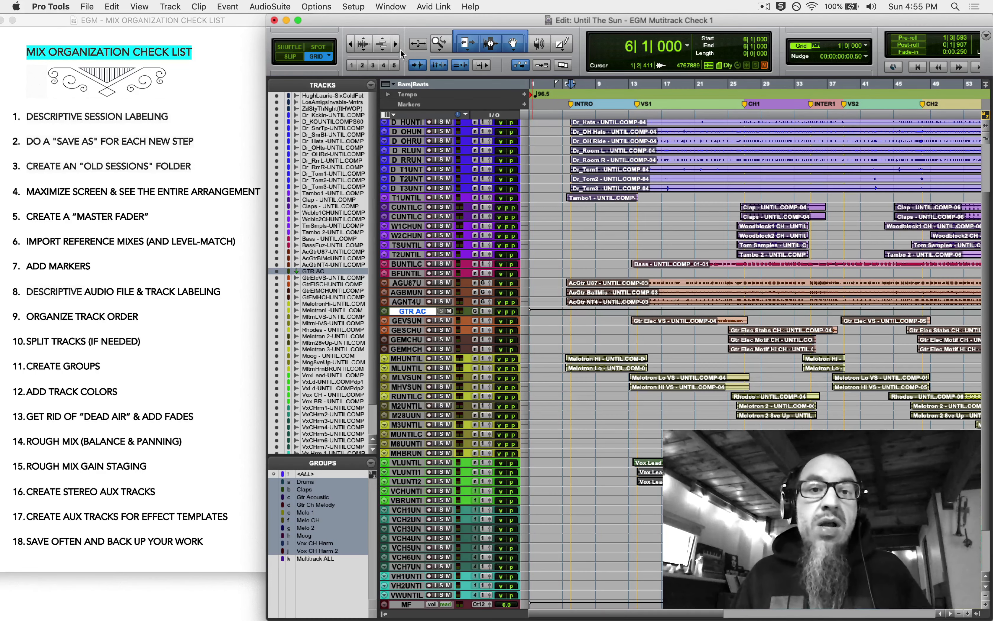
- Zoom out to fit the whole arrangement through bar 81 and deselect GTR AC
{"action": "double_click", "coordinate": [438, 43]}
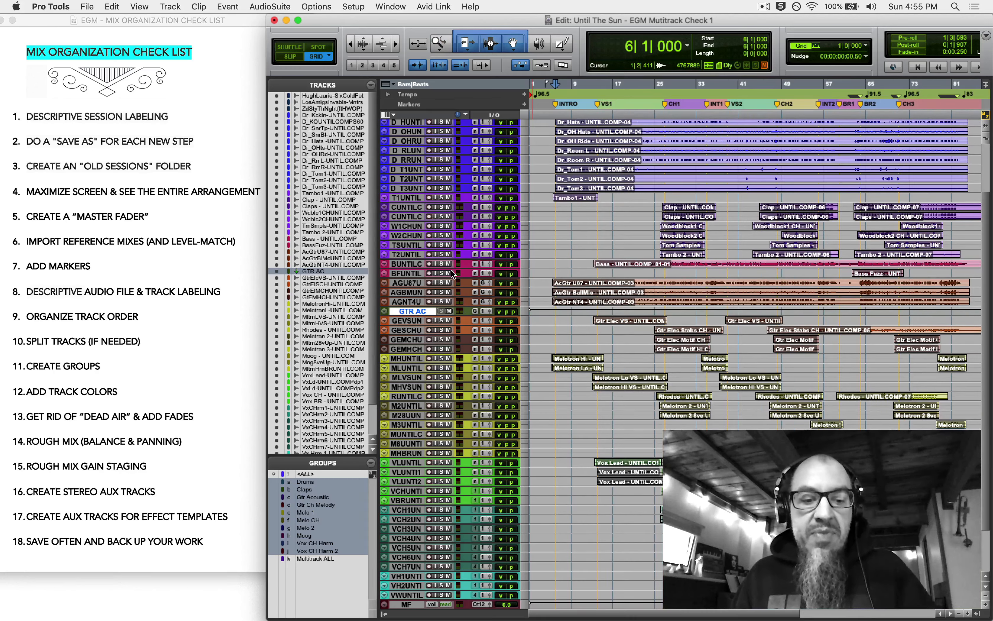
{"action": "left_click", "coordinate": [410, 309]}
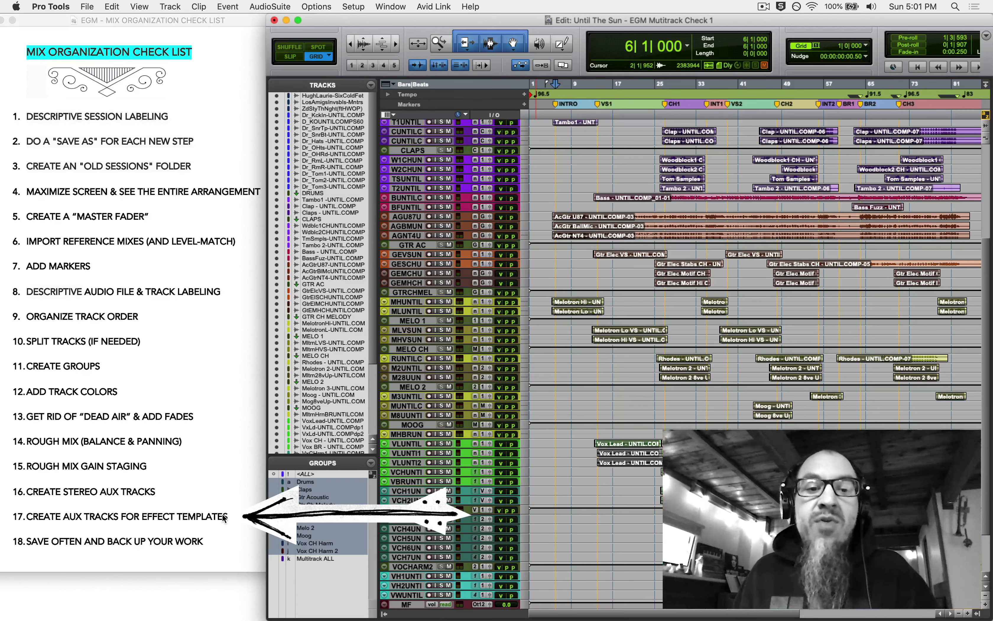
- Scroll down the track list to the vocal harmony aux tracks at the bottom
{"action": "scroll", "coordinate": [571, 501], "scroll_direction": "down", "scroll_amount": 3}
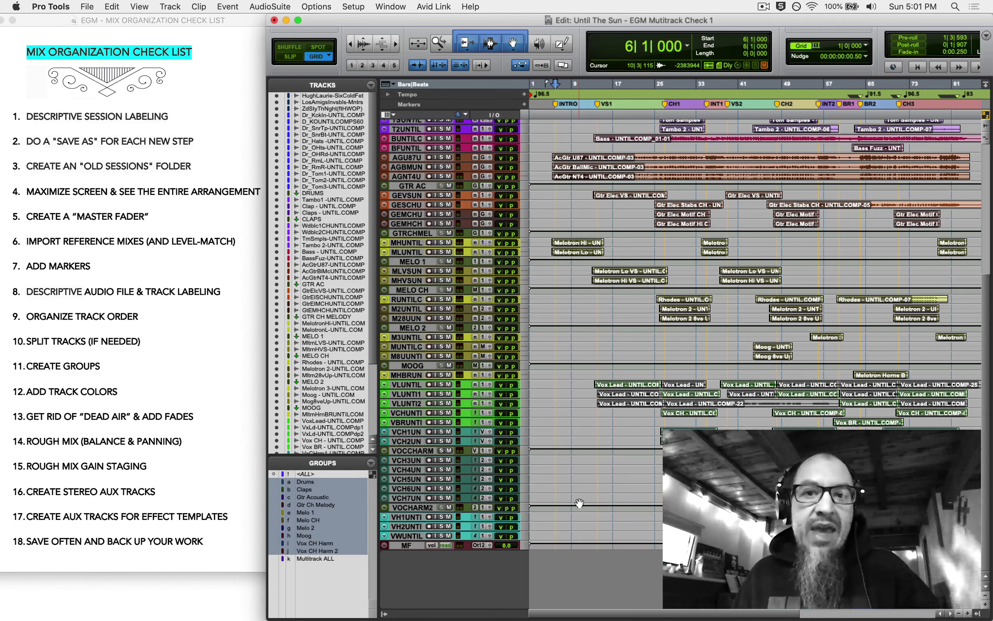
- After the last track, create two stereo Aux Inputs named REVERB and DELAY
{"action": "left_click", "coordinate": [408, 538]}
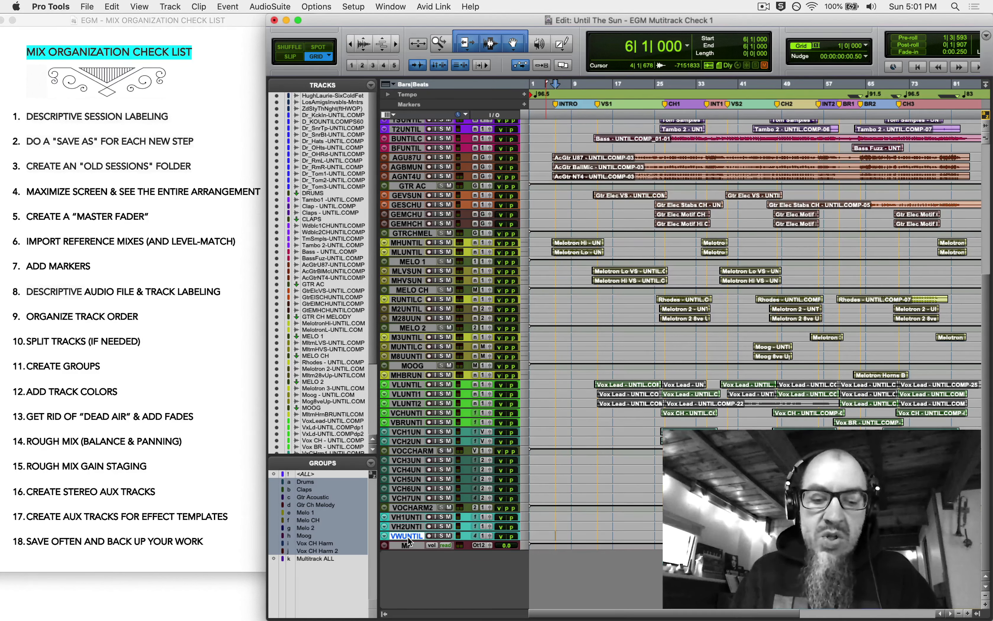
{"action": "key", "text": "super+shift+n"}
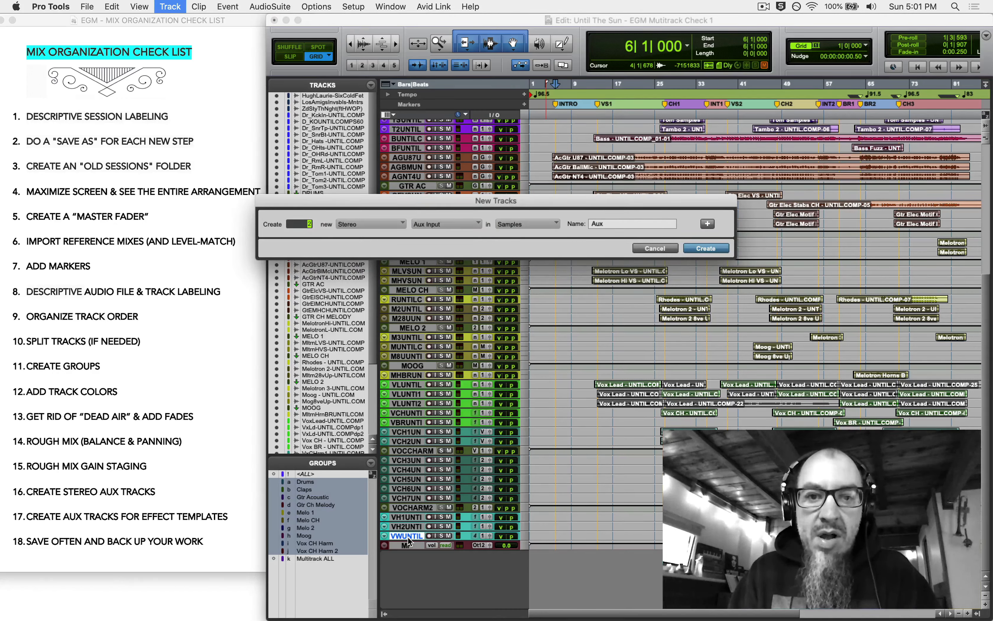
{"action": "key", "text": "Return"}
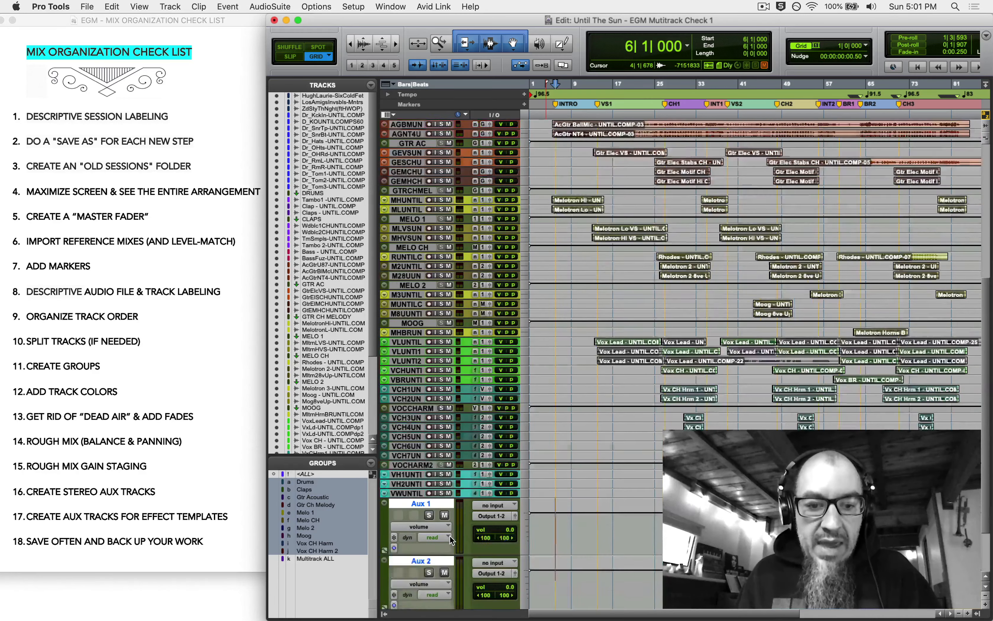
{"action": "double_click", "coordinate": [420, 432]}
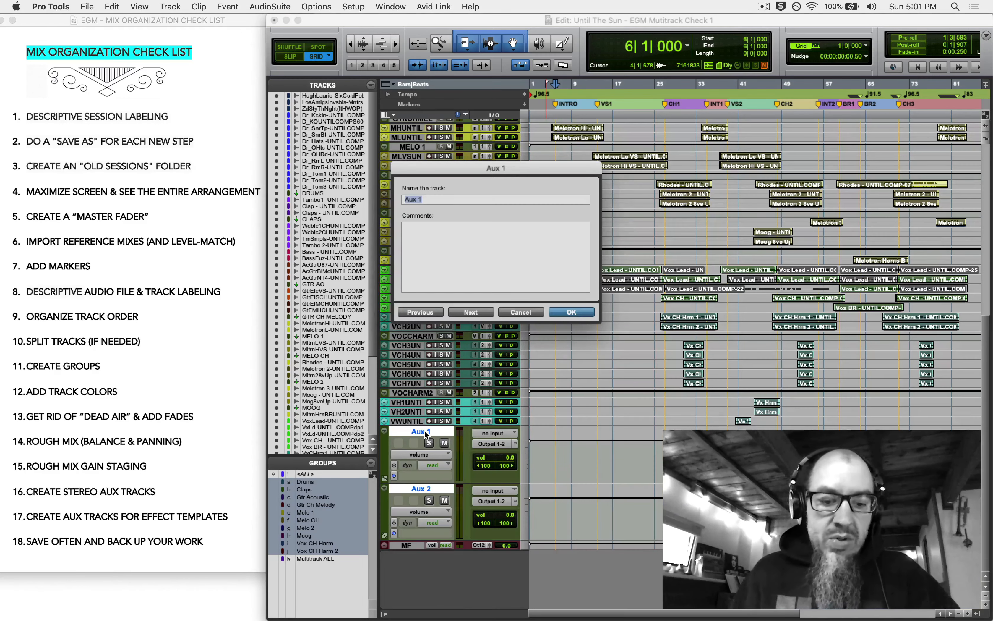
{"action": "type", "text": "REVERB"}
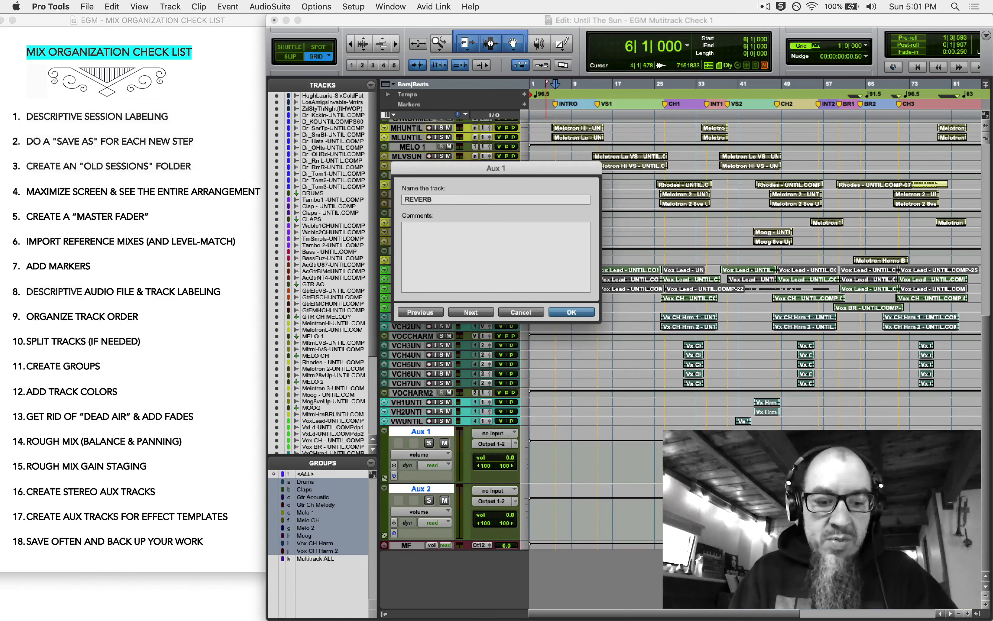
{"action": "type", "text": "DELAY"}
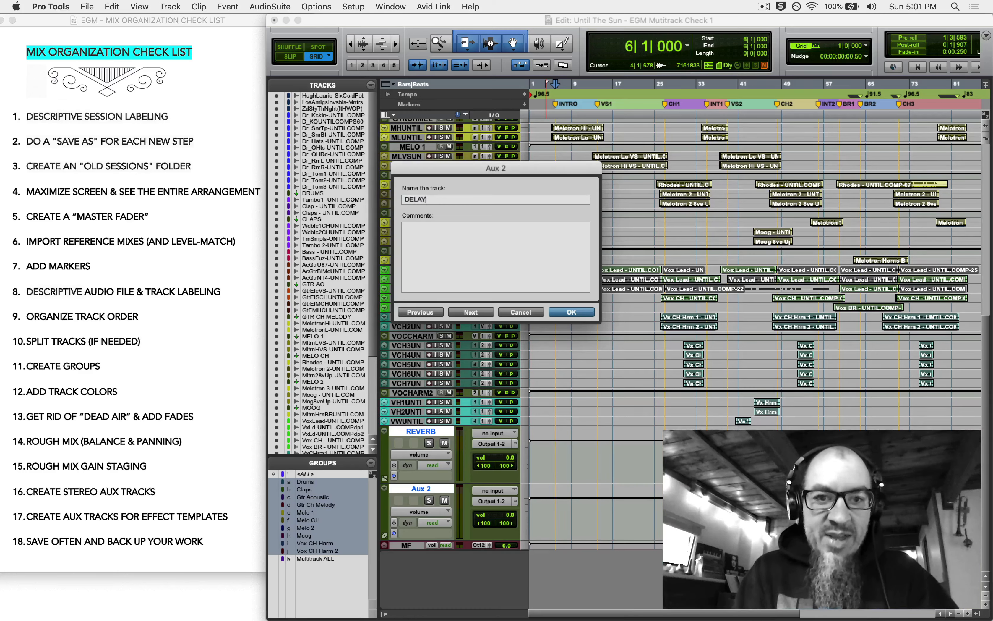
{"action": "key", "text": "Return"}
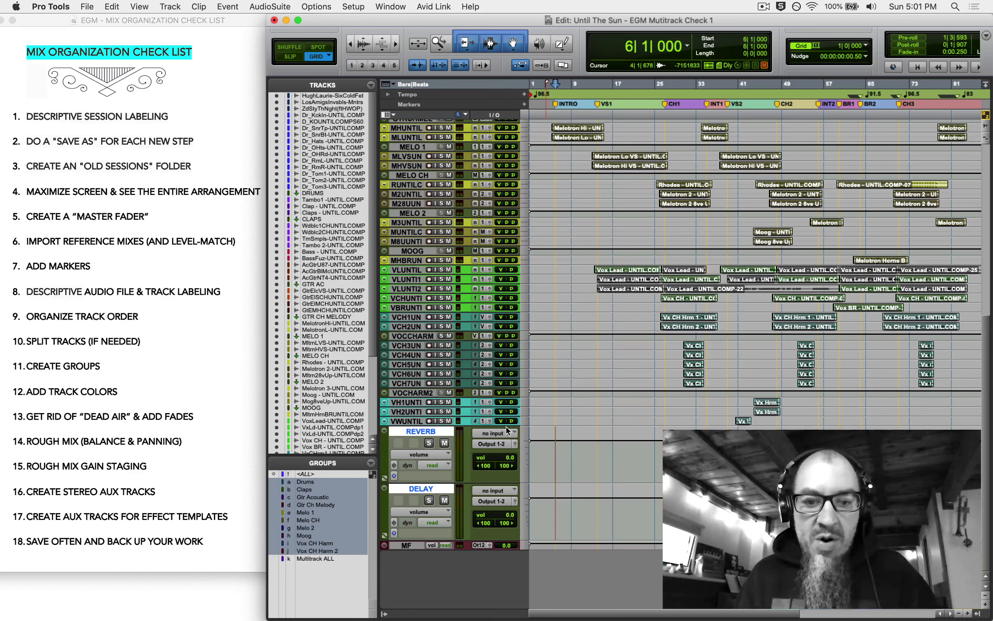
- Set the REVERB aux input to Bus 5-6 and the DELAY aux input to Bus 7-8
{"action": "left_click", "coordinate": [501, 433]}
{"action": "mouse_move", "coordinate": [501, 434]}
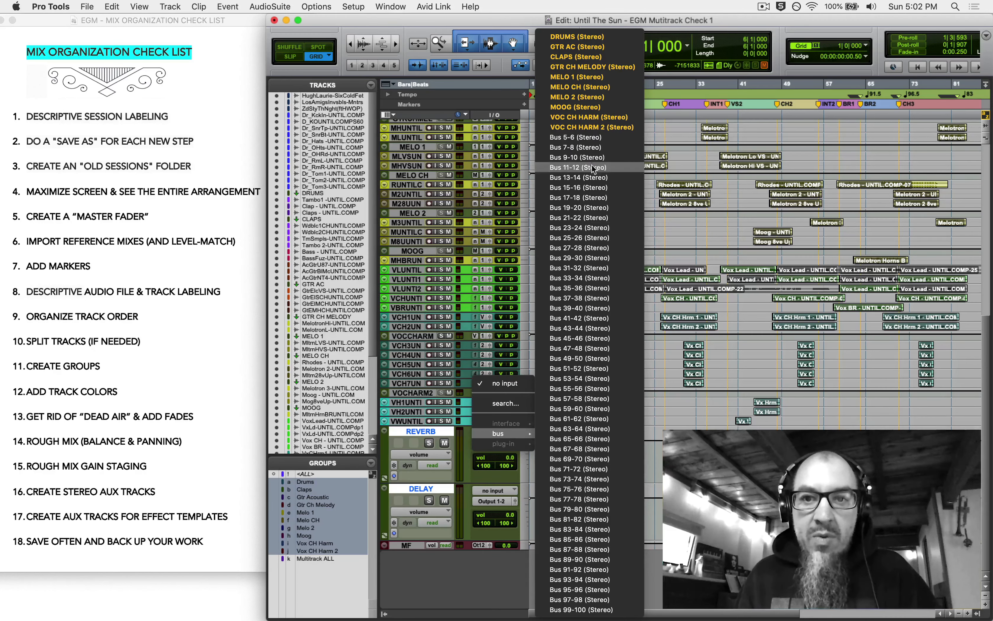
{"action": "left_click", "coordinate": [599, 138]}
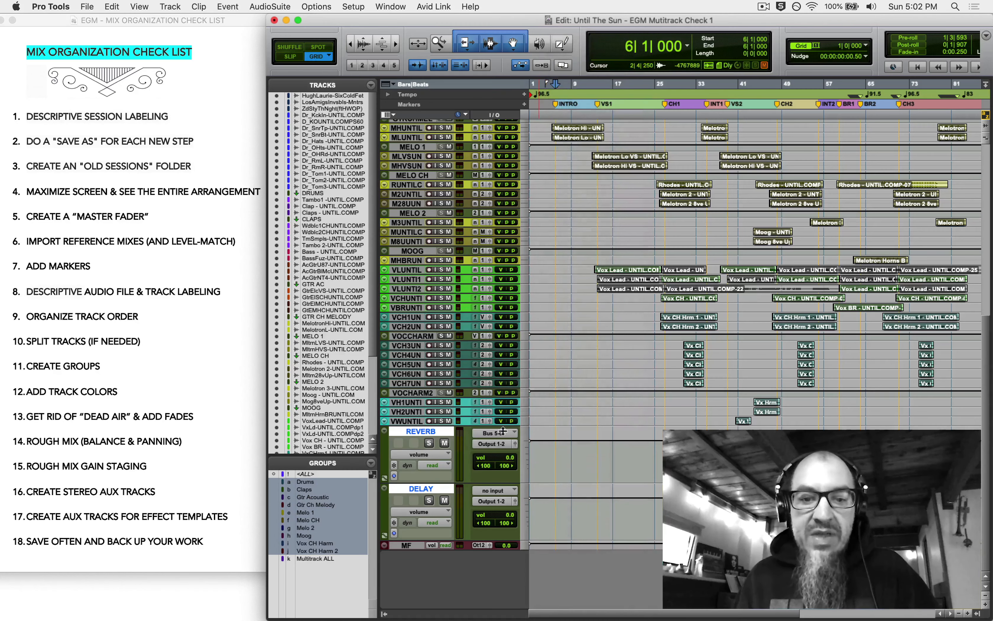
{"action": "left_click", "coordinate": [495, 490]}
{"action": "mouse_move", "coordinate": [496, 491]}
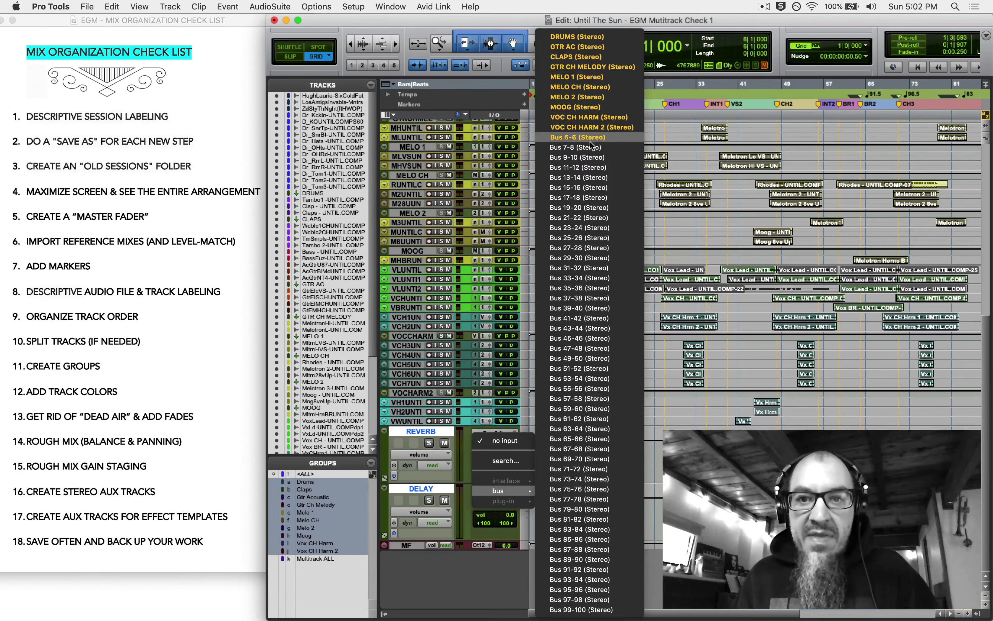
{"action": "left_click", "coordinate": [586, 147]}
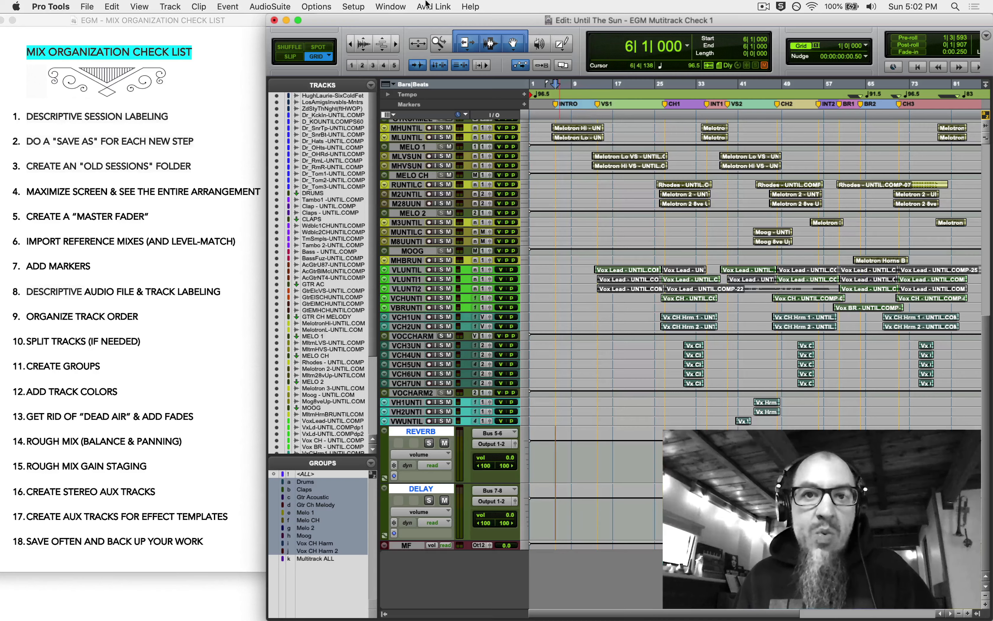
- In I/O Setup, rename Bus 5-6 to REVERB and Bus 7-8 to DELAY
{"action": "left_click", "coordinate": [317, 6]}
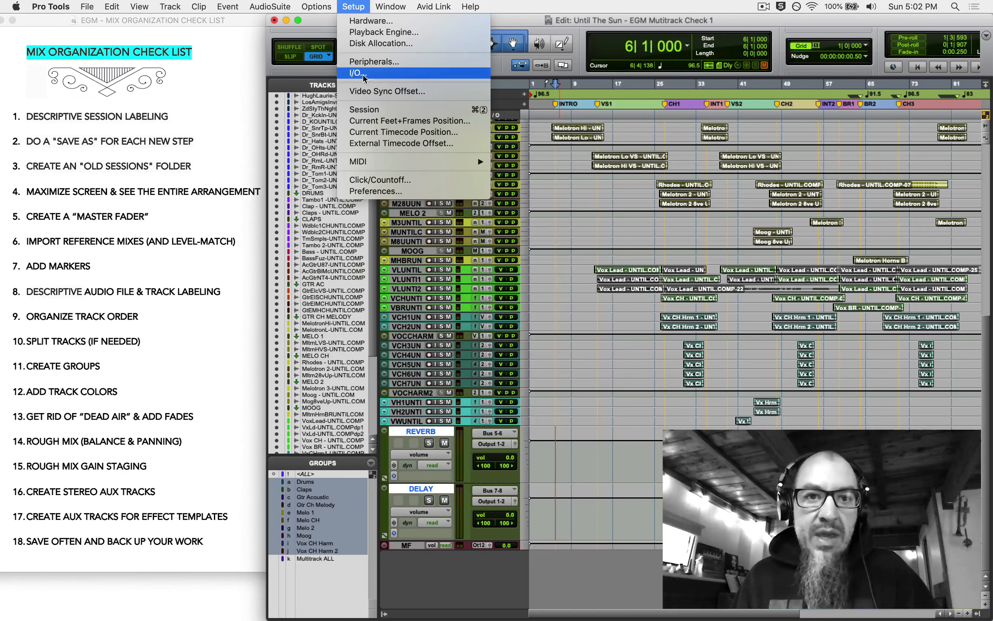
{"action": "left_click", "coordinate": [358, 73]}
{"action": "scroll", "coordinate": [289, 257], "scroll_direction": "down", "scroll_amount": 3}
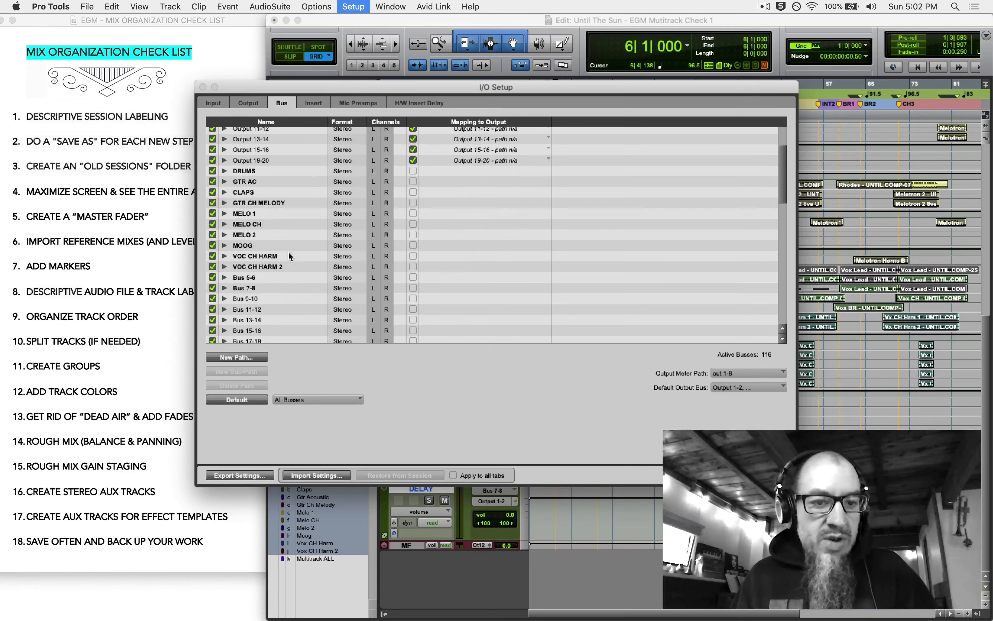
{"action": "double_click", "coordinate": [246, 278]}
{"action": "type", "text": "REVERB"}
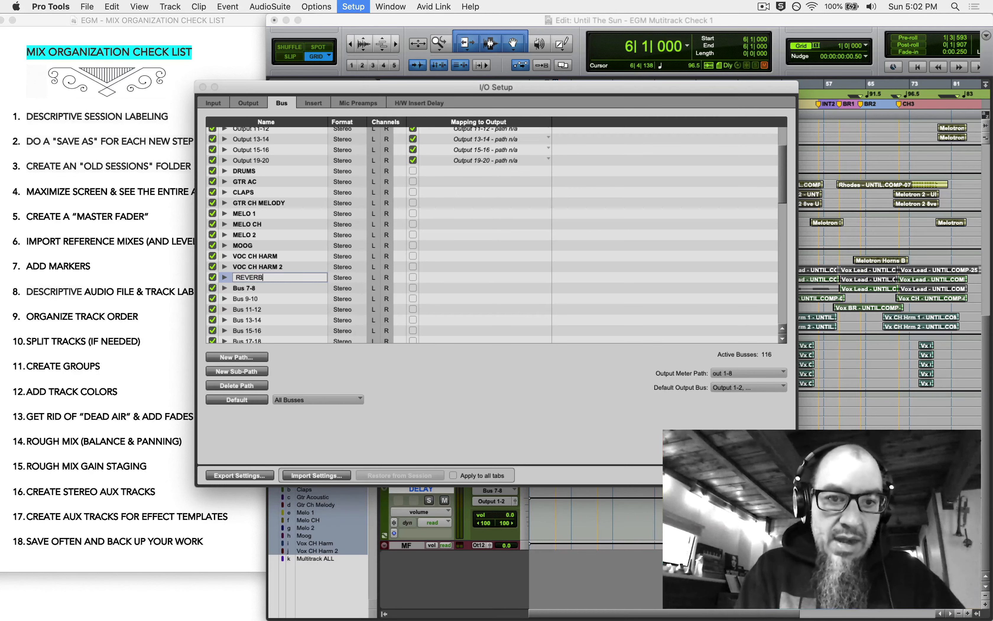
{"action": "key", "text": "Tab"}
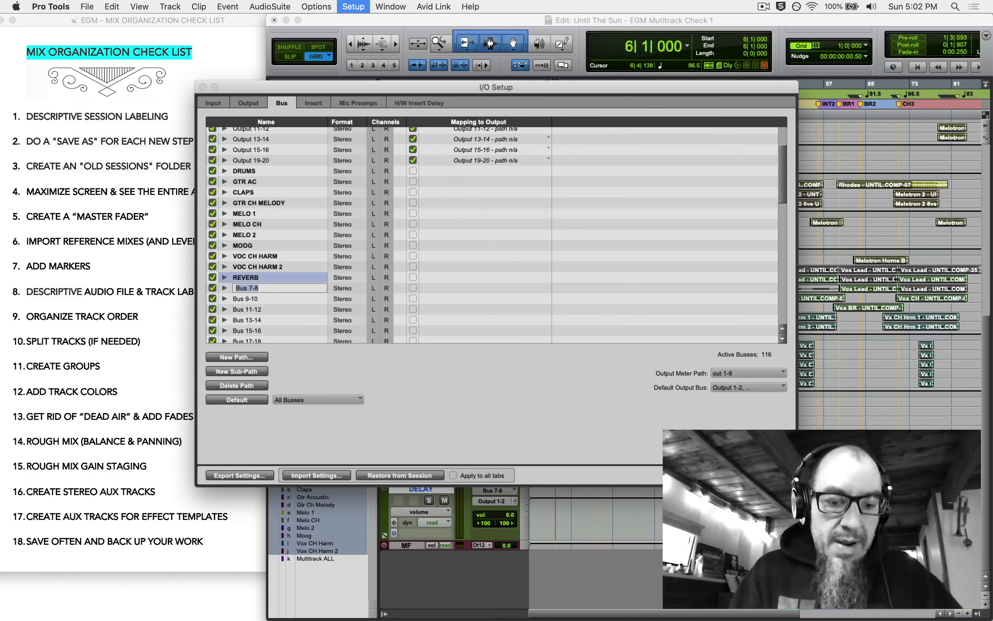
{"action": "type", "text": "DELAY"}
{"action": "key", "text": "Return"}
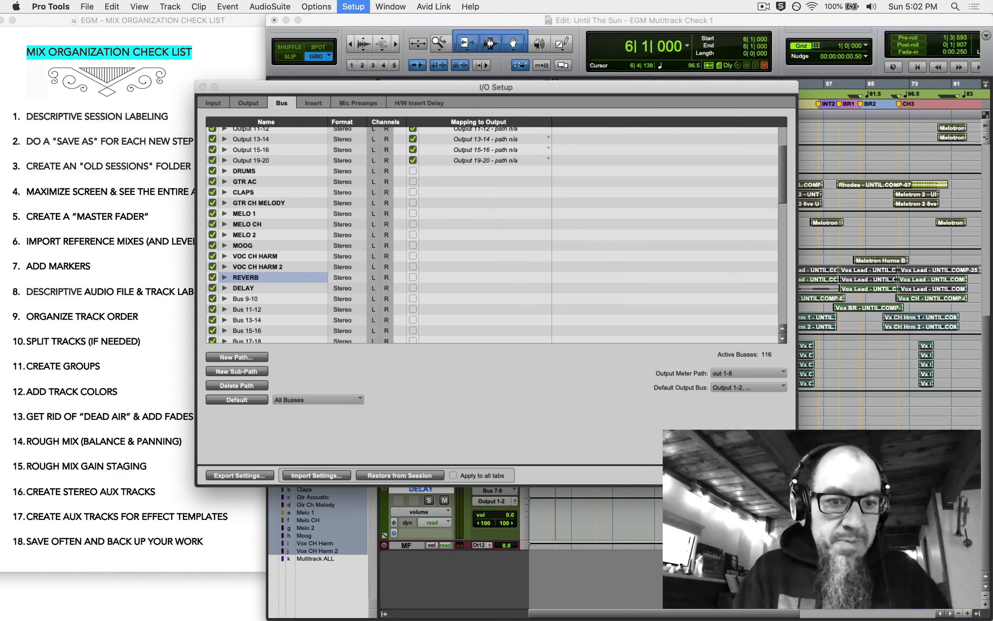
{"action": "key", "text": "Return"}
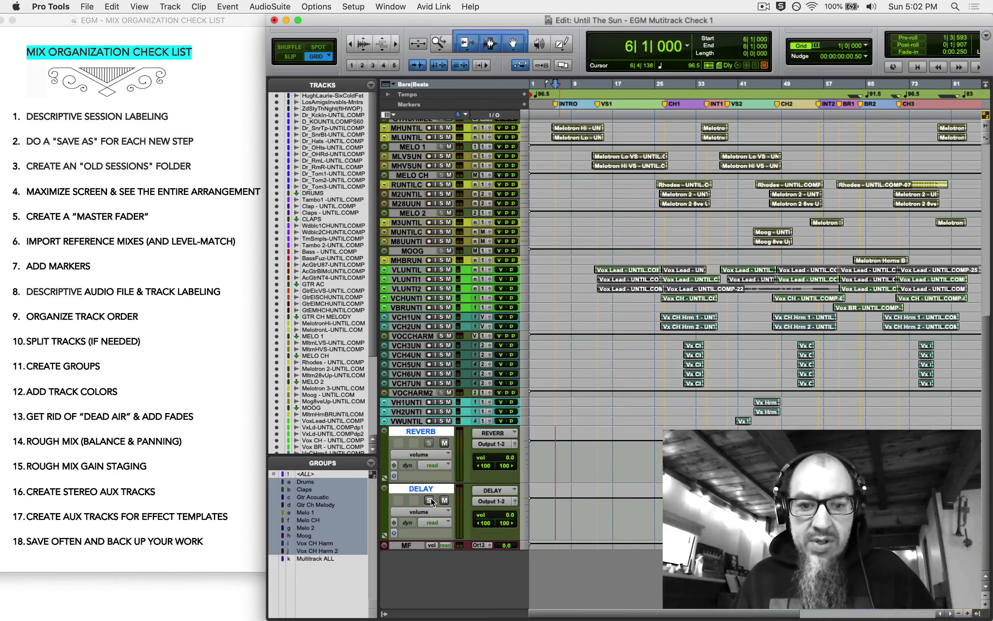
- Show the Inserts A-E column and insert D-Verb on the REVERB aux
{"action": "left_click", "coordinate": [390, 115]}
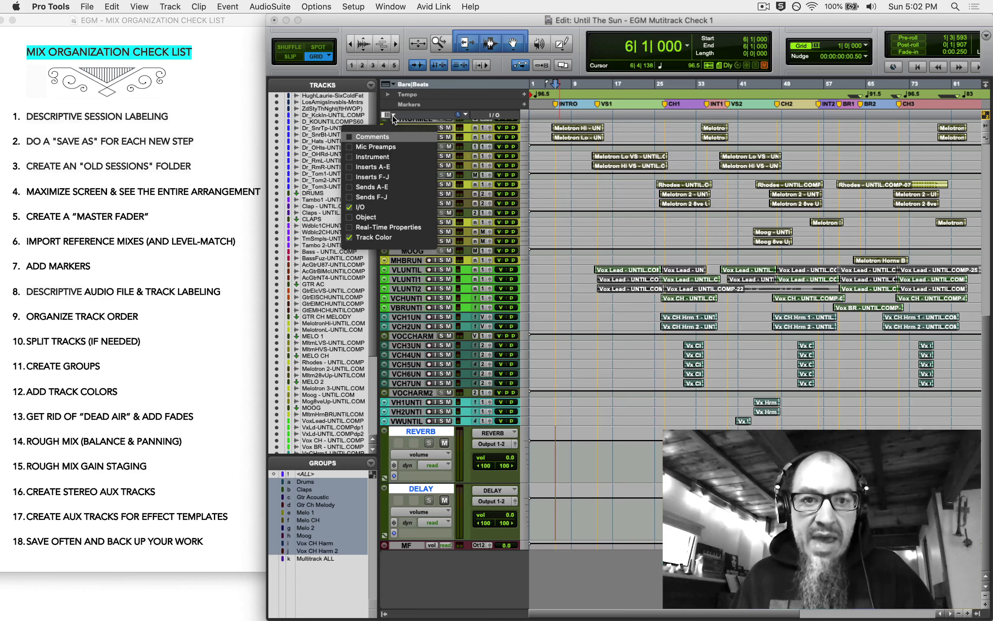
{"action": "left_click", "coordinate": [387, 167]}
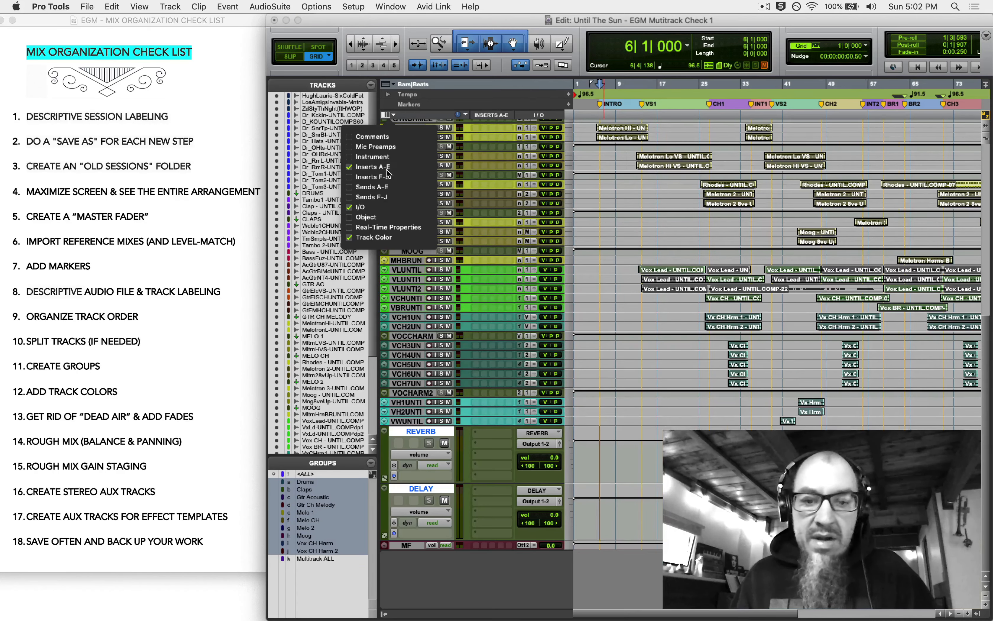
{"action": "left_click", "coordinate": [483, 437]}
{"action": "mouse_move", "coordinate": [495, 435]}
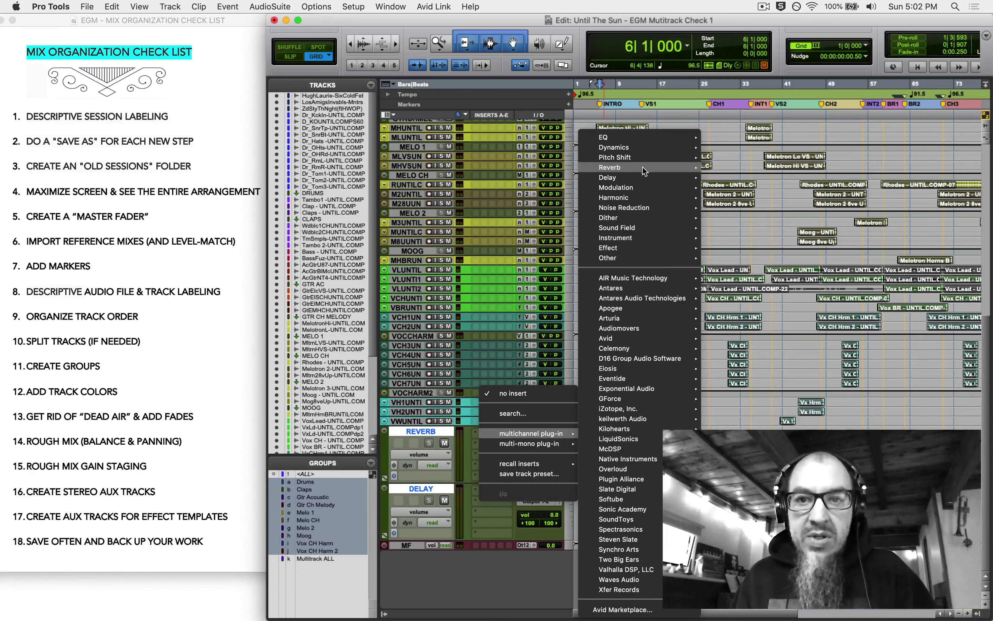
{"action": "mouse_move", "coordinate": [646, 170]}
{"action": "left_click", "coordinate": [745, 160]}
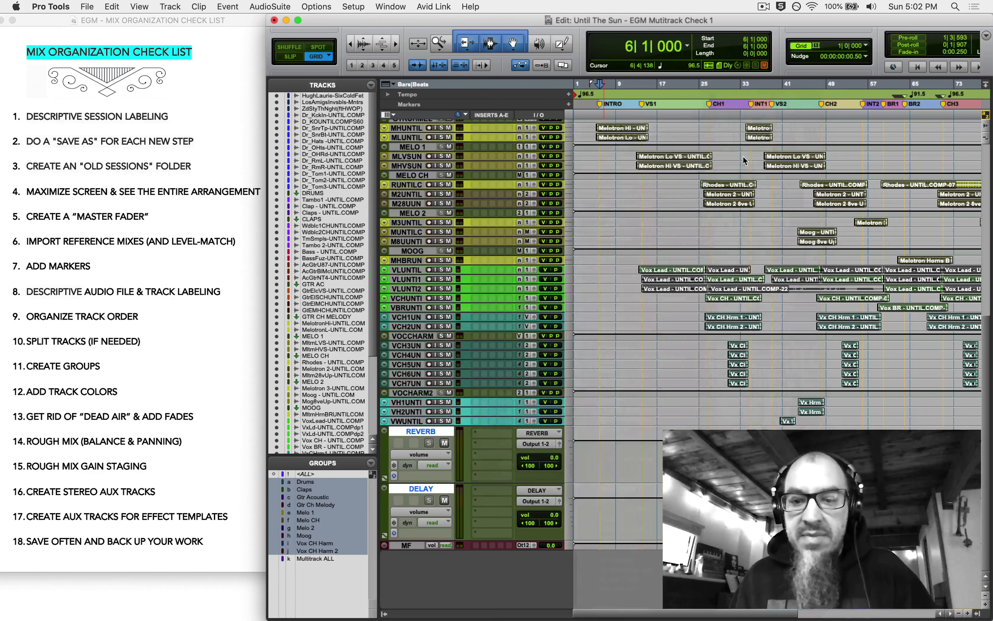
- Insert Mod Delay III on the DELAY aux and set both aux tracks to small height
{"action": "left_click", "coordinate": [480, 491]}
{"action": "mouse_move", "coordinate": [481, 492]}
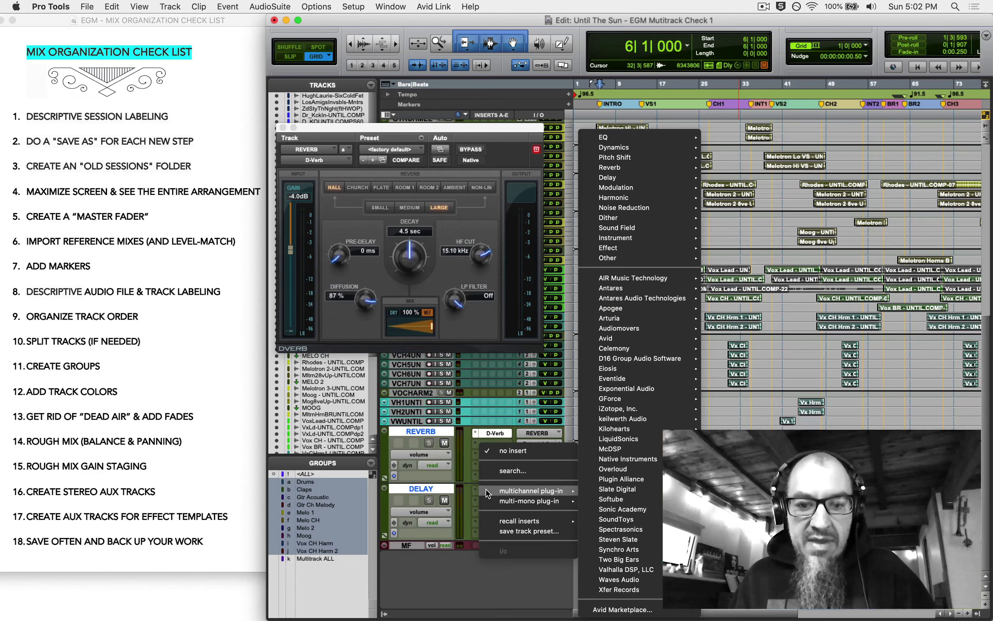
{"action": "mouse_move", "coordinate": [641, 179]}
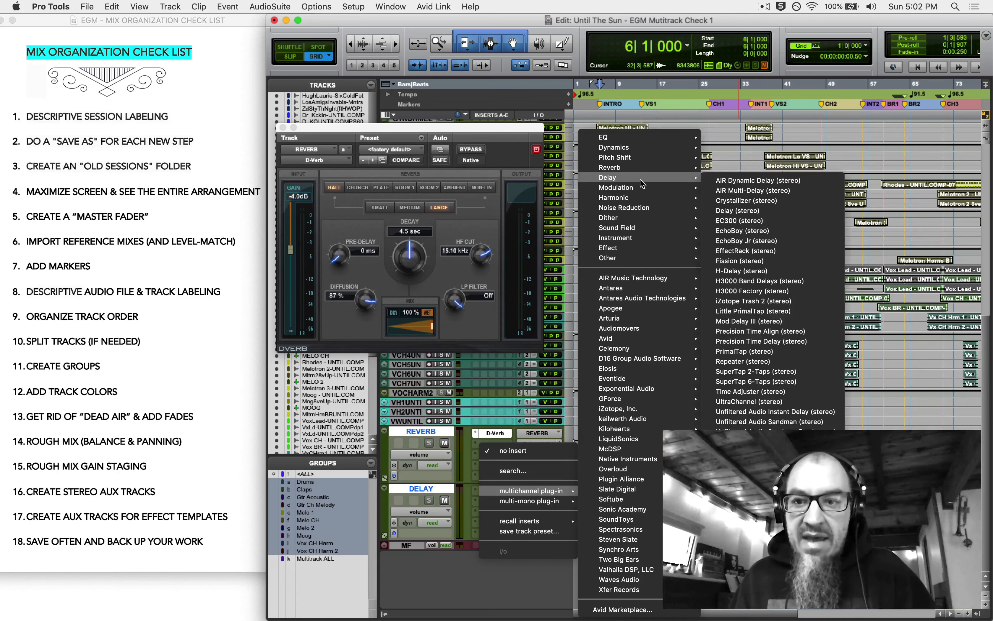
{"action": "left_click", "coordinate": [761, 321]}
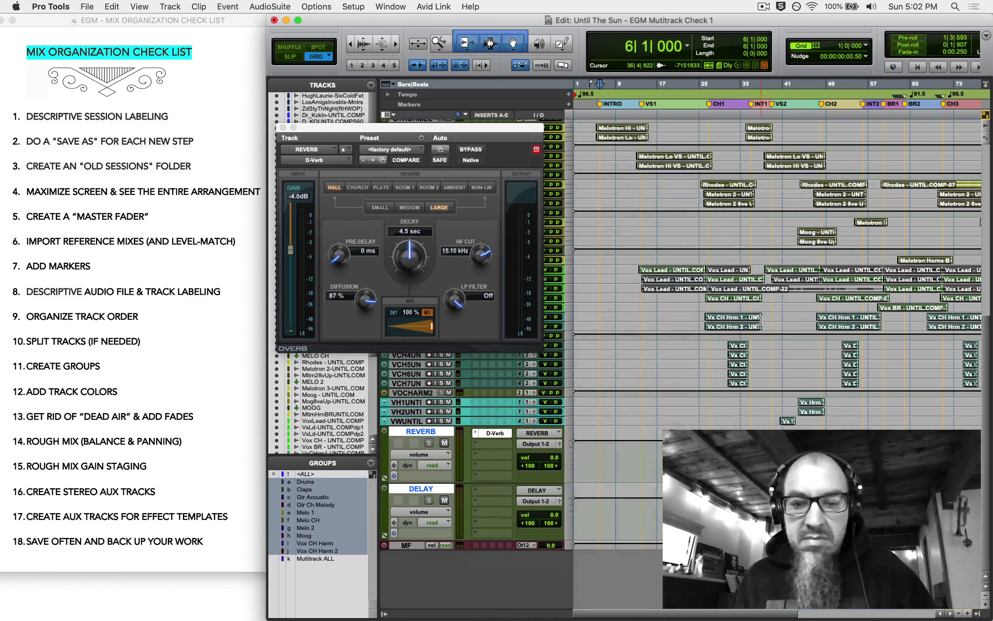
{"action": "left_click", "coordinate": [283, 128]}
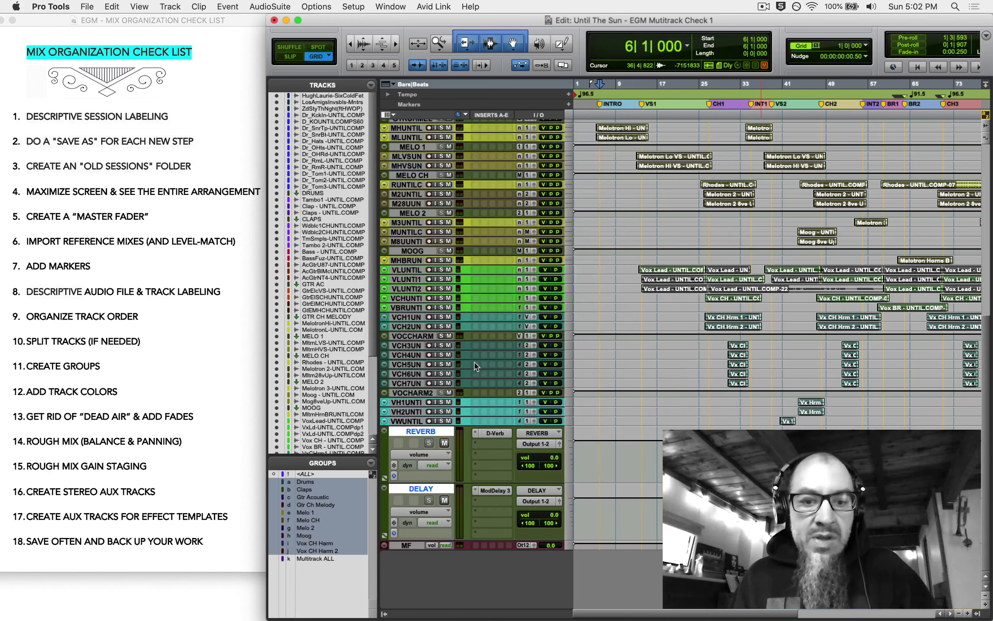
{"action": "left_click", "coordinate": [570, 446]}
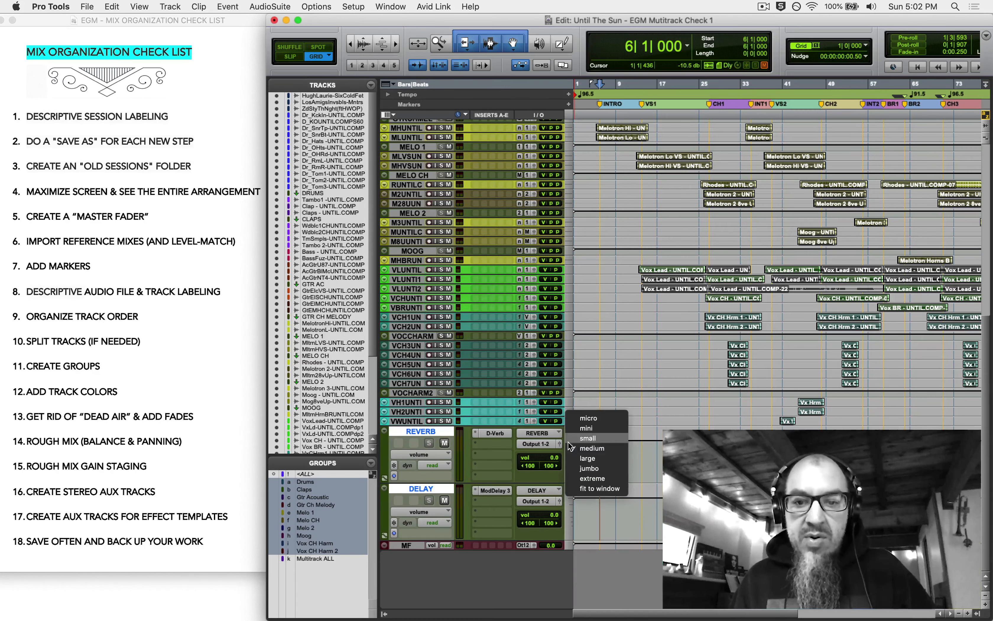
{"action": "left_click", "coordinate": [586, 485]}
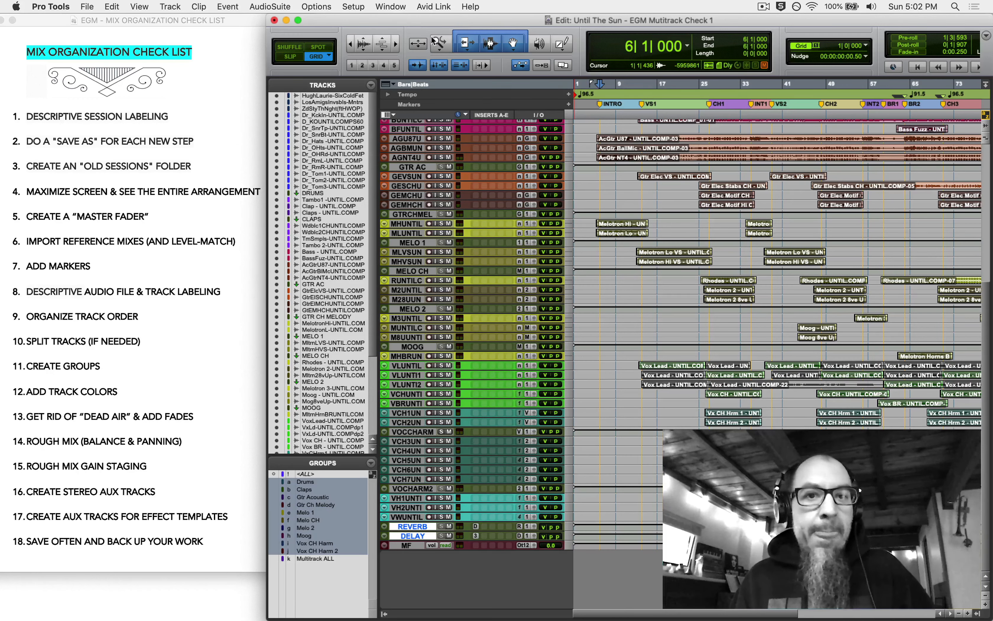
- Save a copy of the session as 'Until The Sun - EGM Mix Organization Done'
{"action": "double_click", "coordinate": [439, 43]}
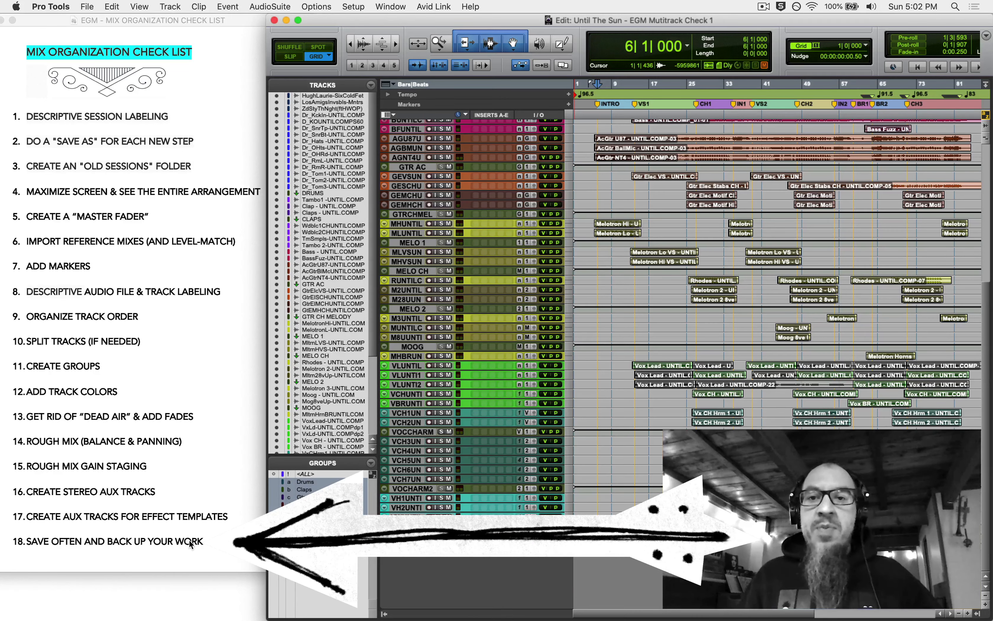
{"action": "scroll", "coordinate": [608, 407], "scroll_direction": "up", "scroll_amount": 10}
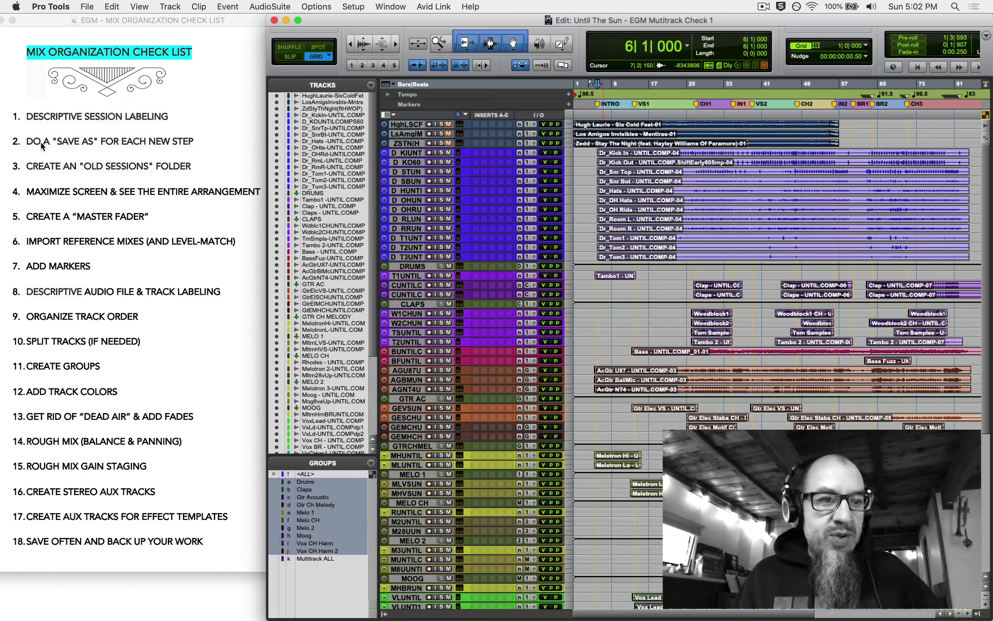
{"action": "left_click", "coordinate": [90, 5]}
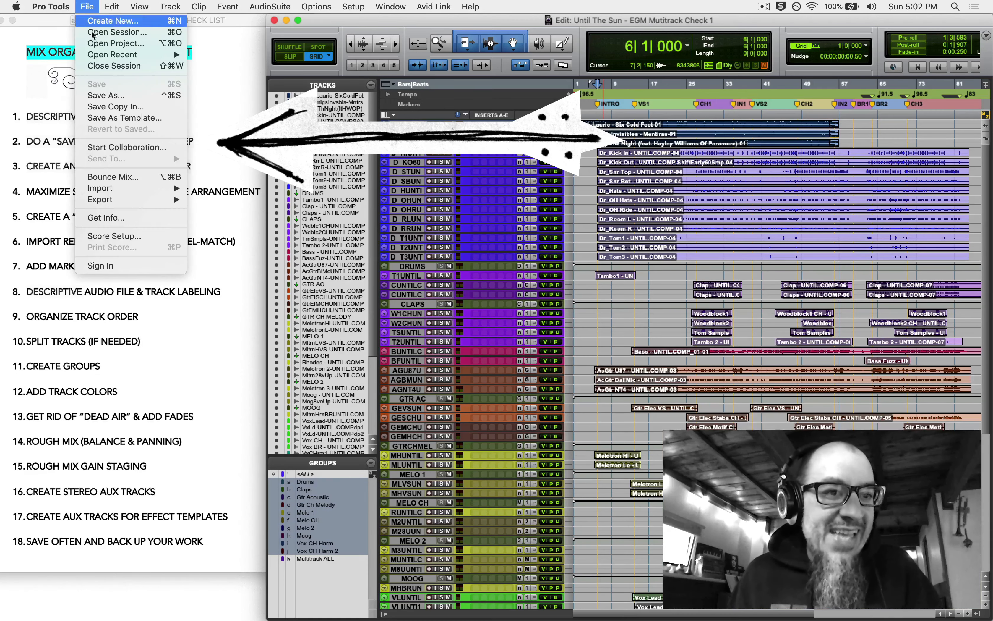
{"action": "left_click", "coordinate": [103, 97]}
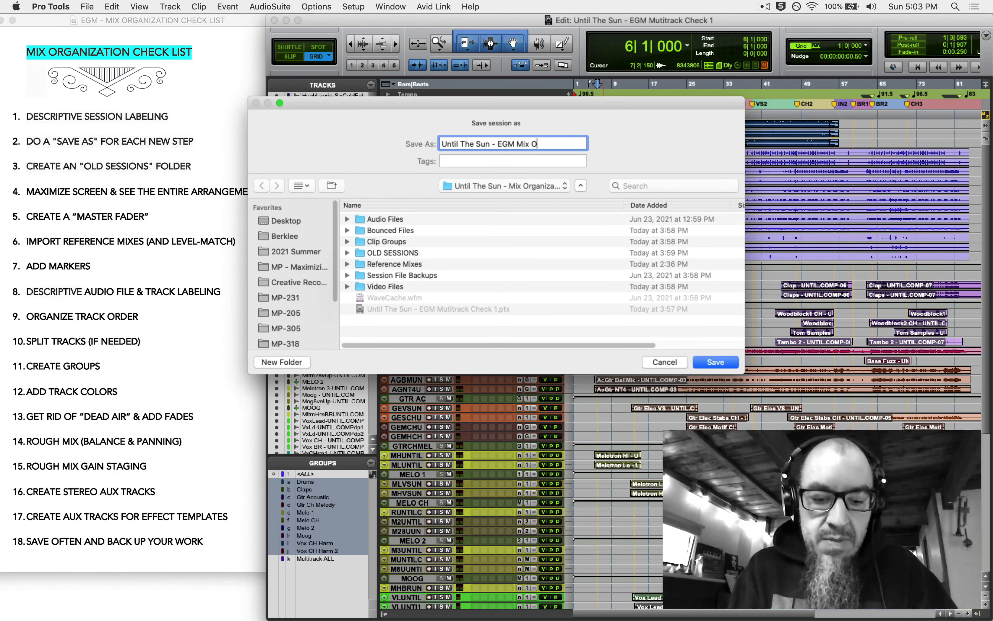
{"action": "type", "text": "anization"}
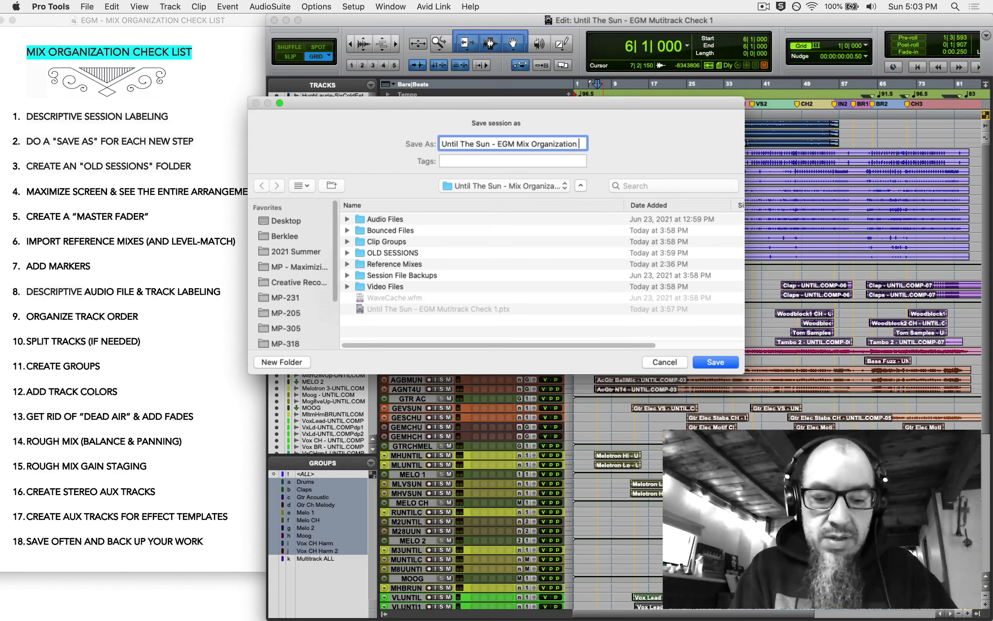
{"action": "type", "text": " Done"}
{"action": "key", "text": "Return"}
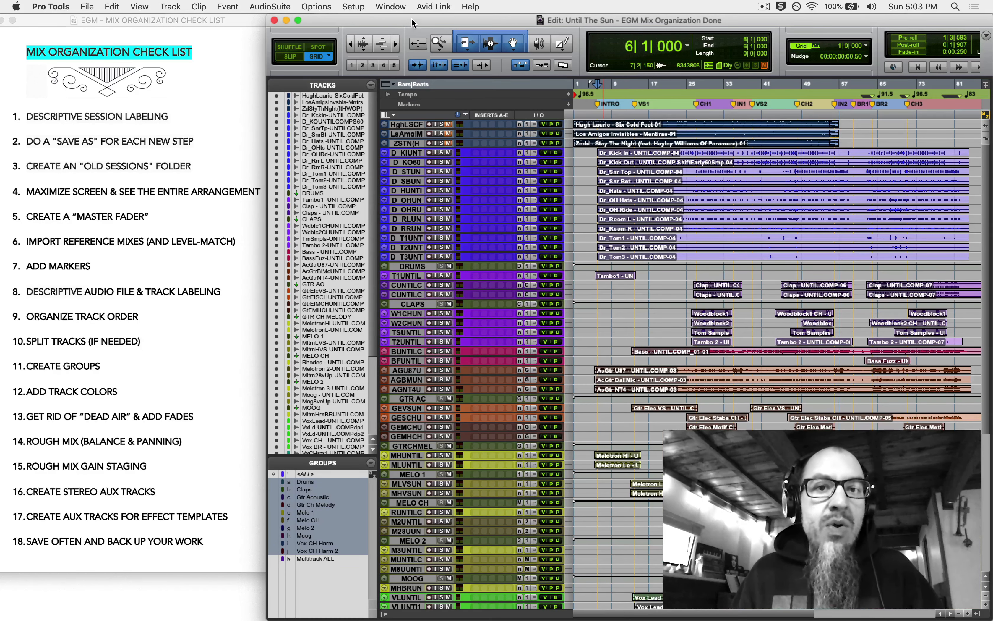
- Maximize the Edit window and zoom to fit the entire song in the timeline
{"action": "left_click", "coordinate": [299, 21]}
{"action": "double_click", "coordinate": [174, 19]}
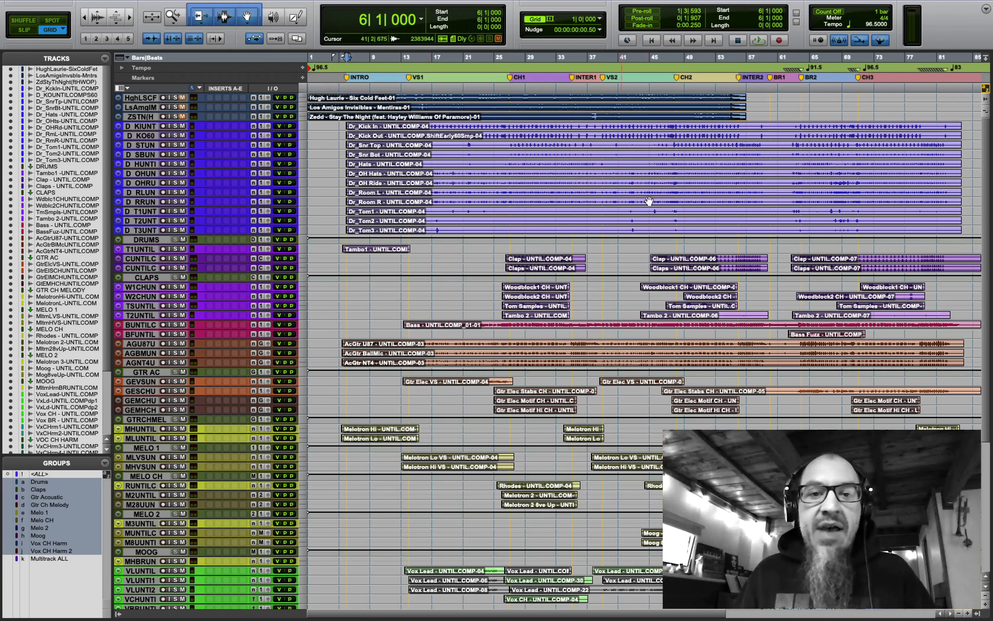
{"action": "scroll", "coordinate": [649, 201], "scroll_direction": "down", "scroll_amount": 5}
{"action": "scroll", "coordinate": [532, 194], "scroll_direction": "up", "scroll_amount": 5}
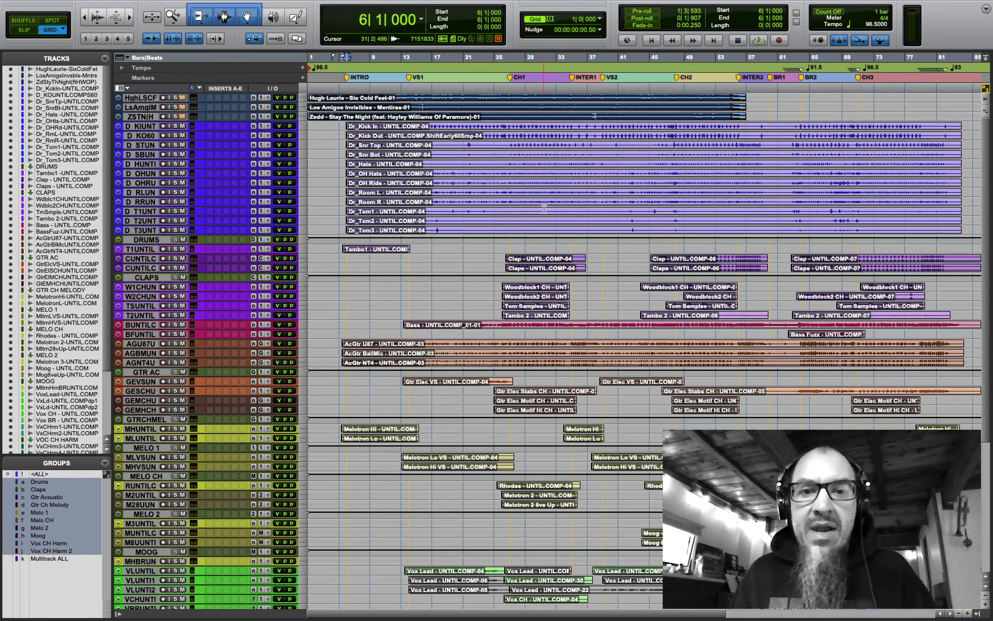
- Play the song briefly from bar 27, then stop
{"action": "left_click", "coordinate": [509, 246]}
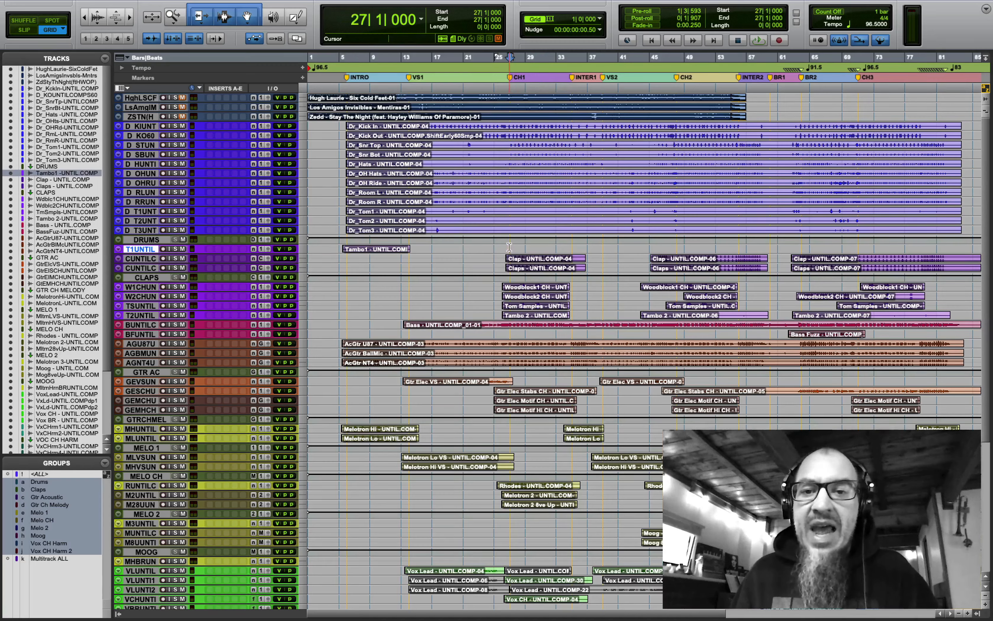
{"action": "key", "text": "space"}
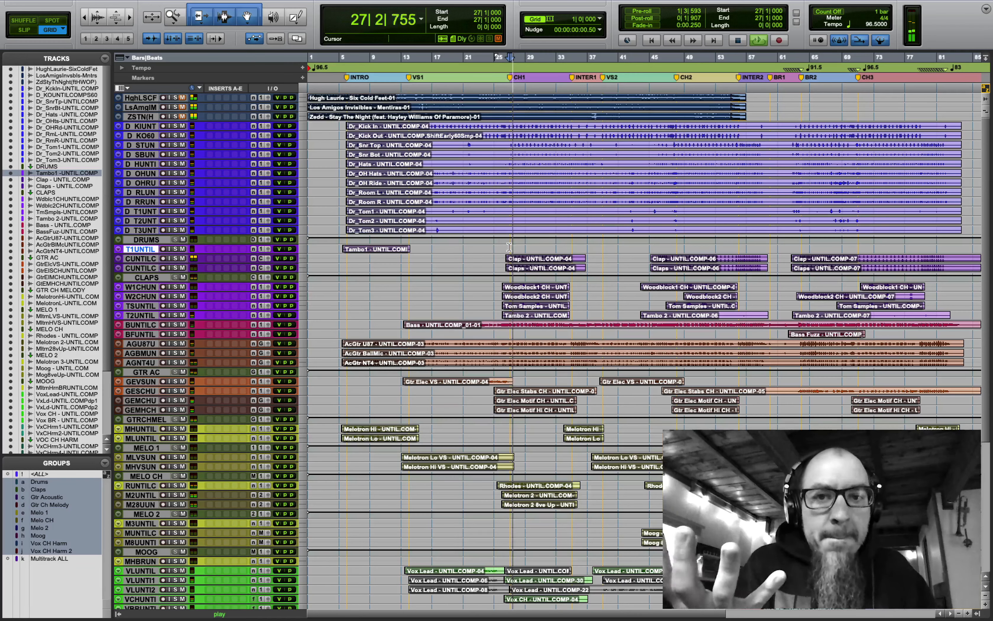
{"action": "key", "text": "space"}
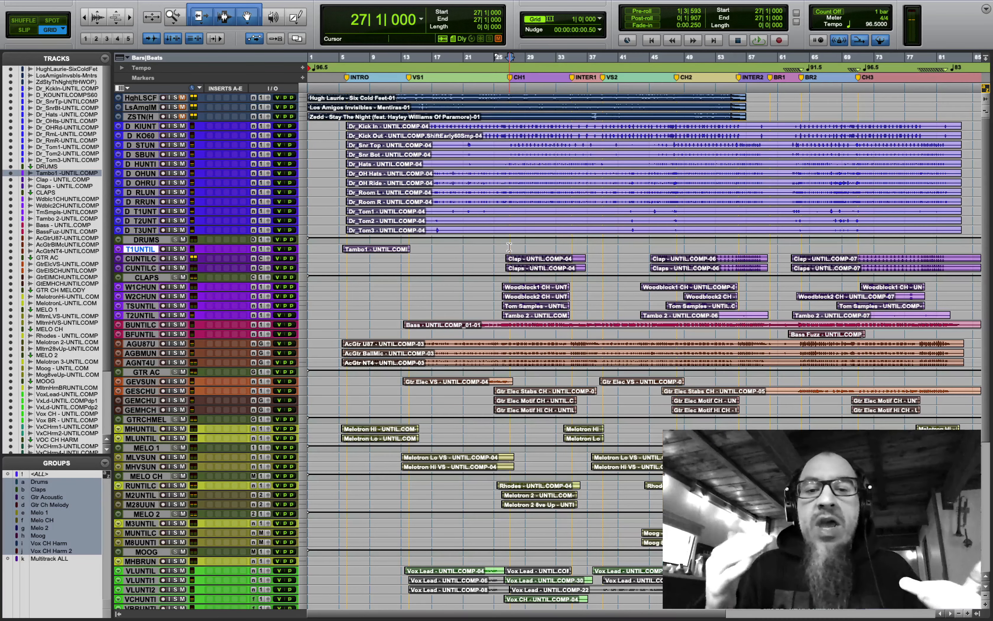